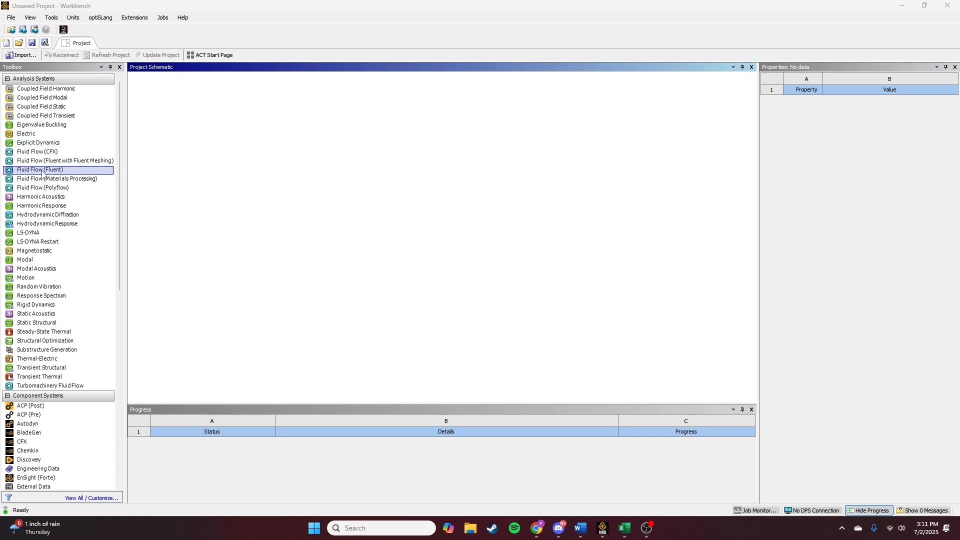
# - Add a Fluid Flow (Fluent) analysis system and set its geometry Analysis Type to 2D
pyautogui.moveTo(31, 173); pyautogui.dragTo(192, 123)
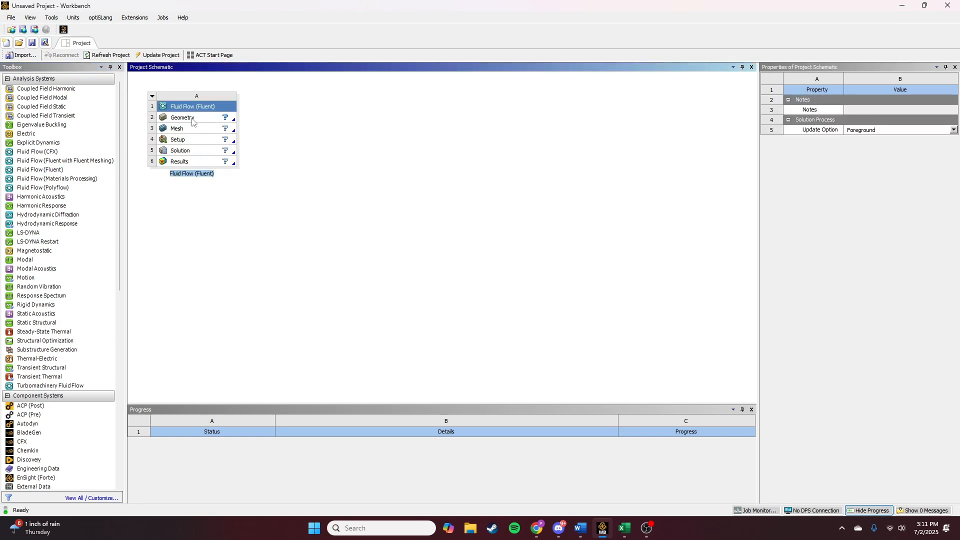
pyautogui.click(192, 120)
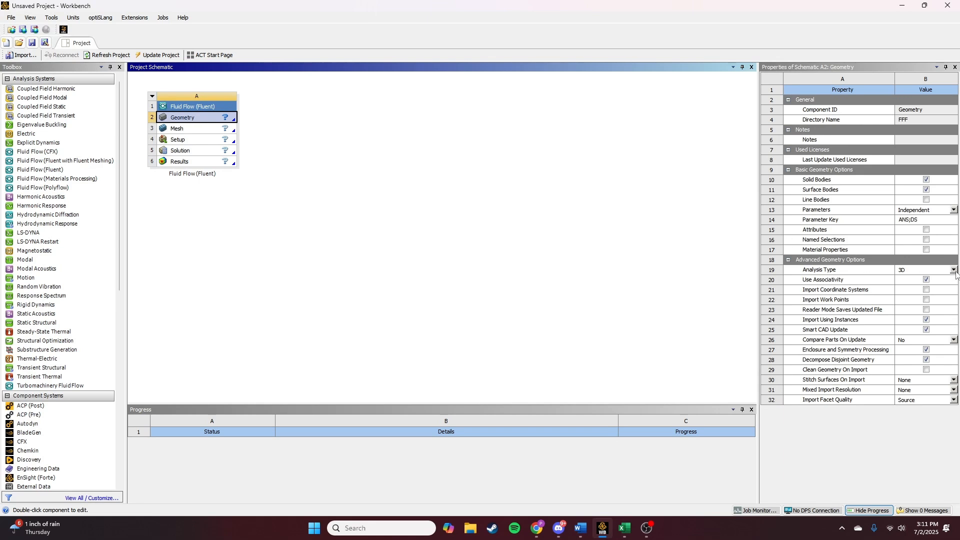
pyautogui.click(953, 271)
pyautogui.click(920, 284)
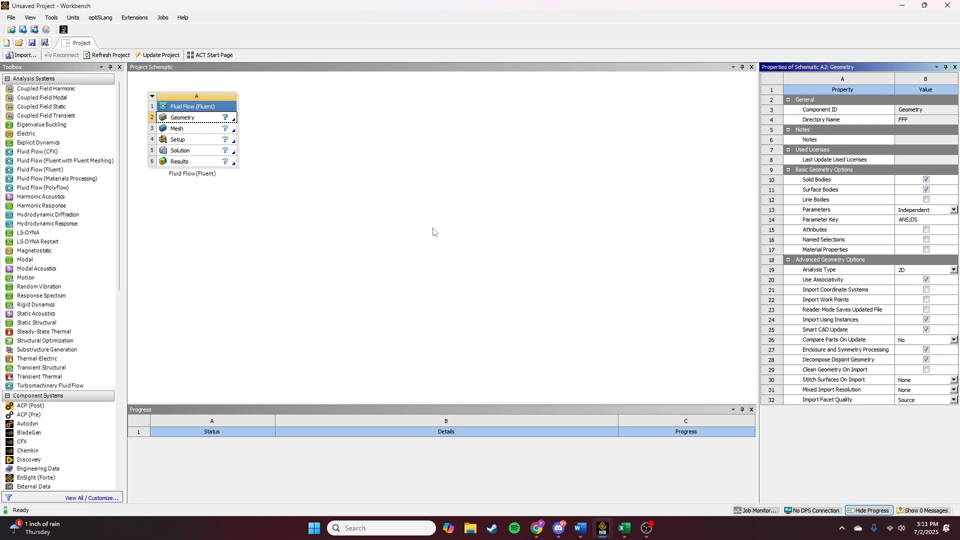
# - Create new geometry in DesignModeler and start sketching on the XY plane viewed face-on
pyautogui.rightClick(193, 119)
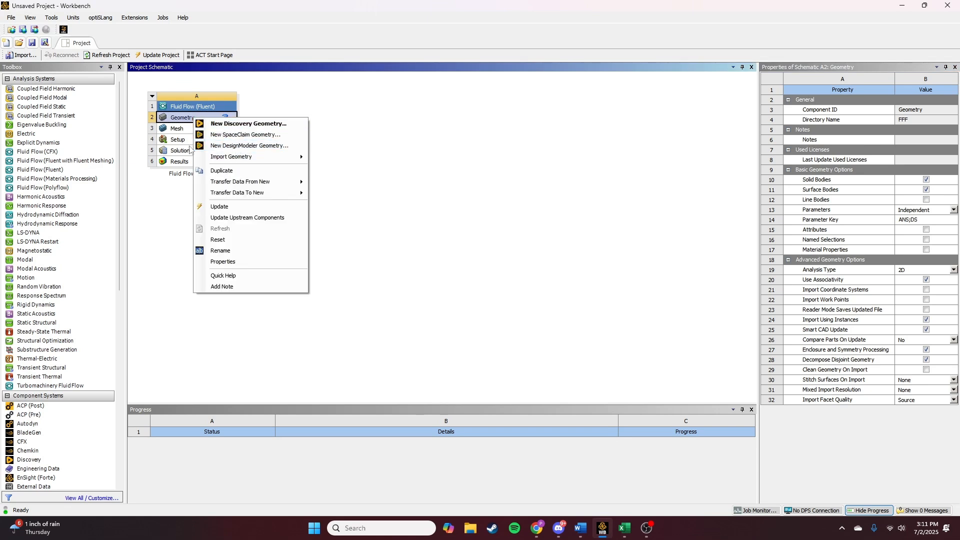
pyautogui.click(258, 147)
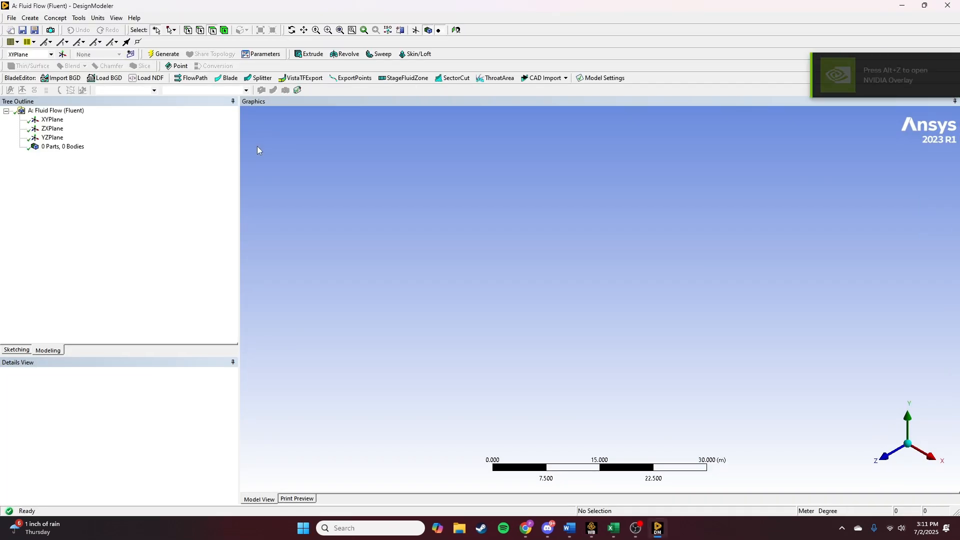
pyautogui.click(894, 456)
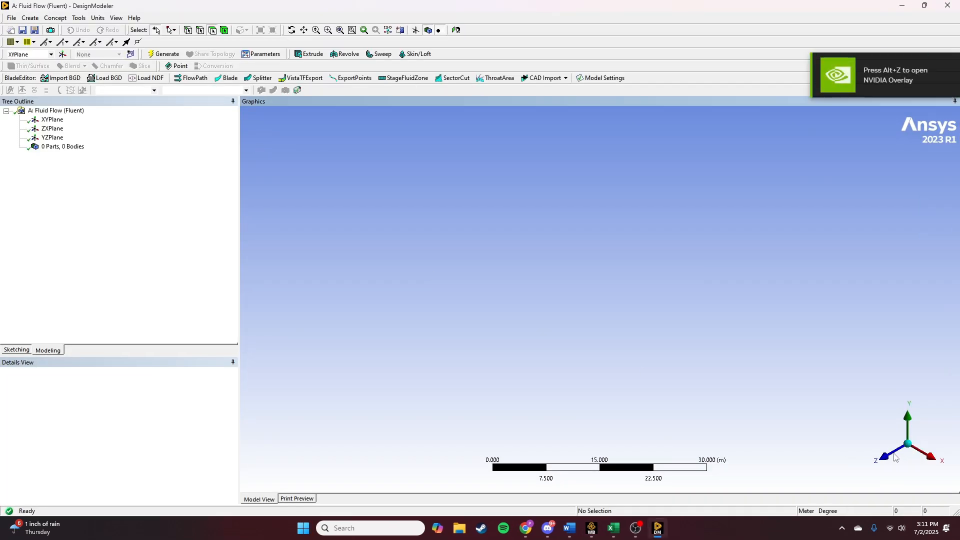
pyautogui.click(28, 352)
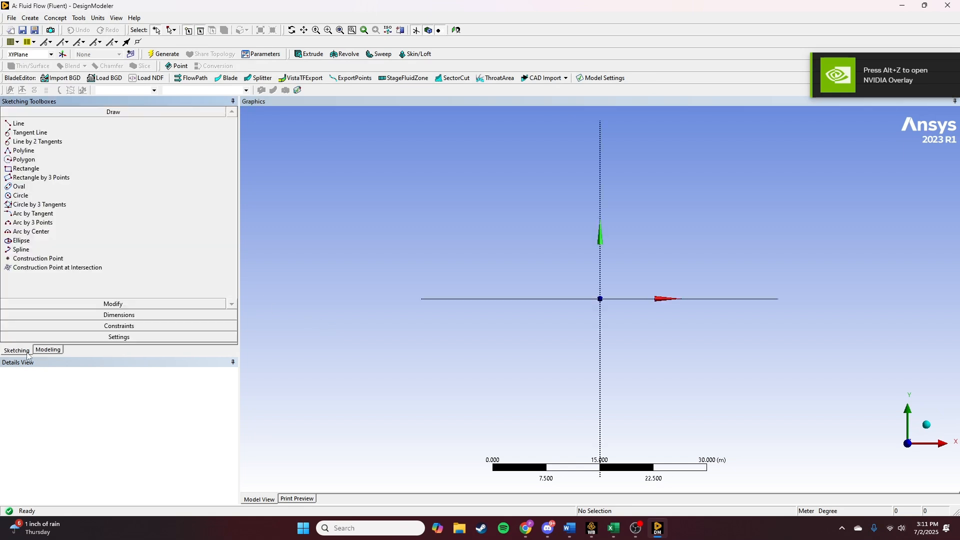
# - Draw a rectangle from the origin about 22 m wide and 5 m tall, and set the units to centimetres
pyautogui.click(36, 169)
pyautogui.moveTo(600, 298)
pyautogui.mouseDown()
pyautogui.moveTo(739, 256)
pyautogui.moveTo(759, 262)
pyautogui.mouseUp()
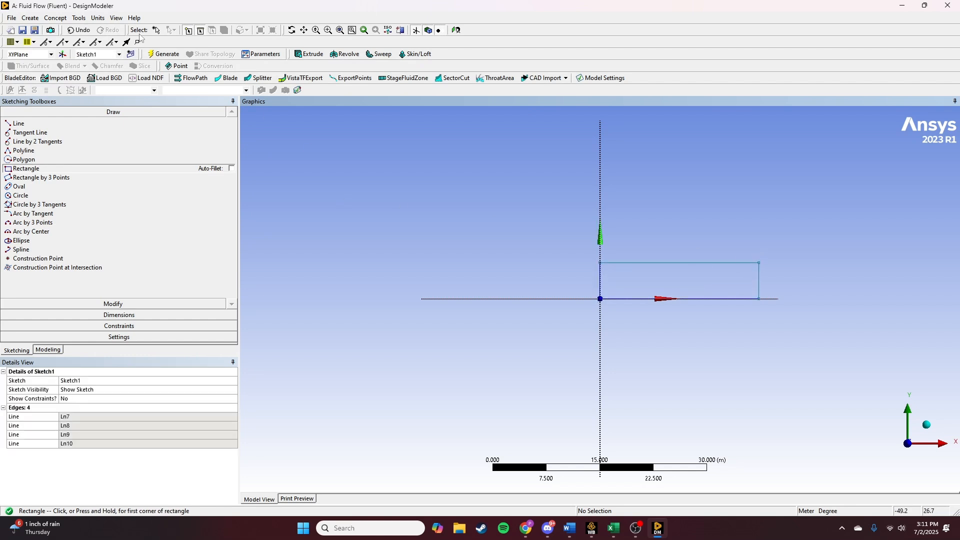
pyautogui.click(98, 18)
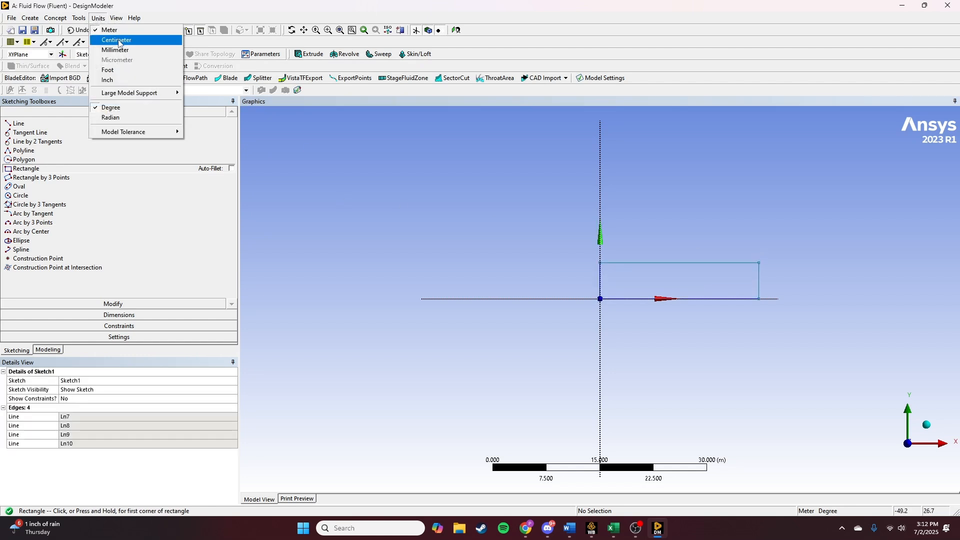
pyautogui.click(118, 41)
# - Add a horizontal dimension to the rectangle's top edge and a vertical dimension to its left edge
pyautogui.click(119, 315)
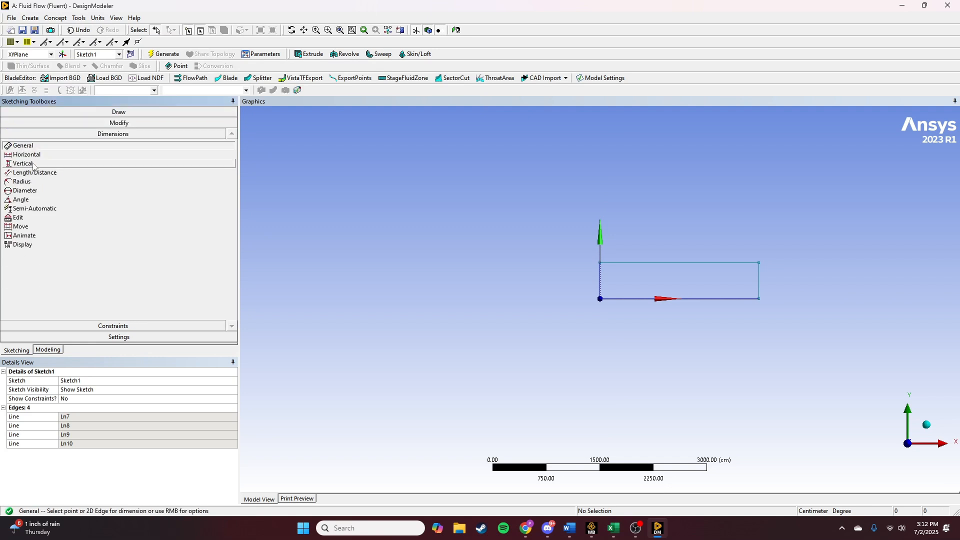
pyautogui.click(654, 263)
pyautogui.click(651, 243)
pyautogui.click(600, 280)
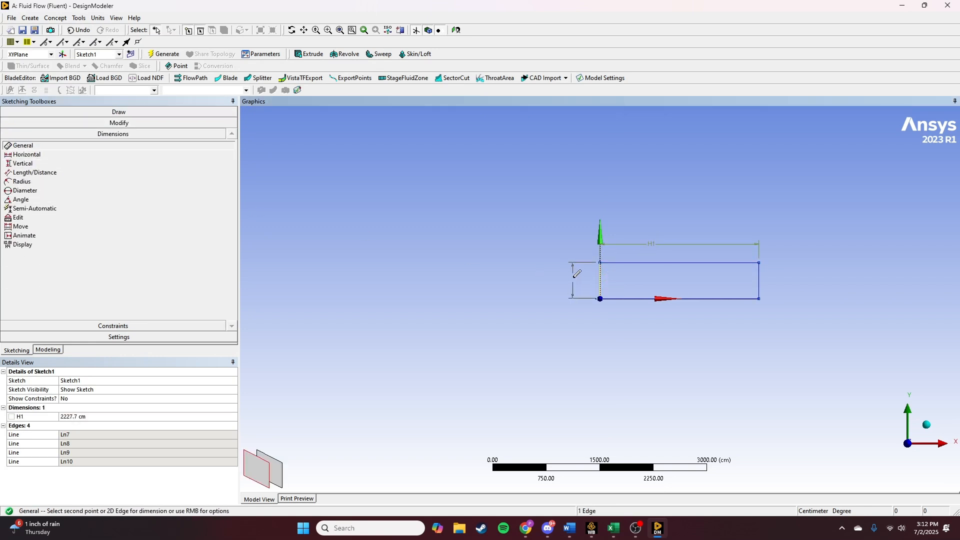
pyautogui.click(591, 275)
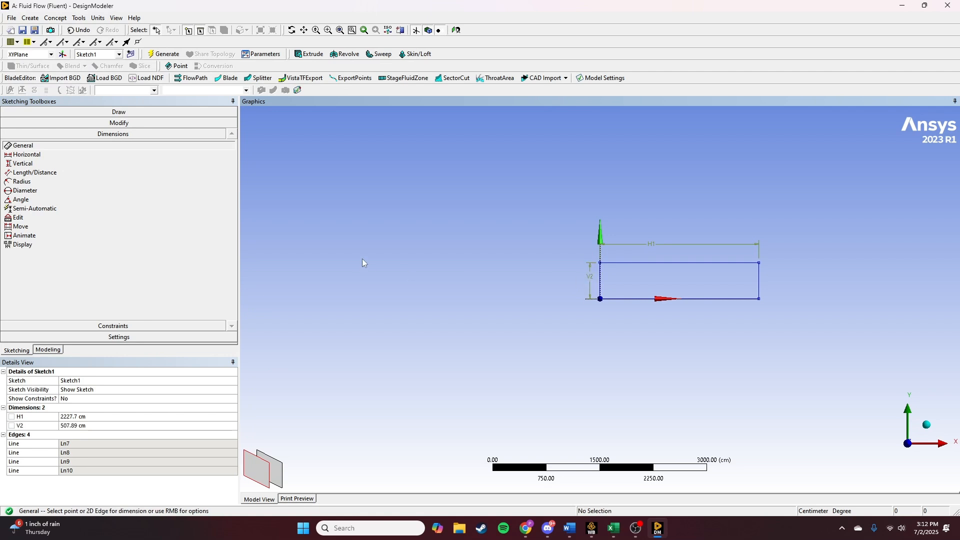
# - Set the horizontal dimension H1 to 100 cm and the vertical dimension V2 to 10 cm
pyautogui.click(104, 417)
pyautogui.write('1')
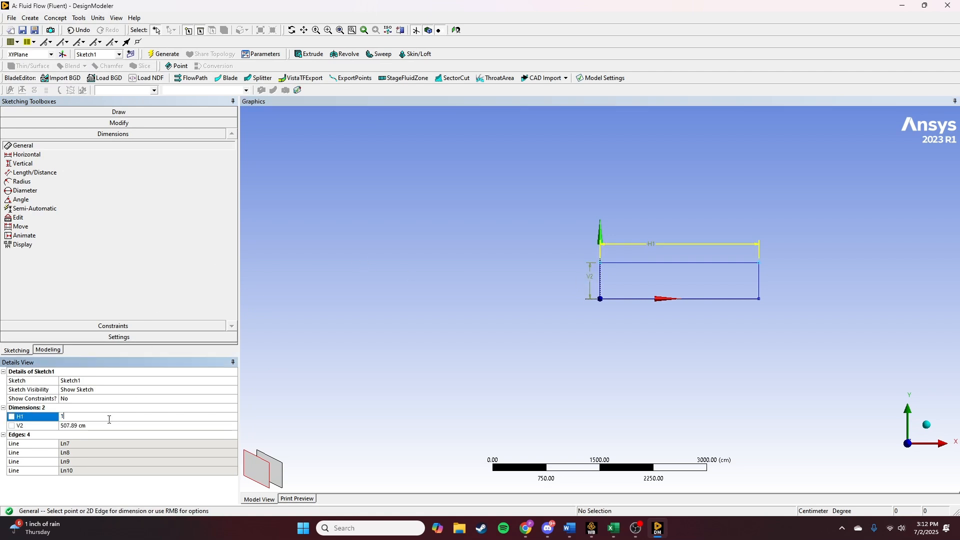
pyautogui.write('00')
pyautogui.click(134, 426)
pyautogui.write('10')
pyautogui.press('Return')
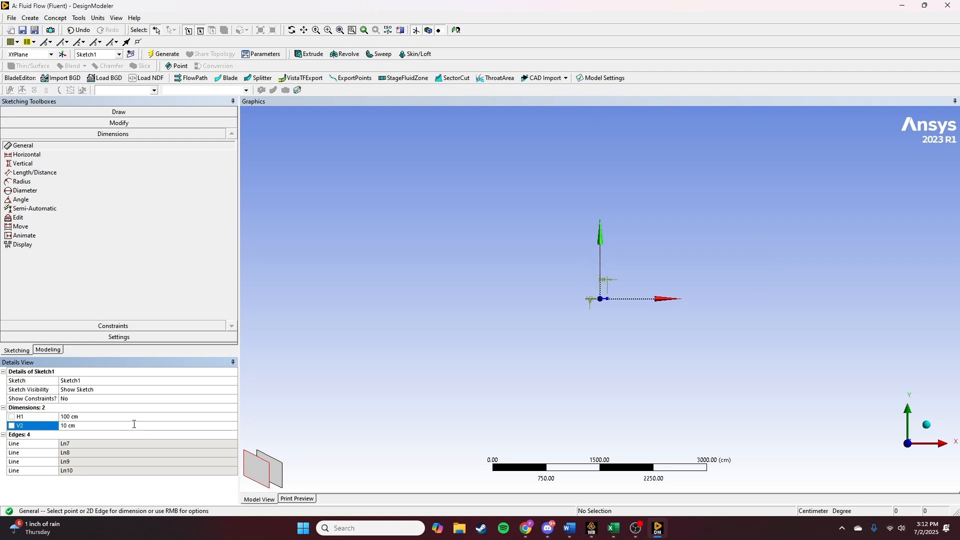
# - Create a surface body from Sketch1 with Surfaces From Sketches and generate it
pyautogui.click(341, 30)
pyautogui.keyDown('ctrl'); pyautogui.moveTo(712, 356); pyautogui.dragTo(586, 226, button='middle'); pyautogui.keyUp('ctrl')
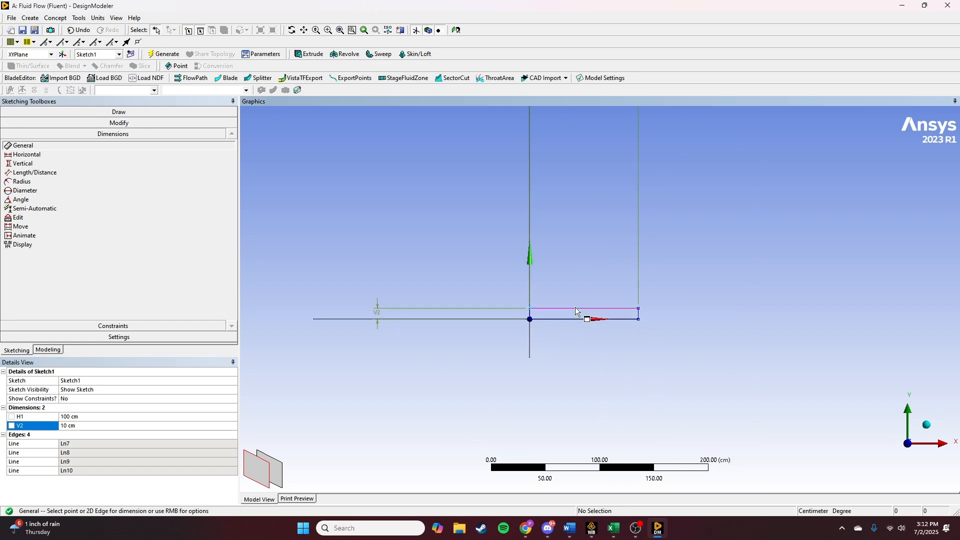
pyautogui.scroll(5, 577, 313)
pyautogui.scroll(4, 497, 362)
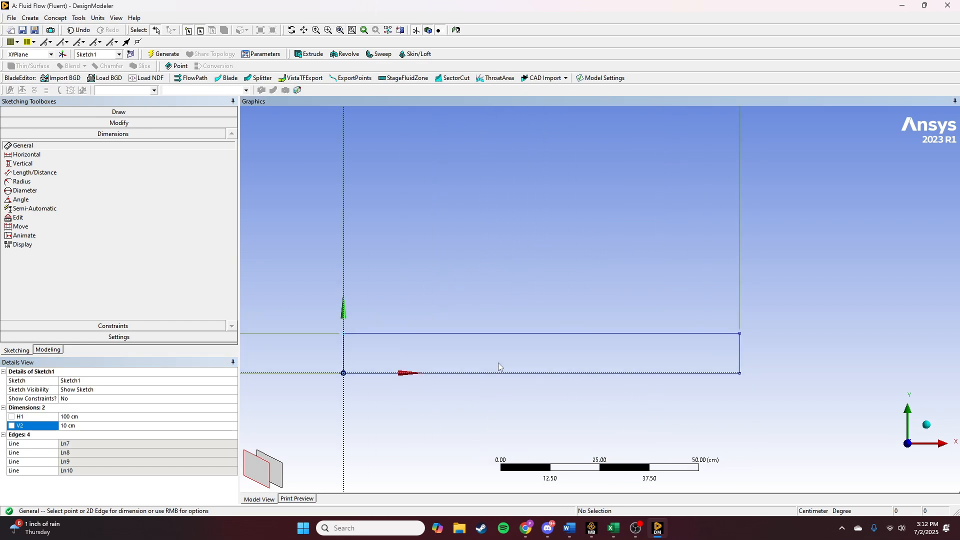
pyautogui.scroll(-1, 506, 311)
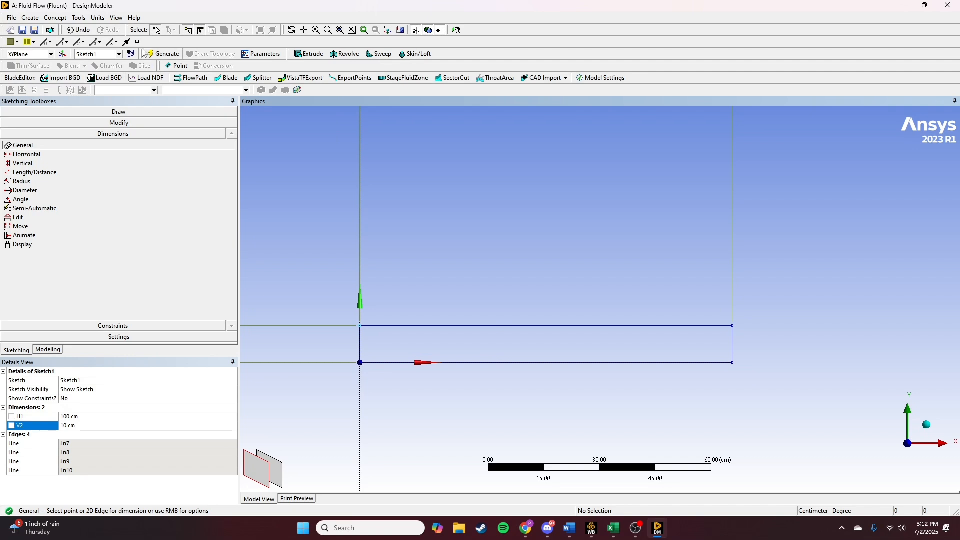
pyautogui.click(55, 18)
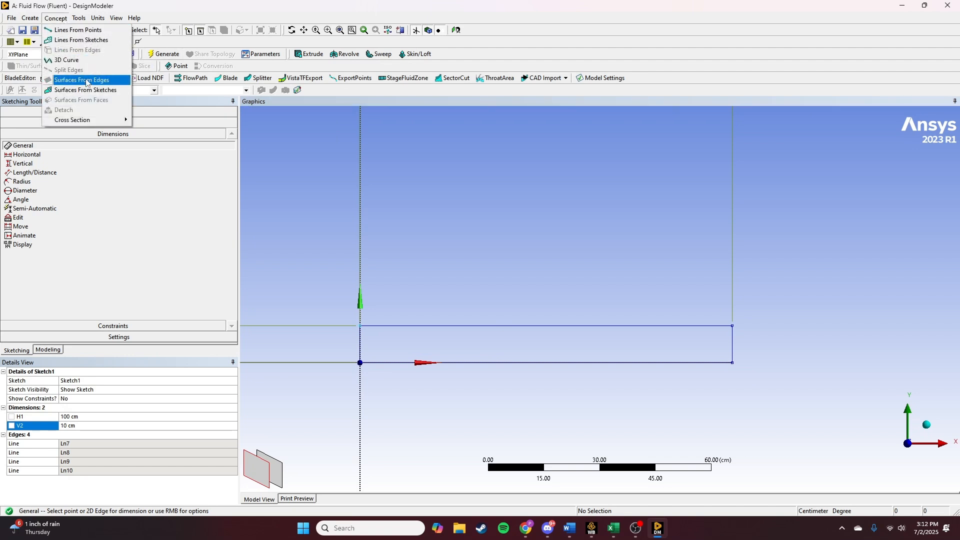
pyautogui.click(86, 91)
pyautogui.click(20, 120)
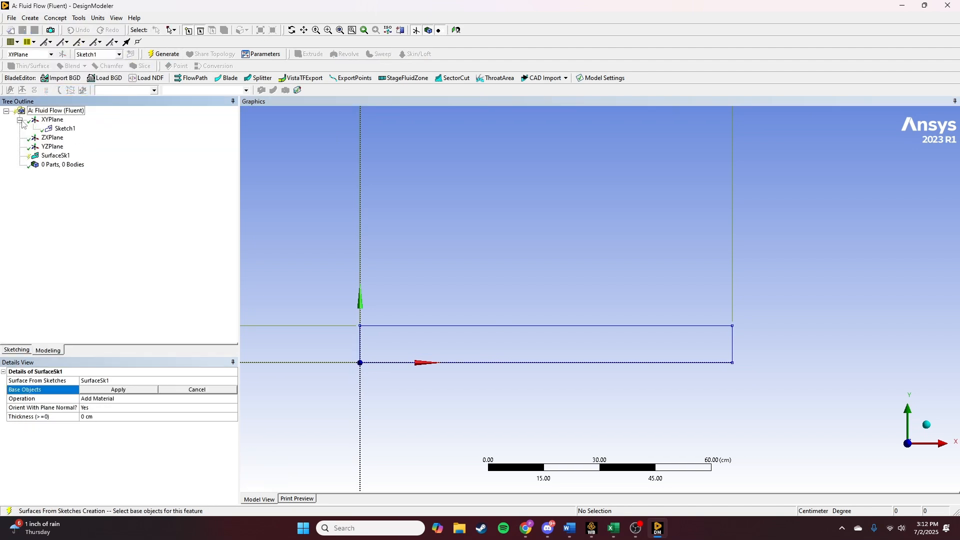
pyautogui.click(65, 128)
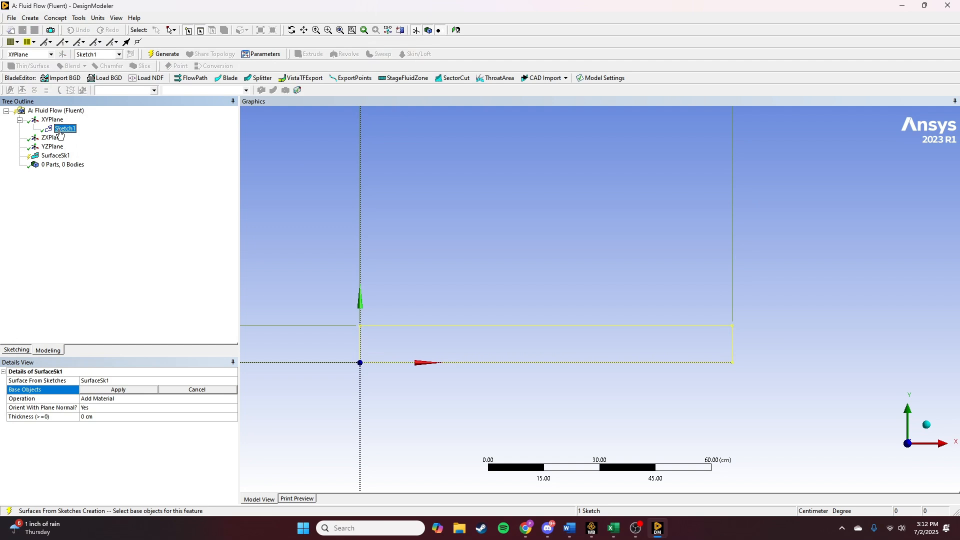
pyautogui.click(162, 54)
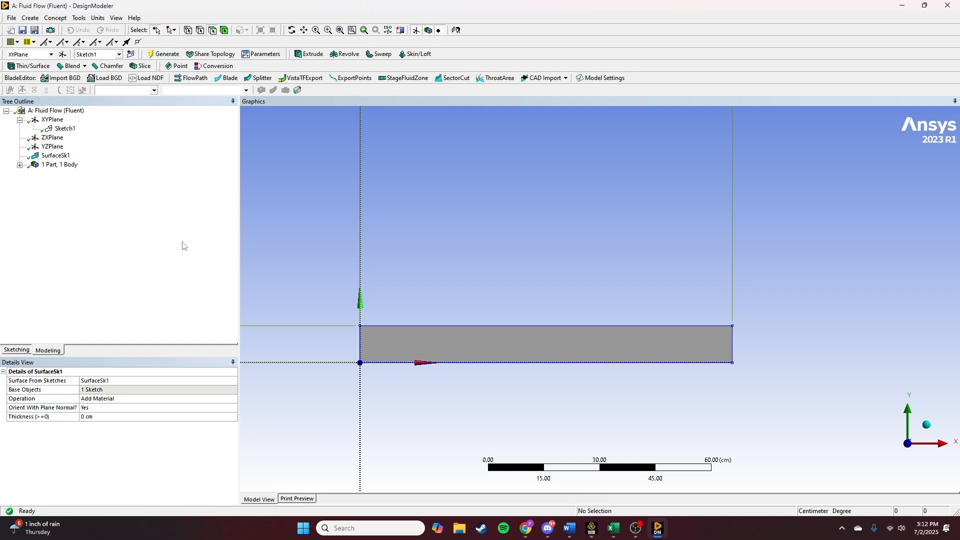
# - Return to Workbench and update the Mesh cell of the Fluent system
pyautogui.click(597, 532)
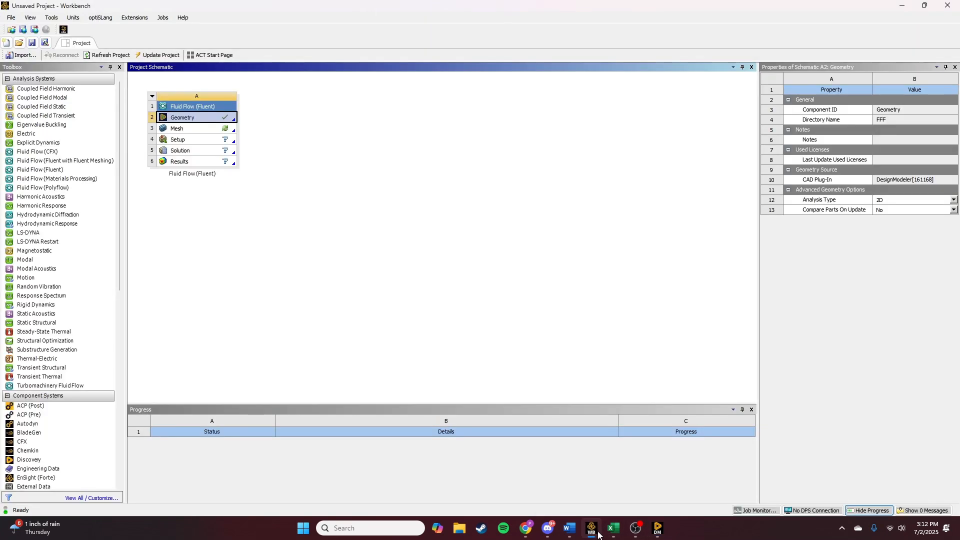
pyautogui.rightClick(191, 132)
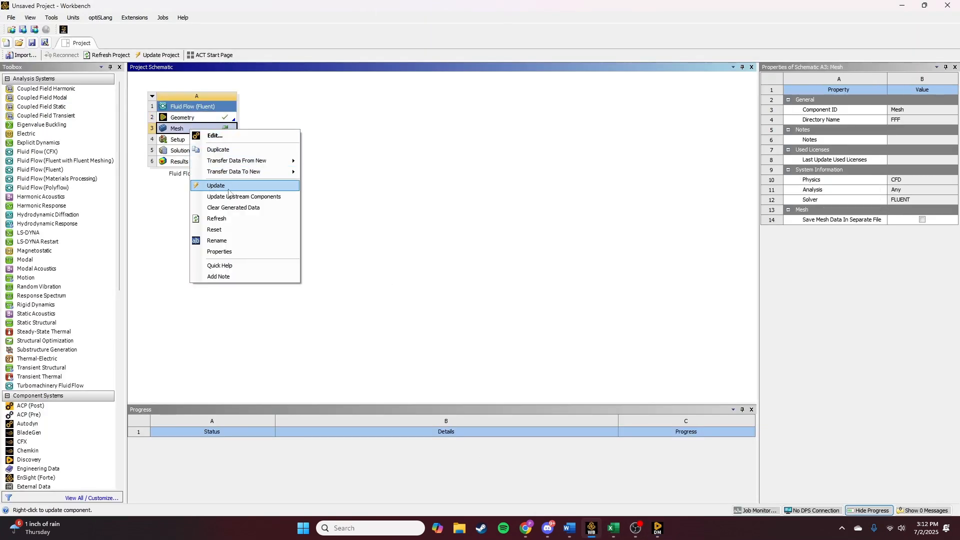
pyautogui.click(220, 185)
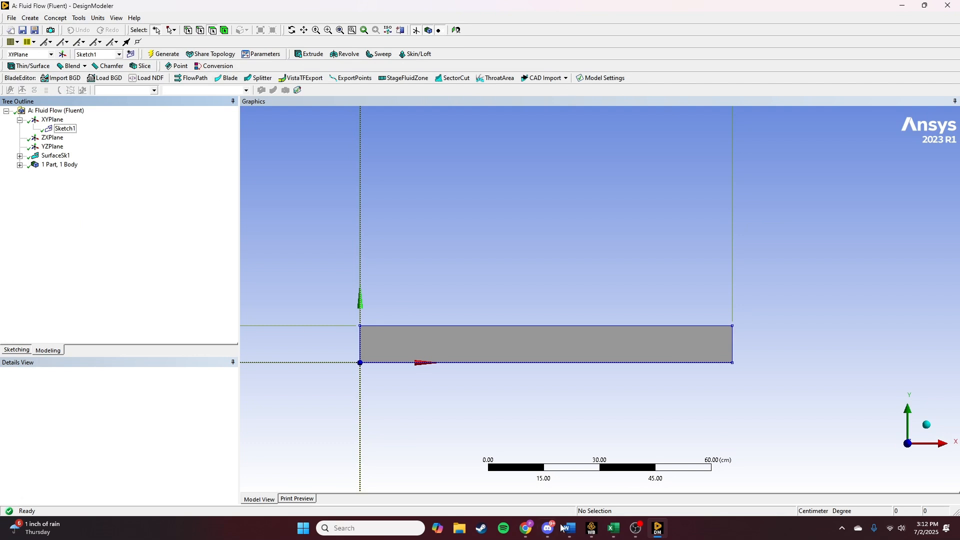
# - Open the Mesh cell in Meshing and view the rectangular surface face-on, fitted to the window
pyautogui.click(591, 527)
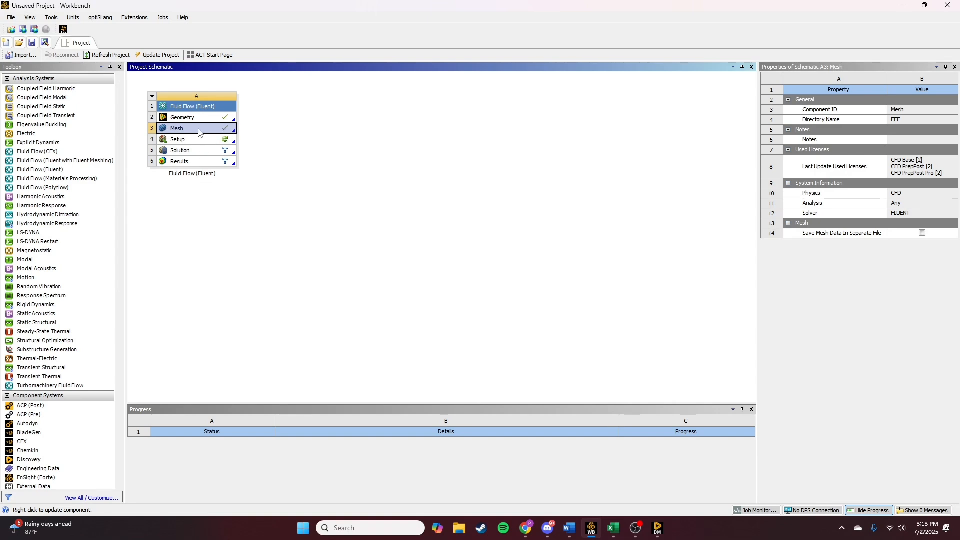
pyautogui.doubleClick(198, 132)
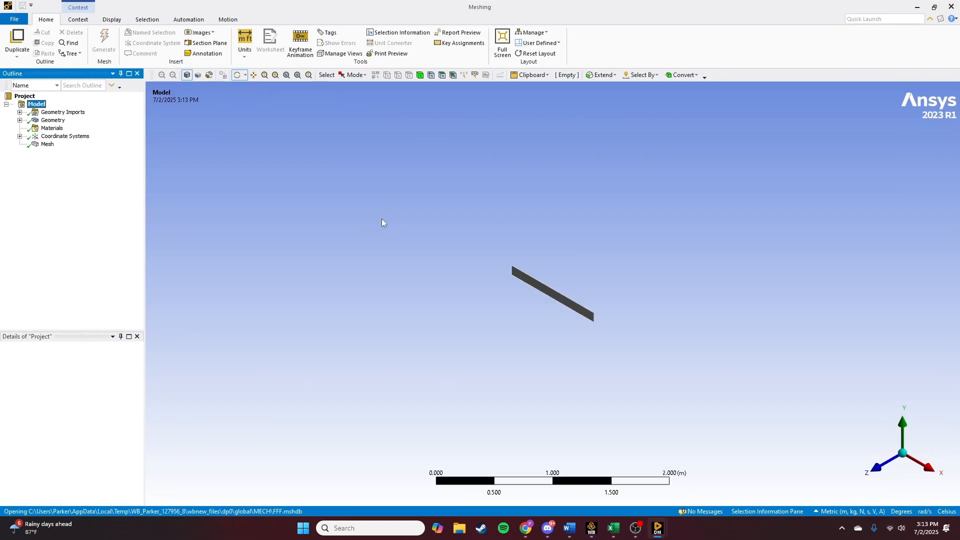
pyautogui.click(878, 466)
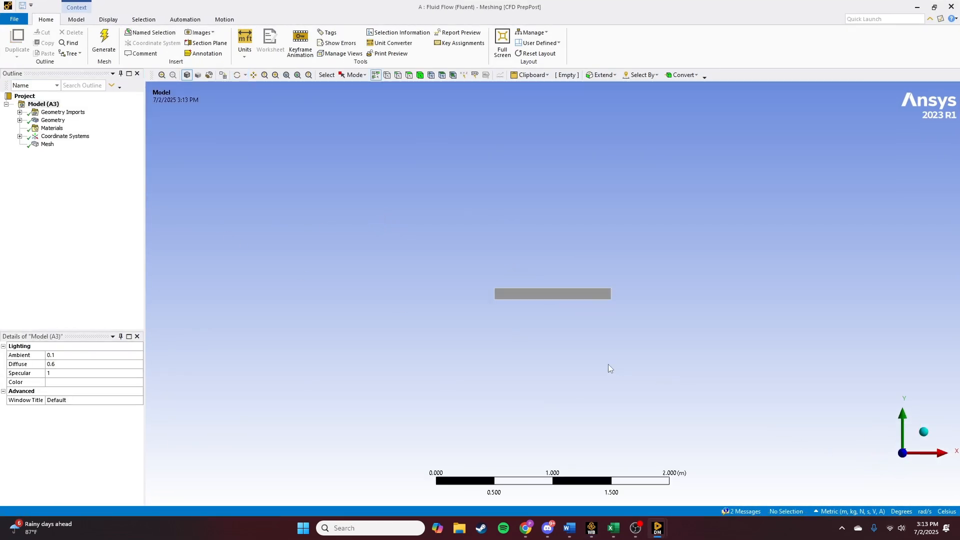
pyautogui.click(286, 75)
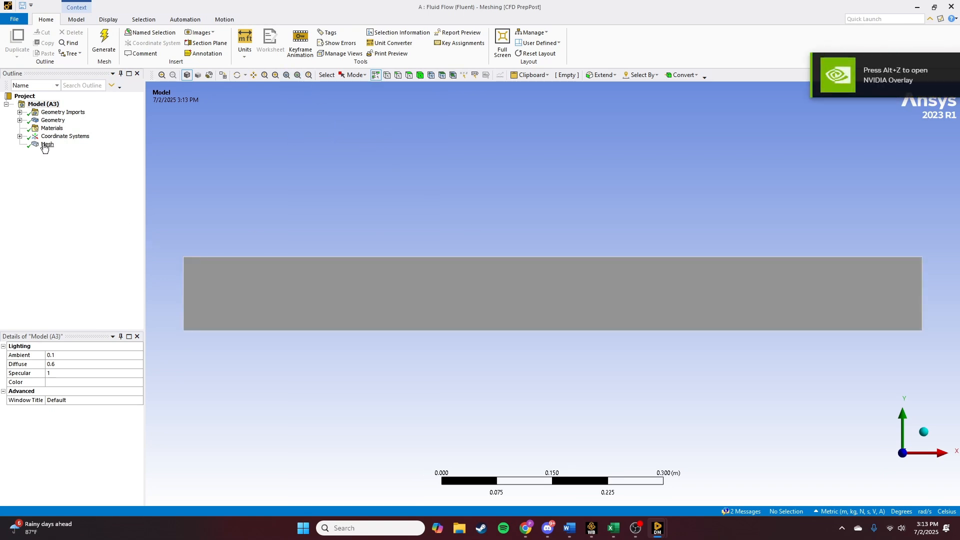
# - Insert a Face Meshing control under Mesh and apply it to the rectangular face
pyautogui.rightClick(44, 144)
pyautogui.moveTo(83, 151)
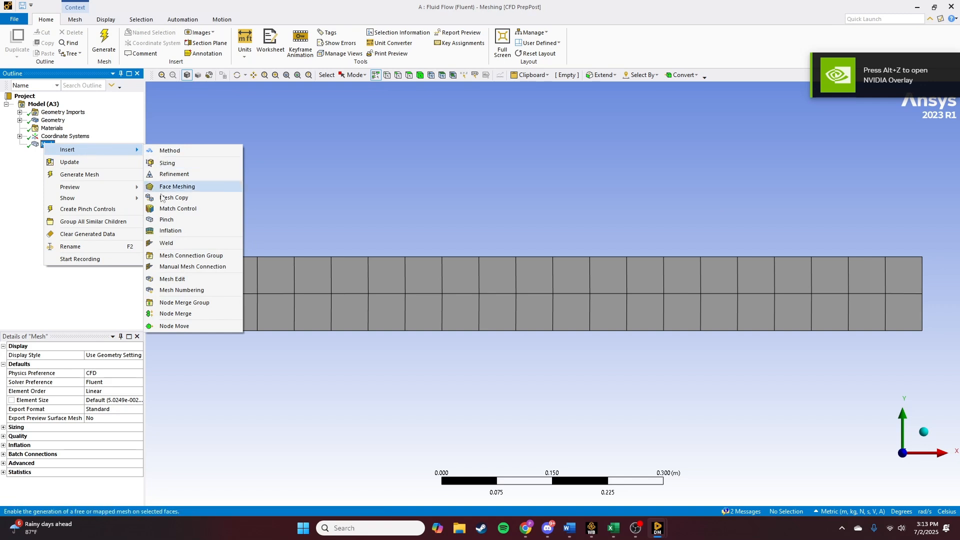
pyautogui.click(177, 187)
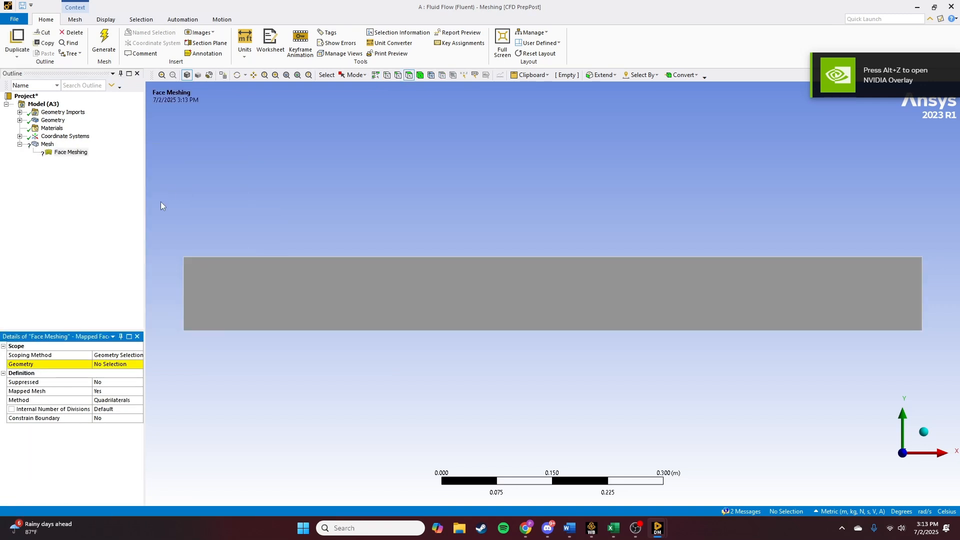
pyautogui.click(465, 283)
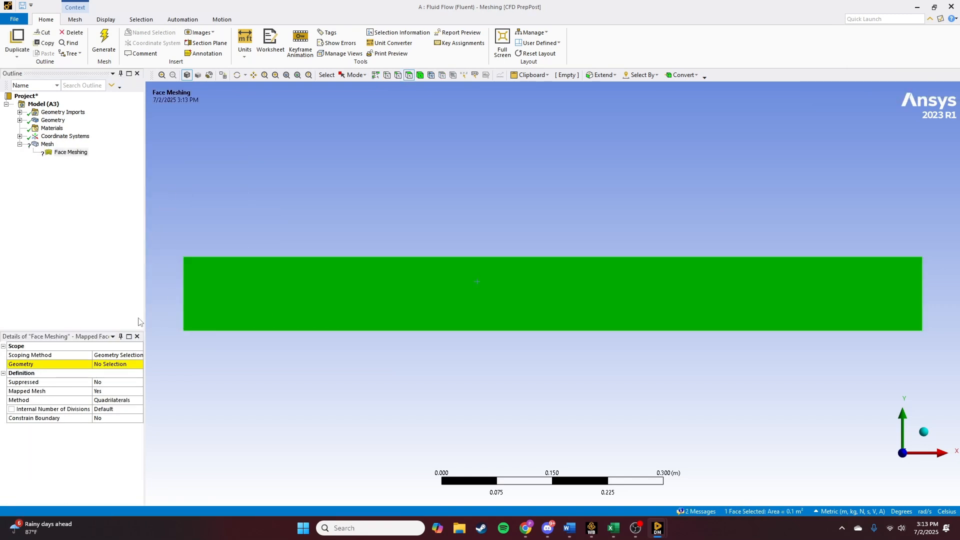
pyautogui.click(118, 365)
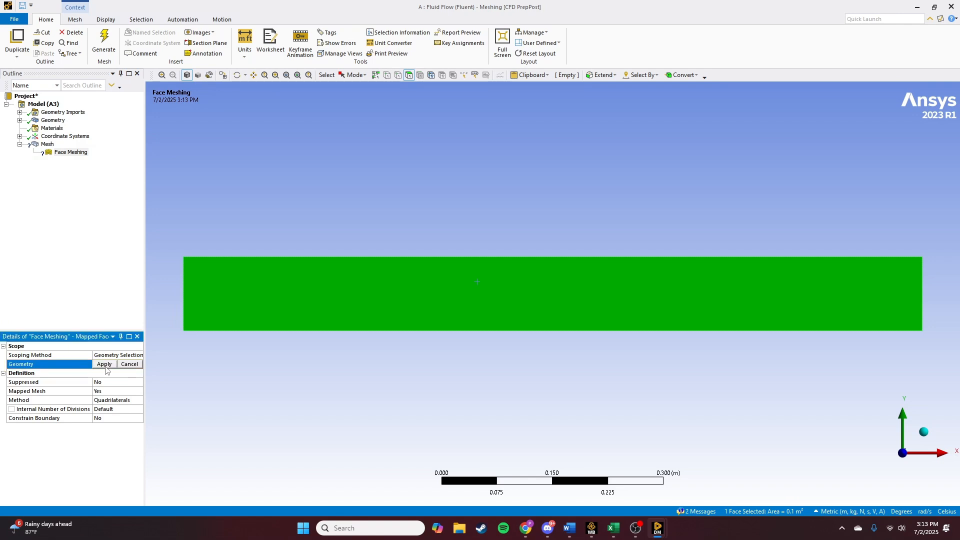
pyautogui.click(107, 365)
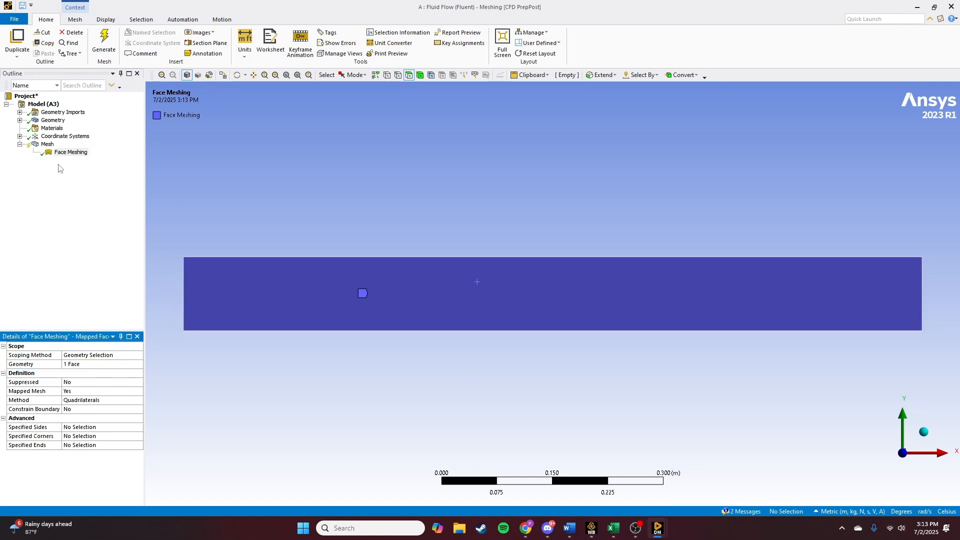
# - Insert a Sizing control on Mesh and scope it to the channel's top and bottom edges
pyautogui.rightClick(45, 146)
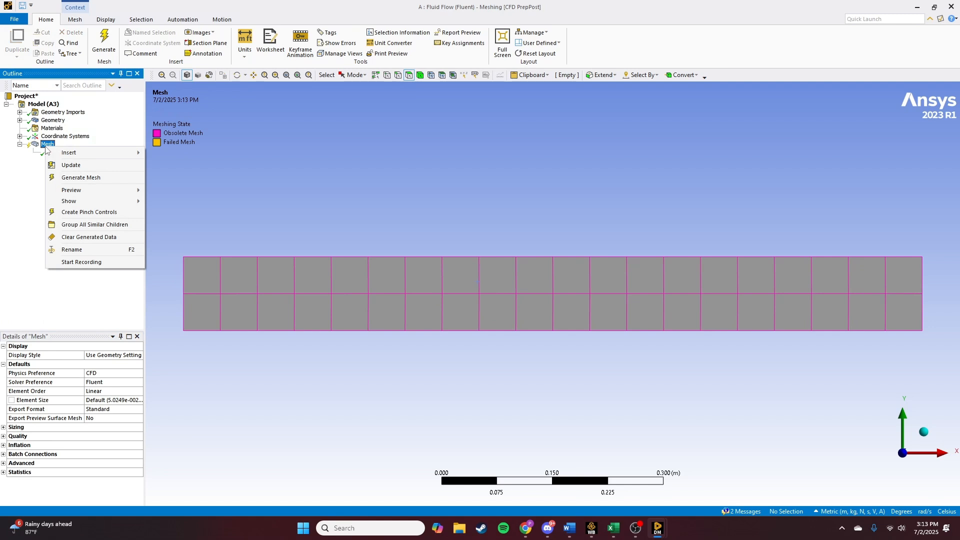
pyautogui.moveTo(75, 153)
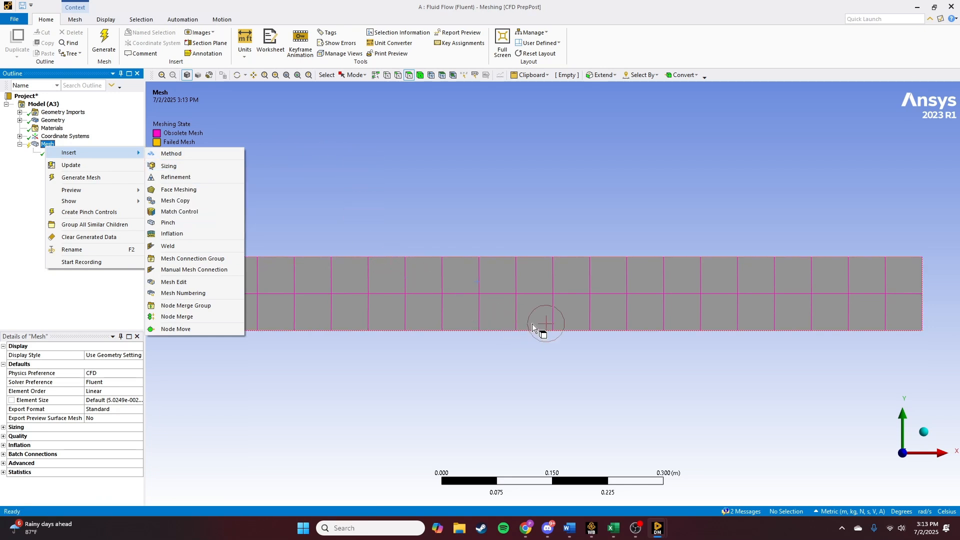
pyautogui.click(180, 166)
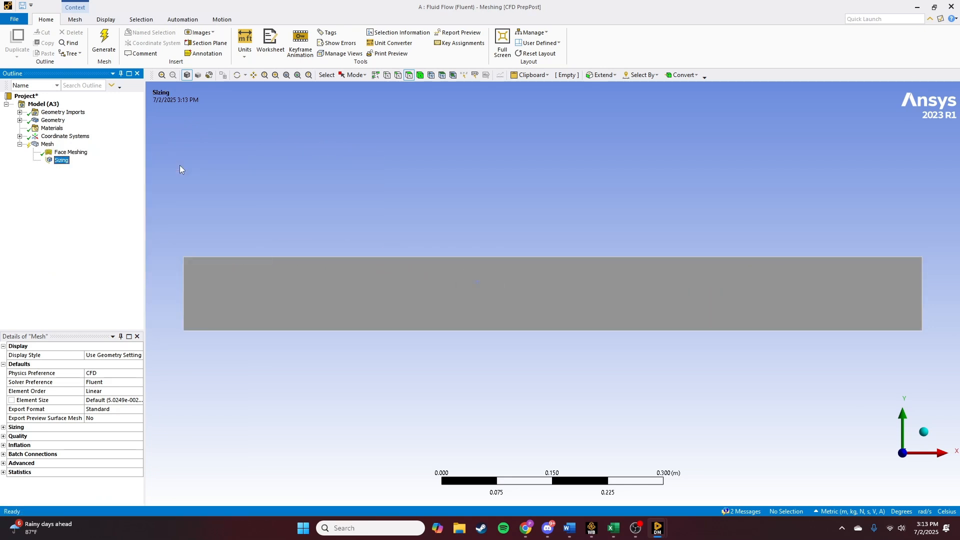
pyautogui.click(398, 76)
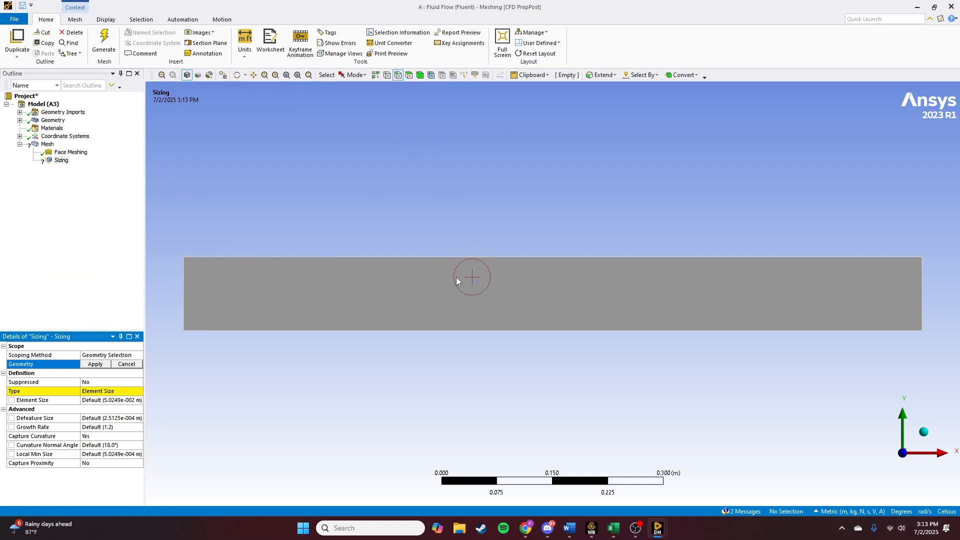
pyautogui.click(473, 261)
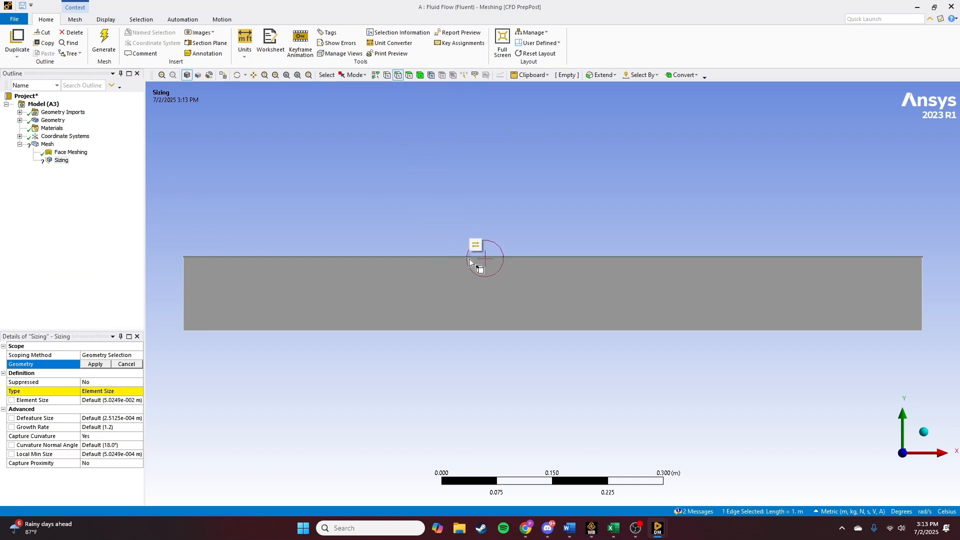
pyautogui.keyDown('ctrl'); pyautogui.click(502, 330); pyautogui.keyUp('ctrl')
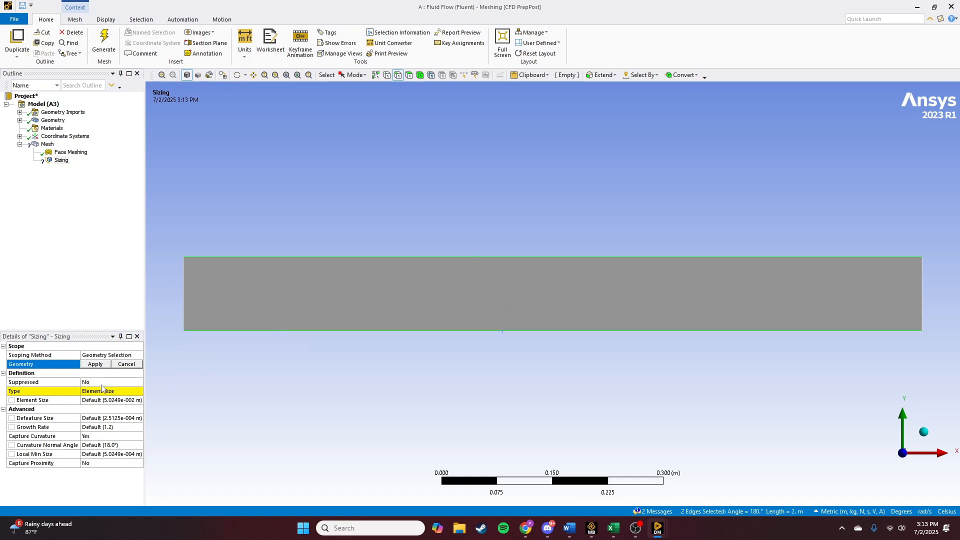
pyautogui.click(95, 364)
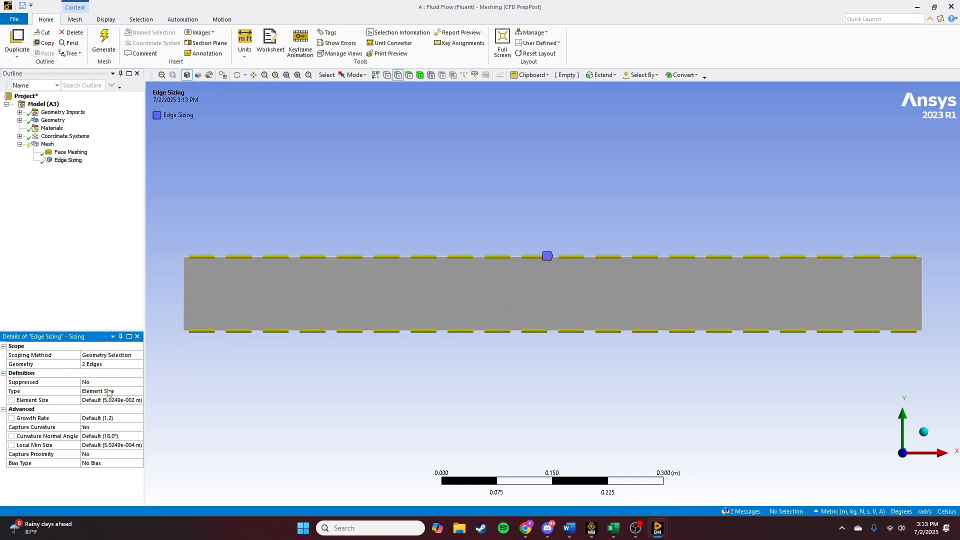
# - Set the edge sizing type to Number of Divisions with 100 divisions
pyautogui.click(108, 392)
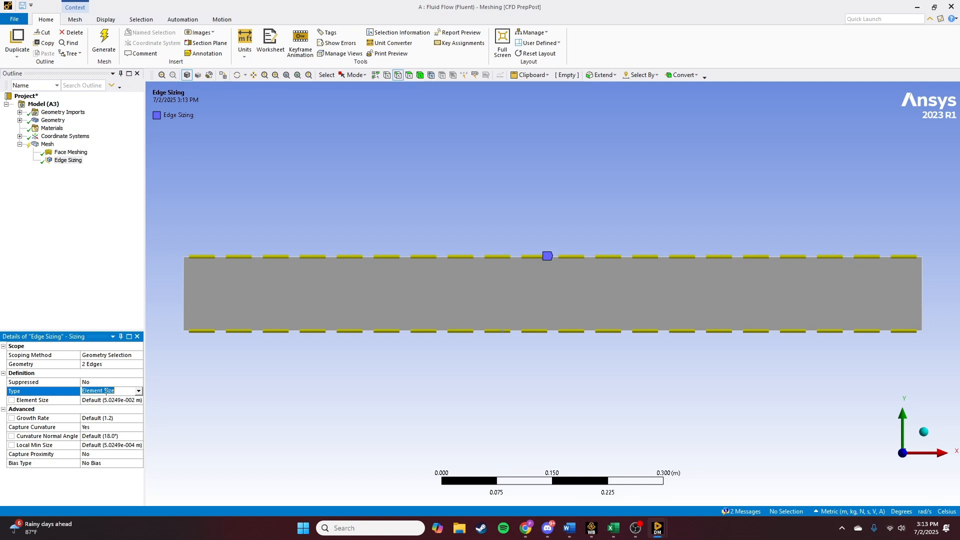
pyautogui.click(138, 393)
pyautogui.click(104, 406)
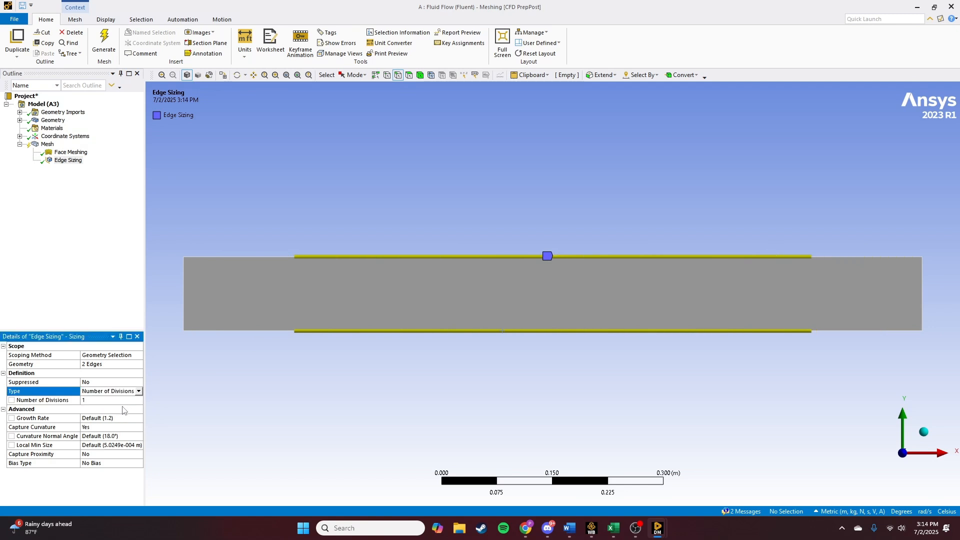
pyautogui.click(100, 399)
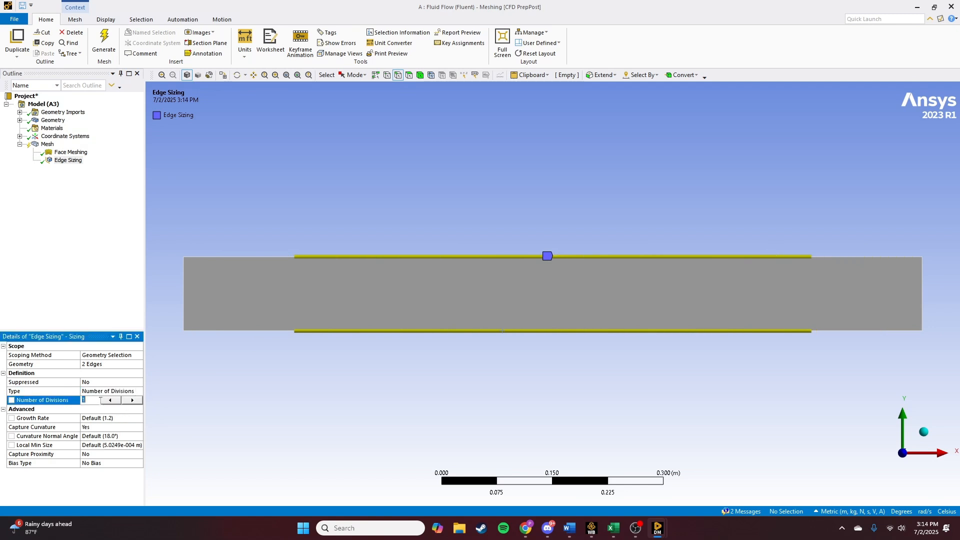
pyautogui.write('00')
pyautogui.press('Return')
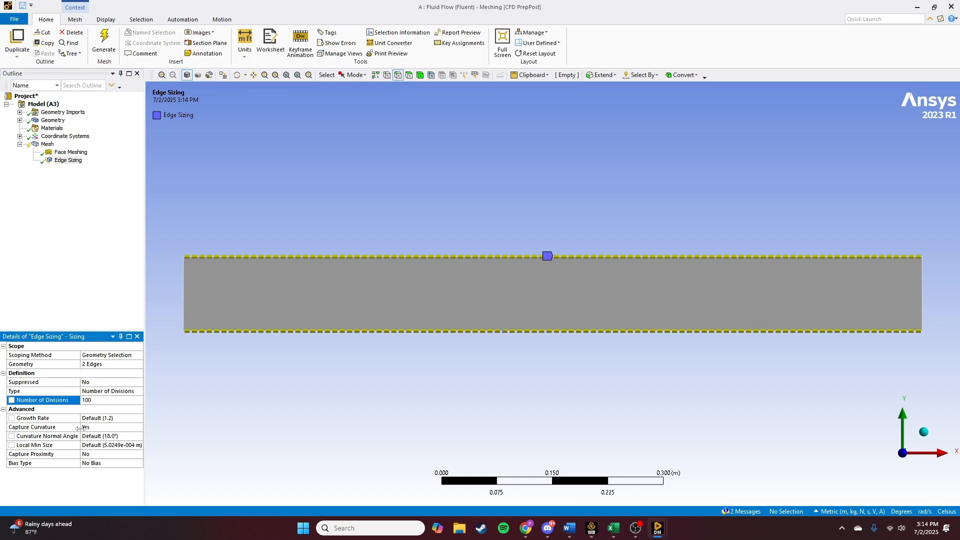
# - Turn Capture Curvature off and set the edge sizing Behavior to Hard
pyautogui.click(93, 428)
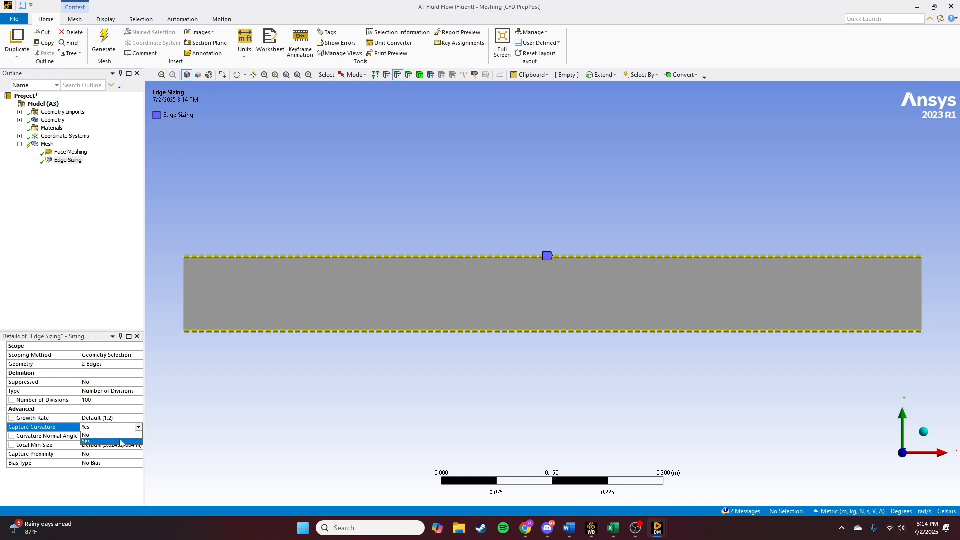
pyautogui.click(120, 440)
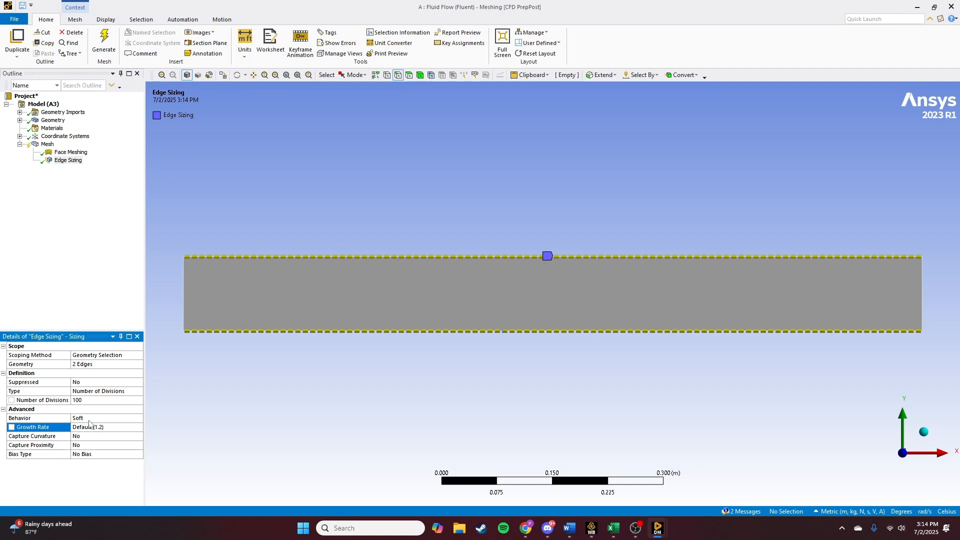
pyautogui.click(87, 417)
pyautogui.click(138, 418)
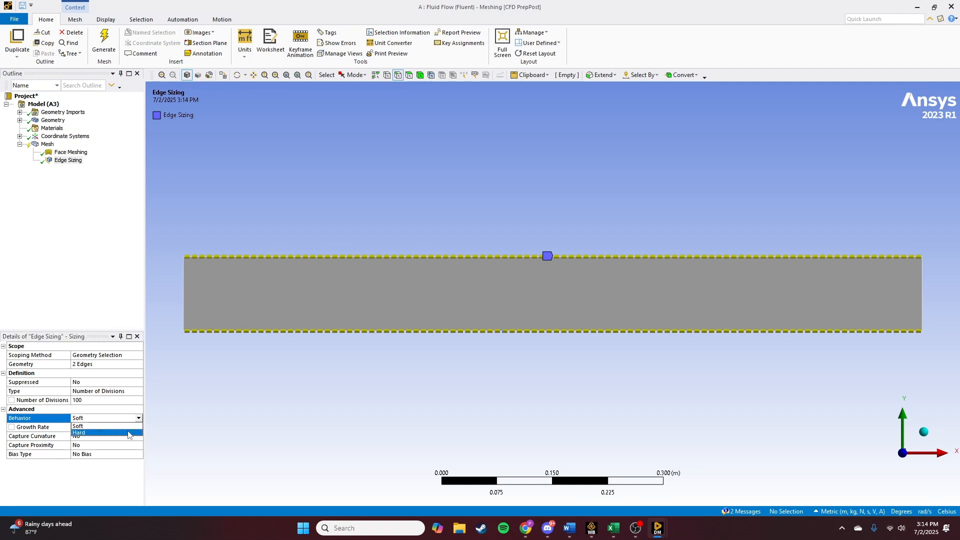
pyautogui.click(125, 436)
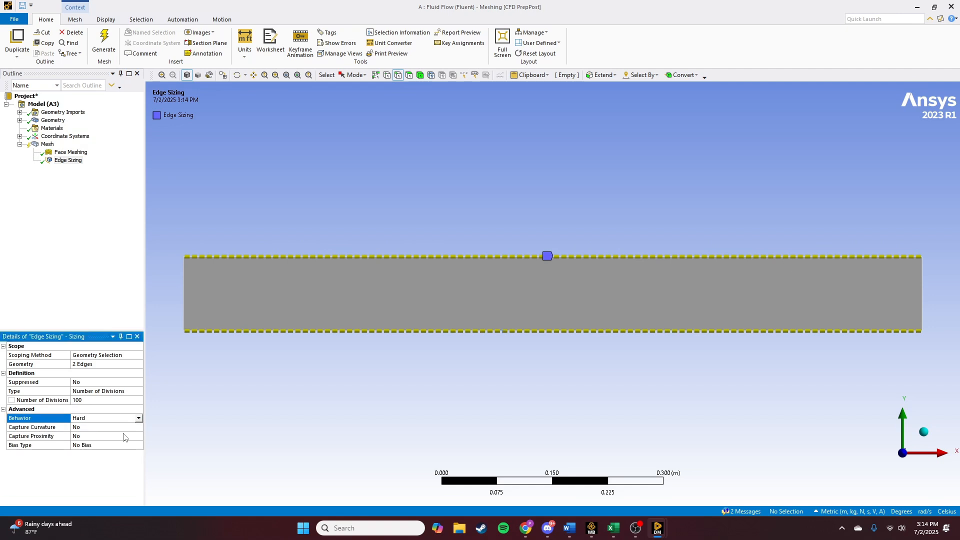
# - Generate the mesh and select Mesh in the outline to display it
pyautogui.click(102, 48)
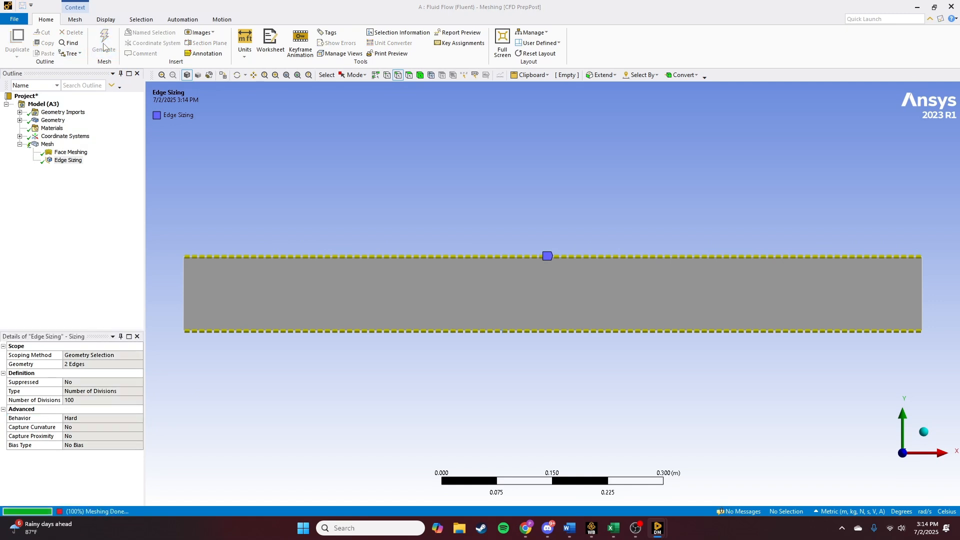
pyautogui.click(72, 162)
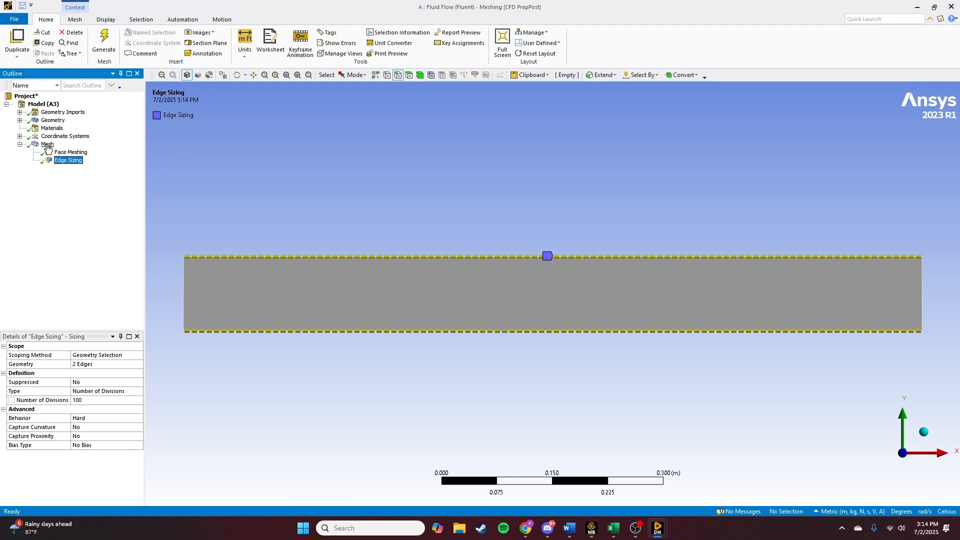
pyautogui.click(48, 145)
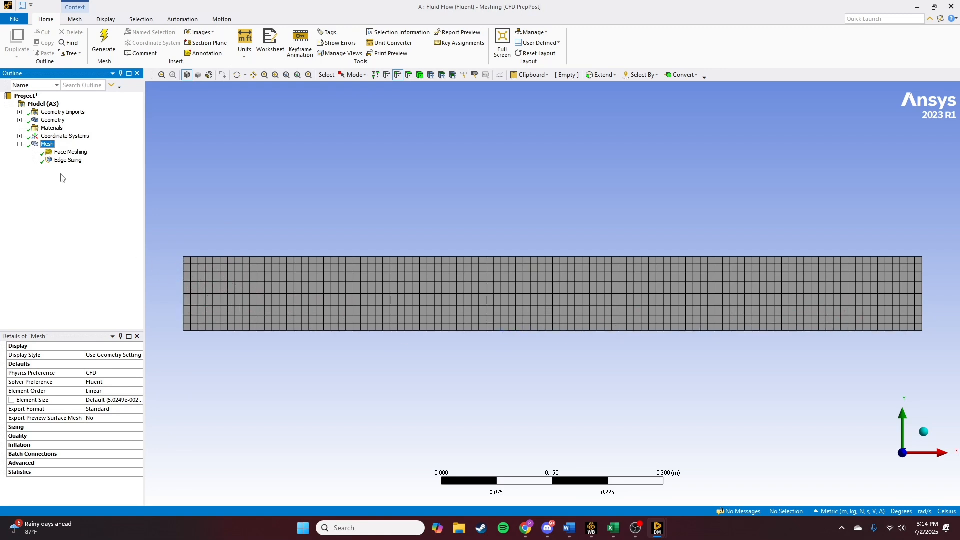
# - Insert a second Sizing control on Mesh and scope it to the channel's left and right edges
pyautogui.rightClick(51, 146)
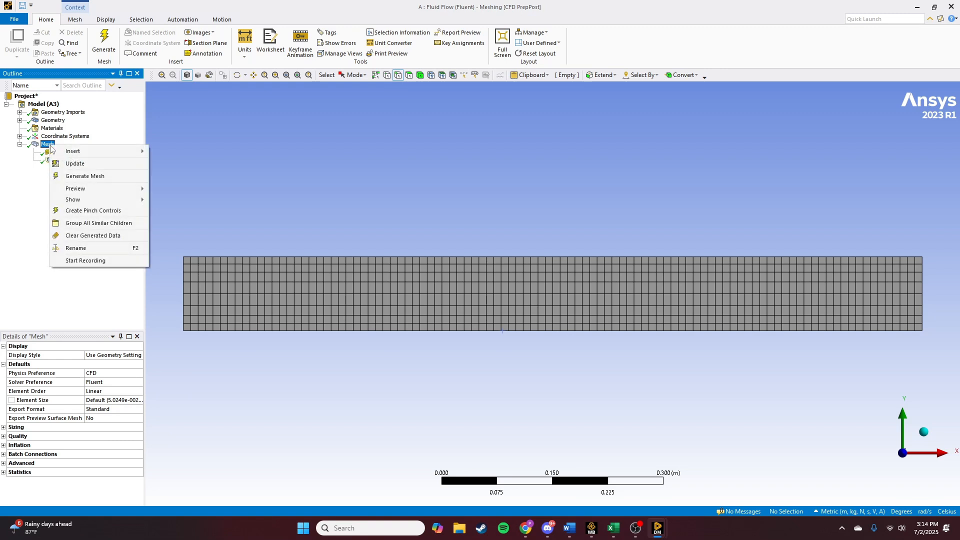
pyautogui.moveTo(65, 151)
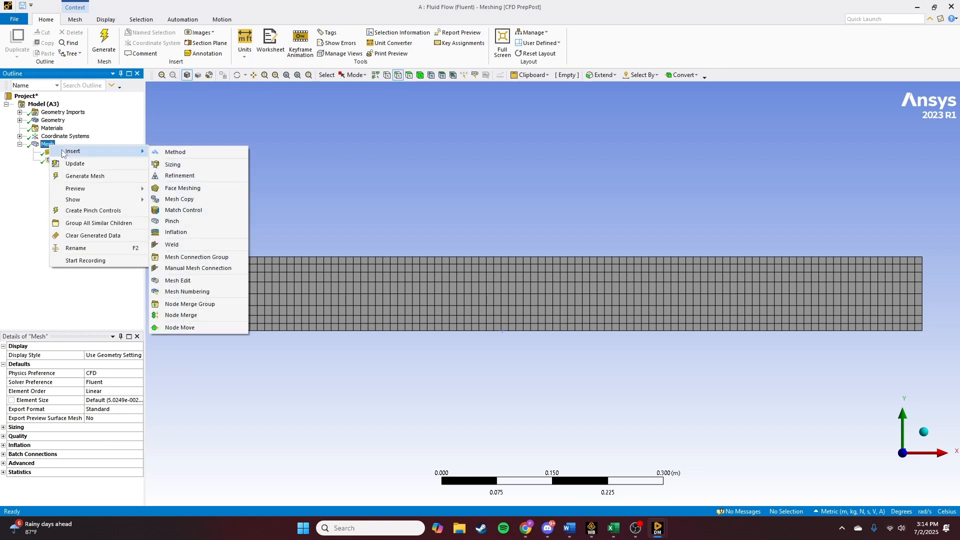
pyautogui.click(176, 165)
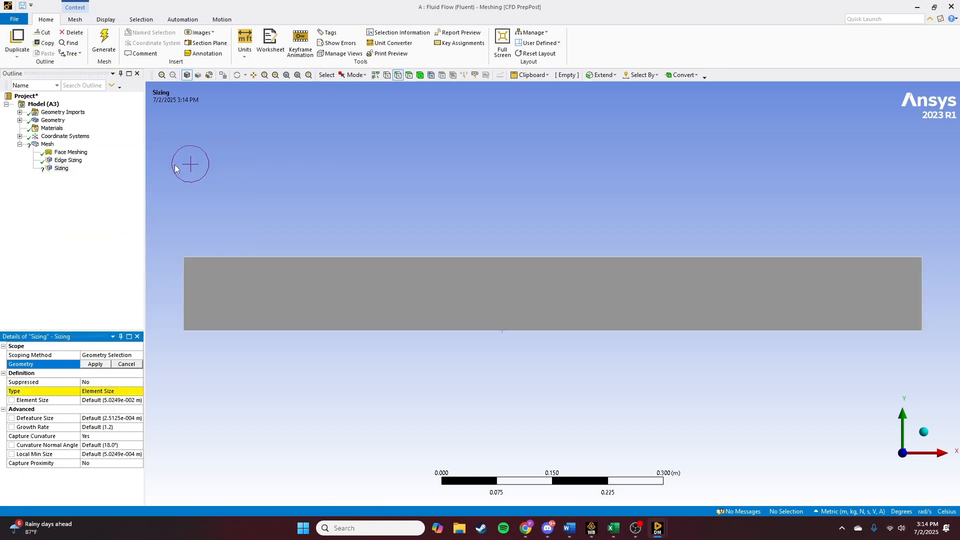
pyautogui.click(187, 306)
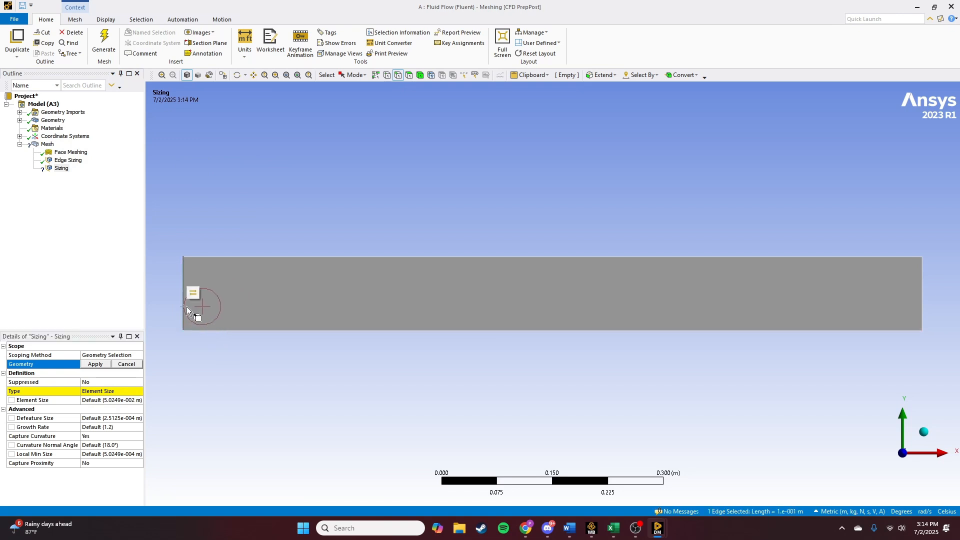
pyautogui.keyDown('ctrl'); pyautogui.click(922, 296); pyautogui.keyUp('ctrl')
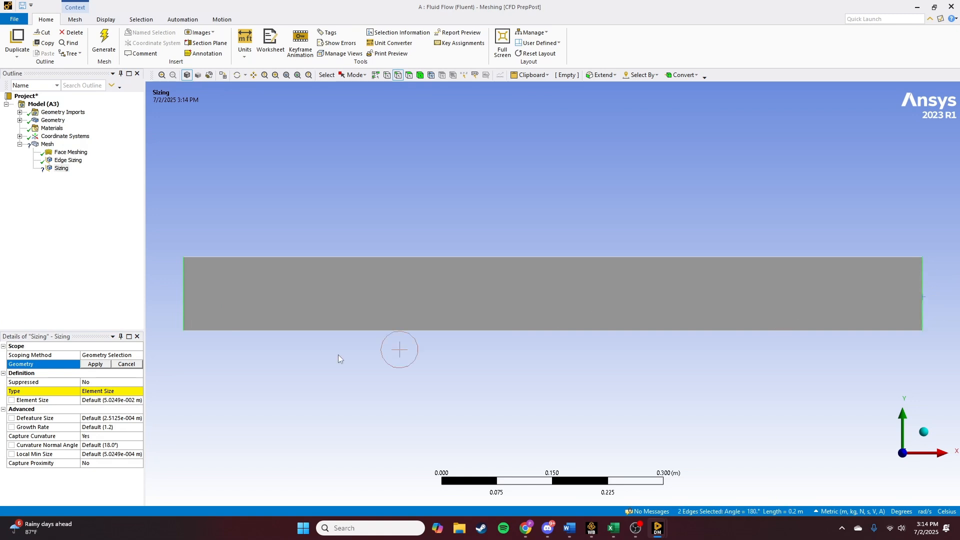
pyautogui.click(96, 392)
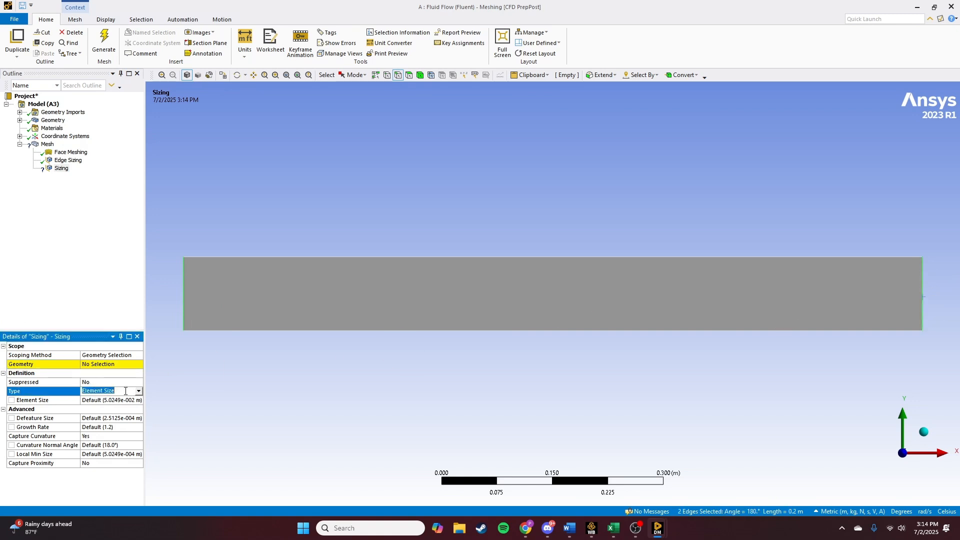
pyautogui.click(110, 364)
pyautogui.click(100, 365)
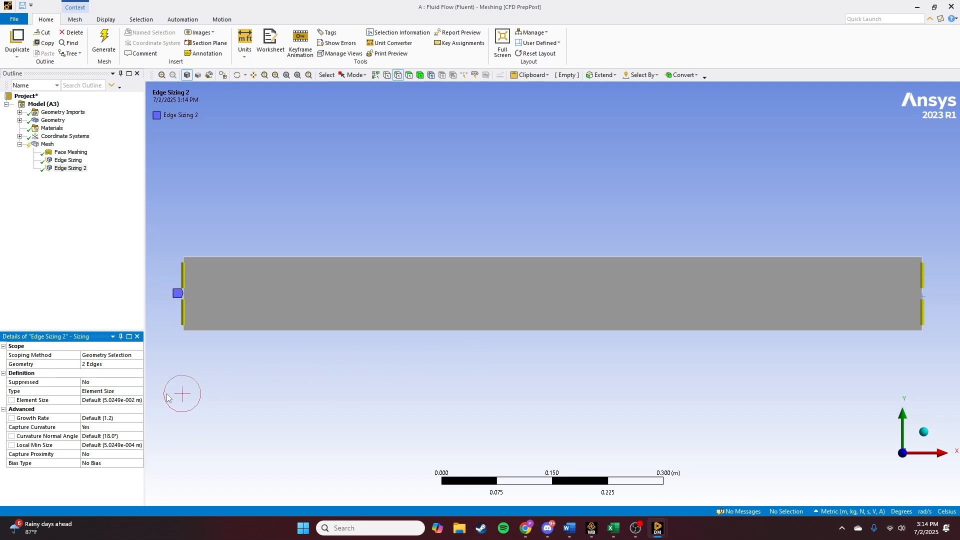
# - Set the second edge sizing type to Number of Divisions with 60 divisions
pyautogui.click(110, 391)
pyautogui.click(138, 391)
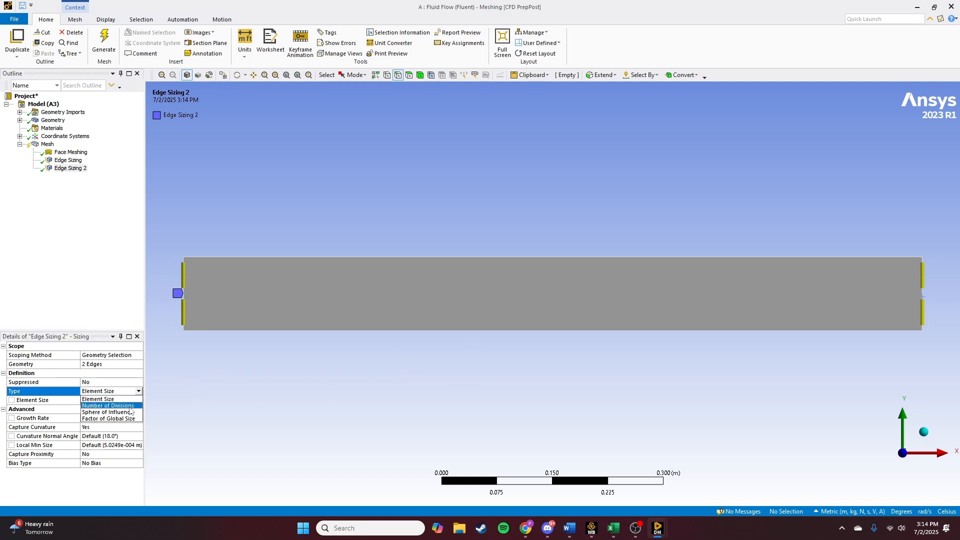
pyautogui.click(129, 406)
pyautogui.click(99, 400)
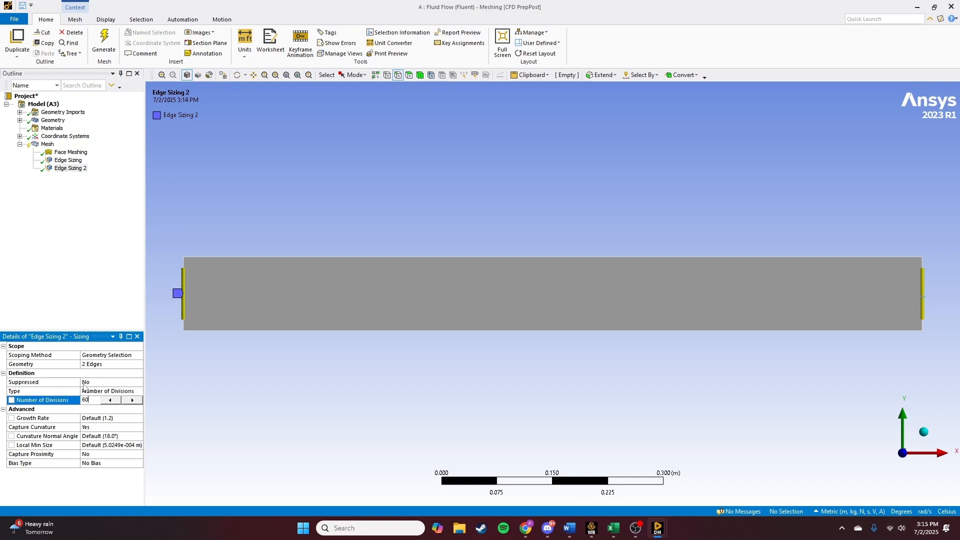
pyautogui.write('60')
pyautogui.press('Return')
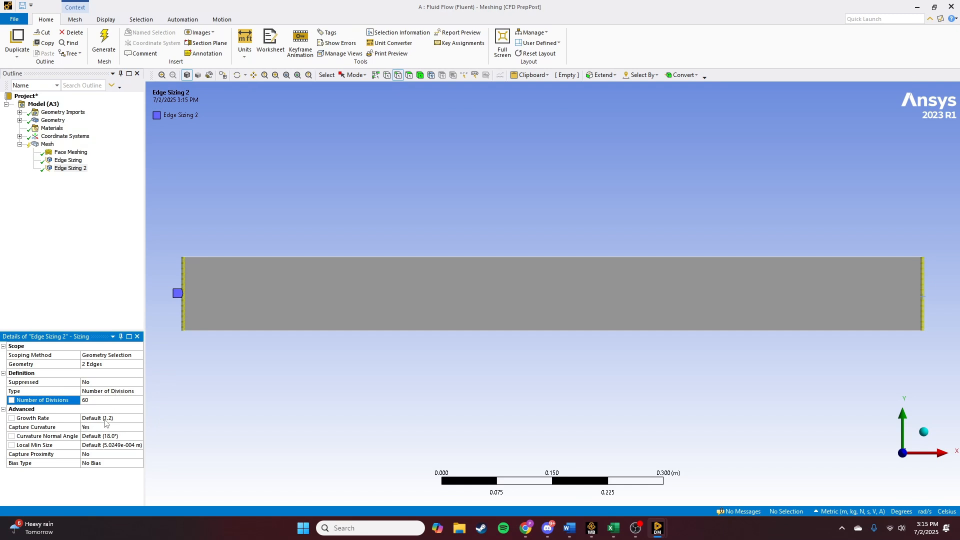
# - Turn Capture Curvature off and set the second edge sizing Behavior to Hard
pyautogui.click(93, 428)
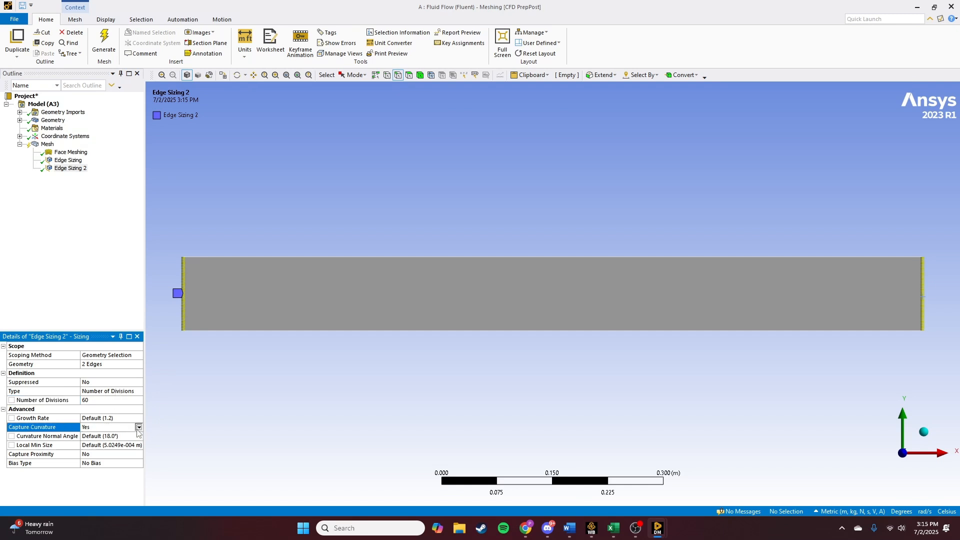
pyautogui.click(139, 427)
pyautogui.click(114, 437)
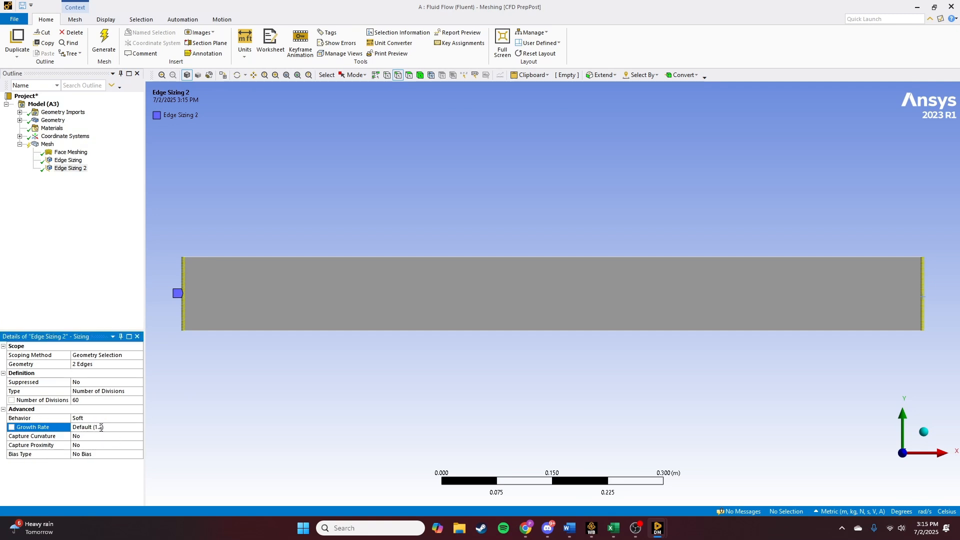
pyautogui.click(100, 419)
pyautogui.click(139, 418)
pyautogui.click(127, 432)
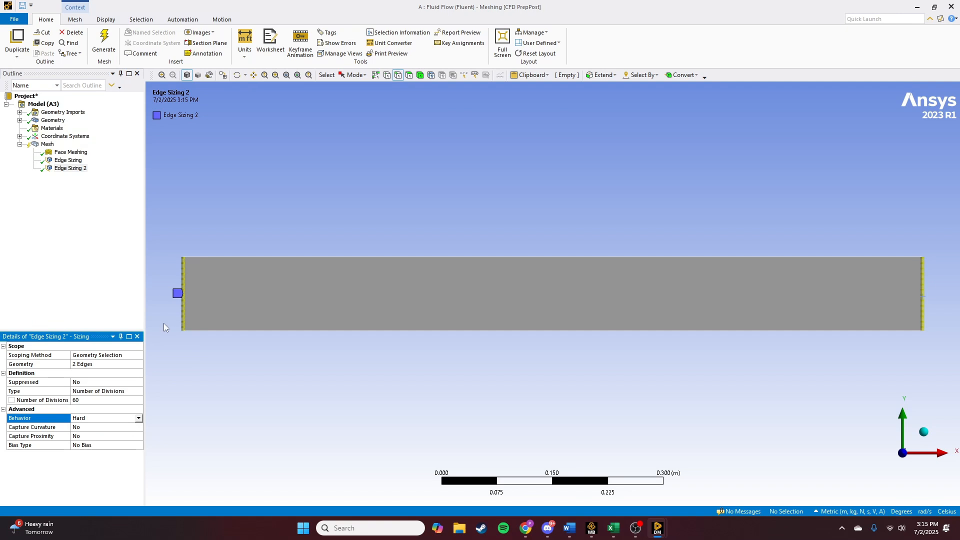
# - Zoom in on the channel's left edge to examine its edge divisions
pyautogui.scroll(2, 169, 328)
pyautogui.keyDown('ctrl'); pyautogui.moveTo(280, 379); pyautogui.dragTo(592, 382, button='middle'); pyautogui.keyUp('ctrl')
pyautogui.scroll(4, 350, 335)
pyautogui.keyDown('ctrl'); pyautogui.moveTo(270, 407); pyautogui.dragTo(316, 399, button='middle'); pyautogui.keyUp('ctrl')
pyautogui.scroll(1, 273, 419)
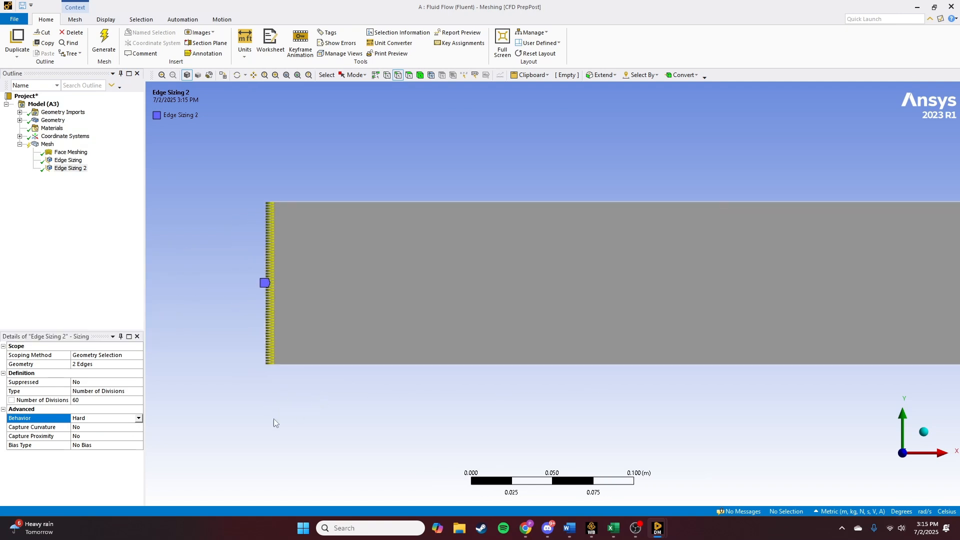
pyautogui.scroll(1, 287, 365)
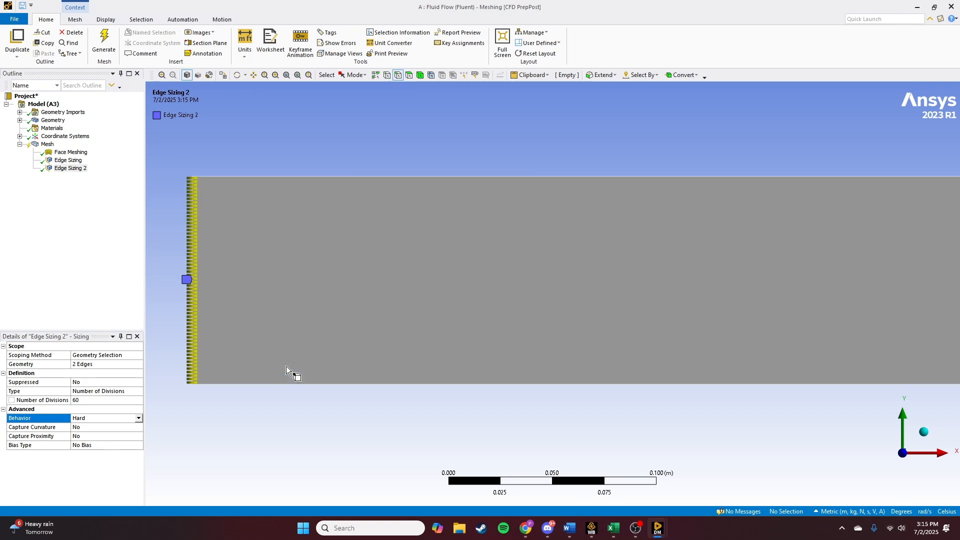
pyautogui.keyDown('ctrl'); pyautogui.moveTo(263, 390); pyautogui.dragTo(315, 388, button='middle'); pyautogui.keyUp('ctrl')
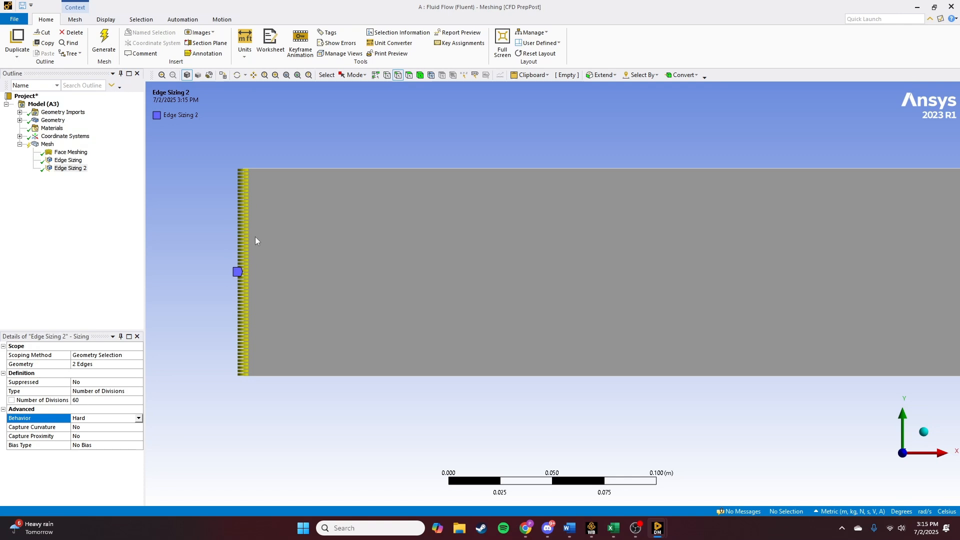
pyautogui.scroll(-2, 440, 420)
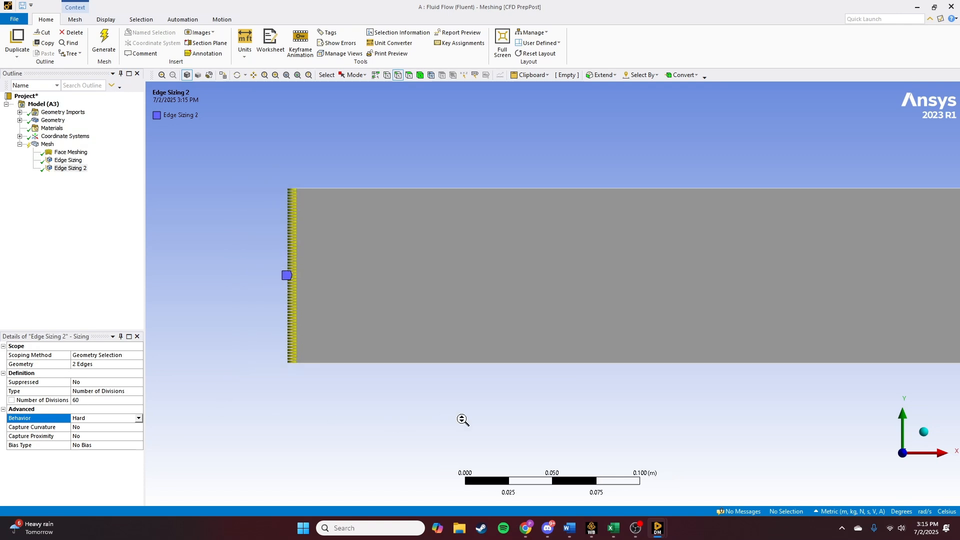
pyautogui.keyDown('ctrl'); pyautogui.moveTo(662, 400); pyautogui.dragTo(553, 413, button='middle'); pyautogui.keyUp('ctrl')
pyautogui.keyDown('ctrl'); pyautogui.moveTo(261, 394); pyautogui.dragTo(307, 391, button='middle'); pyautogui.keyUp('ctrl')
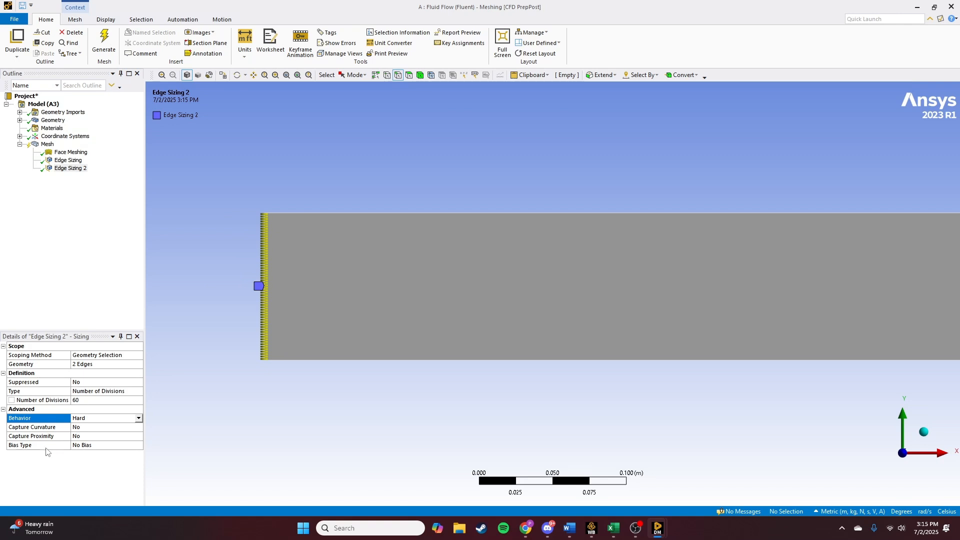
# - Set the second edge sizing's Bias Type to a one-sided bias with a Bias Factor of 40
pyautogui.click(122, 446)
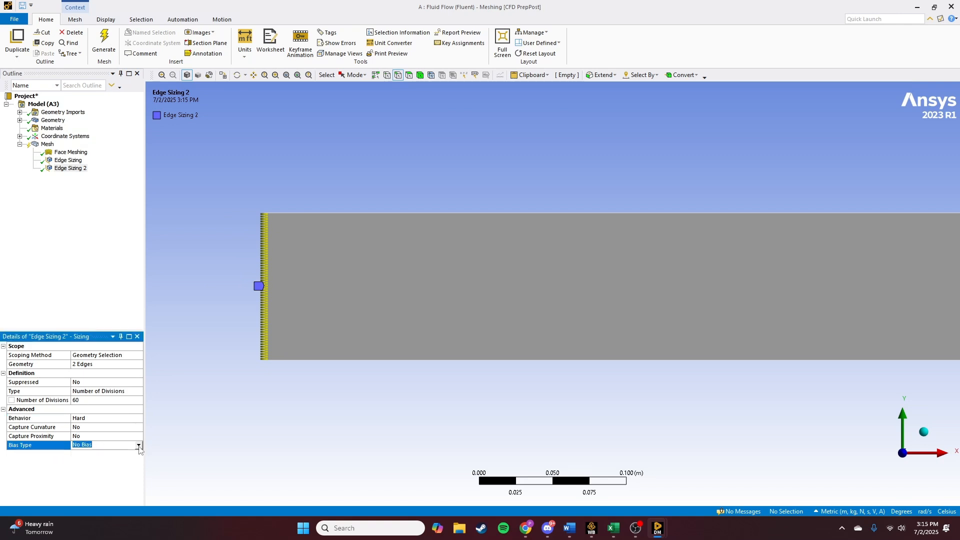
pyautogui.click(139, 446)
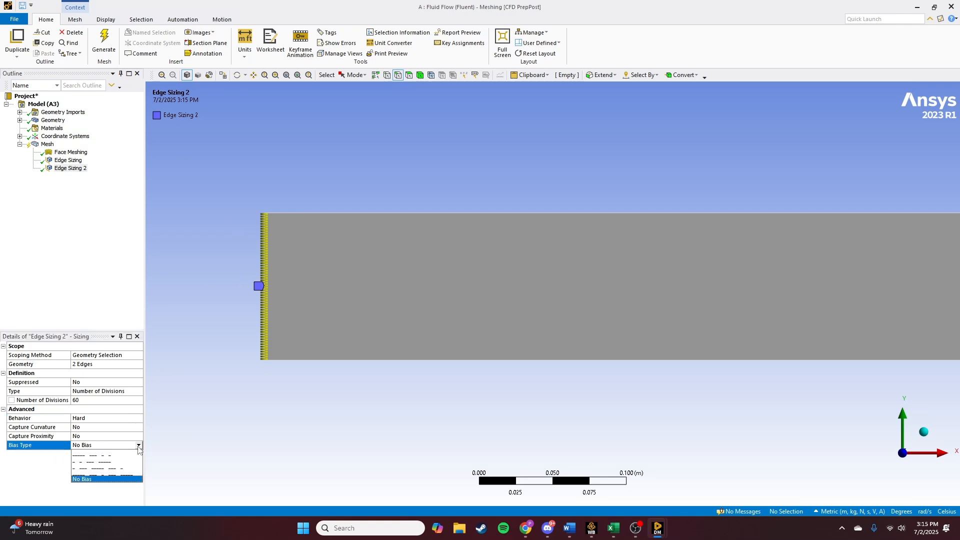
pyautogui.click(99, 460)
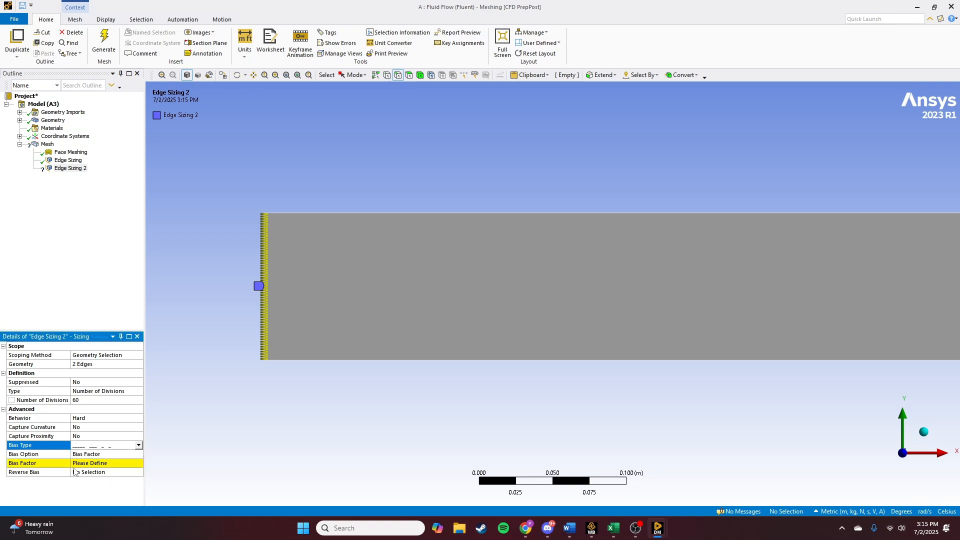
pyautogui.click(98, 463)
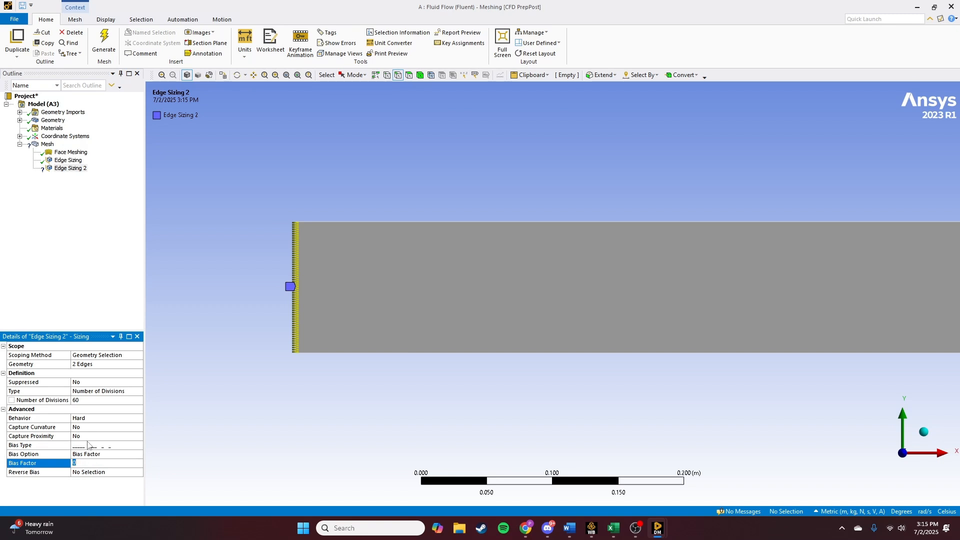
pyautogui.press('Return')
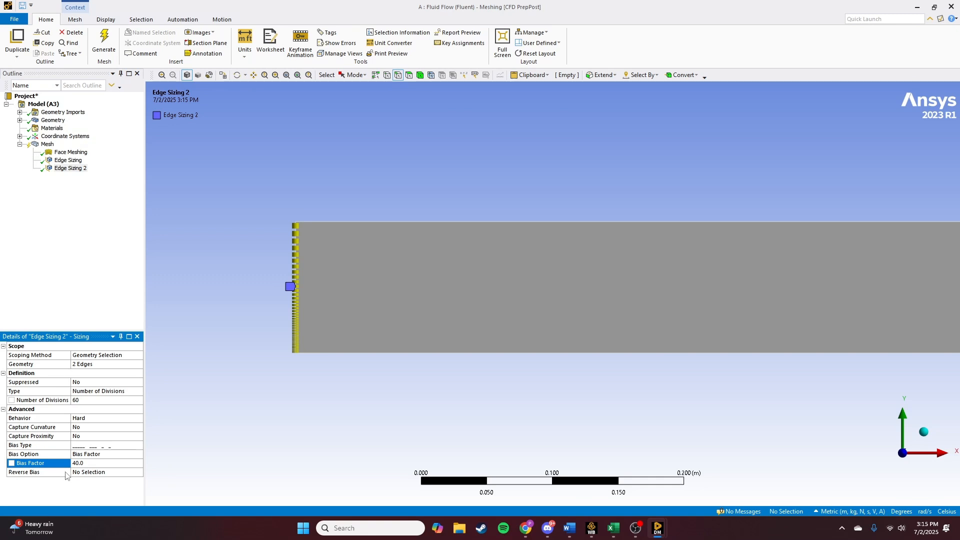
# - Reverse the bias on the channel's right edge
pyautogui.keyDown('ctrl'); pyautogui.moveTo(553, 412); pyautogui.dragTo(348, 391, button='middle'); pyautogui.keyUp('ctrl')
pyautogui.keyDown('ctrl'); pyautogui.moveTo(732, 406); pyautogui.dragTo(499, 415, button='middle'); pyautogui.keyUp('ctrl')
pyautogui.scroll(1, 663, 355)
pyautogui.scroll(1, 665, 357)
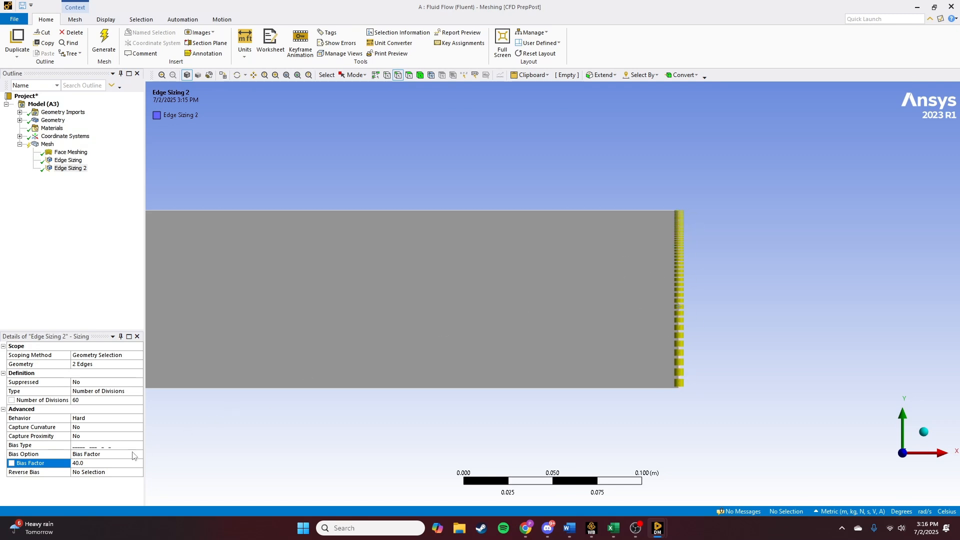
pyautogui.click(90, 473)
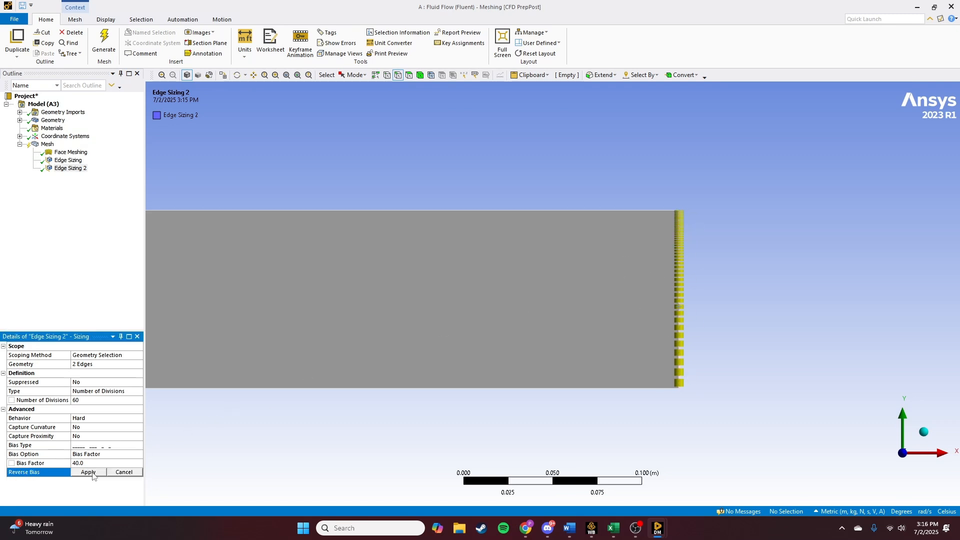
pyautogui.click(680, 299)
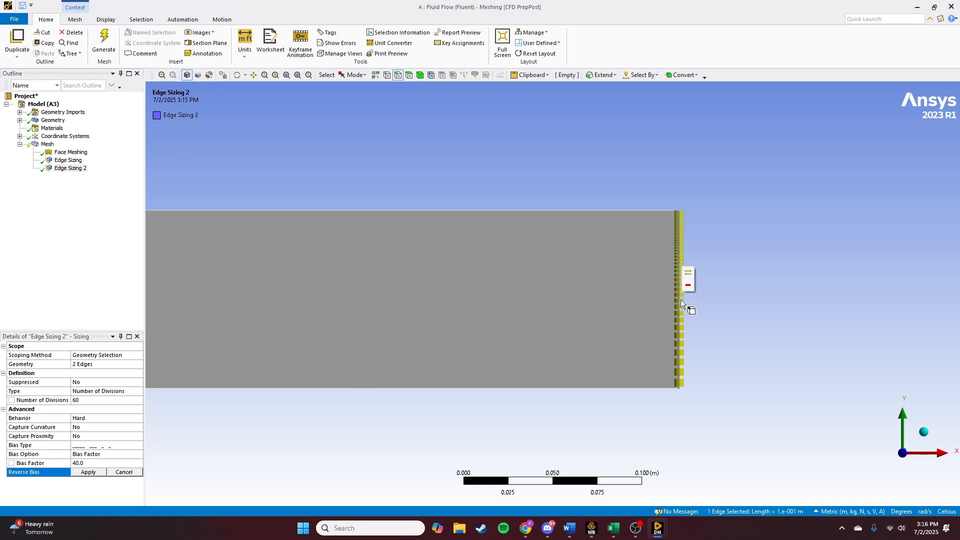
pyautogui.click(82, 472)
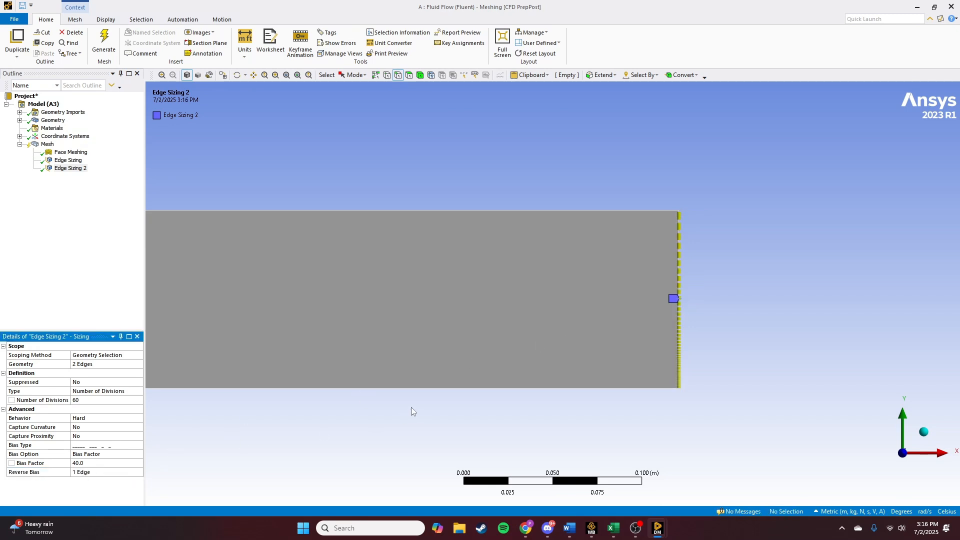
# - Display the generated mesh and examine its cell distribution along the channel
pyautogui.scroll(-4, 410, 406)
pyautogui.keyDown('ctrl'); pyautogui.moveTo(319, 403); pyautogui.dragTo(676, 364, button='middle'); pyautogui.keyUp('ctrl')
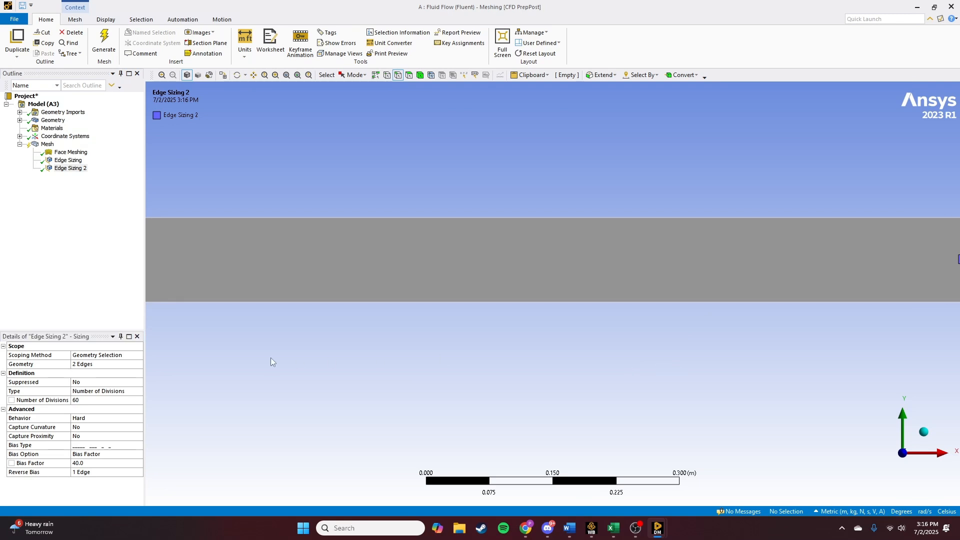
pyautogui.keyDown('ctrl'); pyautogui.moveTo(271, 358); pyautogui.dragTo(622, 375, button='middle'); pyautogui.keyUp('ctrl')
pyautogui.scroll(2, 437, 325)
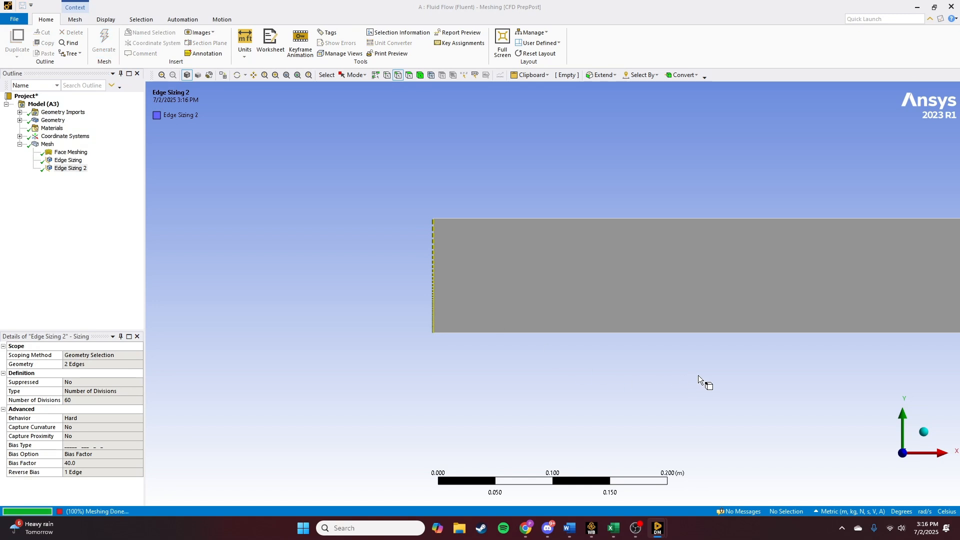
pyautogui.keyDown('ctrl'); pyautogui.moveTo(719, 369); pyautogui.dragTo(430, 365, button='middle'); pyautogui.keyUp('ctrl')
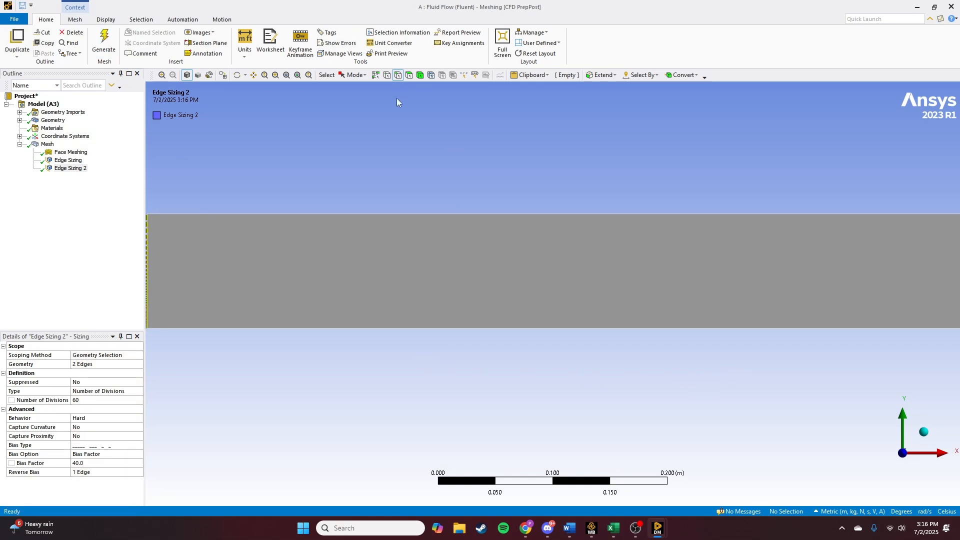
pyautogui.click(296, 76)
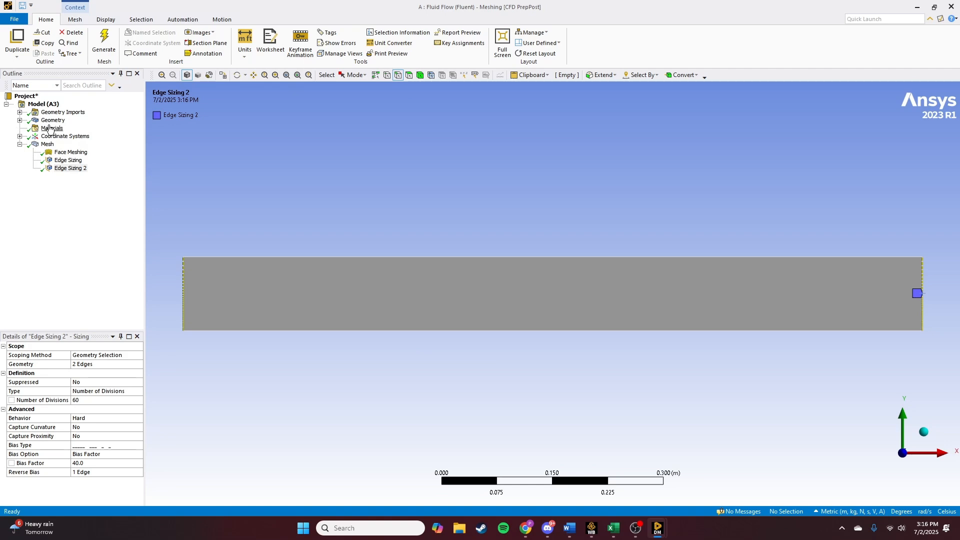
pyautogui.click(47, 144)
pyautogui.scroll(10, 199, 329)
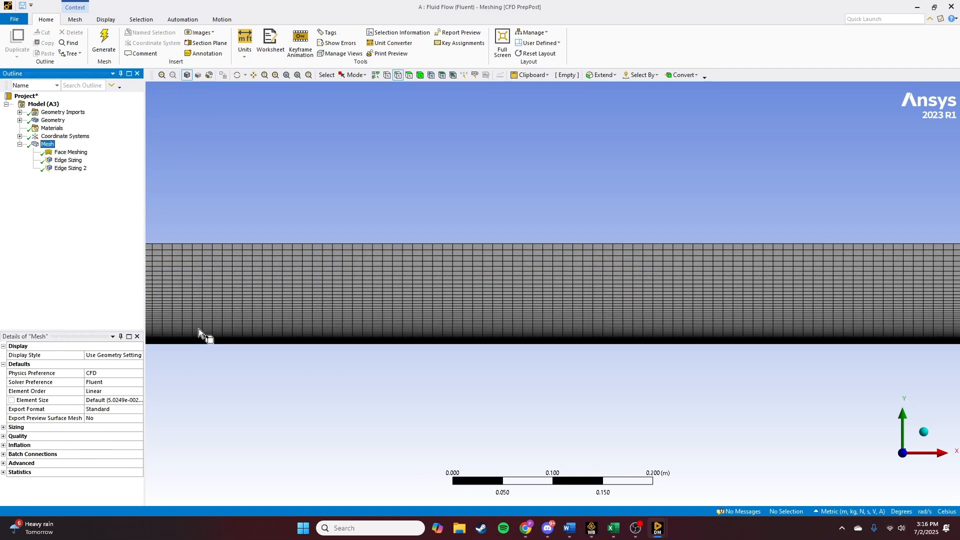
pyautogui.scroll(-8, 464, 380)
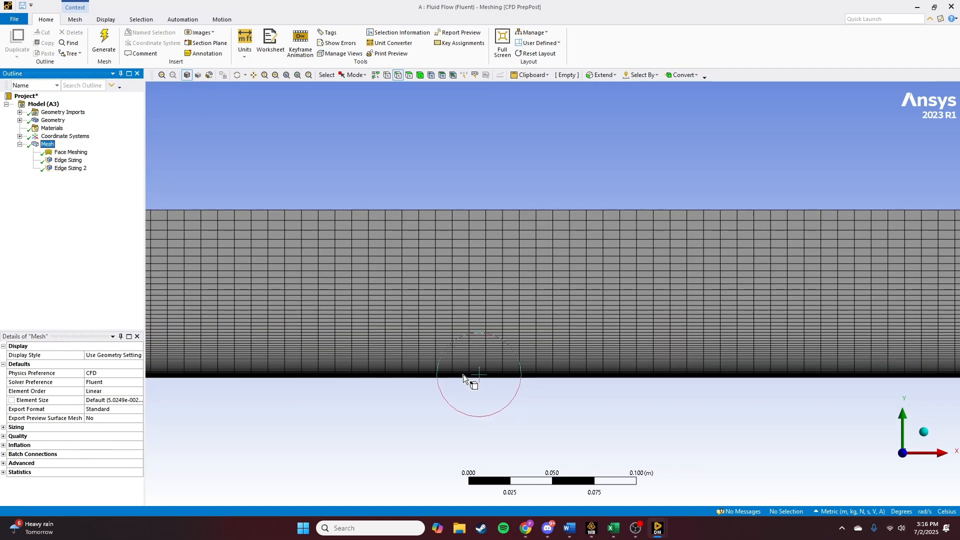
pyautogui.keyDown('ctrl'); pyautogui.moveTo(523, 344); pyautogui.dragTo(518, 334, button='middle'); pyautogui.keyUp('ctrl')
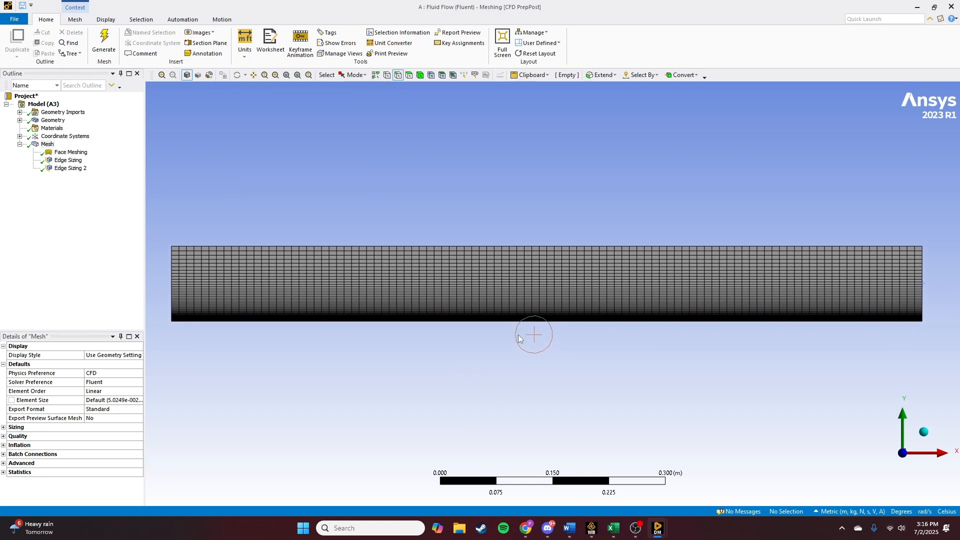
pyautogui.click(410, 76)
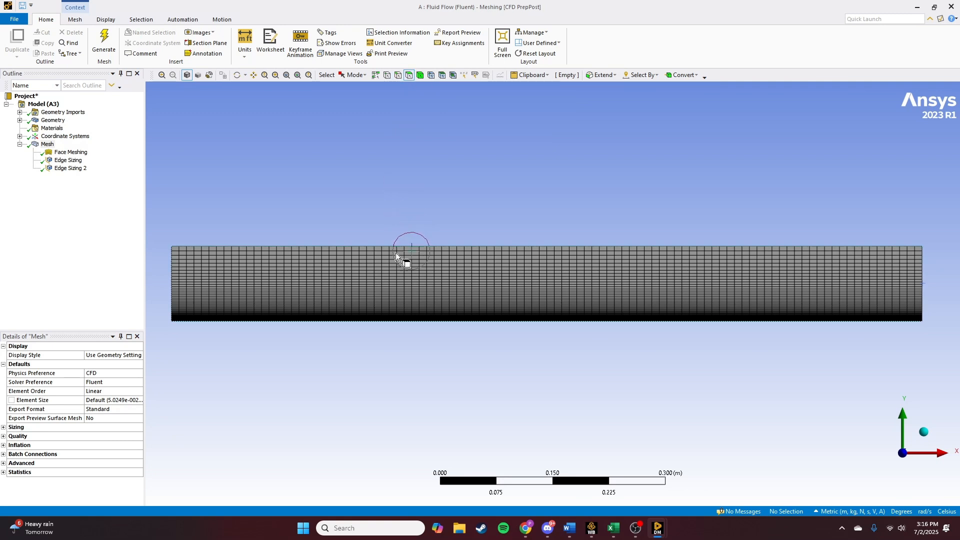
# - Create a named selection for the channel's face called Air Flow
pyautogui.click(53, 120)
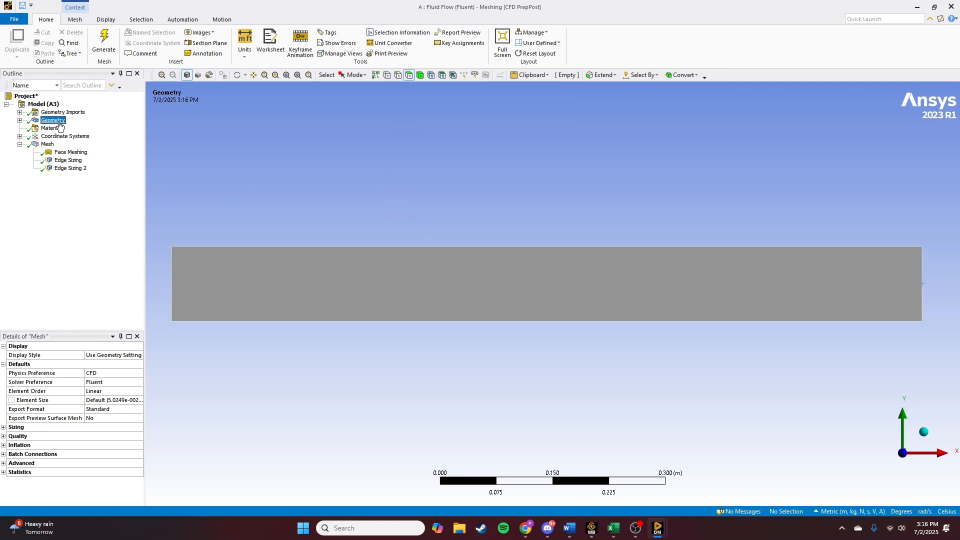
pyautogui.click(346, 283)
pyautogui.rightClick(378, 284)
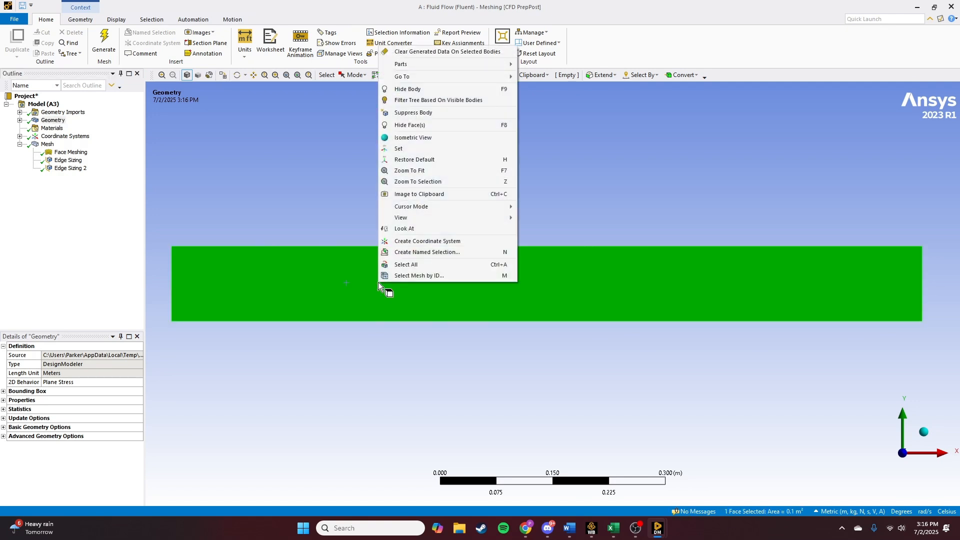
pyautogui.click(428, 252)
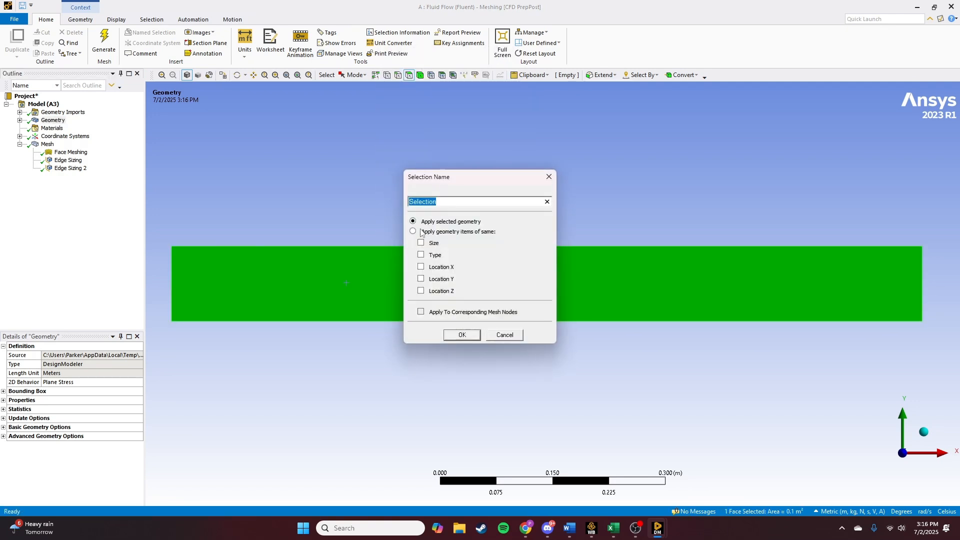
pyautogui.press('Menu')
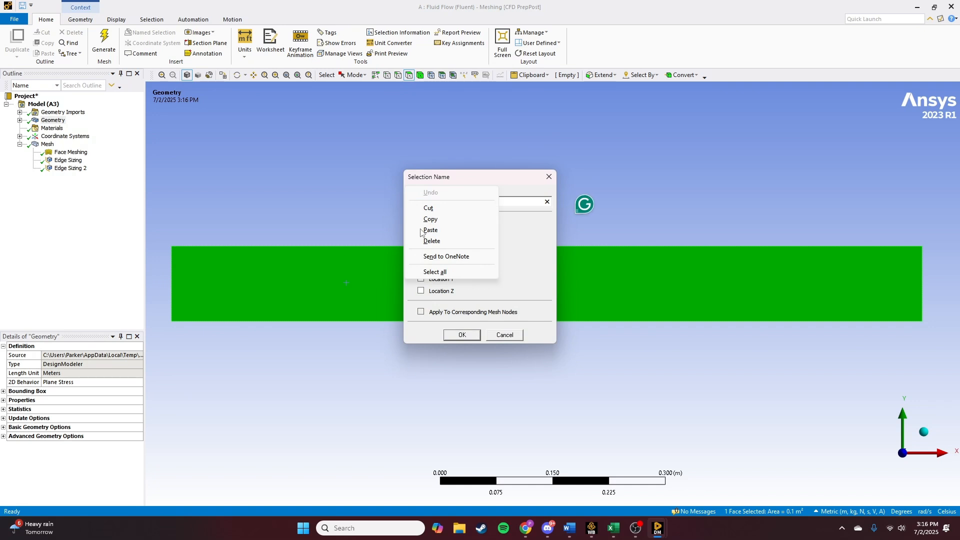
pyautogui.click(522, 200)
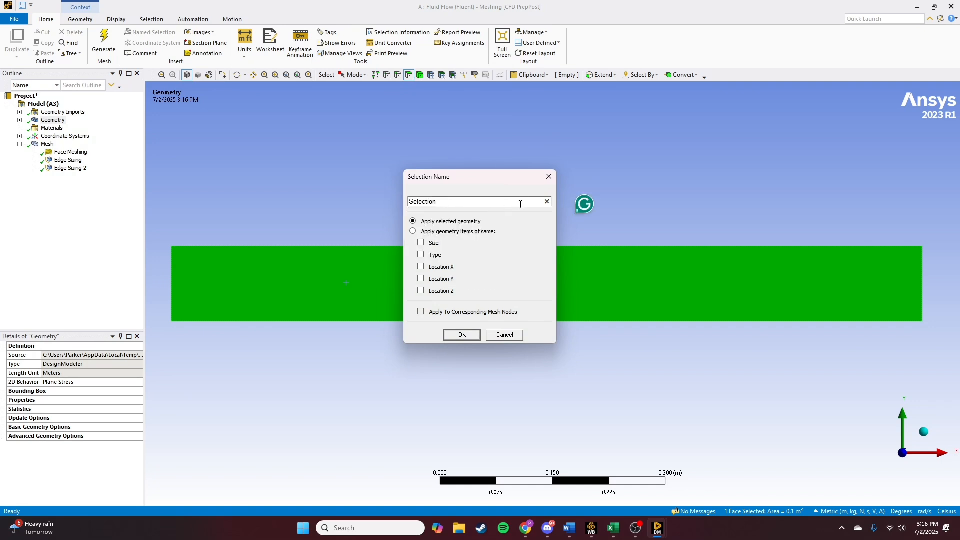
pyautogui.press('BackSpace')
pyautogui.press('BackSpace')
pyautogui.press('BackSpace')
pyautogui.press('BackSpace')
pyautogui.press('BackSpace')
pyautogui.press('BackSpace')
pyautogui.press('BackSpace')
pyautogui.press('BackSpace')
pyautogui.press('BackSpace')
pyautogui.write('Air Flo')
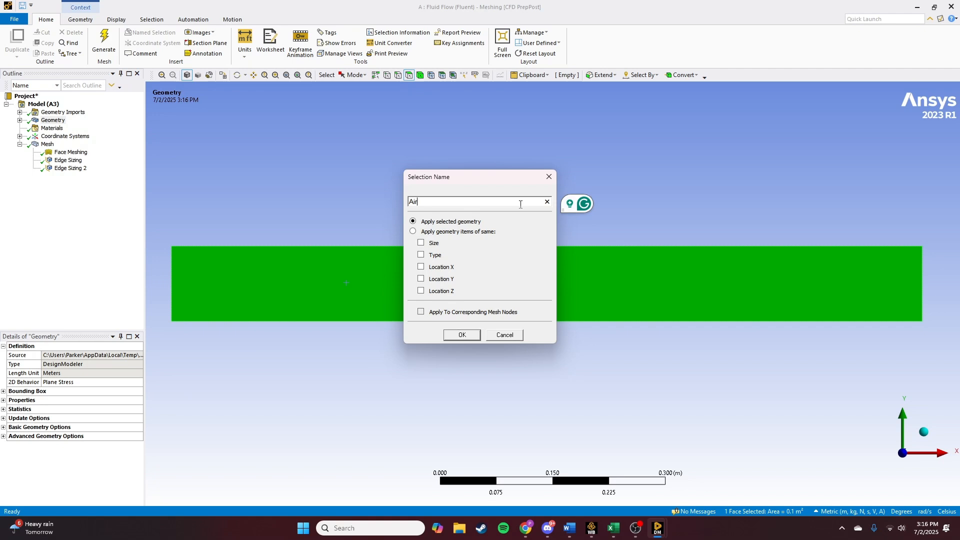
pyautogui.click(457, 335)
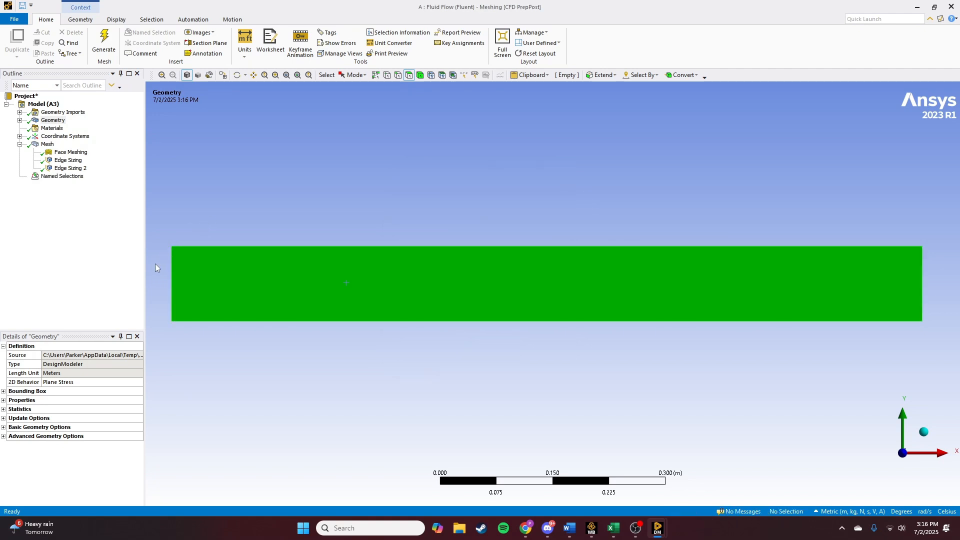
# - Create a named selection called inlet for the channel's left edge
pyautogui.click(400, 76)
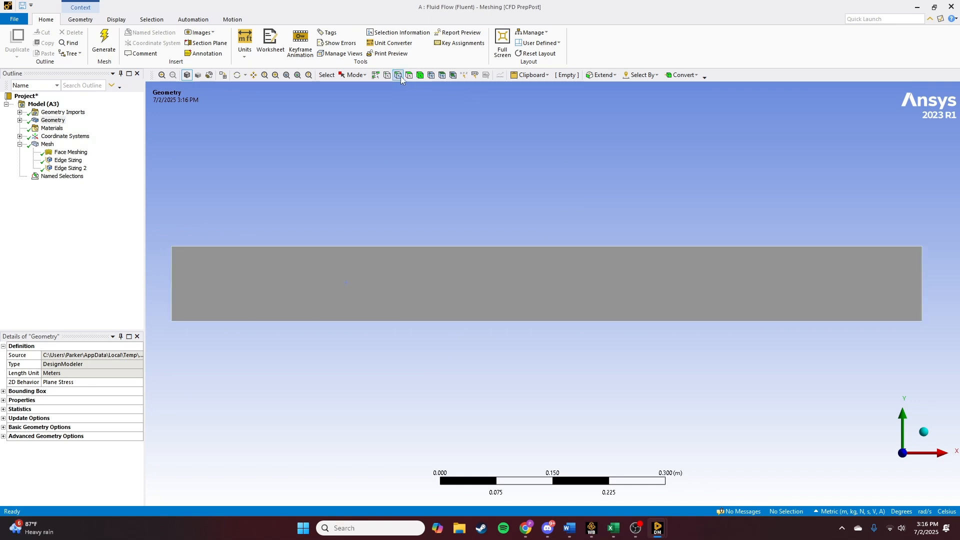
pyautogui.click(172, 284)
pyautogui.rightClick(170, 283)
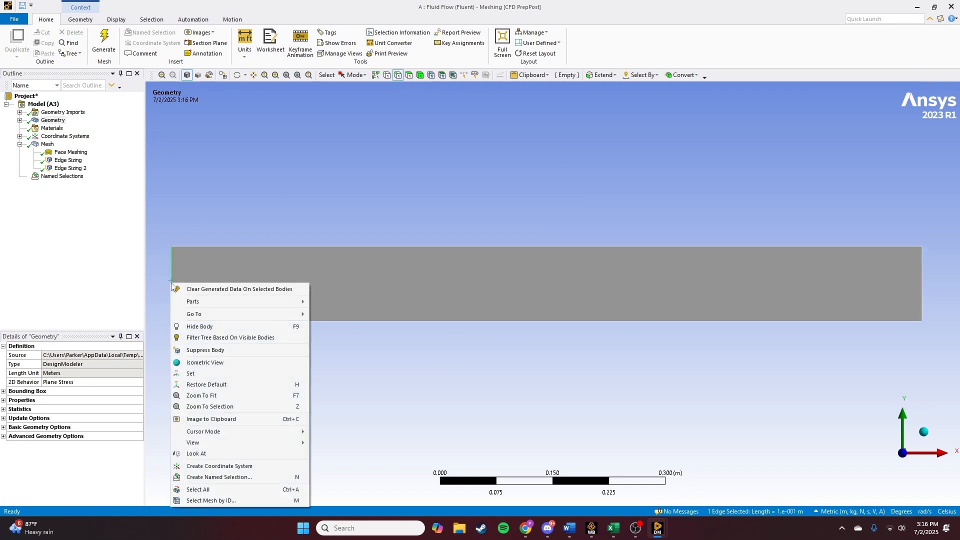
pyautogui.click(242, 478)
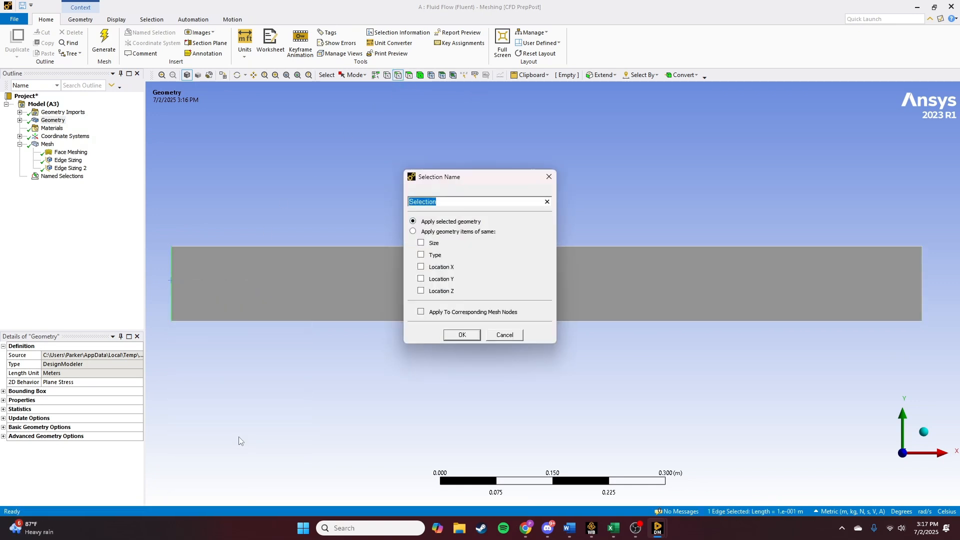
pyautogui.write('inlet')
pyautogui.press('Return')
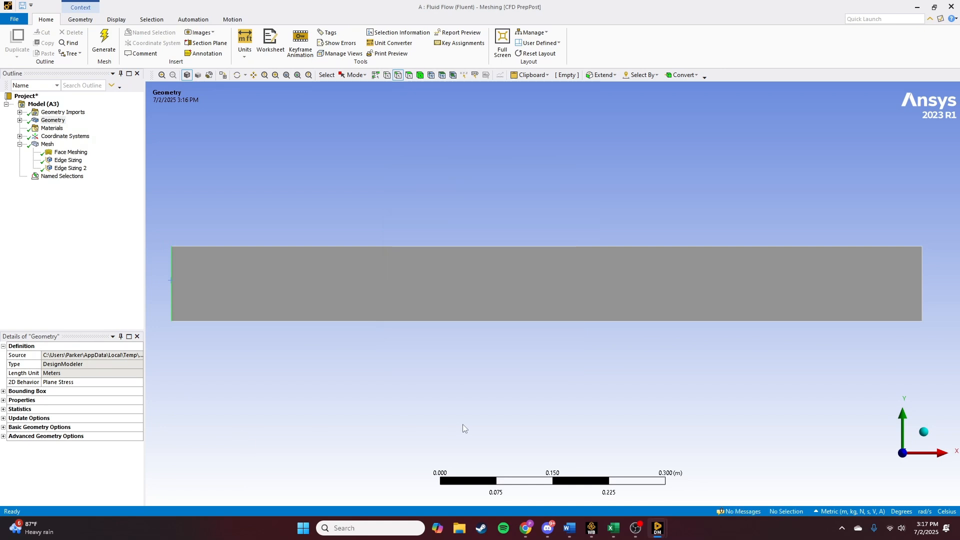
# - Create a named selection called Plate for the channel's bottom edge
pyautogui.click(577, 321)
pyautogui.rightClick(574, 321)
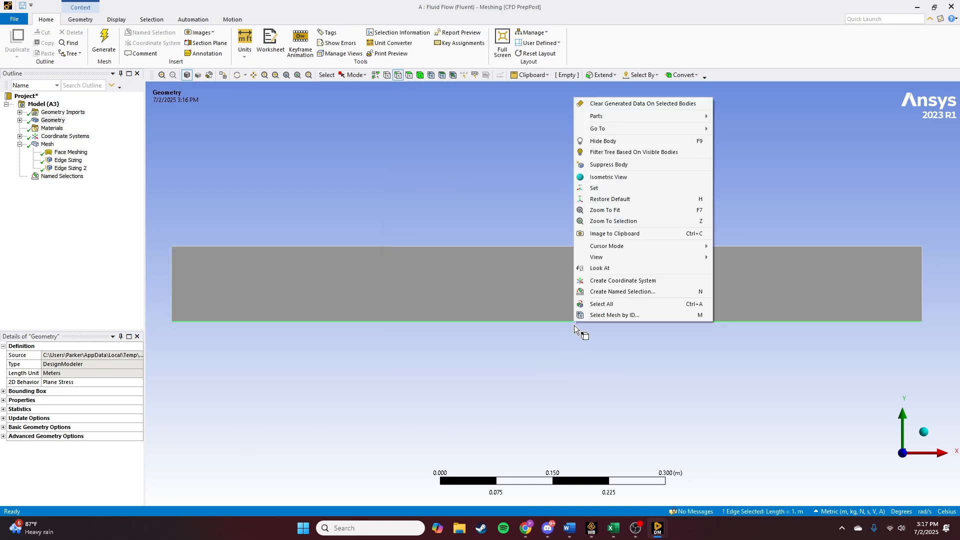
pyautogui.click(612, 292)
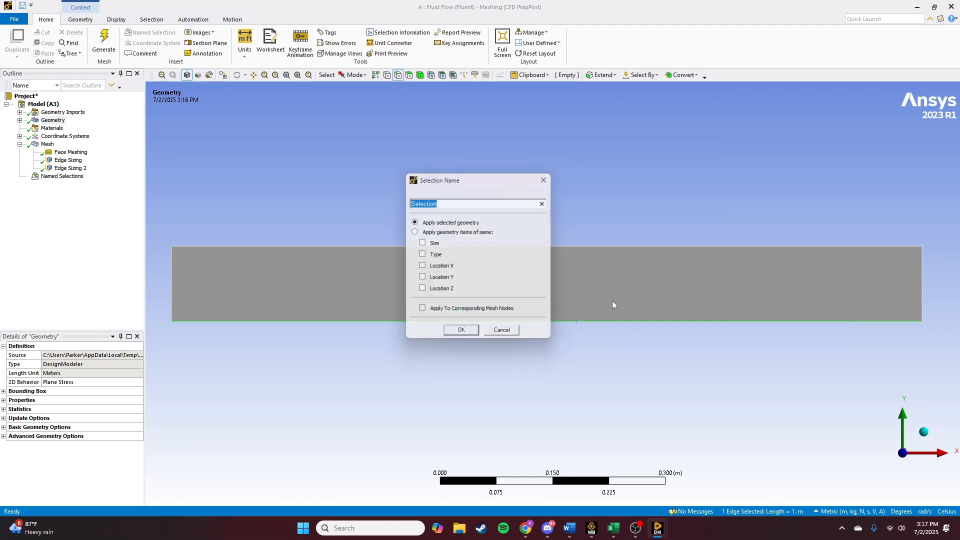
pyautogui.write('wall')
pyautogui.press('Return')
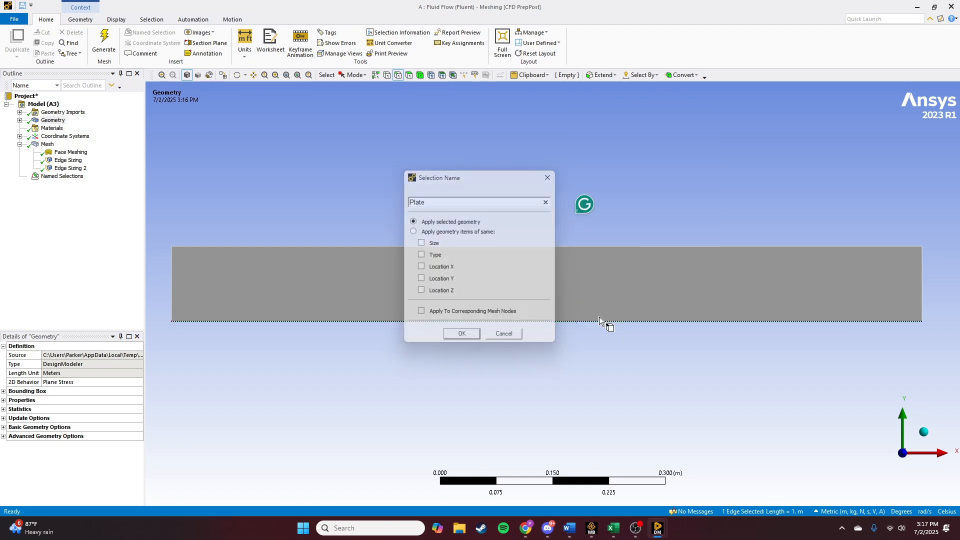
# - Create a named selection called Outlet for the channel's right edge
pyautogui.click(921, 285)
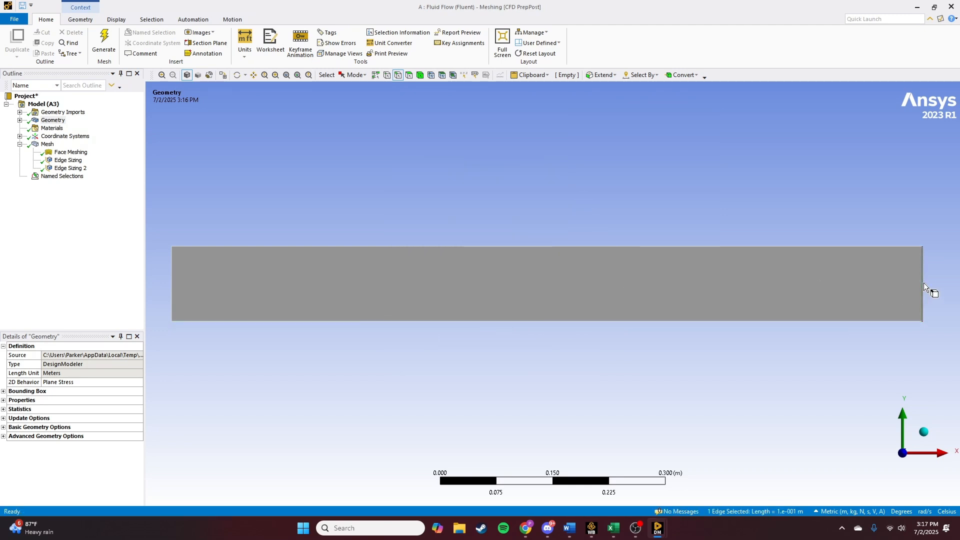
pyautogui.rightClick(923, 283)
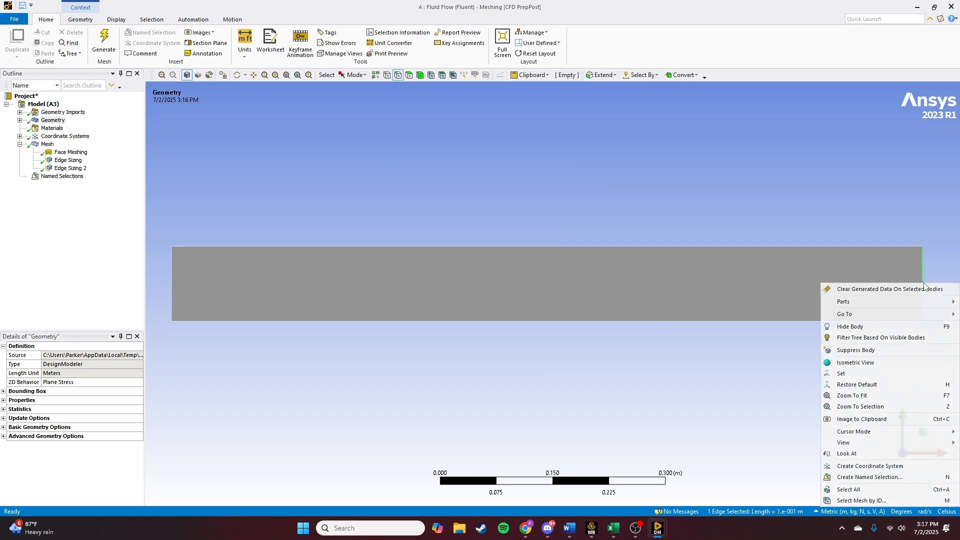
pyautogui.click(869, 477)
pyautogui.write('Outlet')
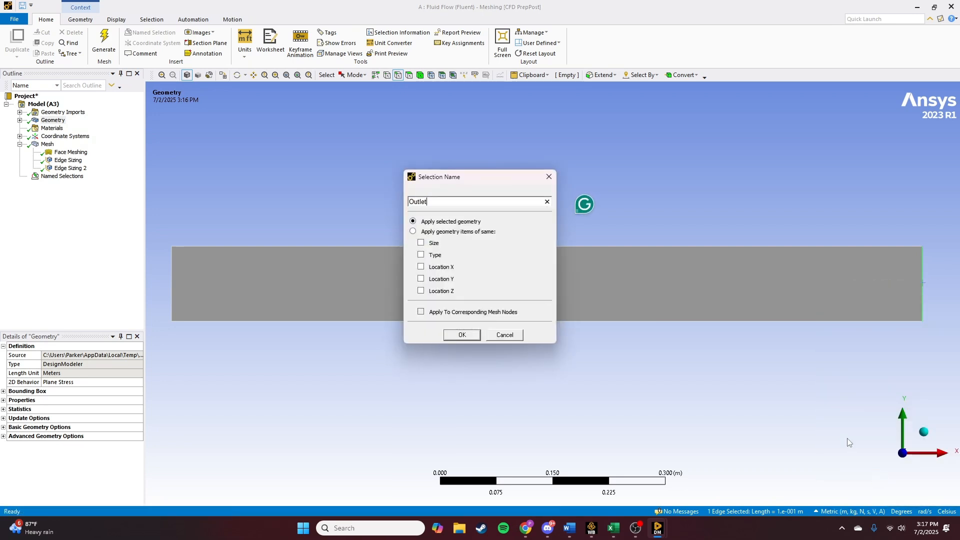
pyautogui.press('Return')
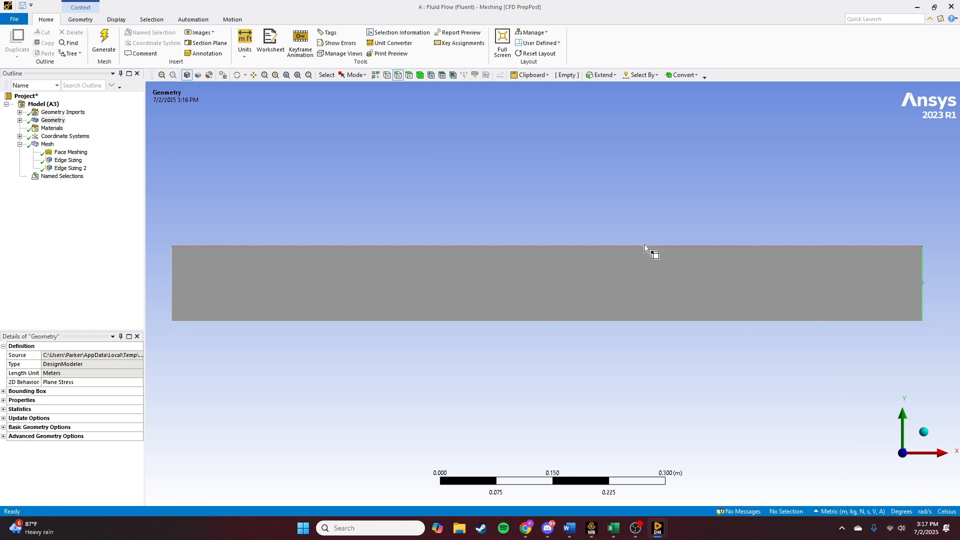
# - Create a named selection called Pressure Field for the channel's top edge
pyautogui.click(568, 246)
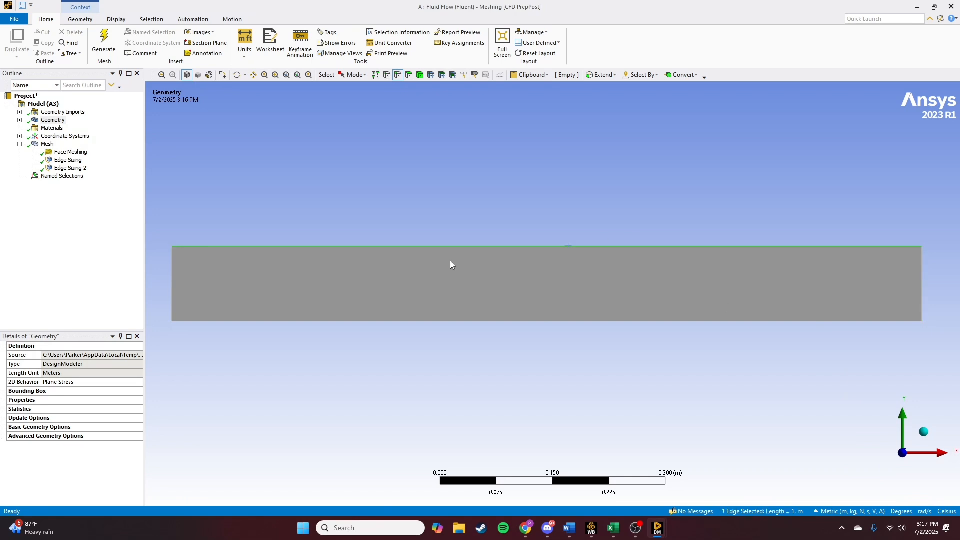
pyautogui.rightClick(487, 247)
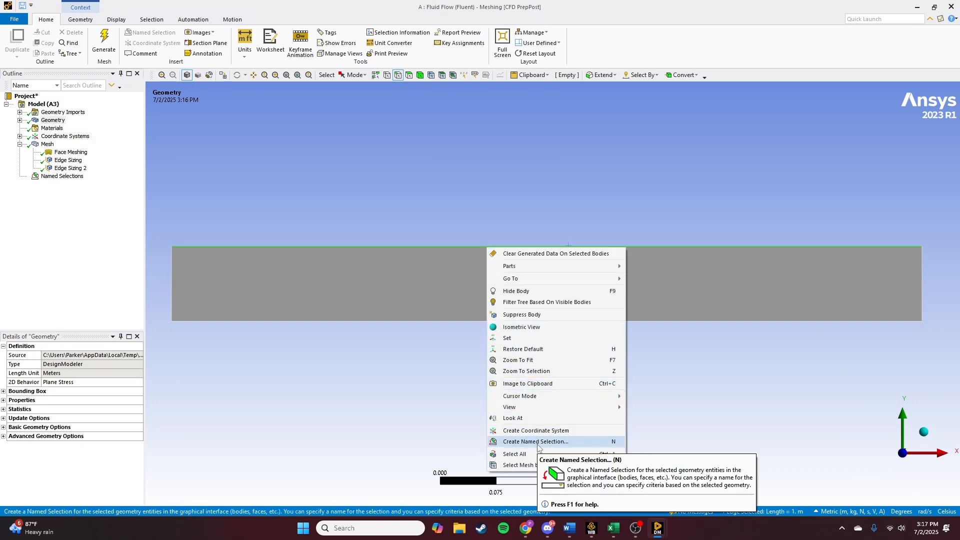
pyautogui.click(537, 443)
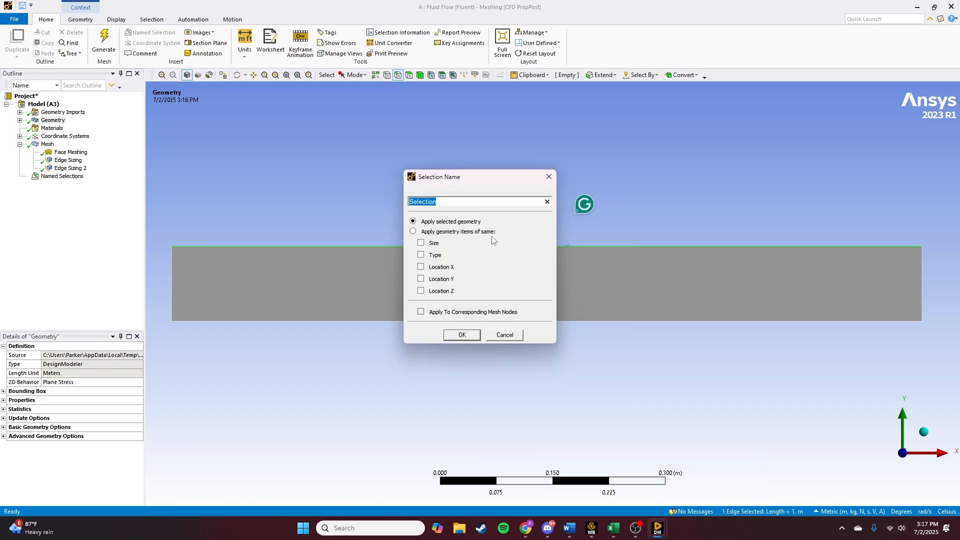
pyautogui.write('Pressure Field')
pyautogui.press('Return')
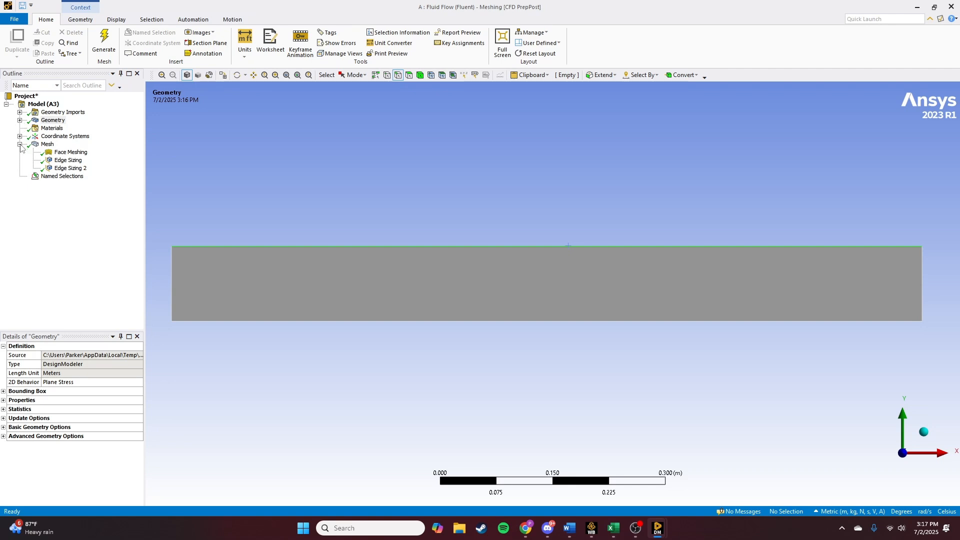
# - Review the list of named selections and display the generated mesh
pyautogui.click(20, 144)
pyautogui.click(40, 153)
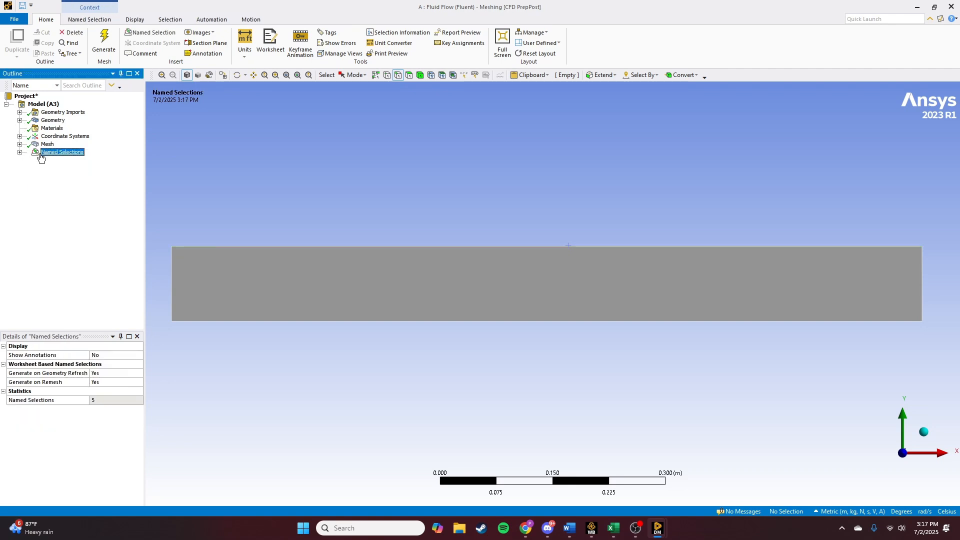
pyautogui.click(20, 153)
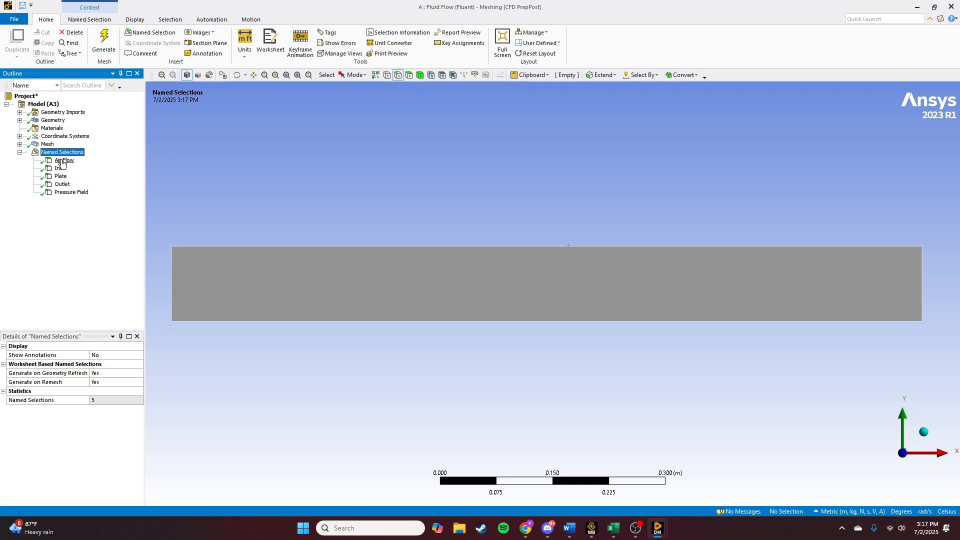
pyautogui.click(20, 153)
pyautogui.click(46, 146)
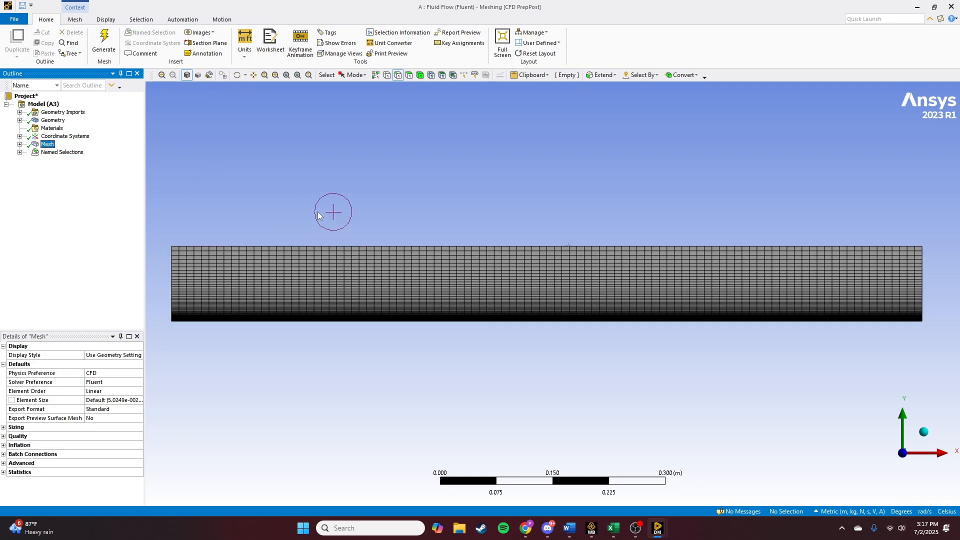
pyautogui.scroll(-5, 346, 206)
pyautogui.scroll(4, 346, 206)
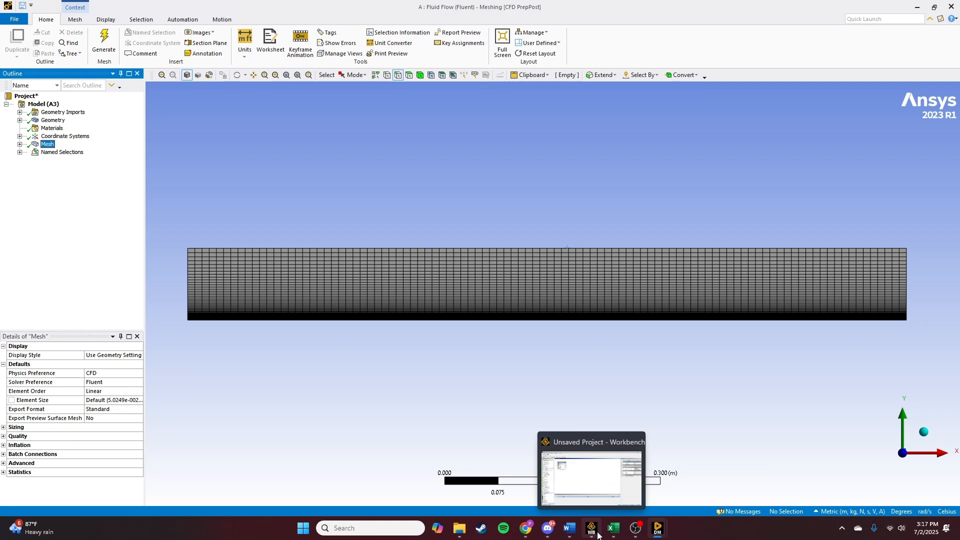
# - Switch to Workbench and update the Setup cell of the Fluid Flow (Fluent) system
pyautogui.click(597, 535)
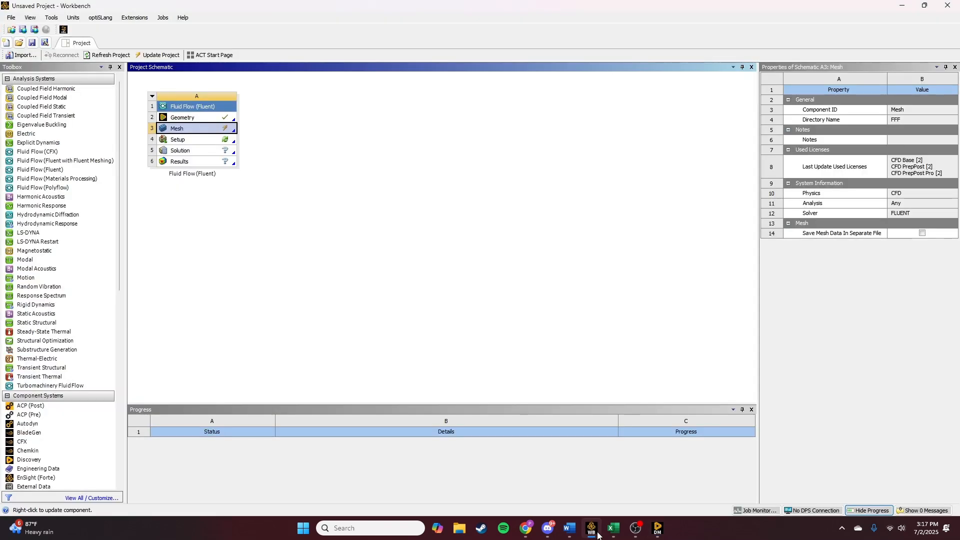
pyautogui.rightClick(208, 143)
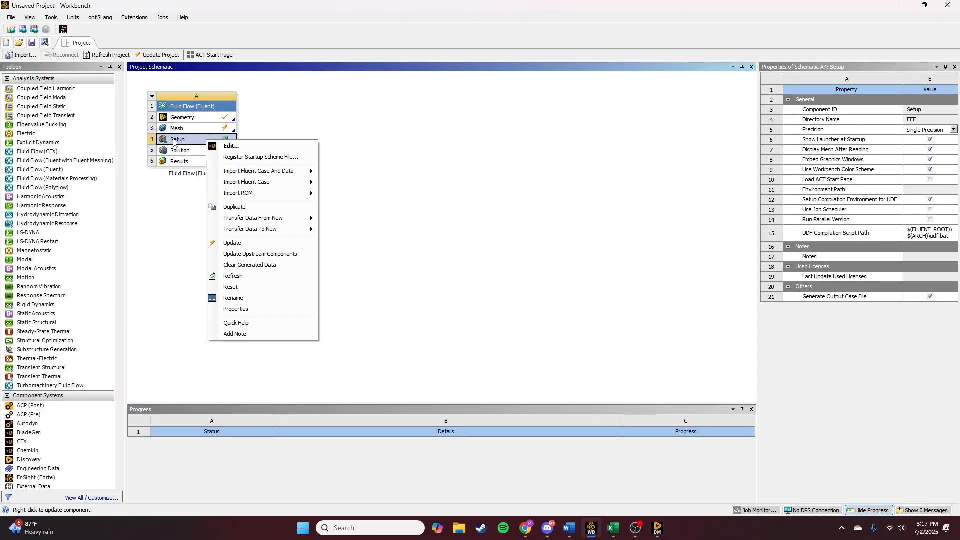
pyautogui.click(247, 244)
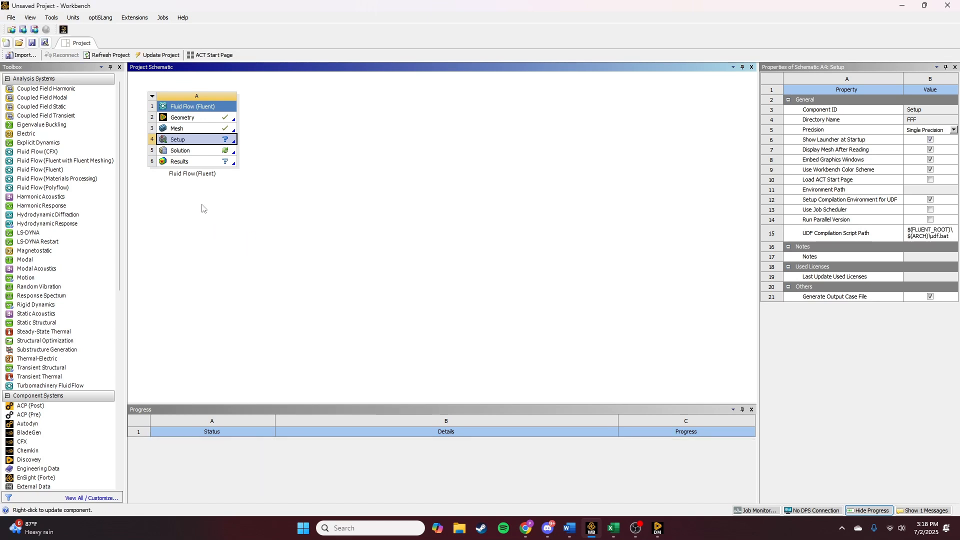
pyautogui.click(206, 151)
pyautogui.click(224, 140)
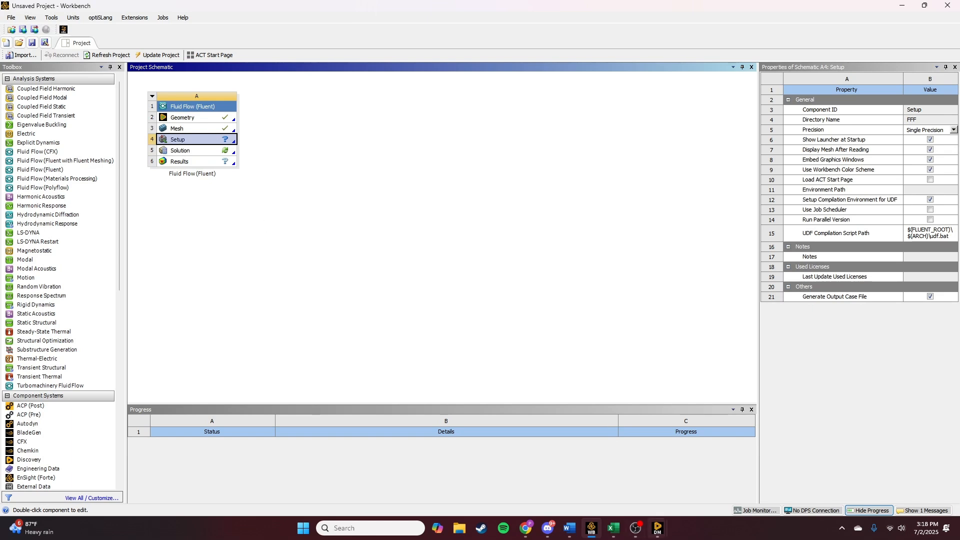
# - Launch Fluent from the Setup cell with double precision enabled
pyautogui.moveTo(665, 533)
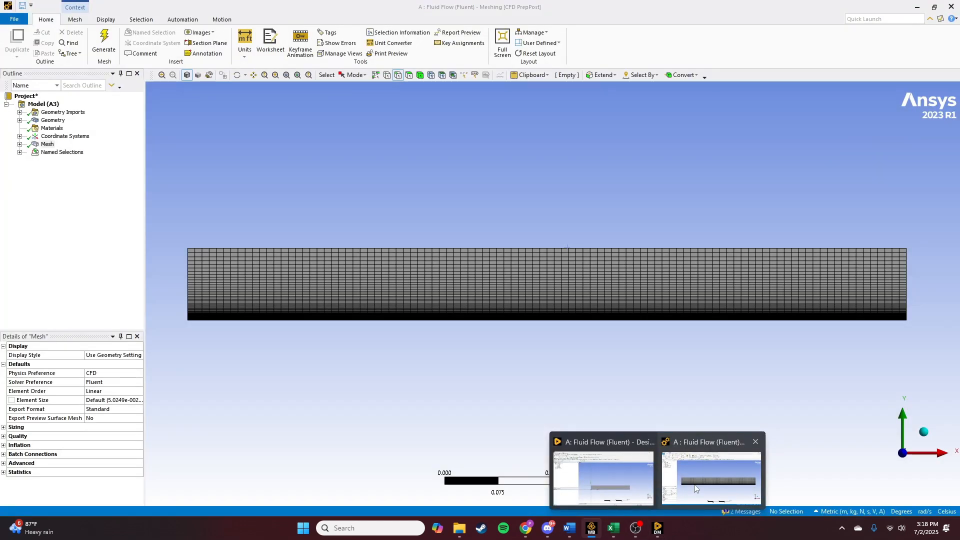
pyautogui.click(694, 489)
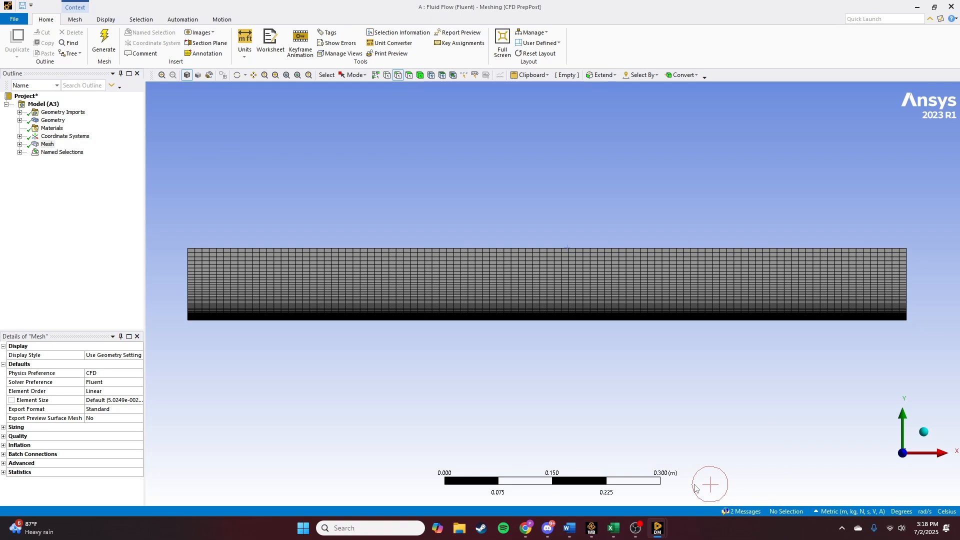
pyautogui.click(592, 528)
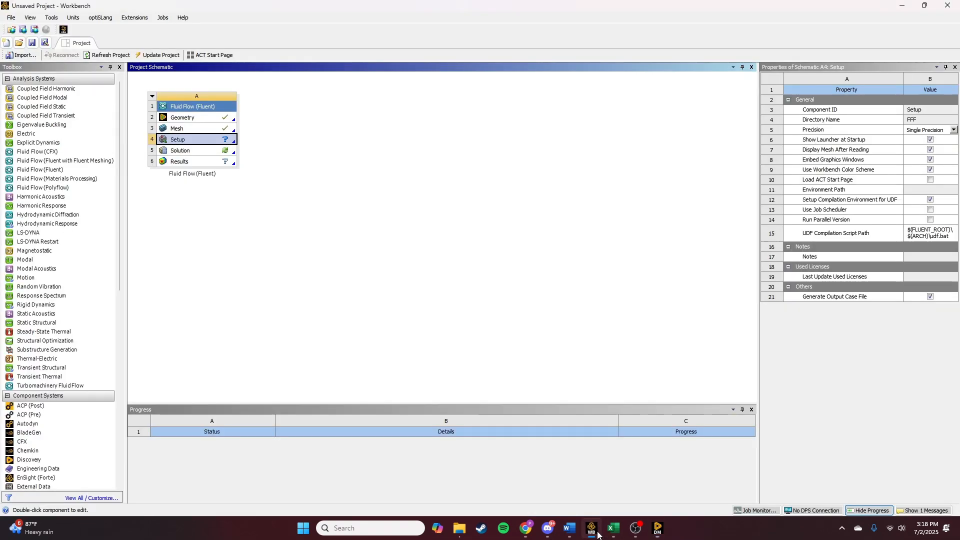
pyautogui.doubleClick(192, 143)
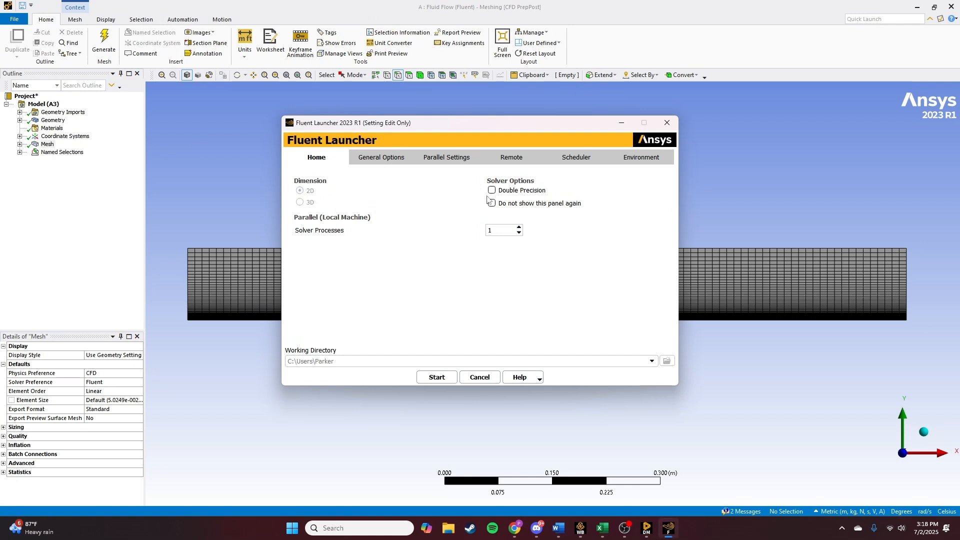
pyautogui.click(492, 190)
pyautogui.click(521, 226)
pyautogui.click(448, 378)
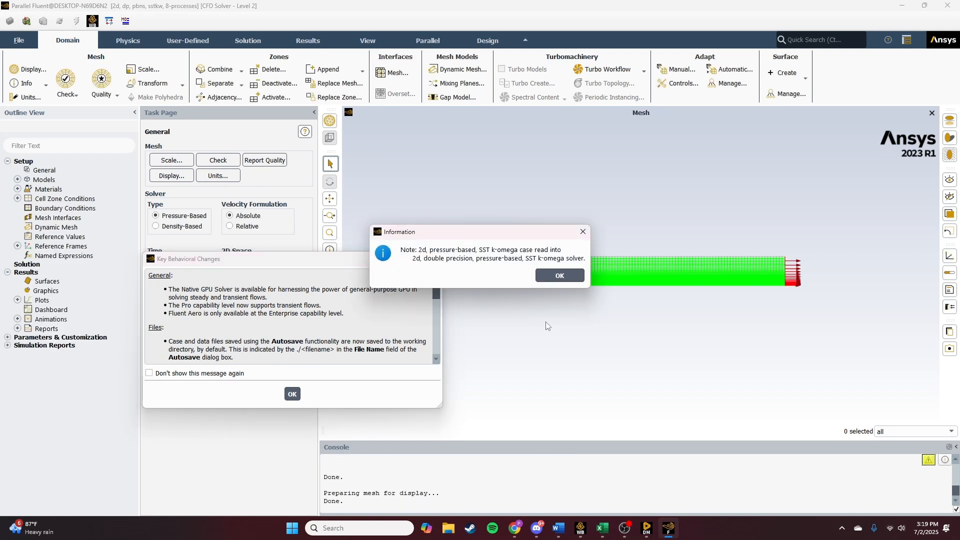
# - Dismiss the startup messages and inspect the imported mesh in the graphics window
pyautogui.click(573, 278)
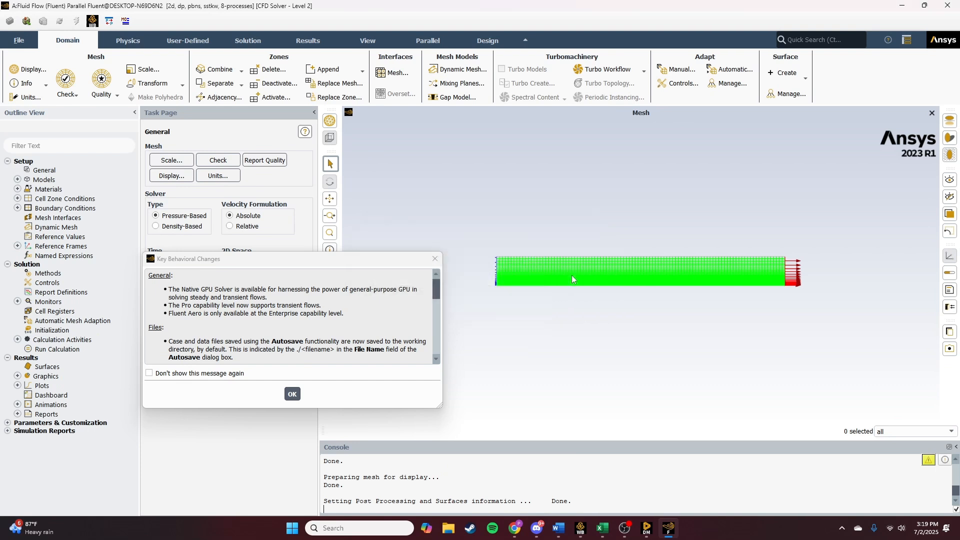
pyautogui.click(293, 394)
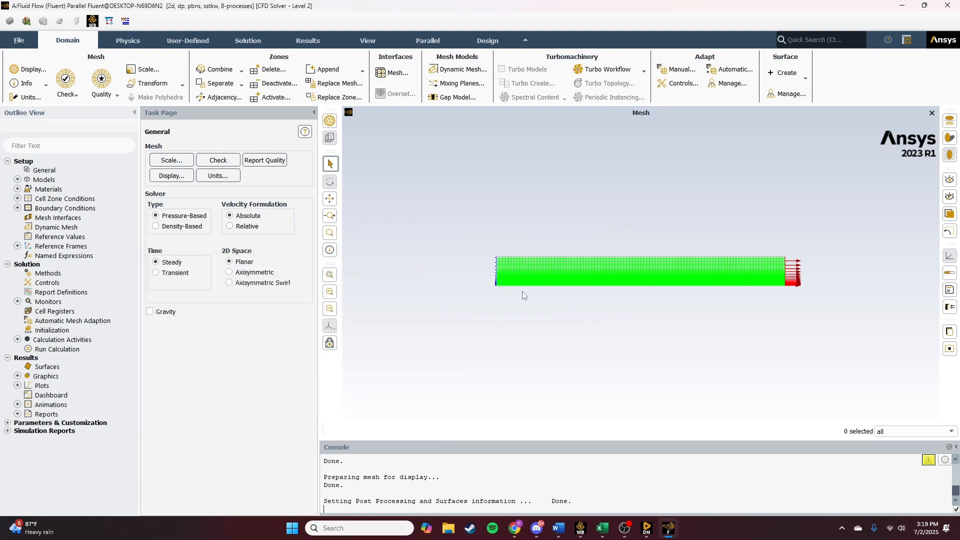
pyautogui.scroll(3, 522, 294)
pyautogui.scroll(5, 522, 291)
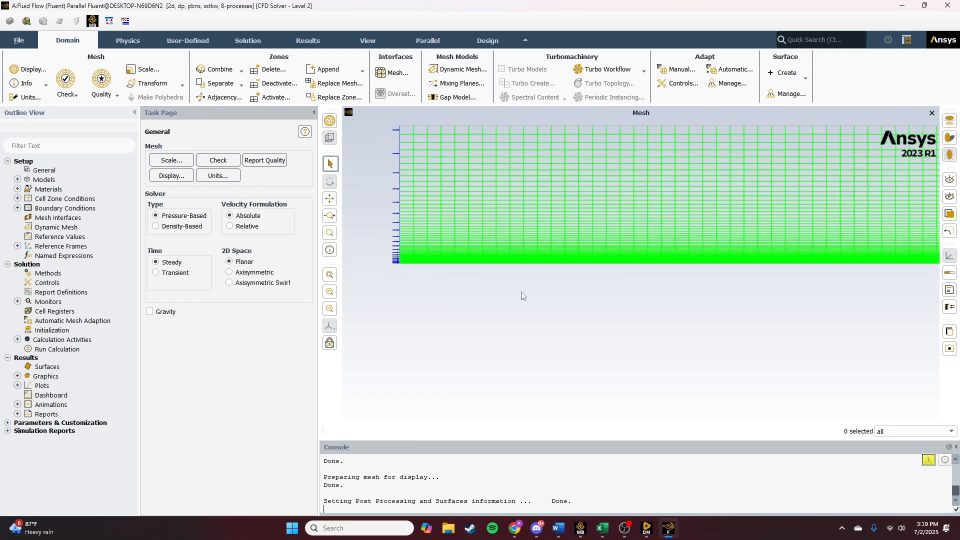
pyautogui.scroll(-4, 522, 292)
pyautogui.moveTo(576, 291); pyautogui.dragTo(460, 324, button='middle')
pyautogui.scroll(5, 668, 284)
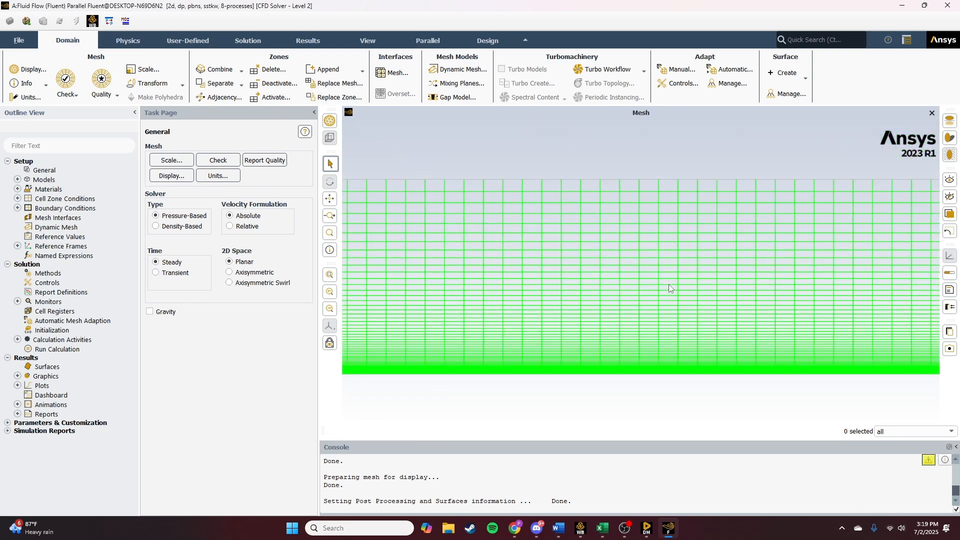
pyautogui.scroll(-3, 671, 284)
pyautogui.scroll(-6, 672, 286)
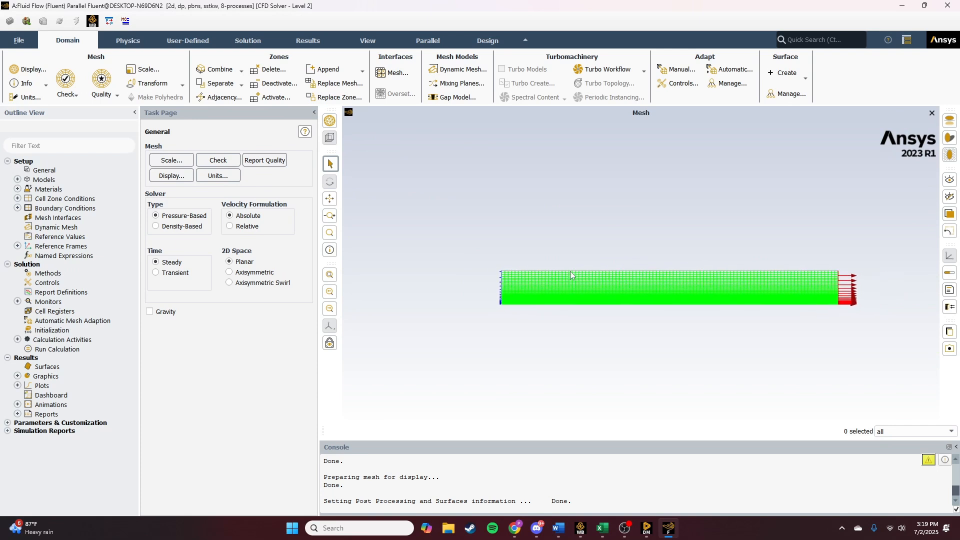
pyautogui.moveTo(630, 304); pyautogui.dragTo(527, 289, button='middle')
pyautogui.scroll(3, 570, 287)
pyautogui.scroll(2, 571, 289)
pyautogui.scroll(-1, 558, 287)
pyautogui.scroll(-1, 527, 289)
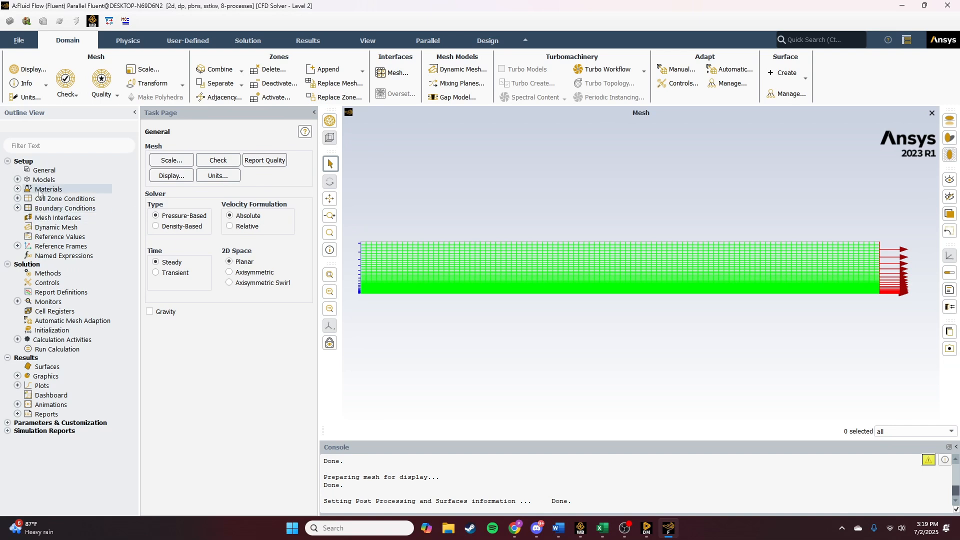
# - Set the viscous model to Laminar
pyautogui.click(18, 180)
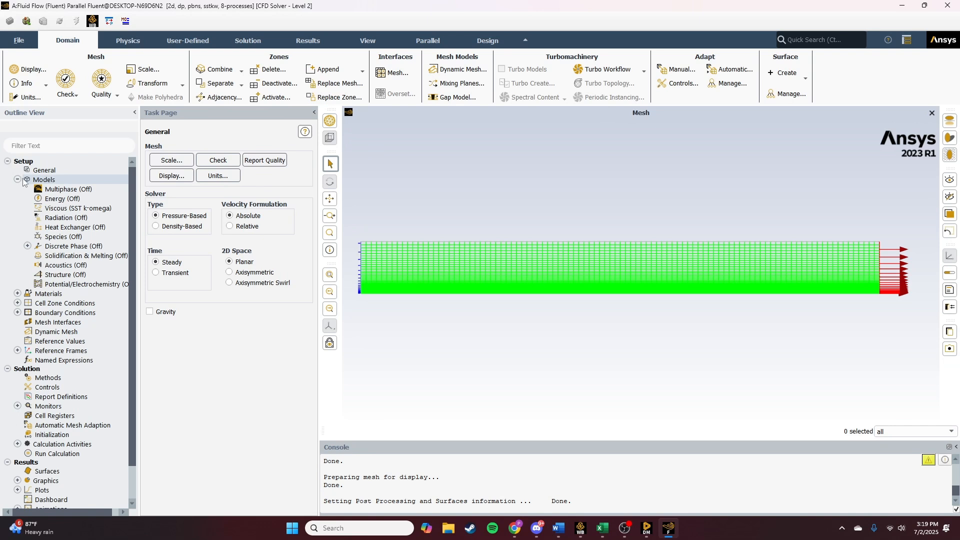
pyautogui.doubleClick(54, 208)
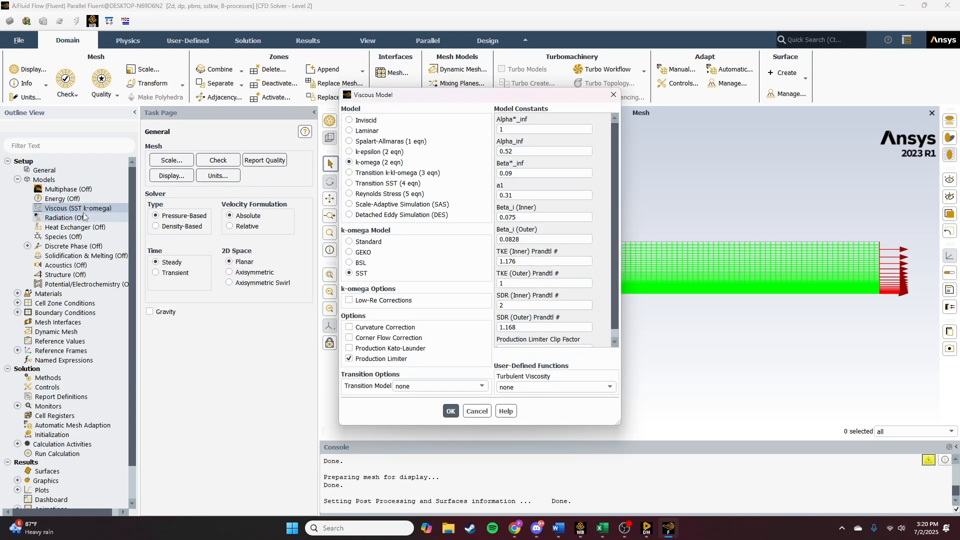
pyautogui.click(352, 131)
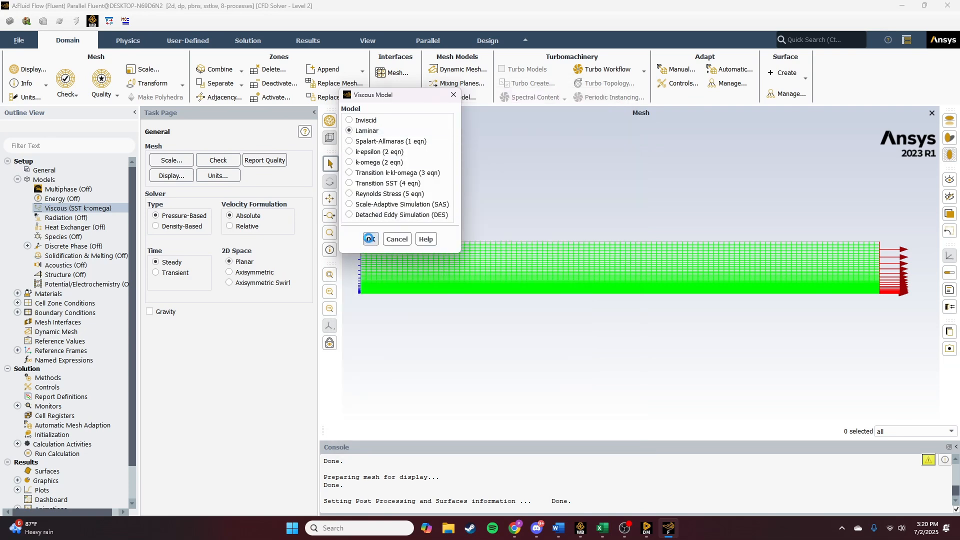
pyautogui.click(370, 238)
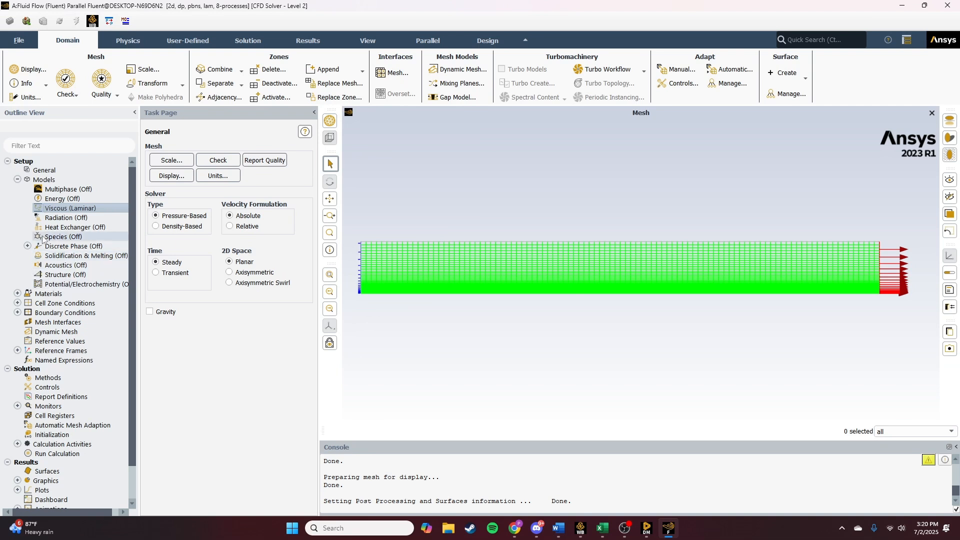
# - Open the air fluid material and set its density to 1.2 kg/m³
pyautogui.click(17, 294)
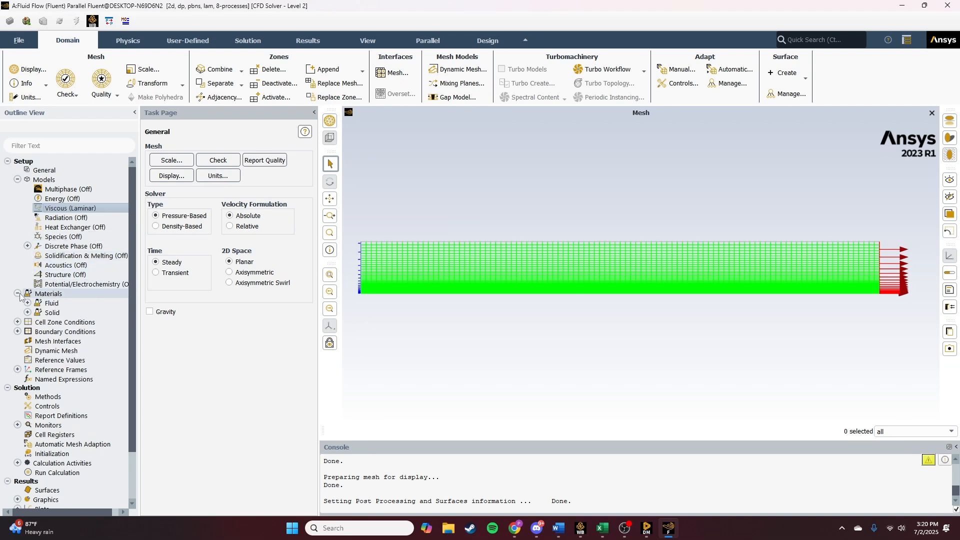
pyautogui.click(28, 303)
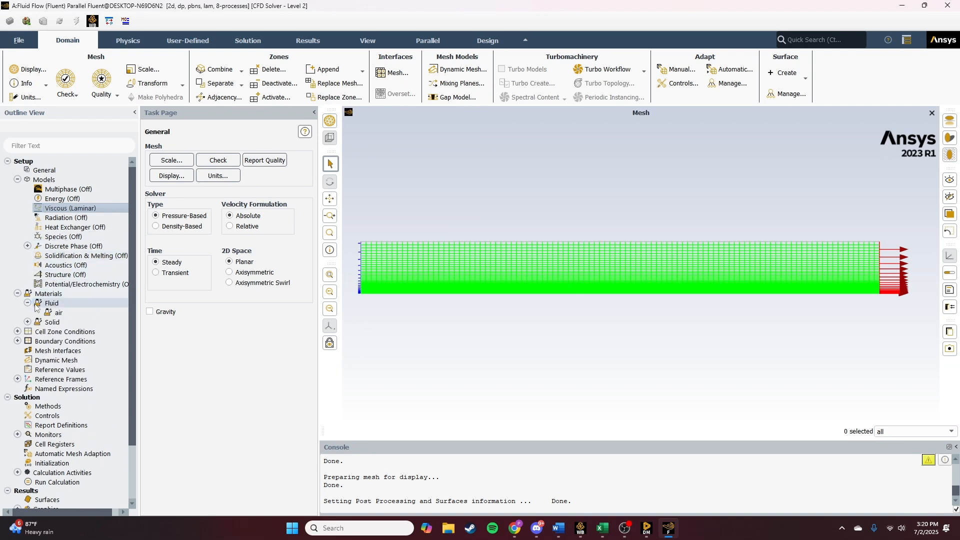
pyautogui.doubleClick(58, 312)
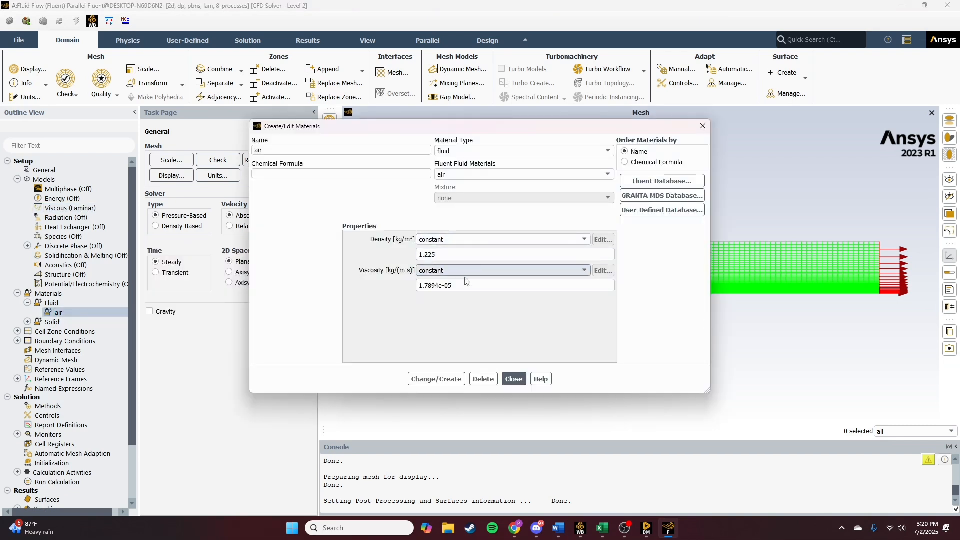
pyautogui.click(452, 256)
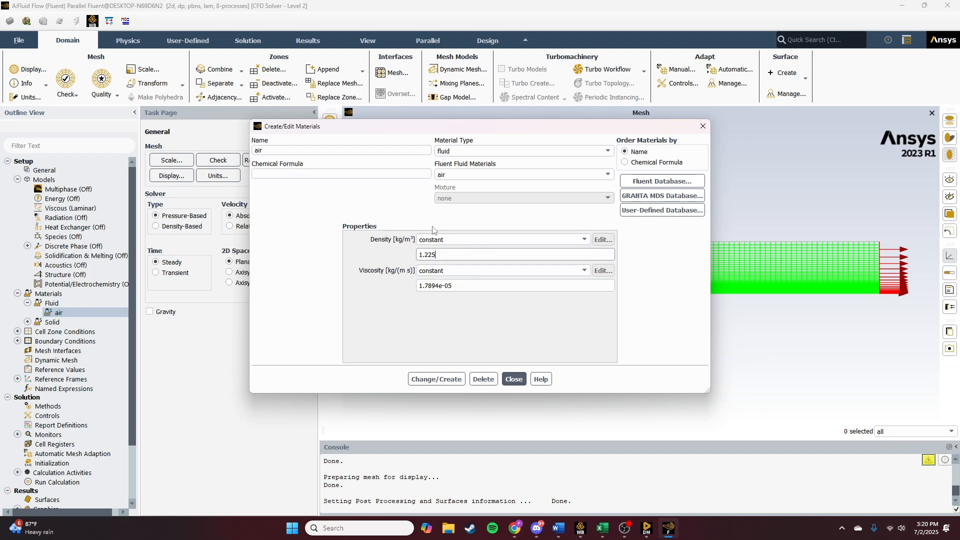
pyautogui.press('BackSpace')
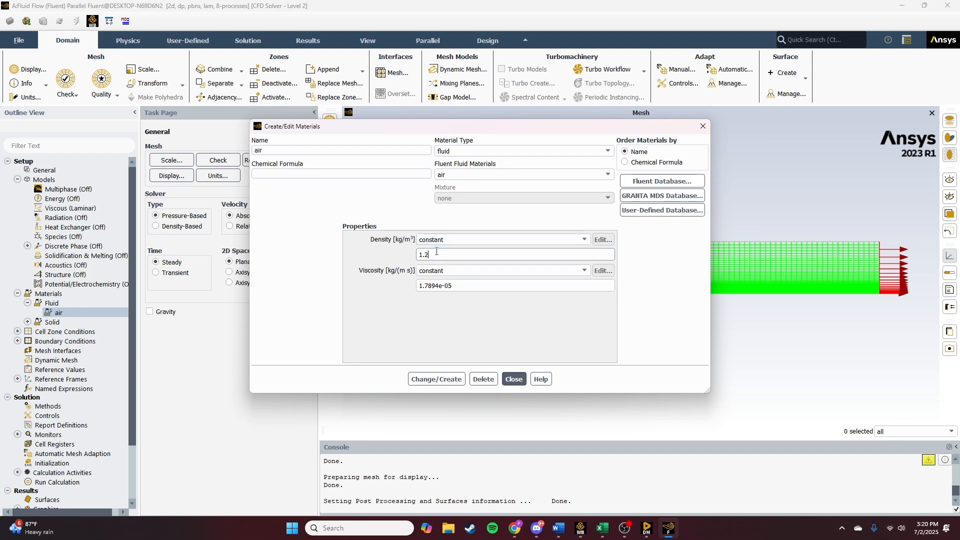
# - Set the air viscosity to 1.8e-5 kg/(m s), save the material change and close the materials dialog
pyautogui.click(452, 286)
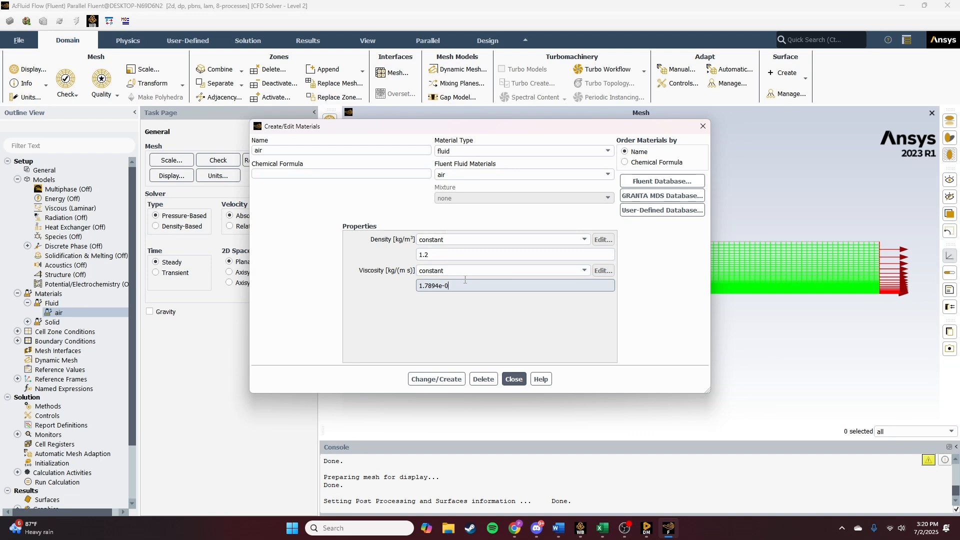
pyautogui.press('BackSpace')
pyautogui.press('BackSpace')
pyautogui.press('BackSpace')
pyautogui.press('BackSpace')
pyautogui.press('BackSpace')
pyautogui.press('BackSpace')
pyautogui.press('BackSpace')
pyautogui.press('BackSpace')
pyautogui.press('BackSpace')
pyautogui.write('1')
pyautogui.write('.8E')
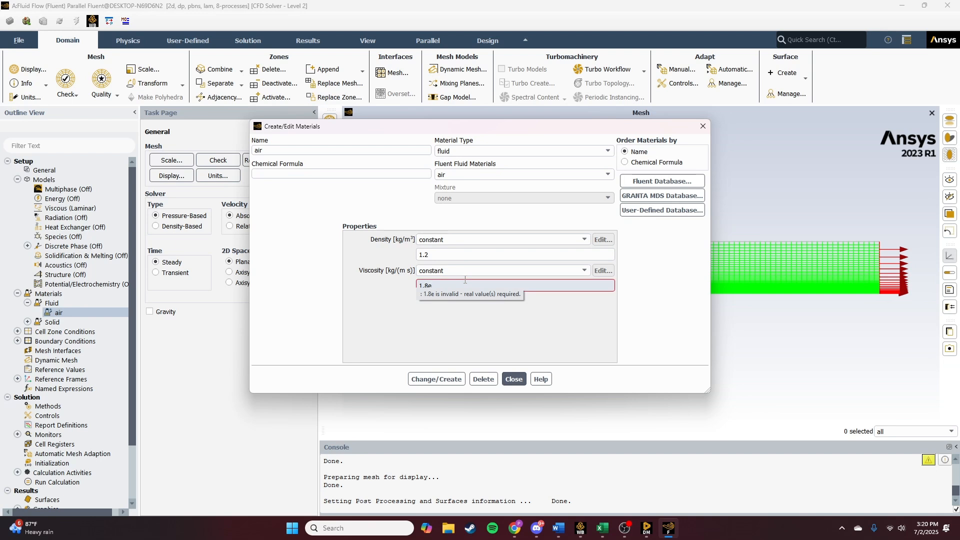
pyautogui.write('5')
pyautogui.press('BackSpace')
pyautogui.write('-5')
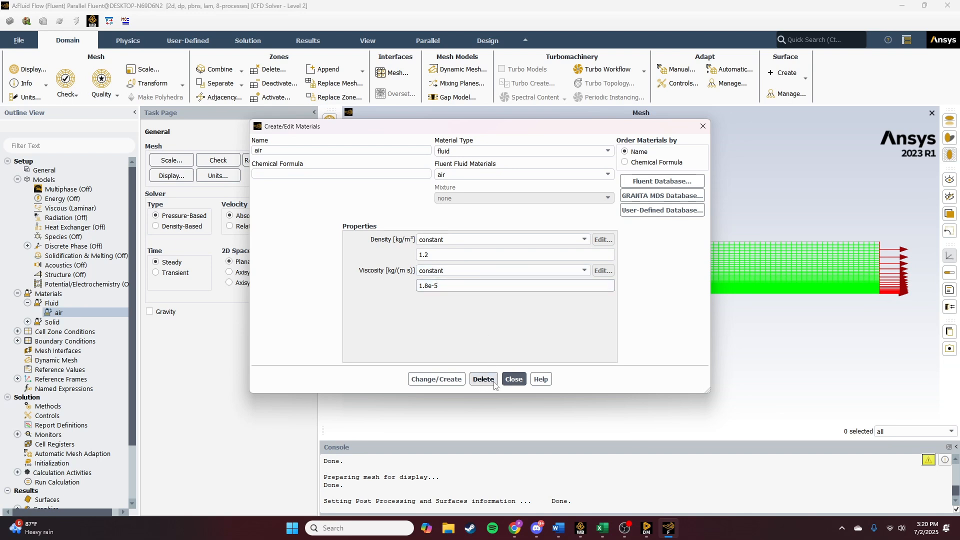
pyautogui.click(446, 380)
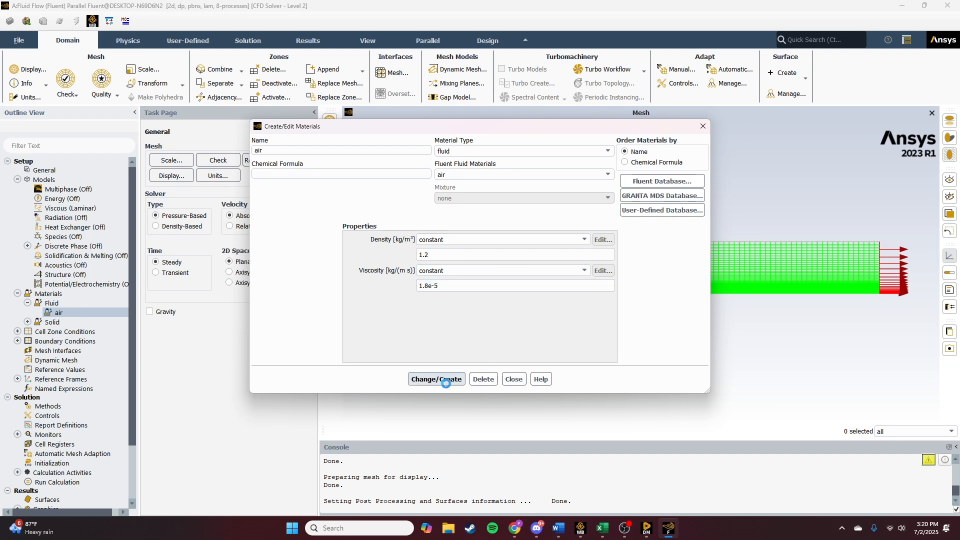
pyautogui.click(514, 380)
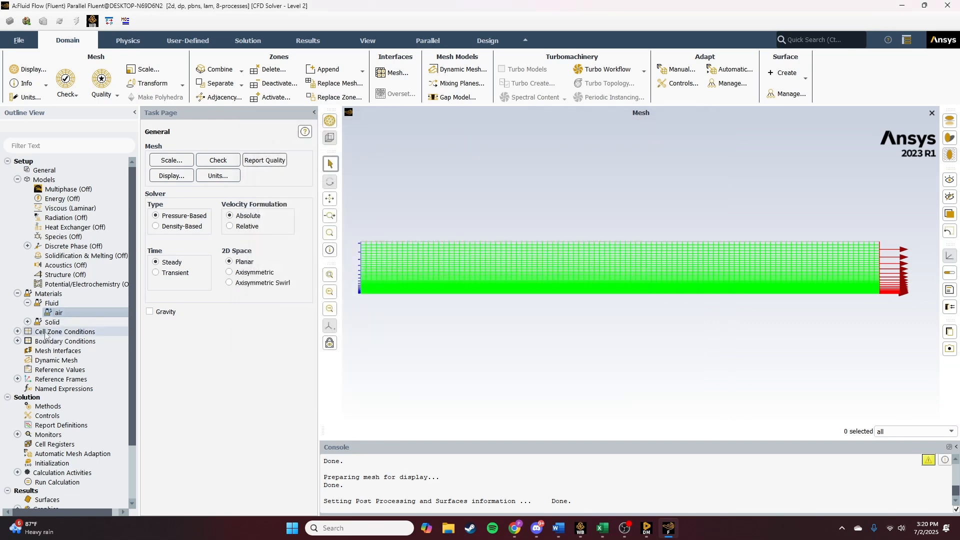
# - Open the air_flow fluid cell zone to review its settings, then close it
pyautogui.click(17, 294)
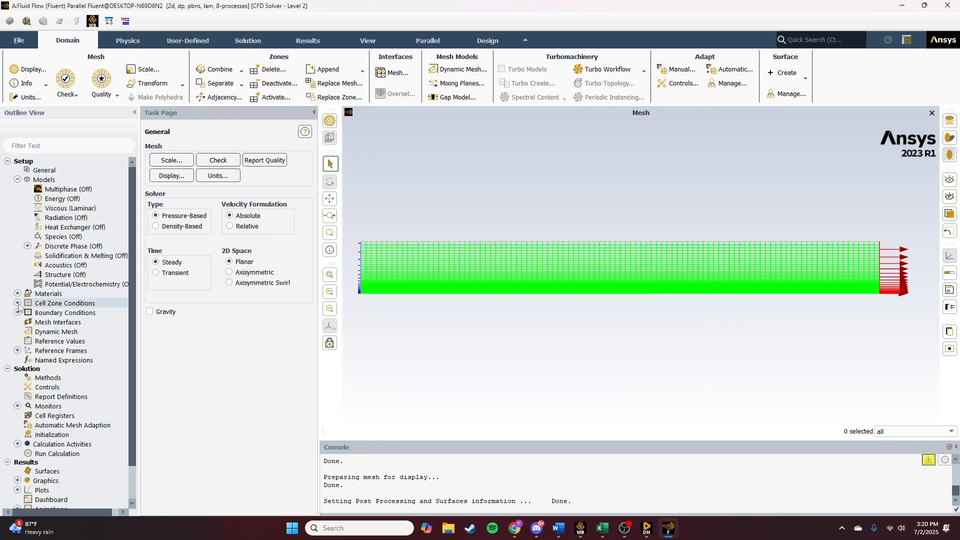
pyautogui.click(18, 303)
pyautogui.click(27, 312)
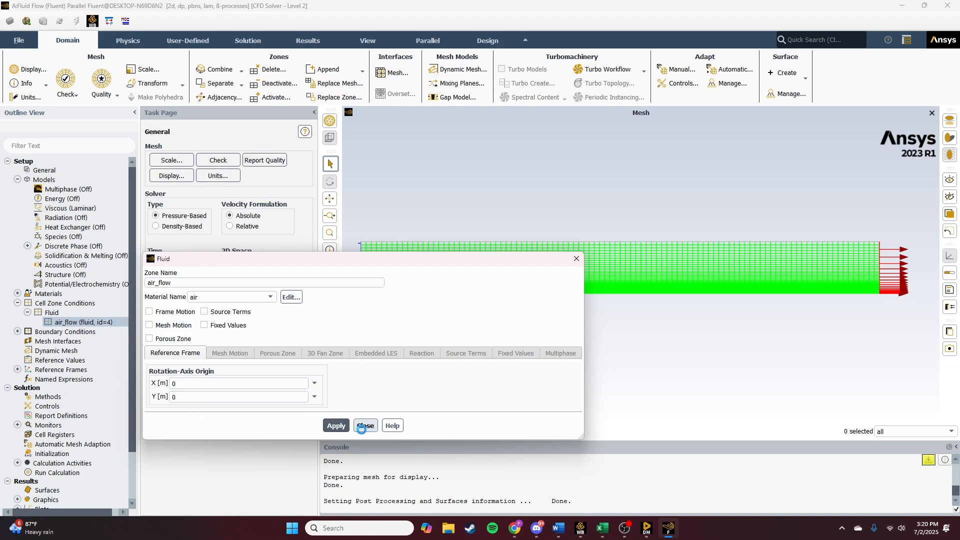
pyautogui.click(365, 425)
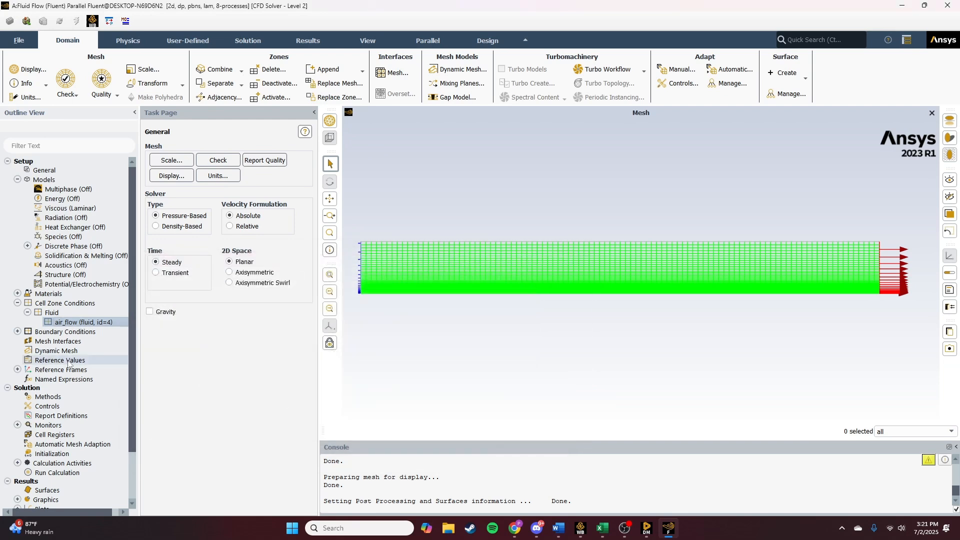
# - Expand the boundary conditions and their inlet, internal, outlet and wall groups to list the zones
pyautogui.click(18, 331)
pyautogui.scroll(-1, 53, 342)
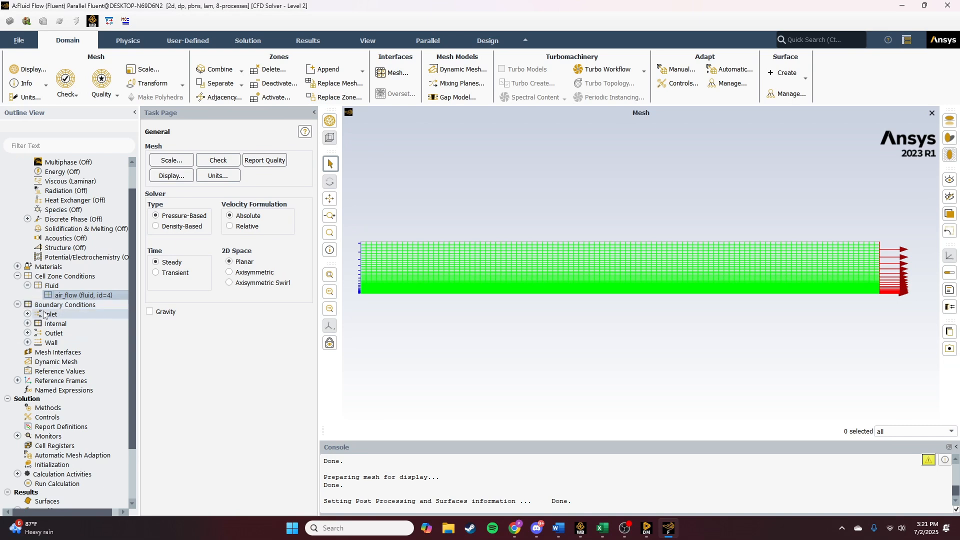
pyautogui.scroll(-1, 30, 294)
pyautogui.click(27, 285)
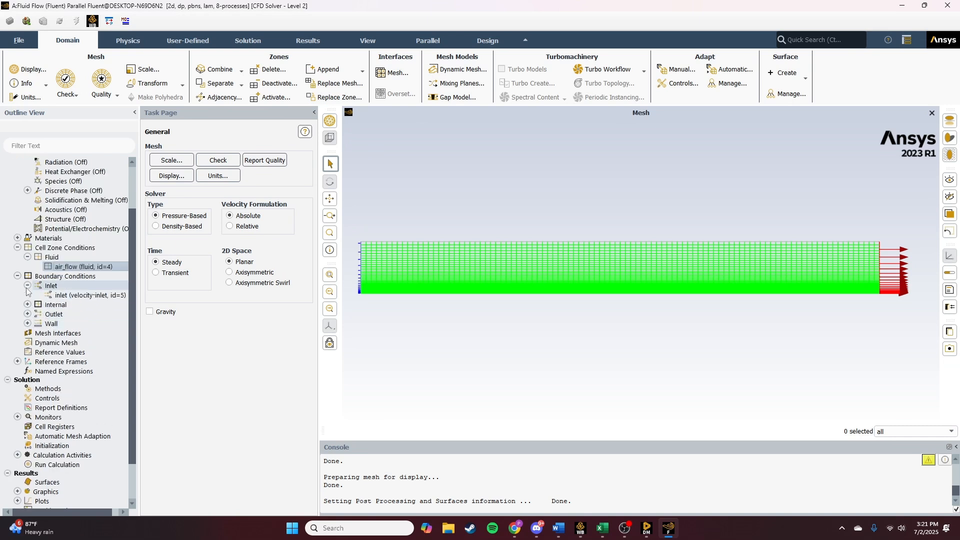
pyautogui.click(28, 304)
pyautogui.click(28, 324)
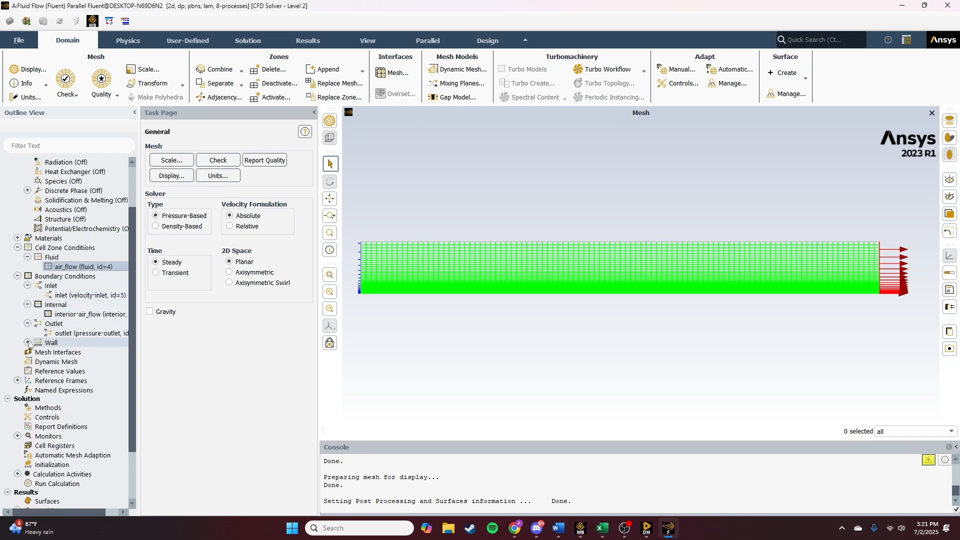
pyautogui.click(27, 342)
pyautogui.scroll(-1, 46, 332)
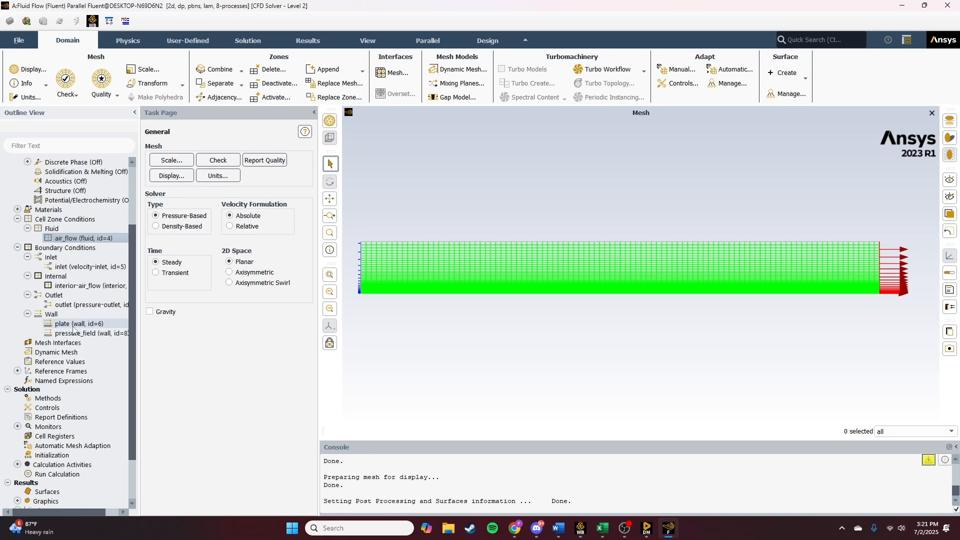
# - Set the inlet's velocity magnitude to 2 m/s and apply it
pyautogui.click(72, 269)
pyautogui.doubleClick(72, 269)
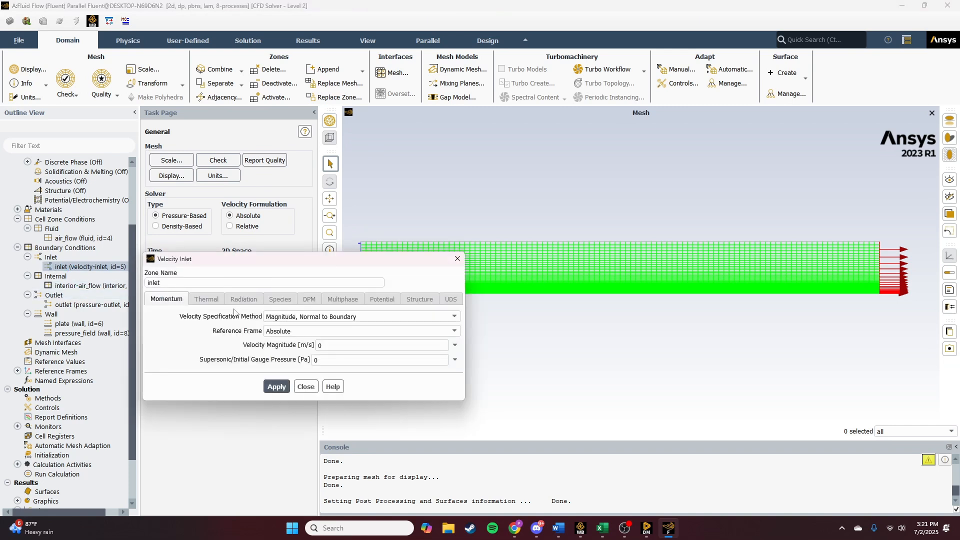
pyautogui.moveTo(330, 346); pyautogui.dragTo(310, 351)
pyautogui.write('2')
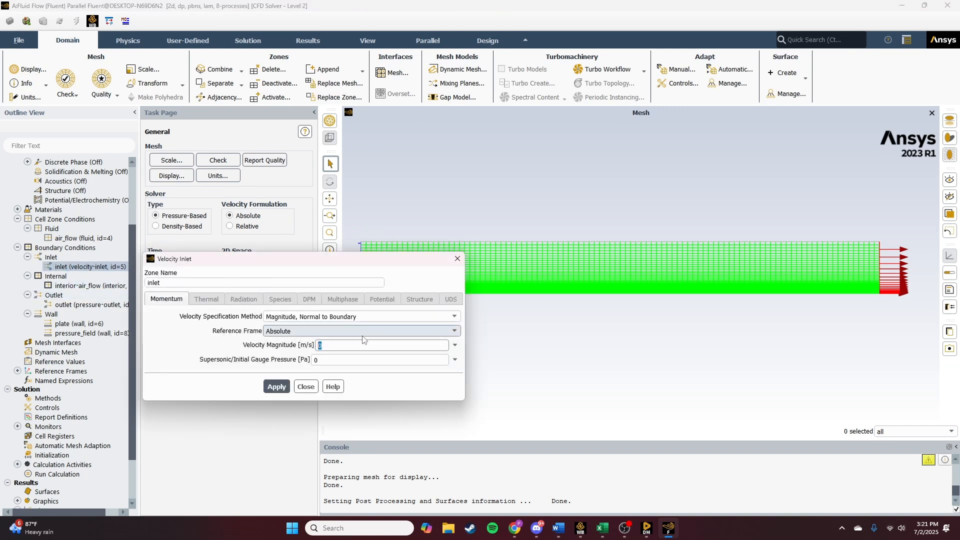
pyautogui.click(281, 387)
pyautogui.click(306, 386)
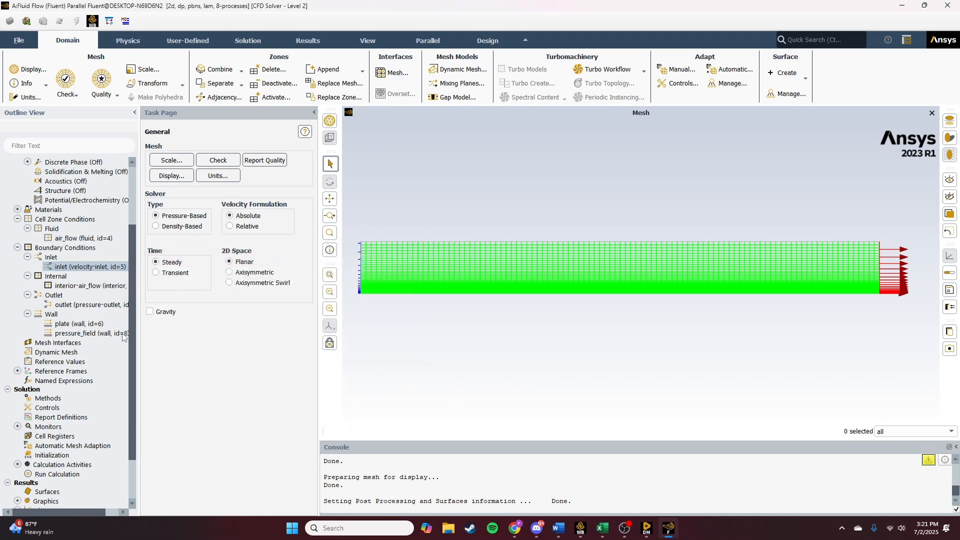
# - Review the interior zone and apply the outlet's default pressure-outlet settings
pyautogui.doubleClick(84, 286)
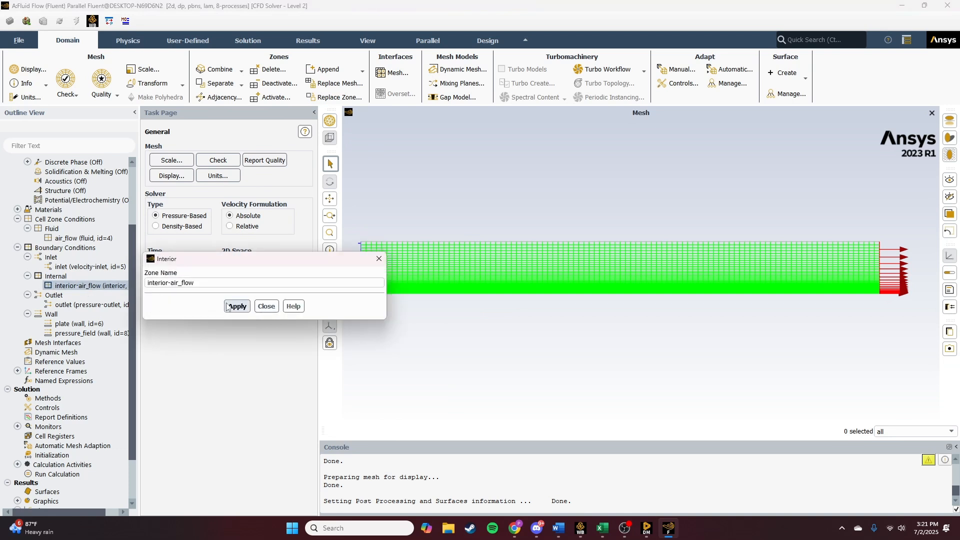
pyautogui.click(265, 307)
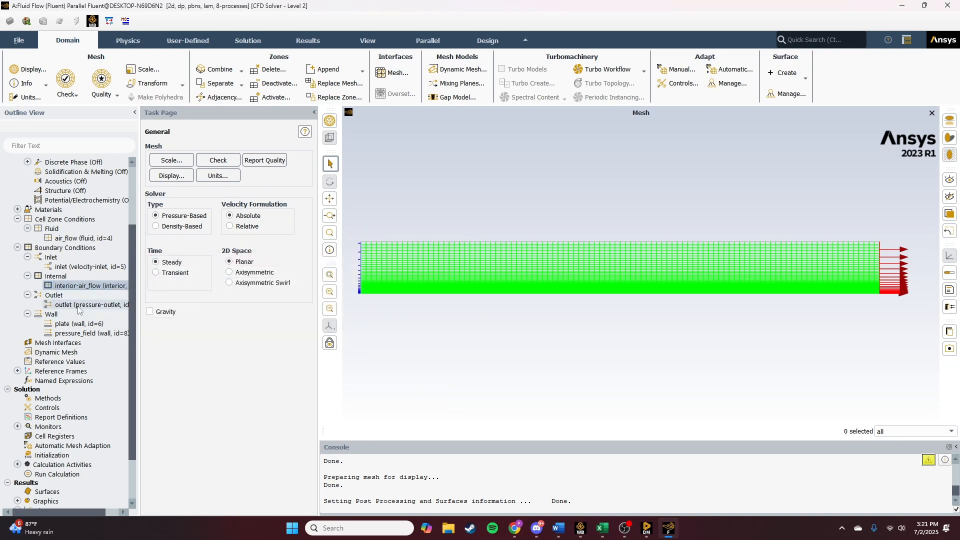
pyautogui.click(78, 306)
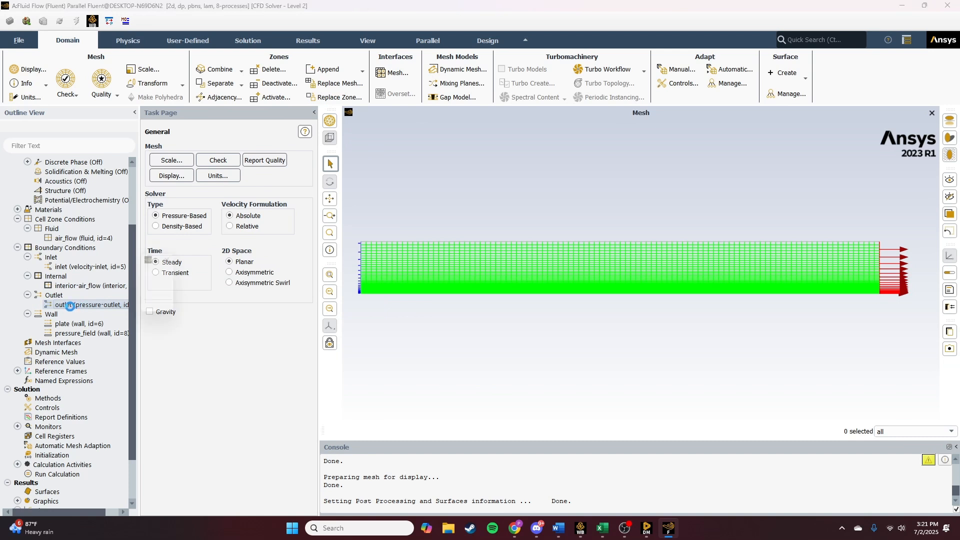
pyautogui.doubleClick(78, 305)
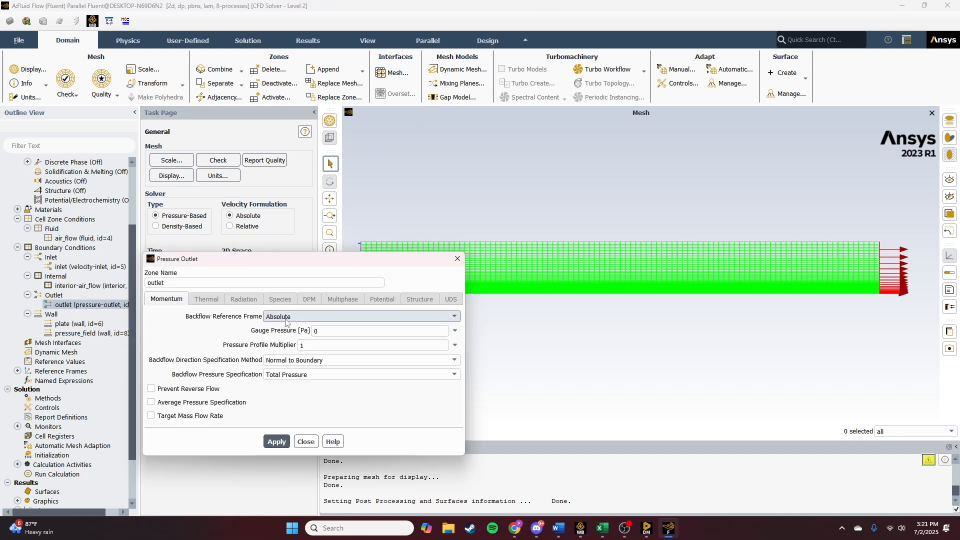
pyautogui.click(275, 442)
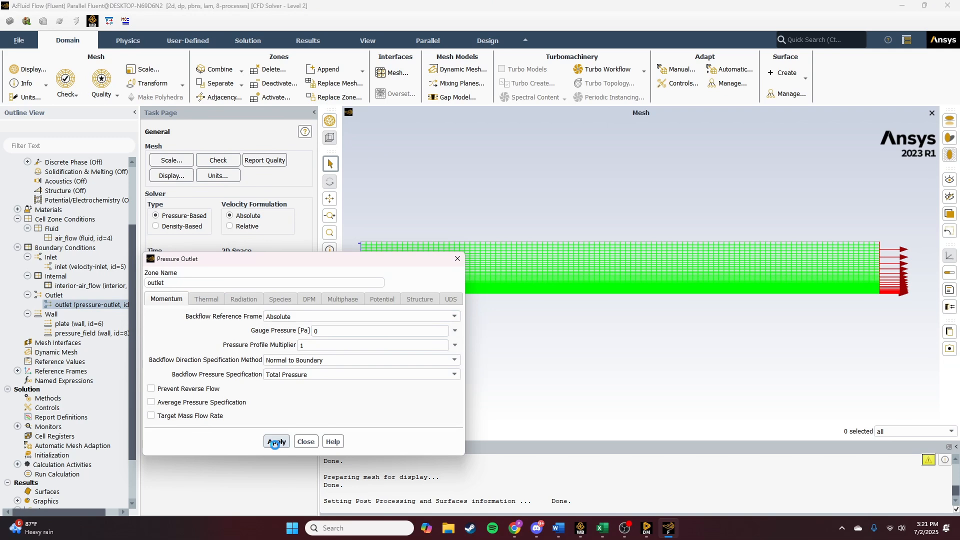
pyautogui.click(305, 442)
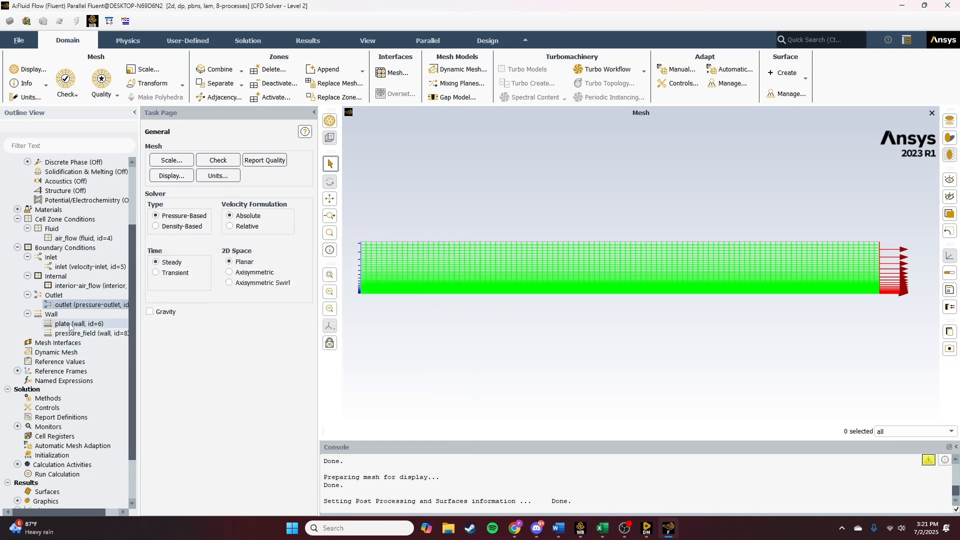
# - Apply the plate wall's stationary no-slip settings
pyautogui.click(70, 323)
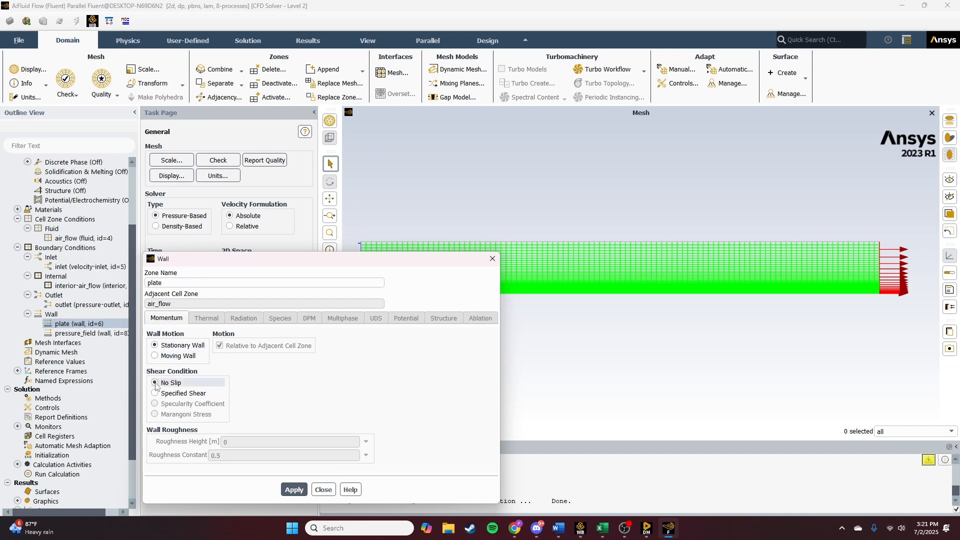
pyautogui.click(290, 489)
pyautogui.click(323, 490)
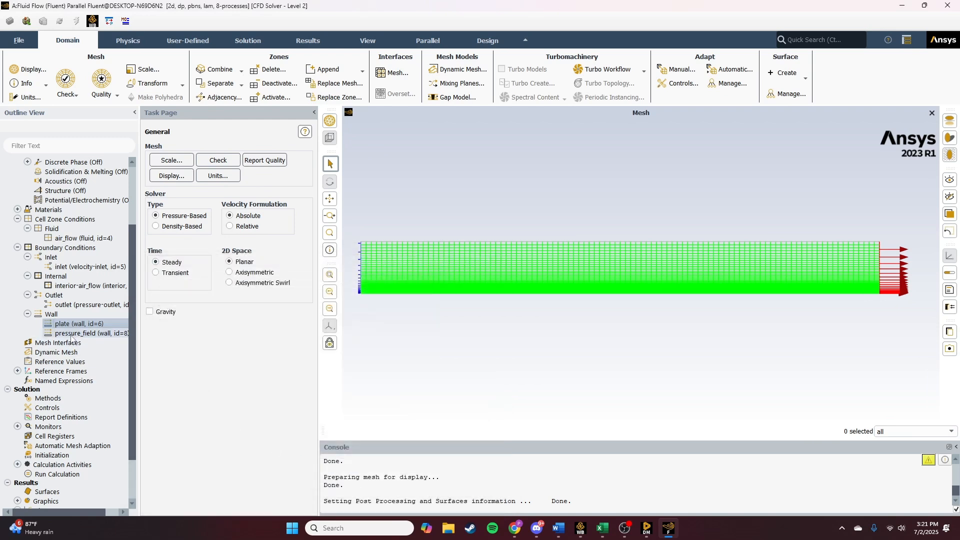
# - Change the pressure_field boundary type from wall to symmetry
pyautogui.rightClick(73, 335)
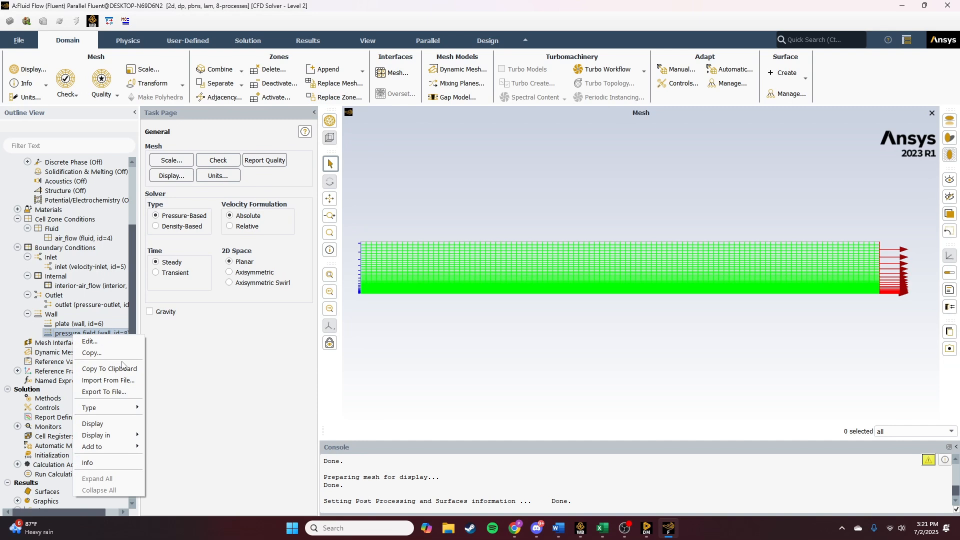
pyautogui.moveTo(123, 407)
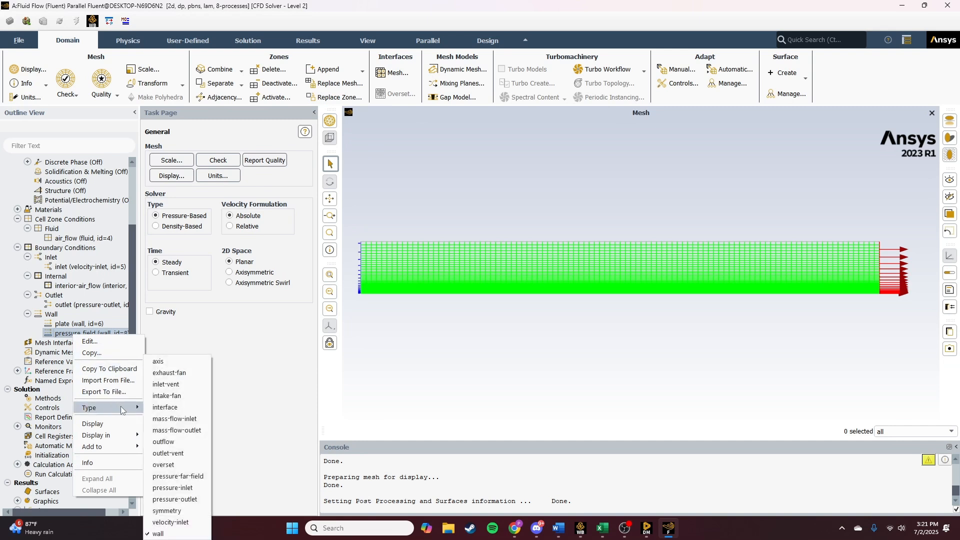
pyautogui.click(167, 510)
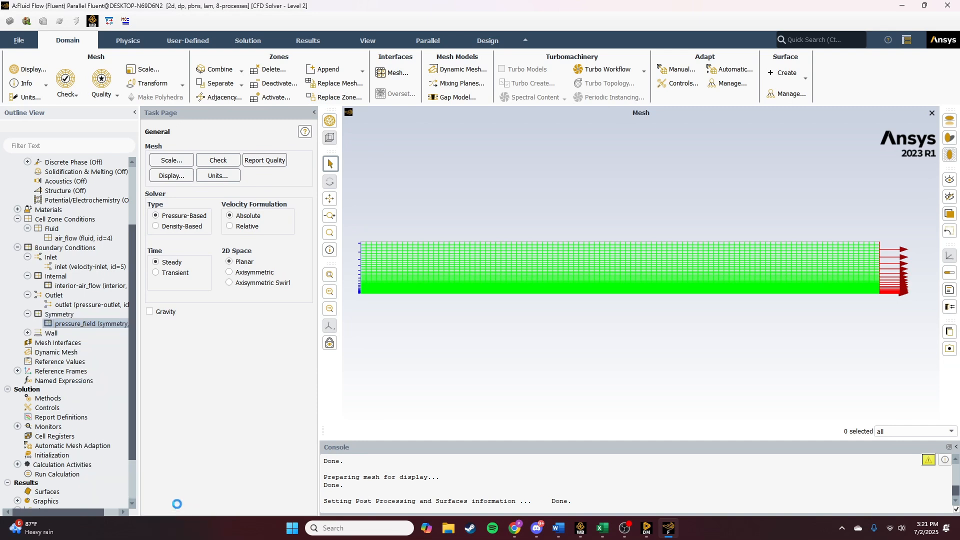
pyautogui.click(27, 314)
pyautogui.click(27, 323)
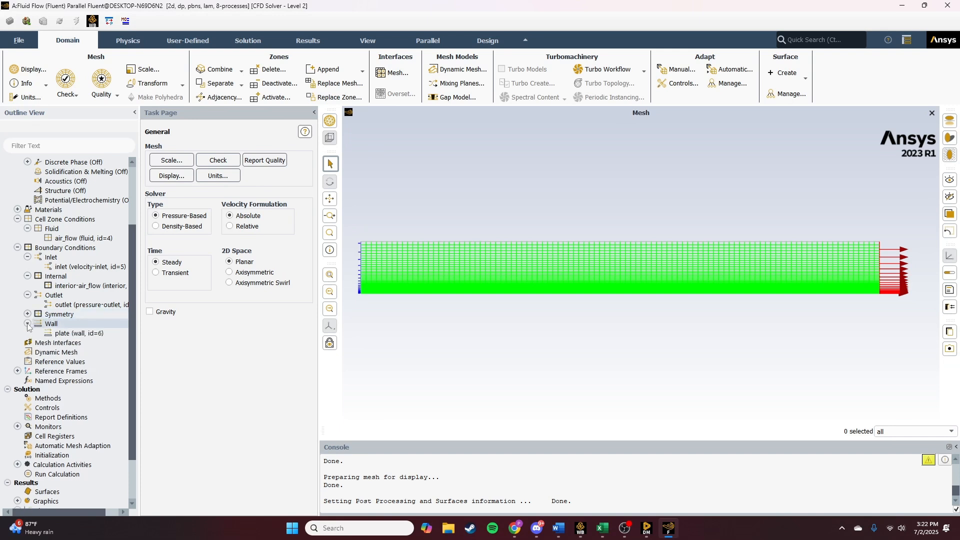
pyautogui.click(28, 324)
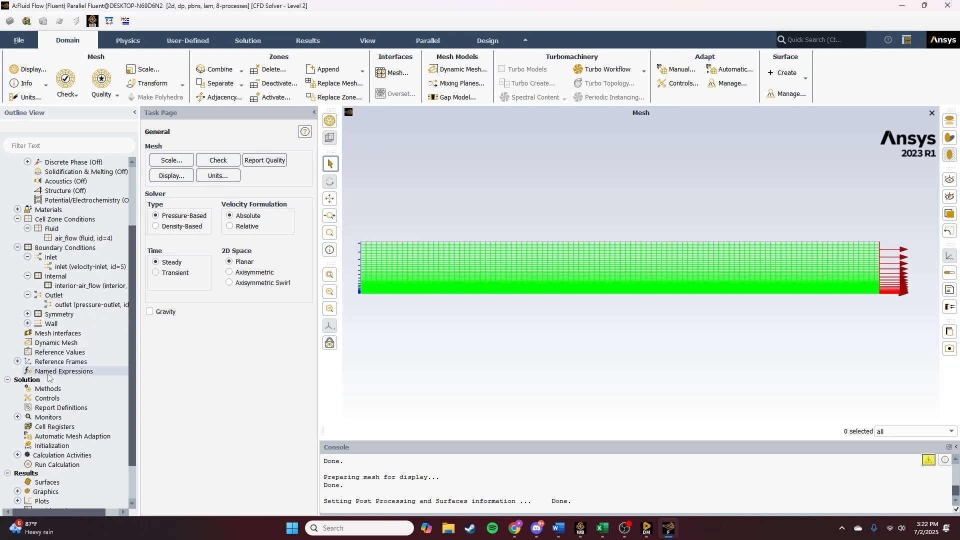
pyautogui.scroll(-1, 49, 375)
pyautogui.click(17, 333)
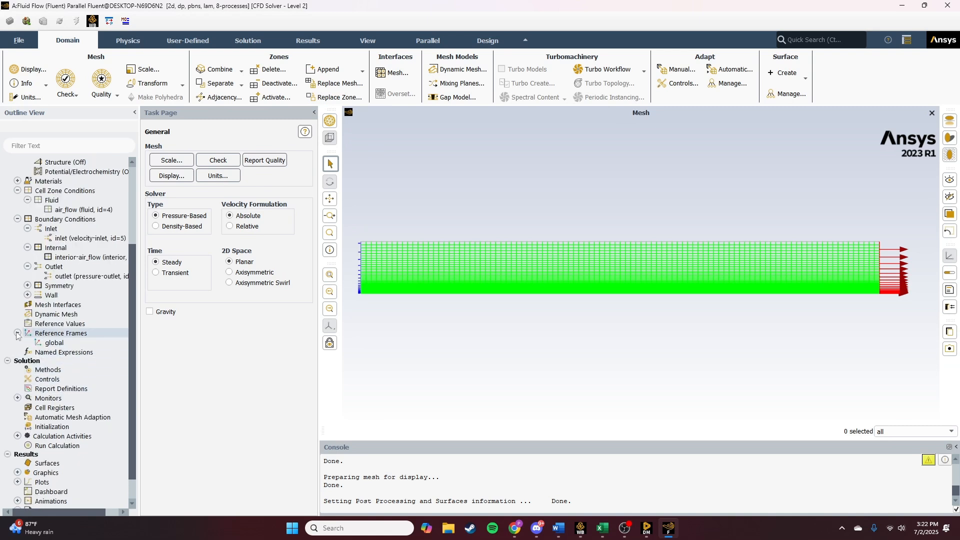
pyautogui.click(17, 332)
# - Compute the reference values from the inlet
pyautogui.click(42, 325)
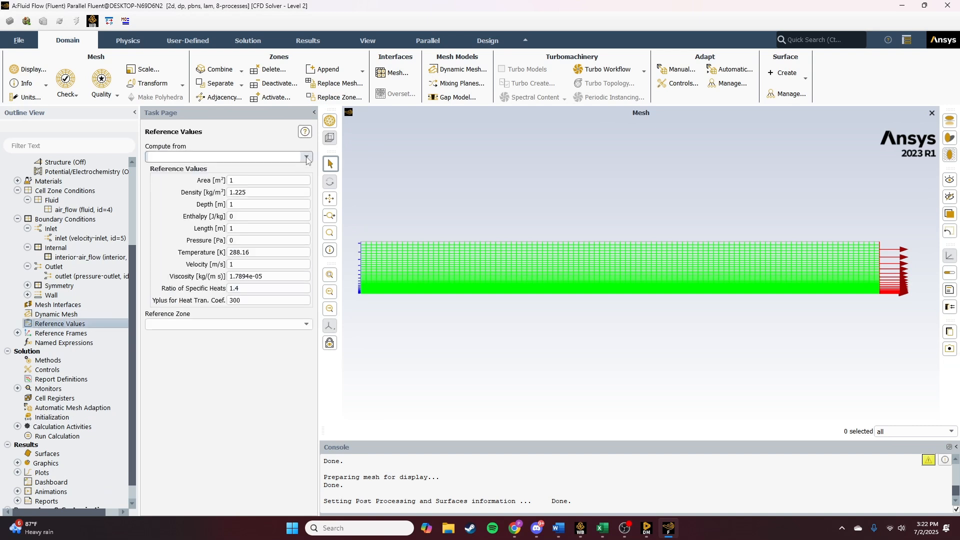
pyautogui.click(305, 157)
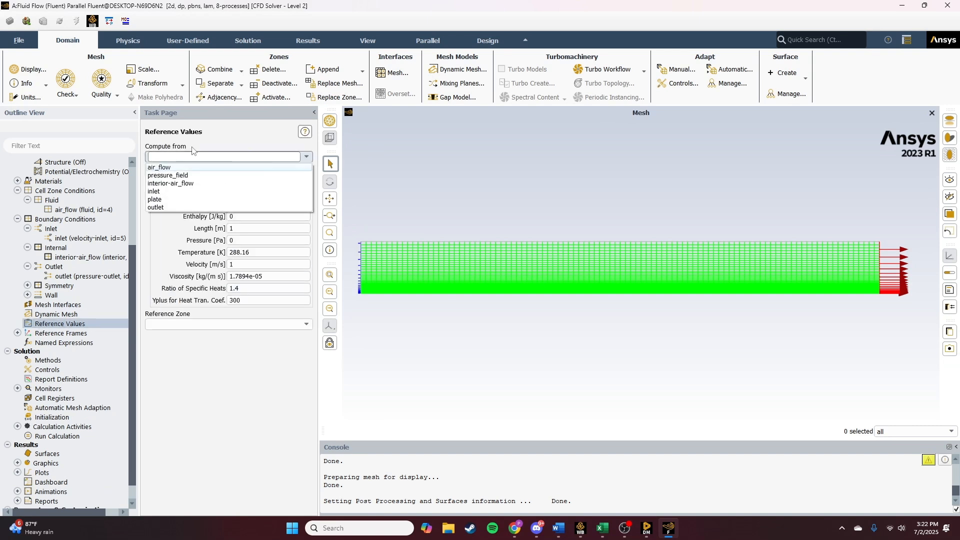
pyautogui.click(158, 191)
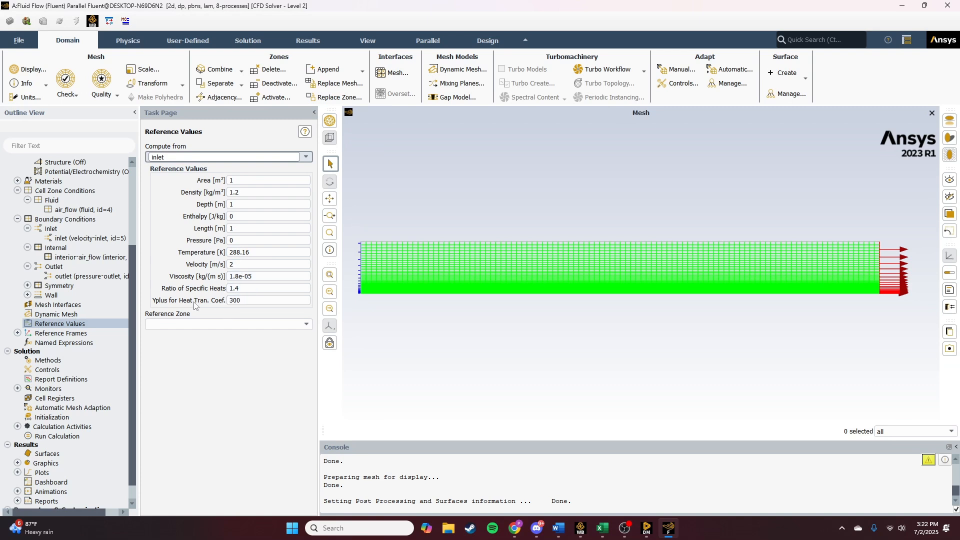
# - Set the y-velocity residual absolute convergence criterion to 0.000001
pyautogui.scroll(-1, 44, 380)
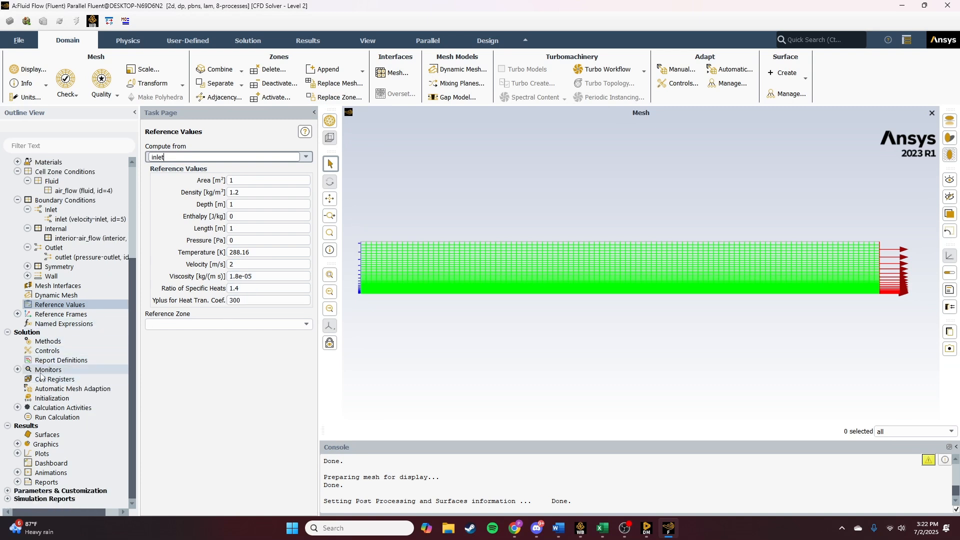
pyautogui.click(53, 399)
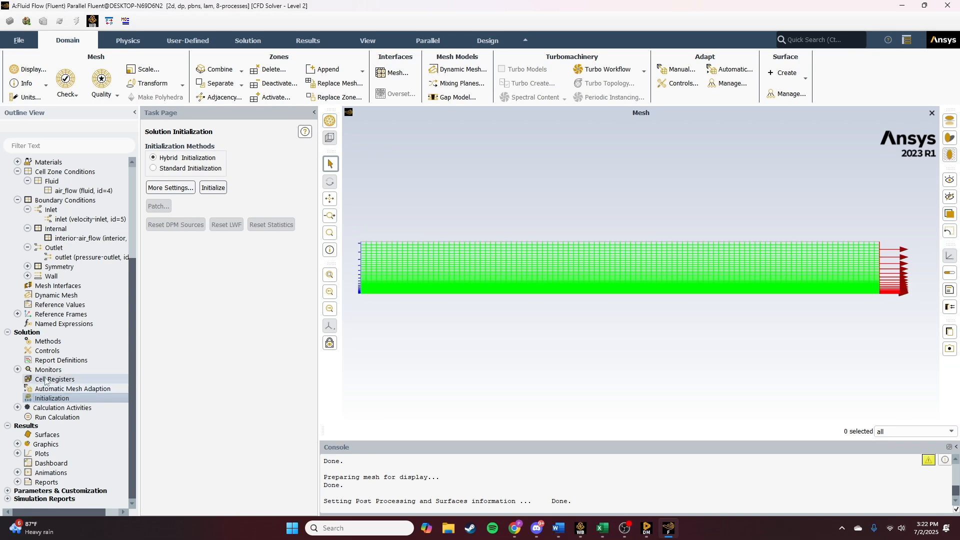
pyautogui.click(18, 370)
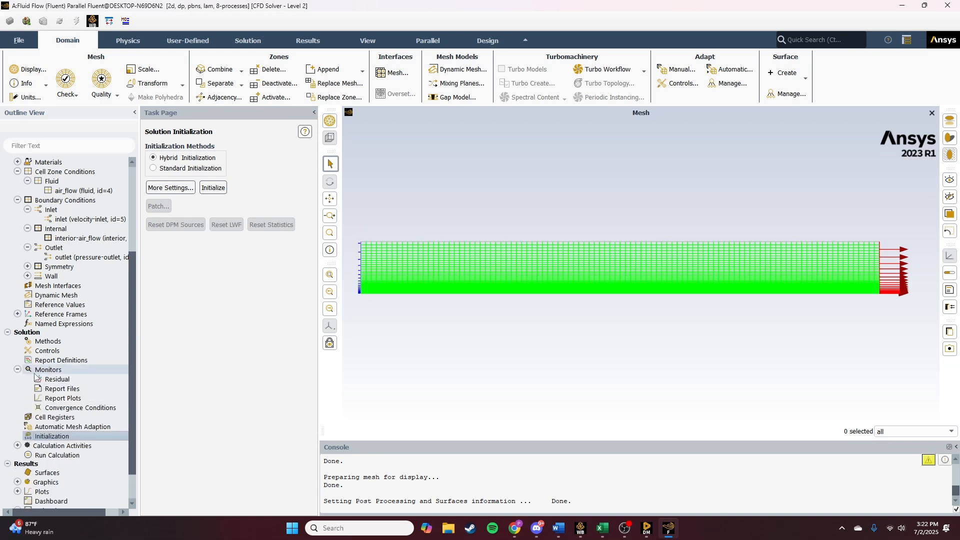
pyautogui.doubleClick(55, 378)
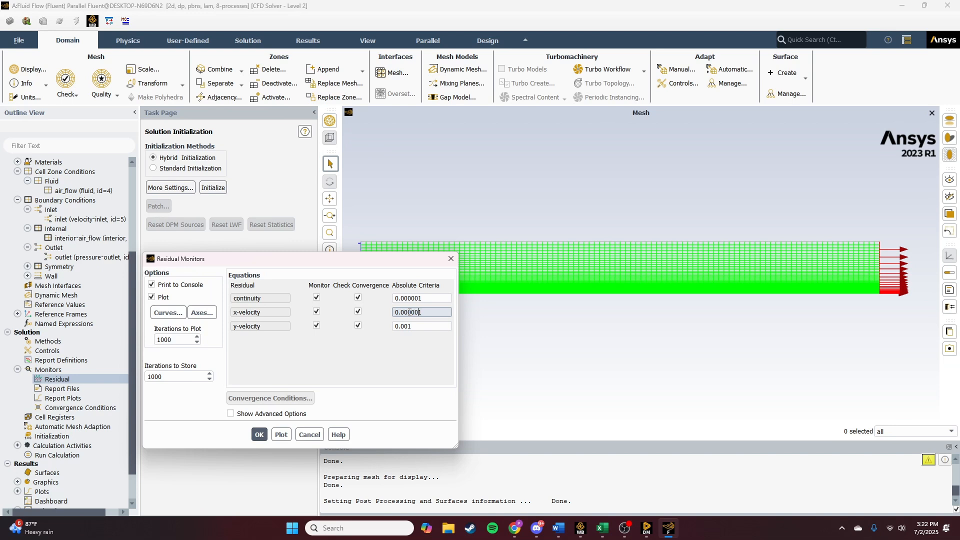
pyautogui.click(417, 328)
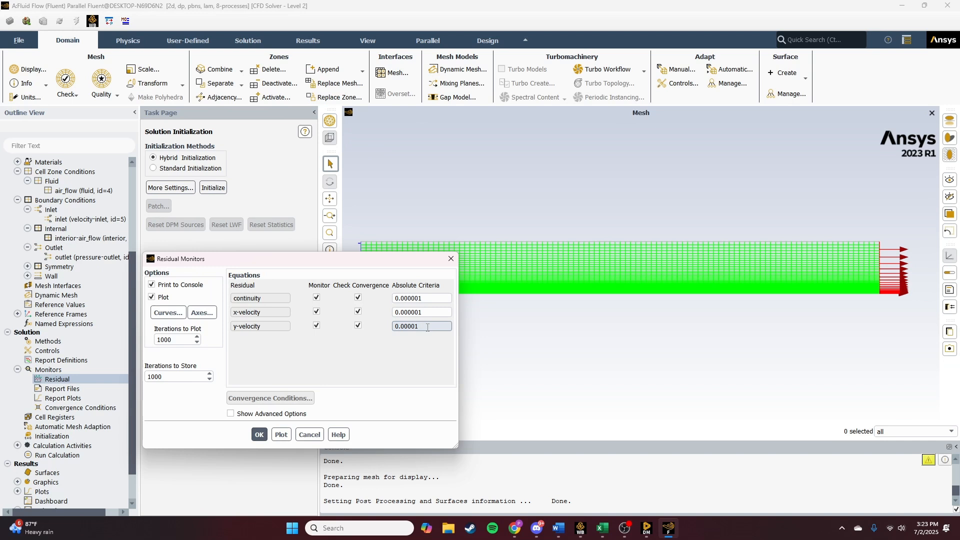
pyautogui.write('0')
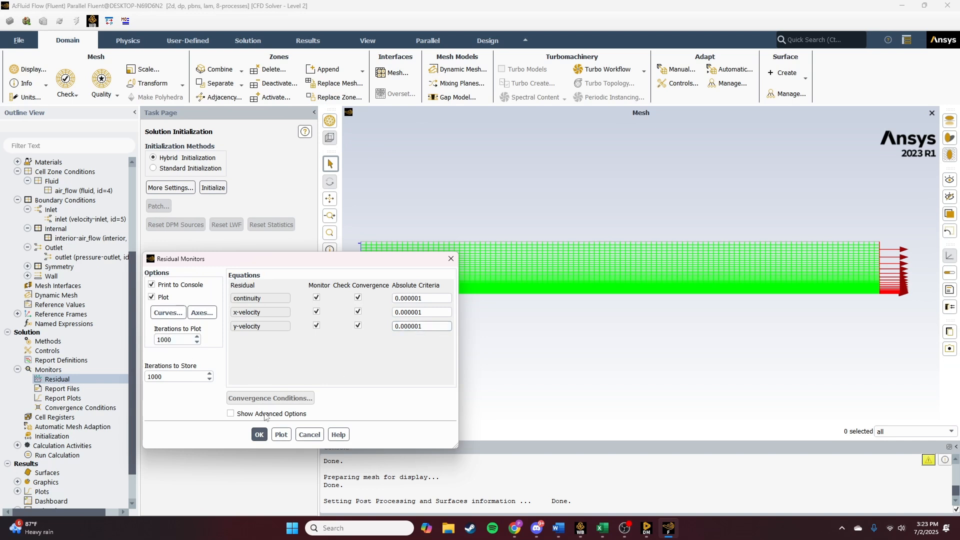
pyautogui.click(259, 435)
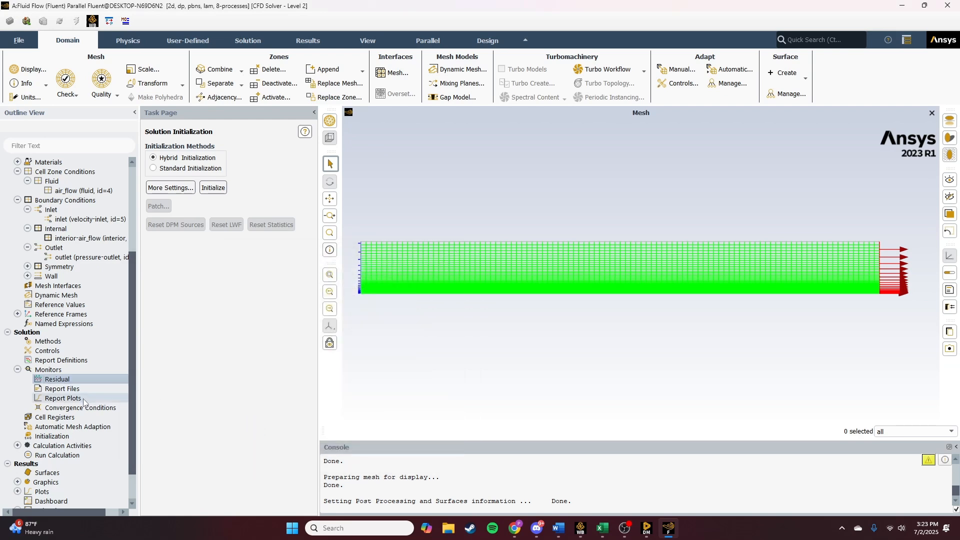
# - Review the solution methods and run a hybrid initialization of the solution
pyautogui.scroll(-1, 76, 425)
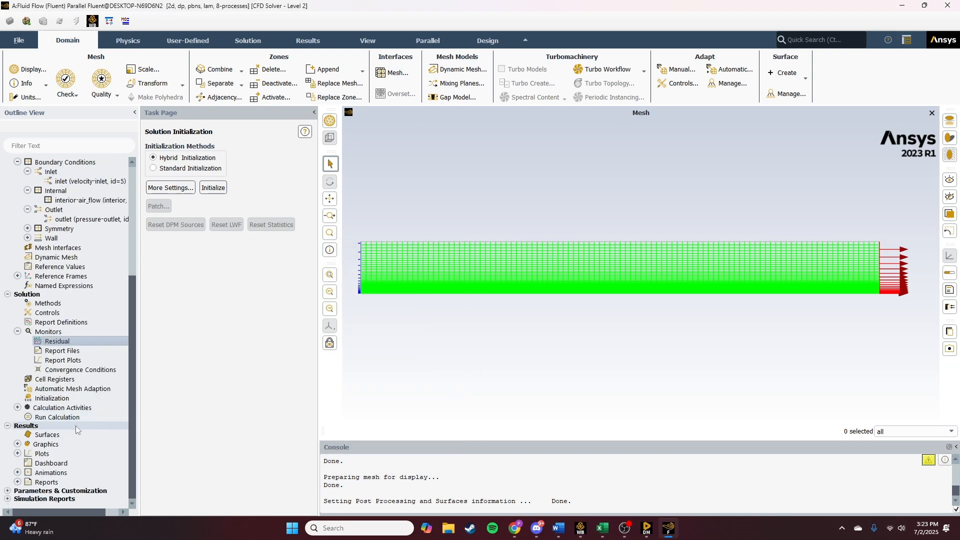
pyautogui.click(55, 398)
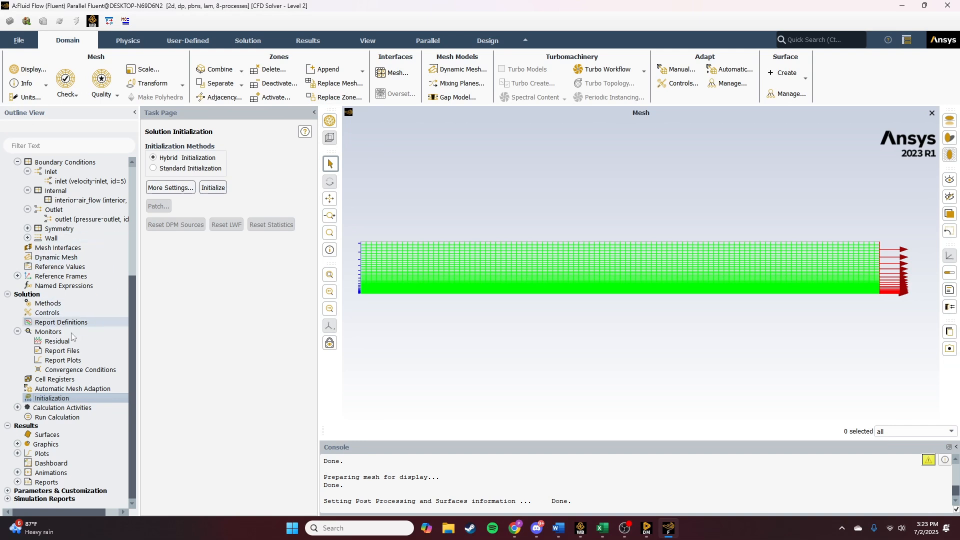
pyautogui.click(50, 304)
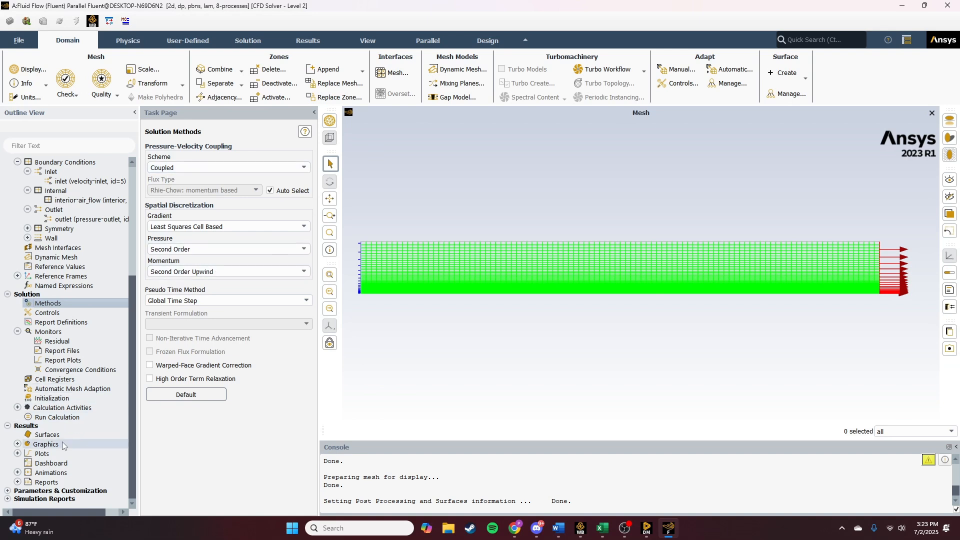
pyautogui.click(50, 398)
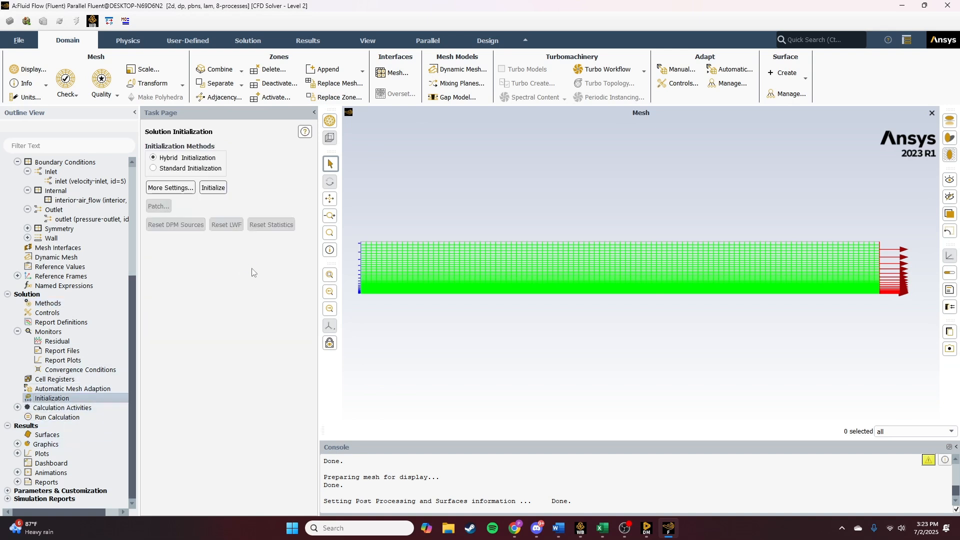
pyautogui.click(213, 188)
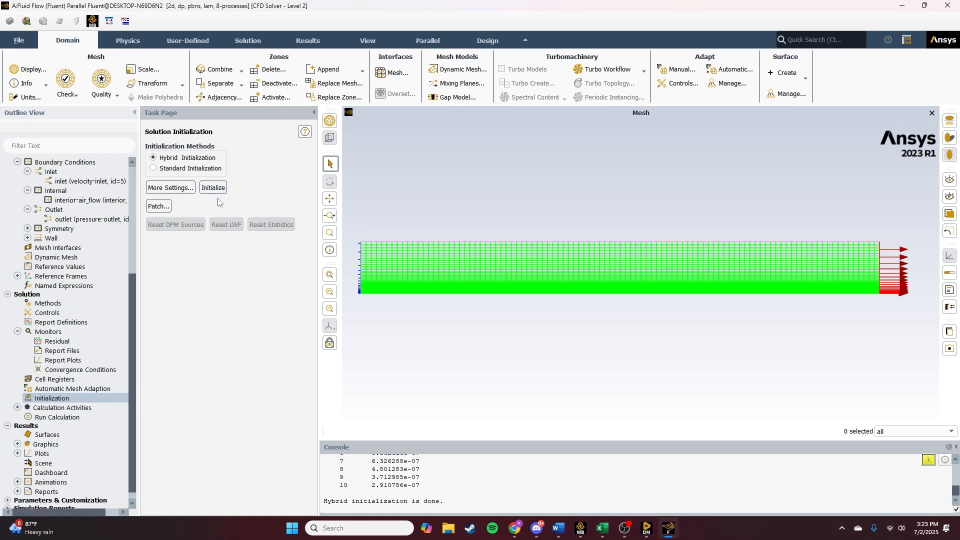
# - Run the calculation with 10000 iterations
pyautogui.click(64, 418)
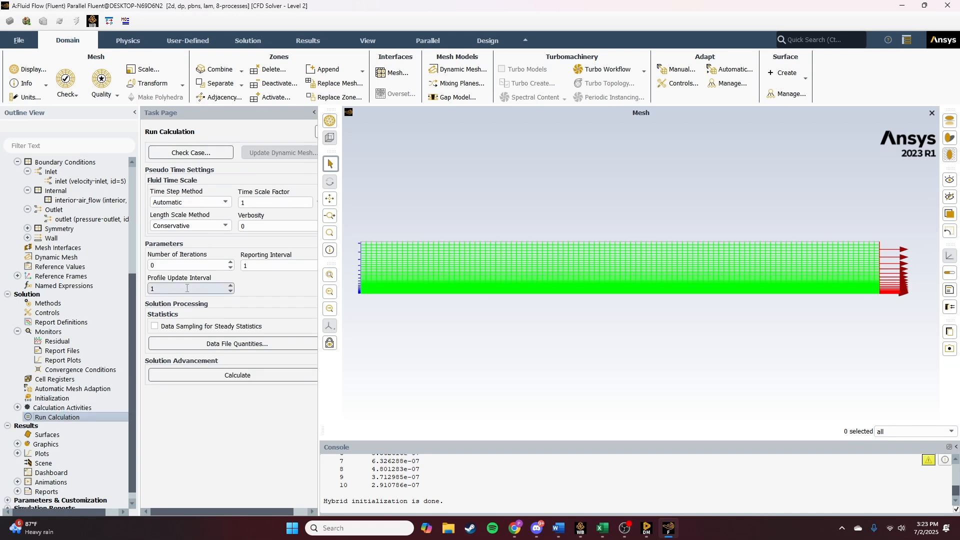
pyautogui.click(197, 265)
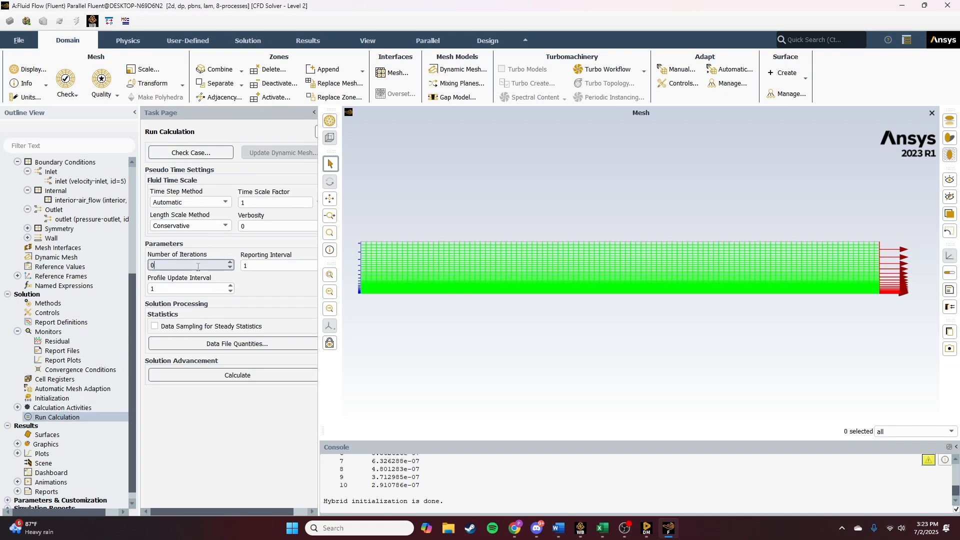
pyautogui.doubleClick(151, 265)
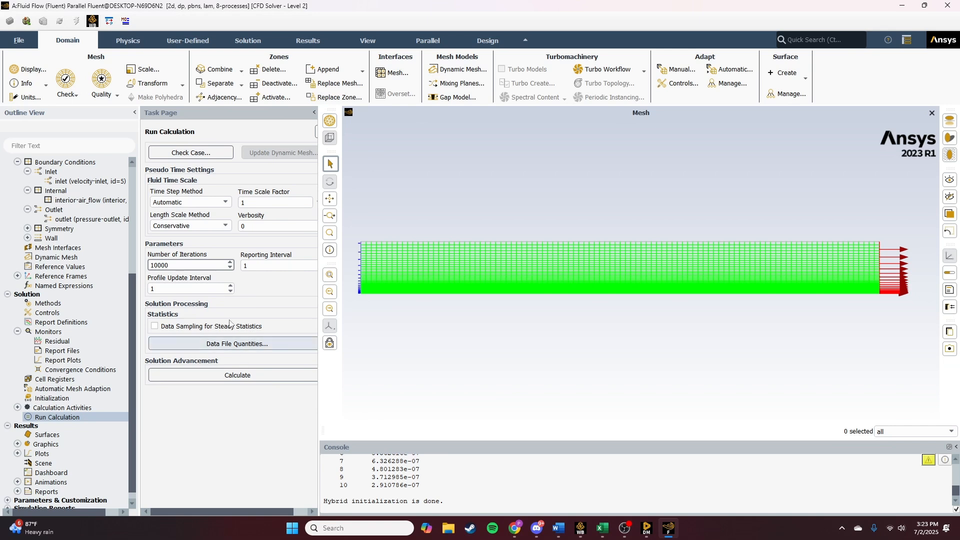
pyautogui.click(235, 376)
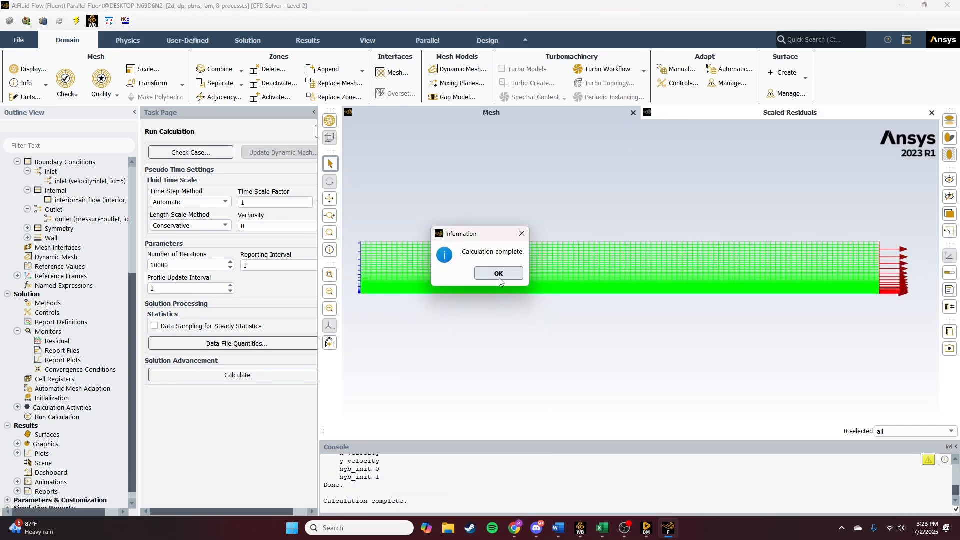
pyautogui.click(500, 278)
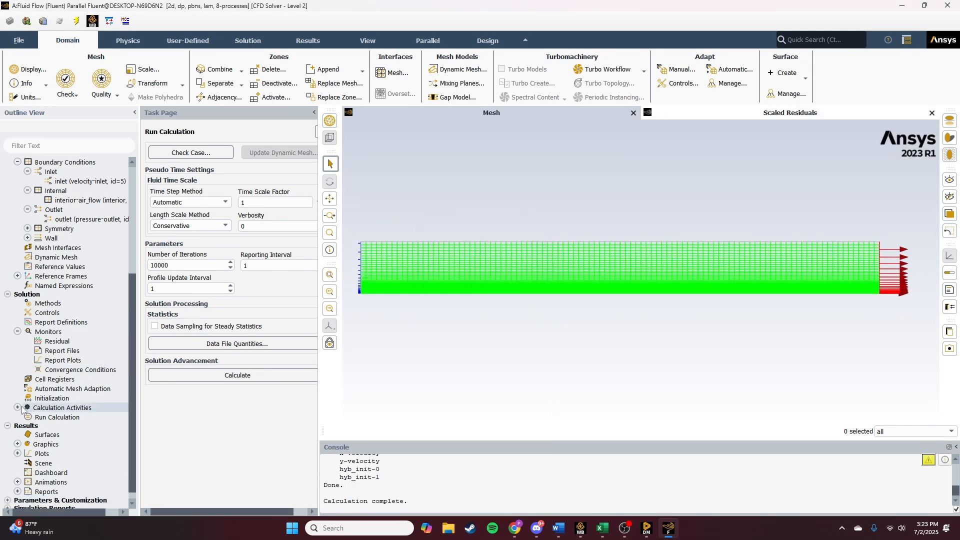
# - Switch to Workbench and open the Results cell in CFD-Post, viewing the channel face-on
pyautogui.scroll(-1, 22, 409)
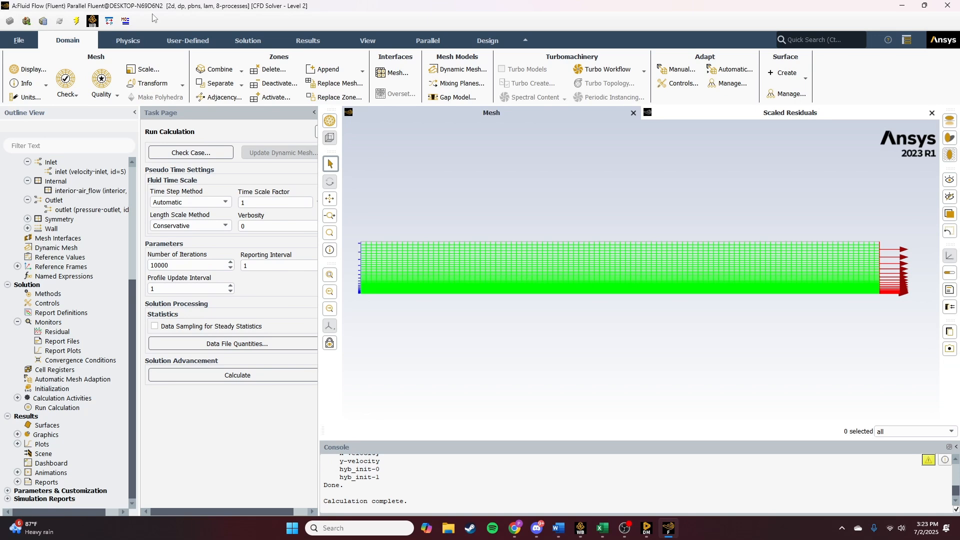
pyautogui.moveTo(580, 528)
pyautogui.click(575, 480)
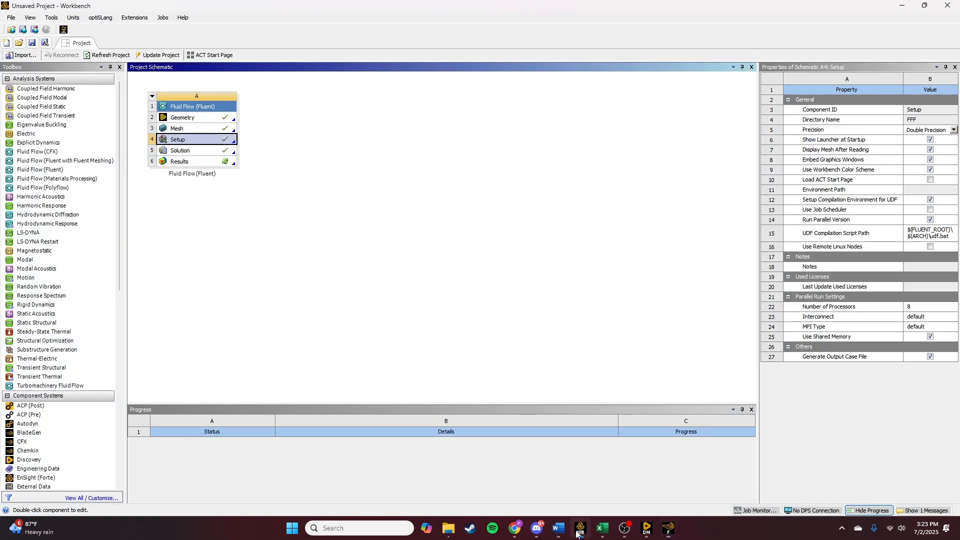
pyautogui.doubleClick(178, 162)
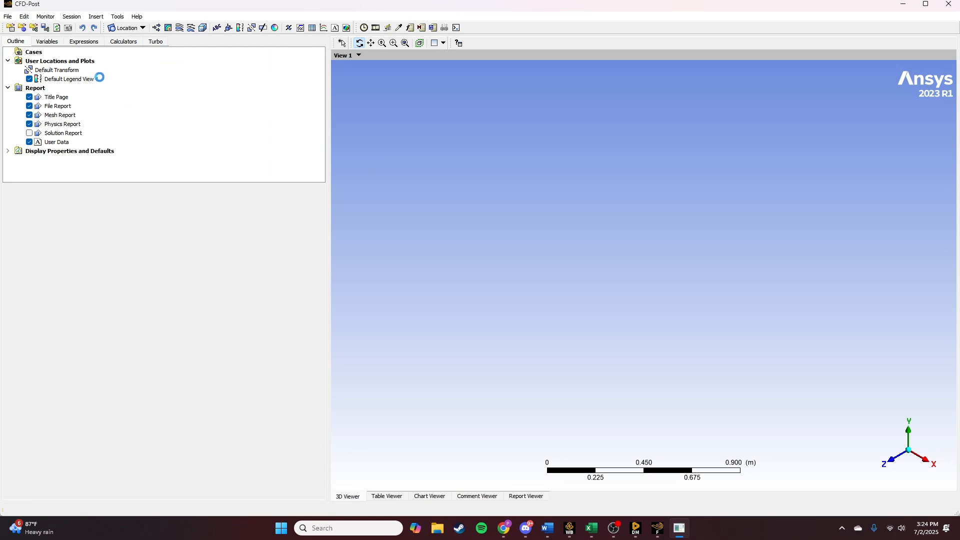
pyautogui.click(896, 461)
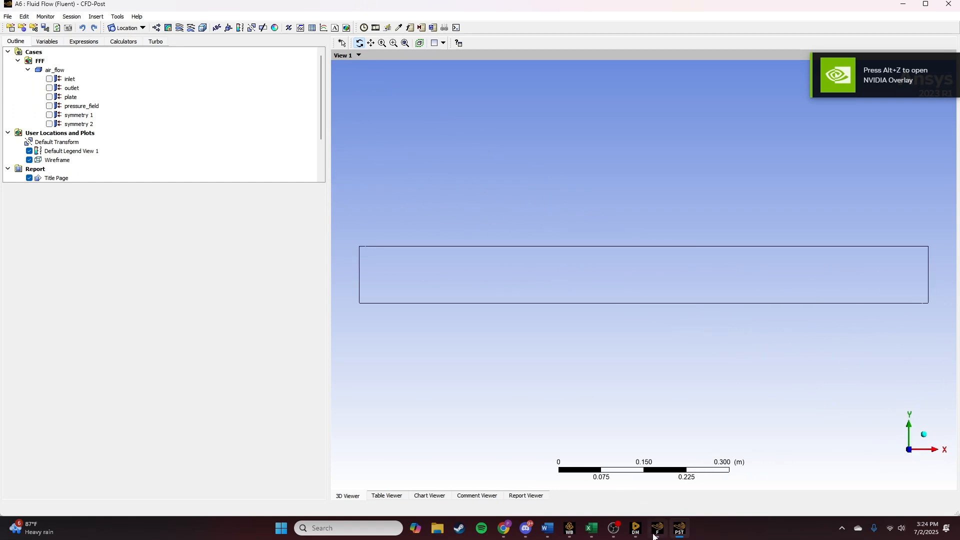
pyautogui.moveTo(655, 536)
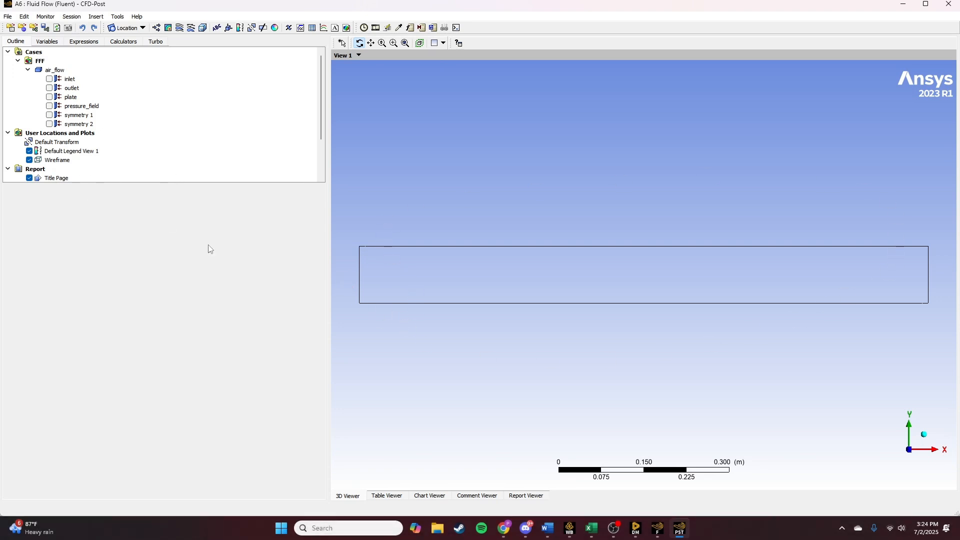
pyautogui.click(658, 528)
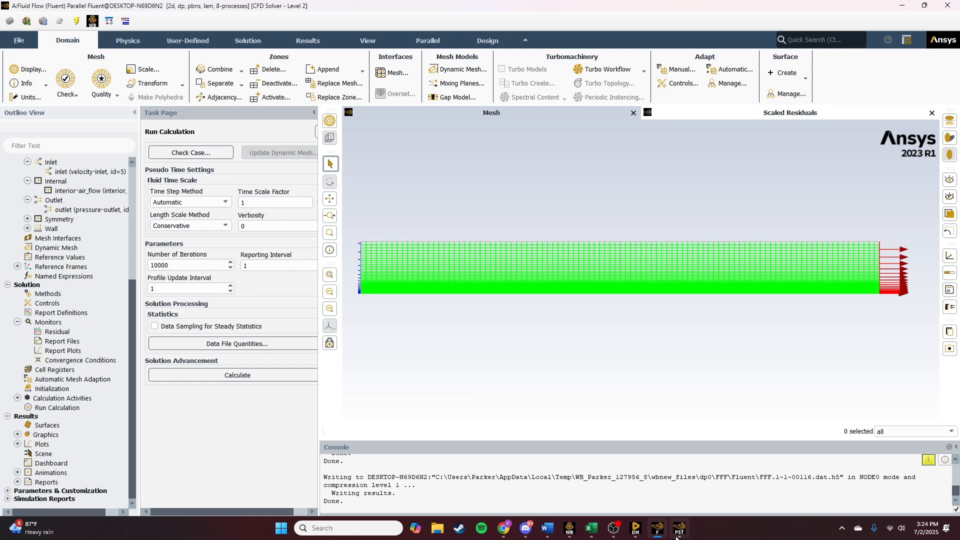
pyautogui.moveTo(675, 536)
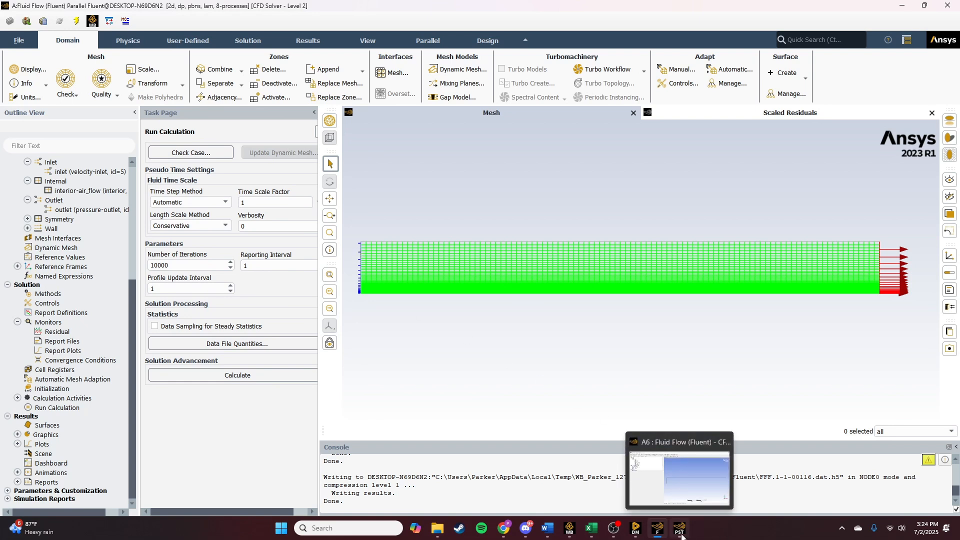
pyautogui.click(682, 536)
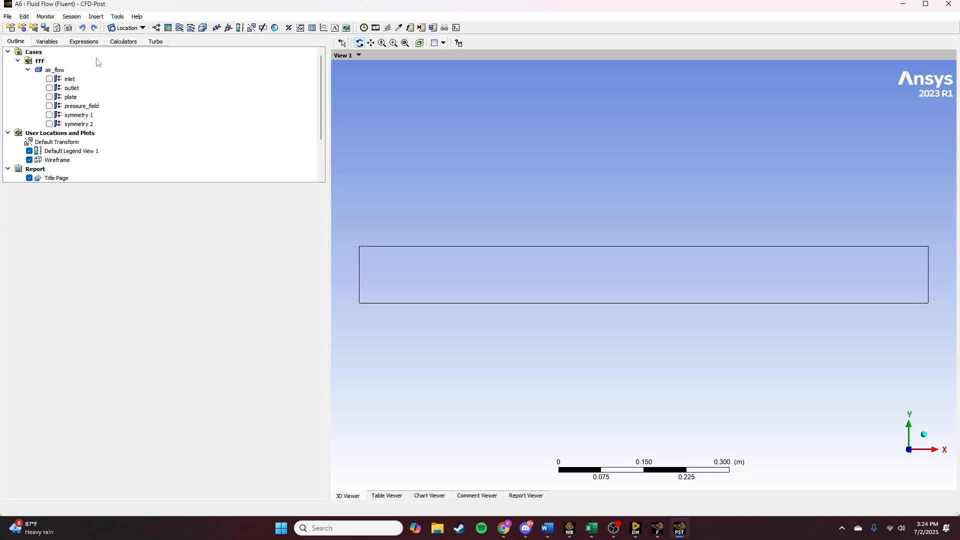
pyautogui.scroll(-2, 60, 179)
pyautogui.scroll(1, 68, 152)
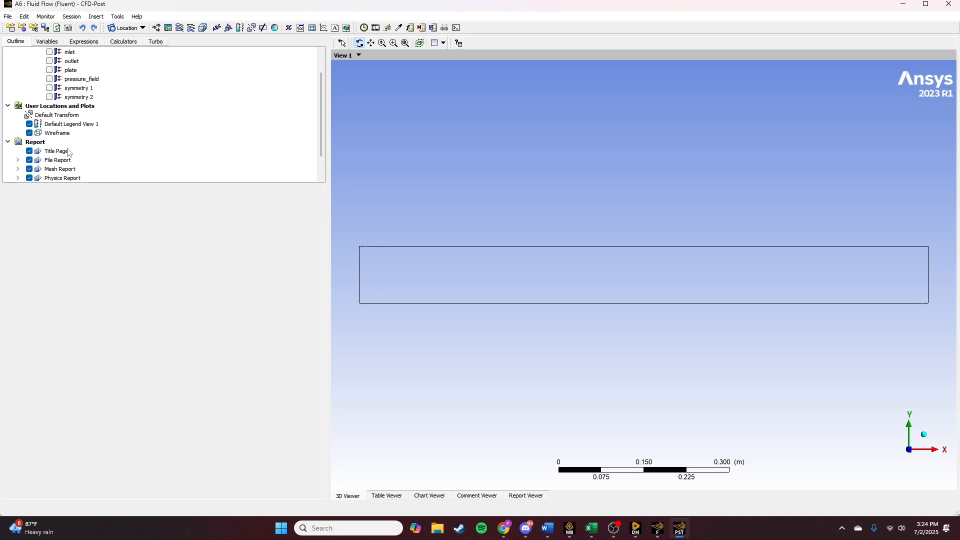
pyautogui.scroll(1, 76, 148)
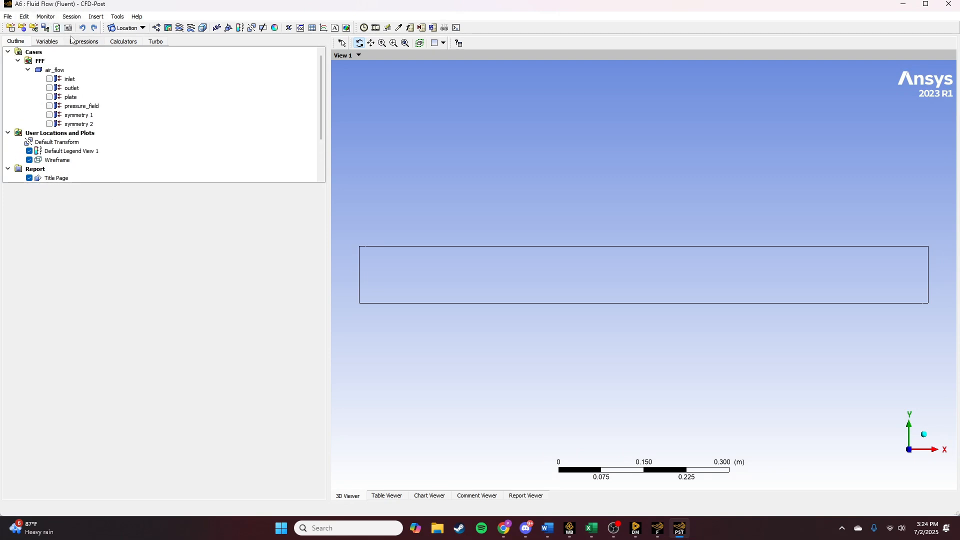
# - Insert a line named Line 1 from point (0.35, 0, 0) to point (0.35, 0.1, 0)
pyautogui.click(141, 28)
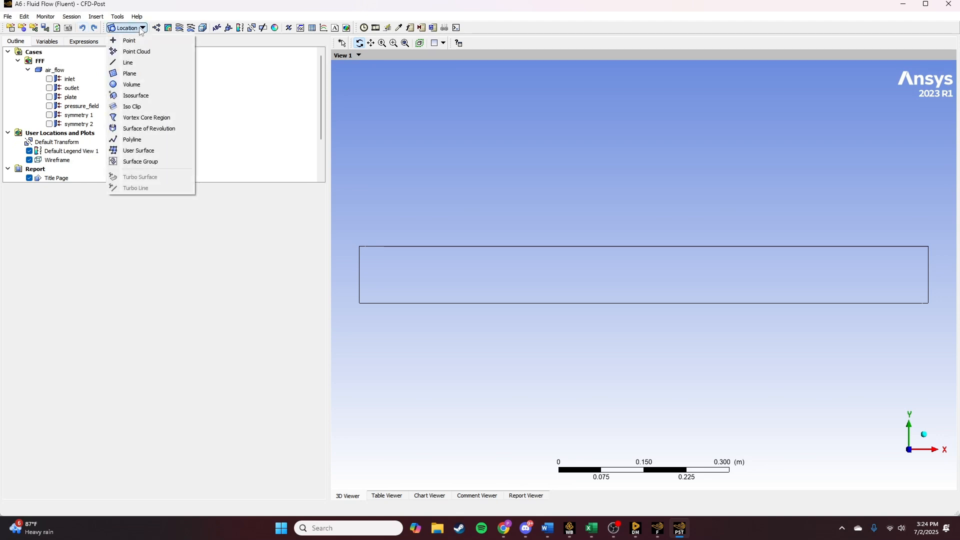
pyautogui.click(143, 63)
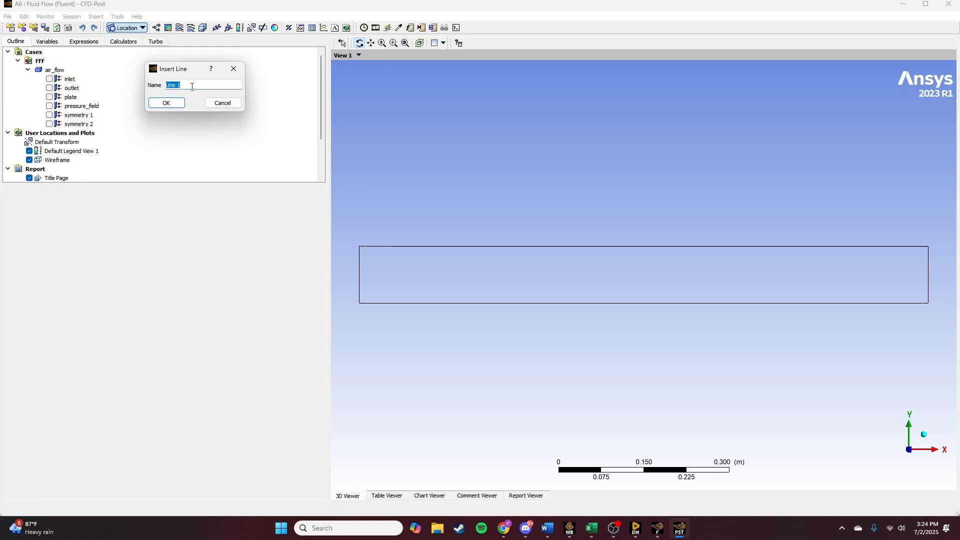
pyautogui.press('Return')
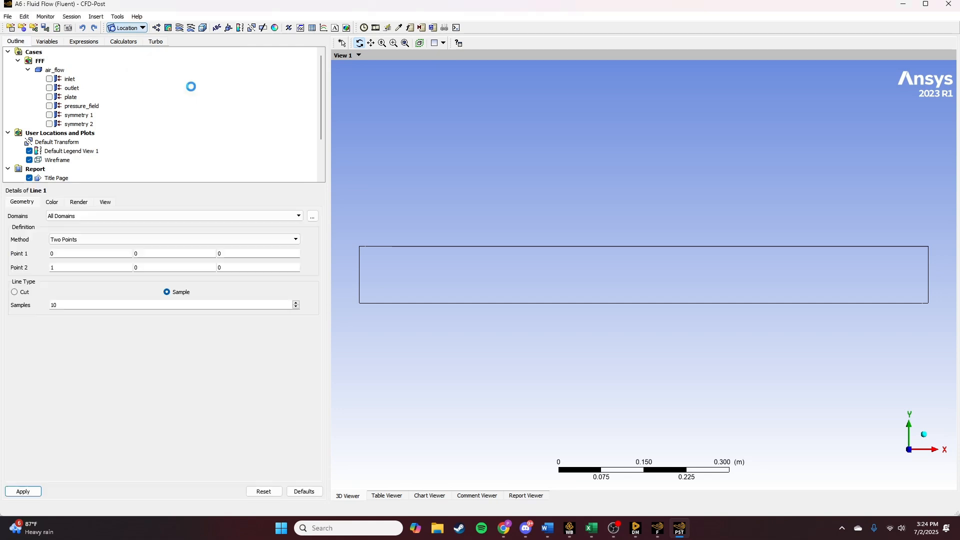
pyautogui.click(72, 256)
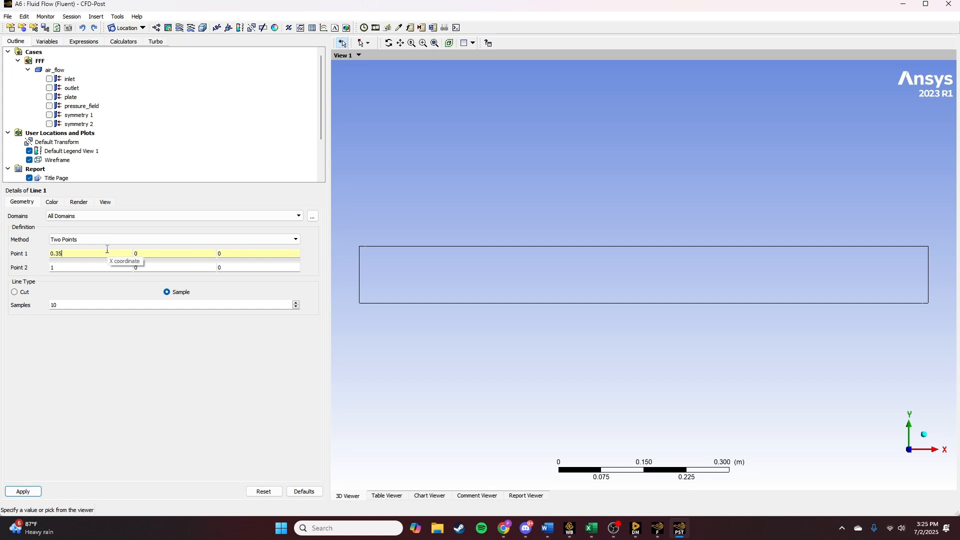
pyautogui.press('Tab')
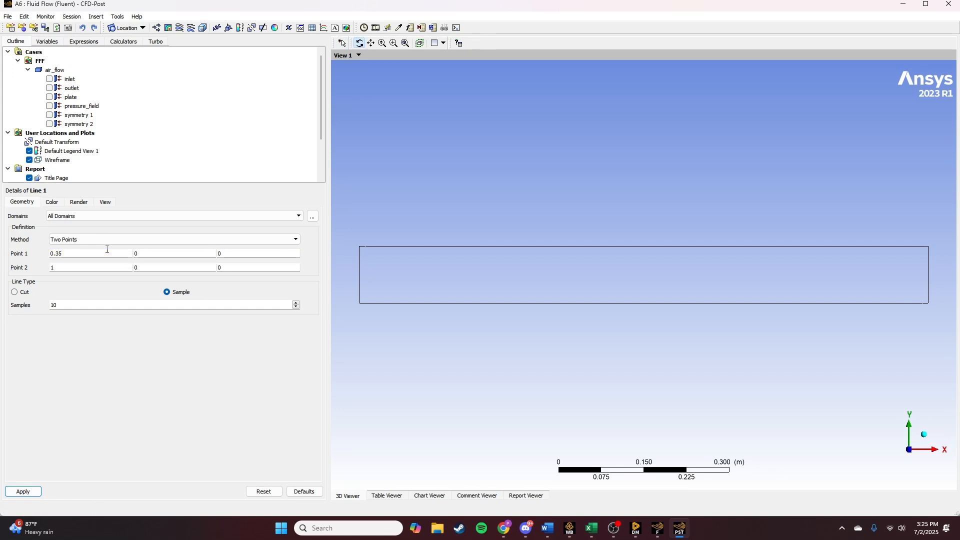
pyautogui.write('0.35')
pyautogui.press('Tab')
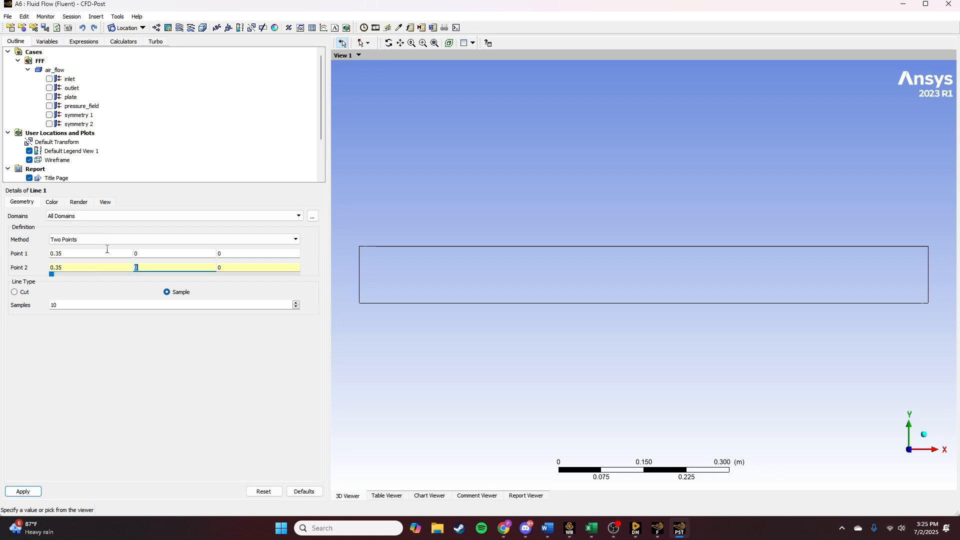
pyautogui.write('0.1')
pyautogui.click(16, 491)
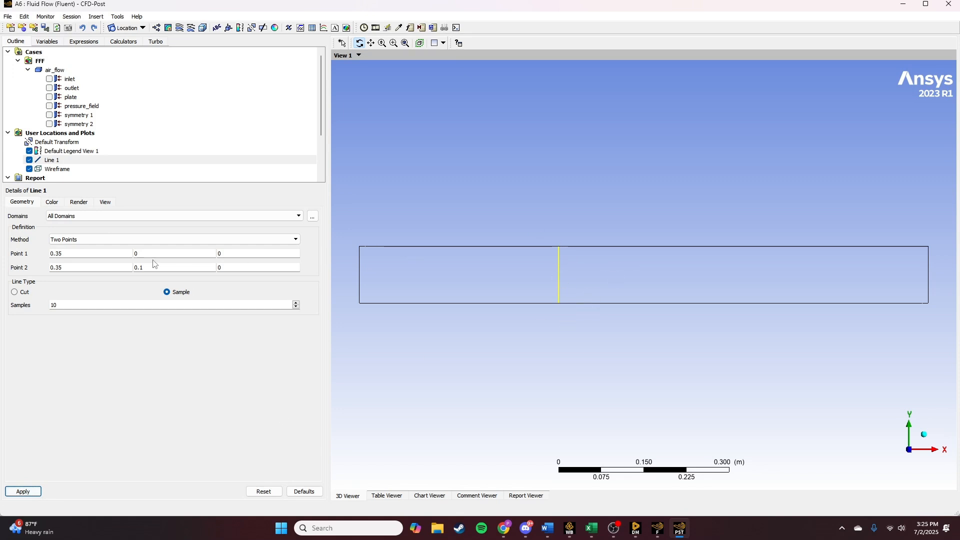
# - Insert a line named Line 2 from point (0.75, 0, 0) to point (0.75, 0.1, 0)
pyautogui.click(143, 28)
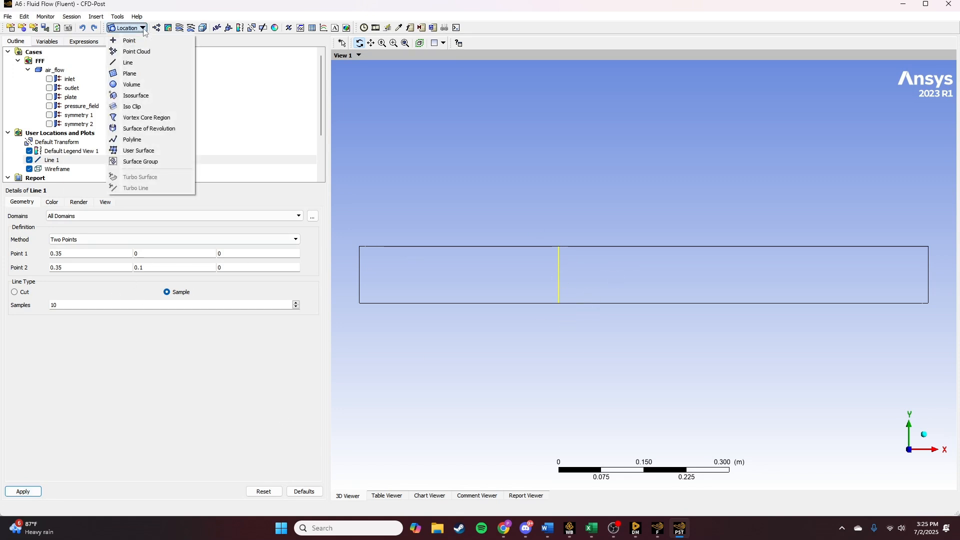
pyautogui.click(140, 61)
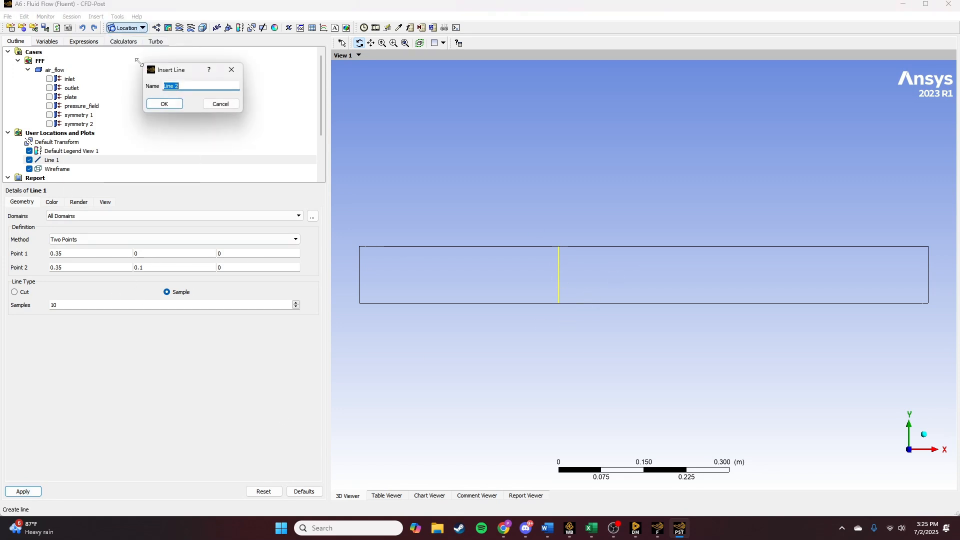
pyautogui.click(162, 105)
pyautogui.click(98, 255)
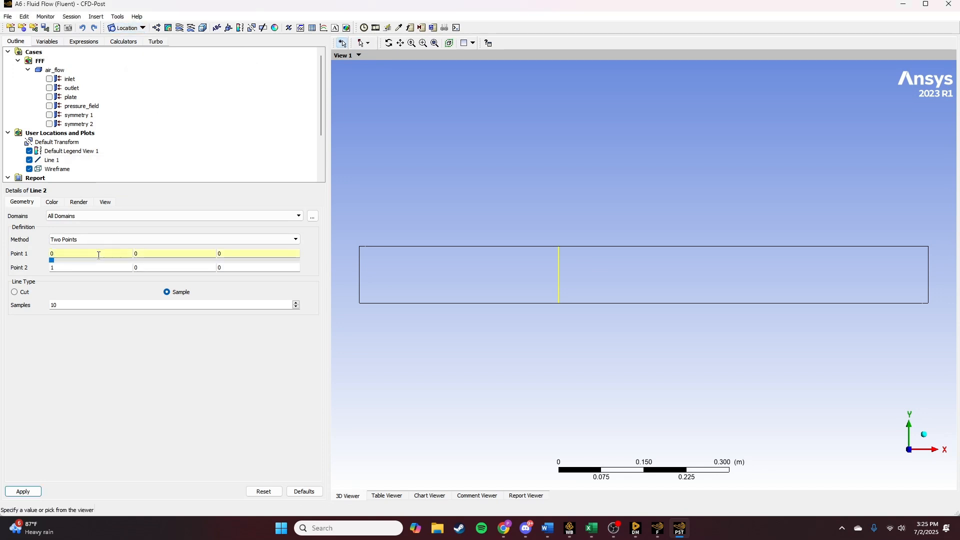
pyautogui.write('.75')
pyautogui.press('Tab')
pyautogui.write('0.')
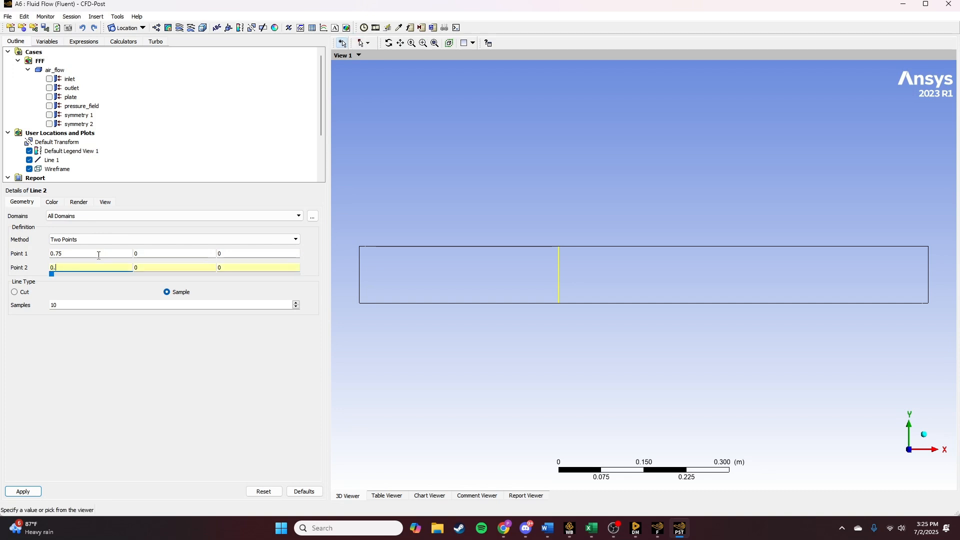
pyautogui.write('75')
pyautogui.press('Tab')
pyautogui.press('Tab')
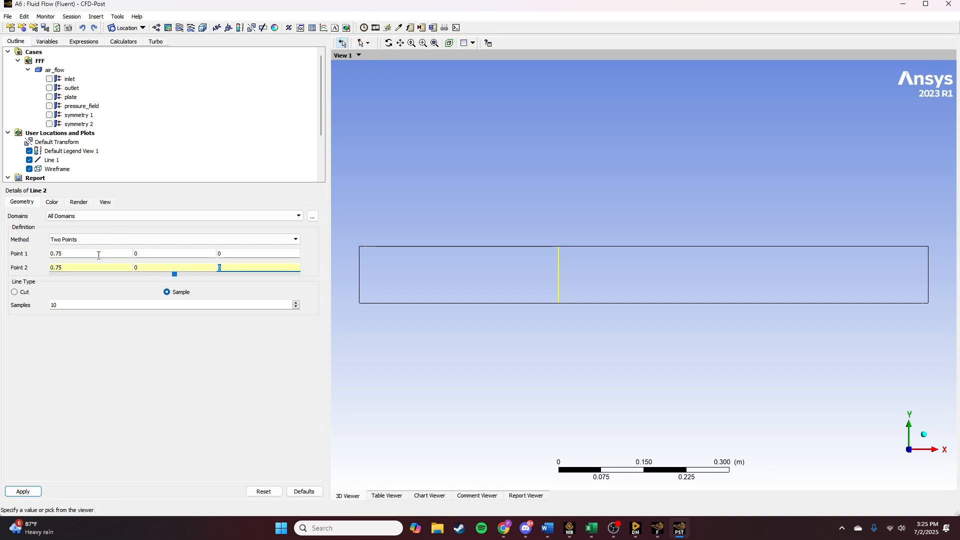
pyautogui.click(159, 270)
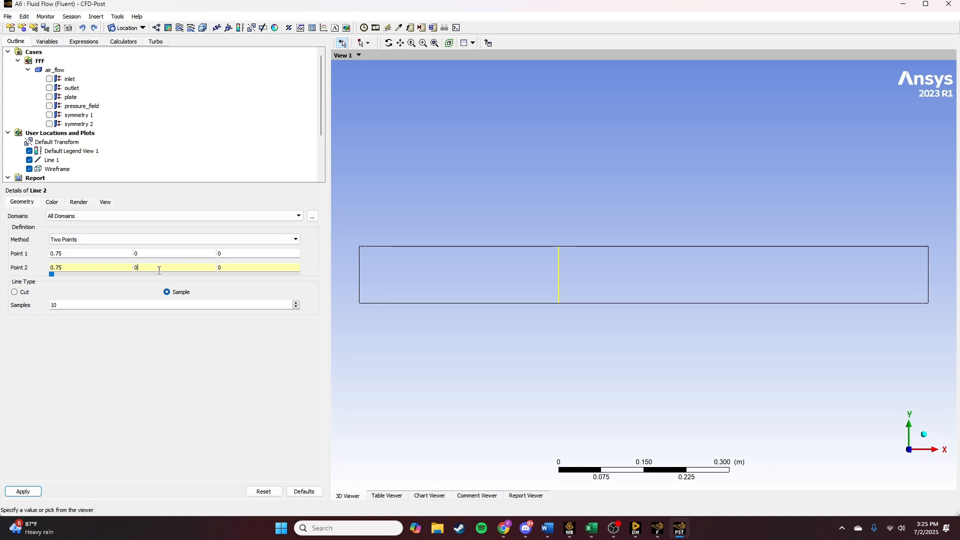
pyautogui.write('.1')
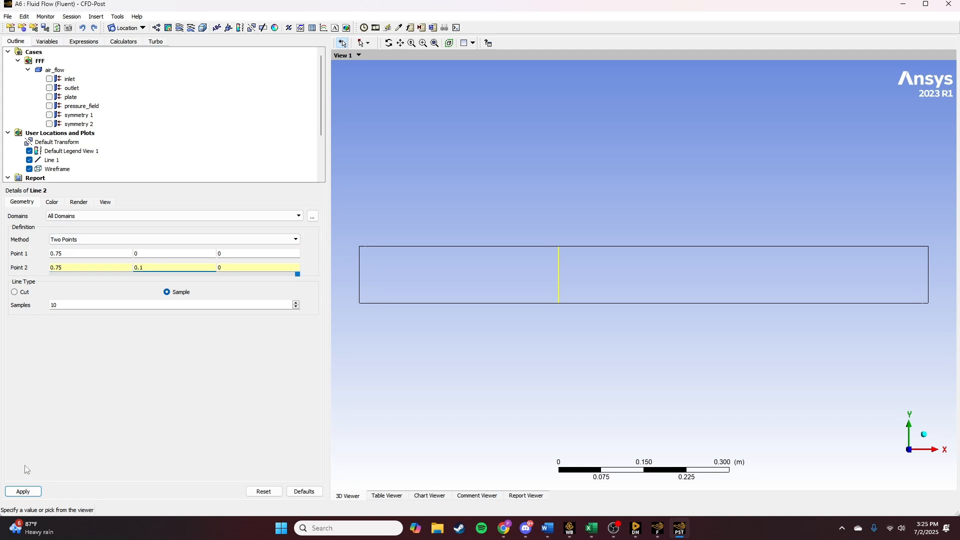
pyautogui.click(24, 491)
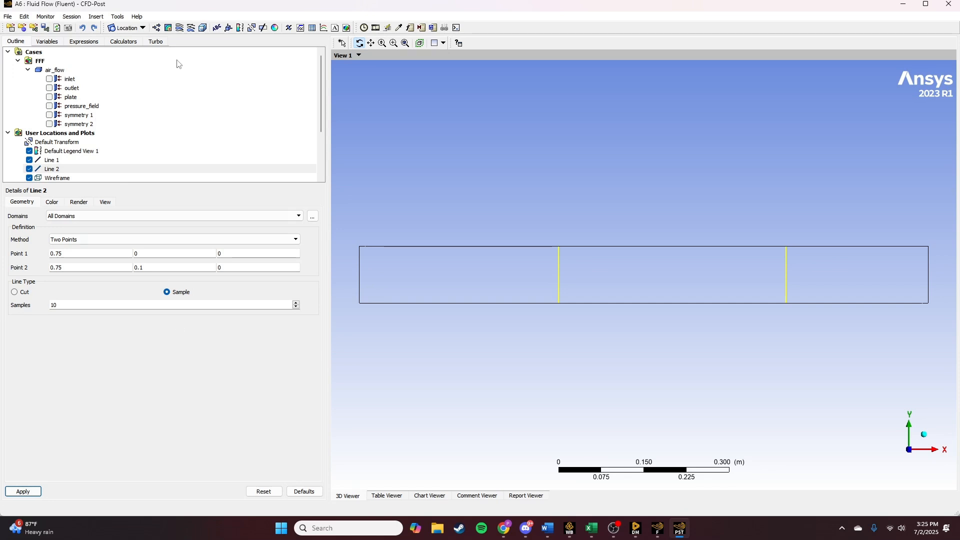
# - Insert a chart named Velocity Profile with two data series named 35 cm and 75 cm
pyautogui.click(323, 28)
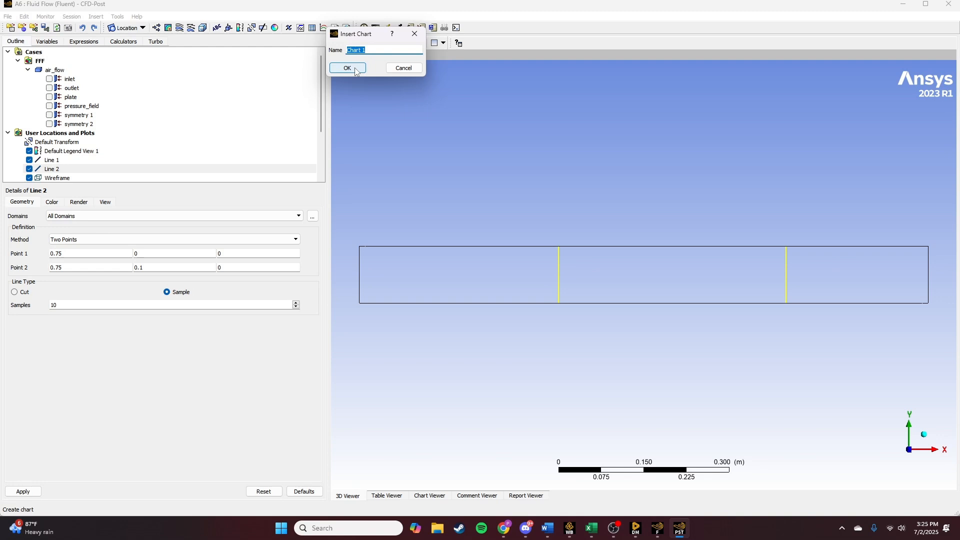
pyautogui.write('Velocity Profile')
pyautogui.click(355, 69)
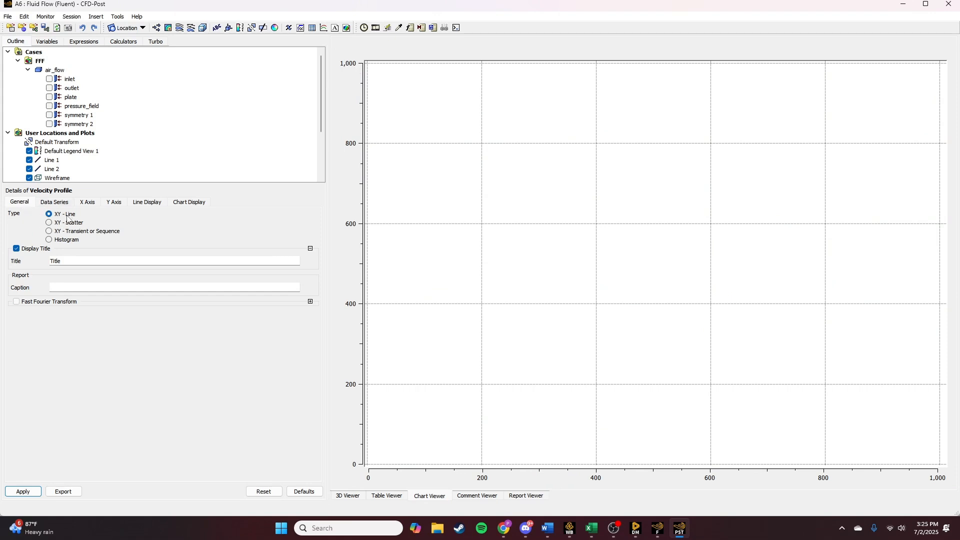
pyautogui.click(54, 203)
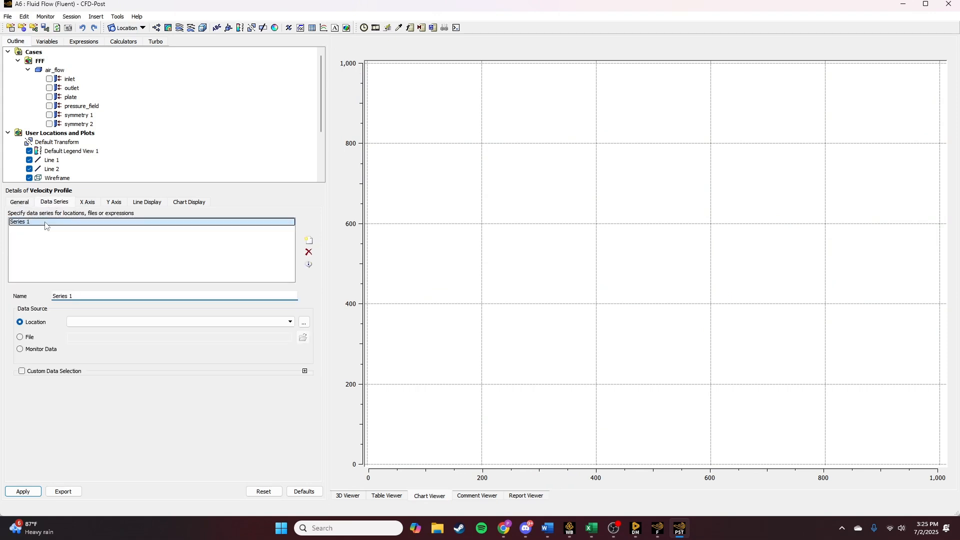
pyautogui.tripleClick(77, 295)
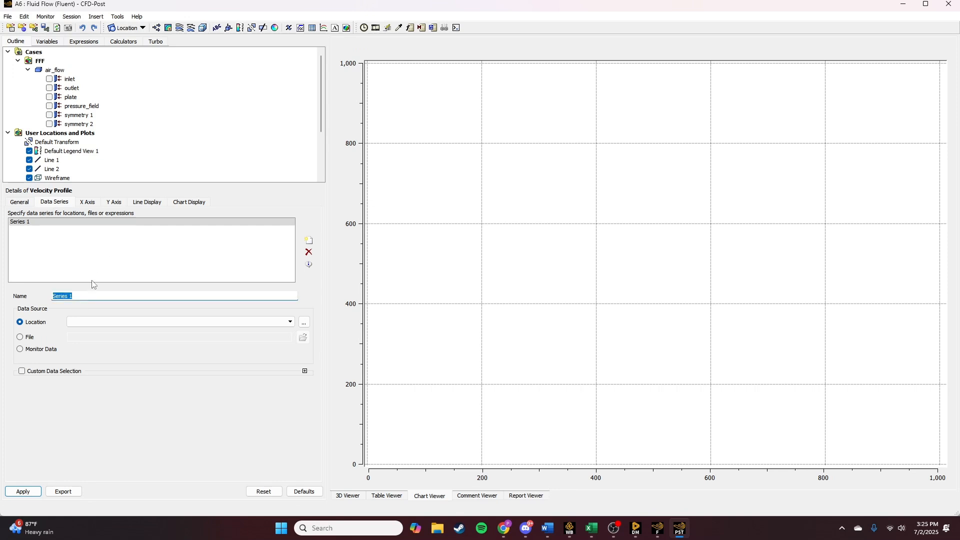
pyautogui.write('35')
pyautogui.click(309, 241)
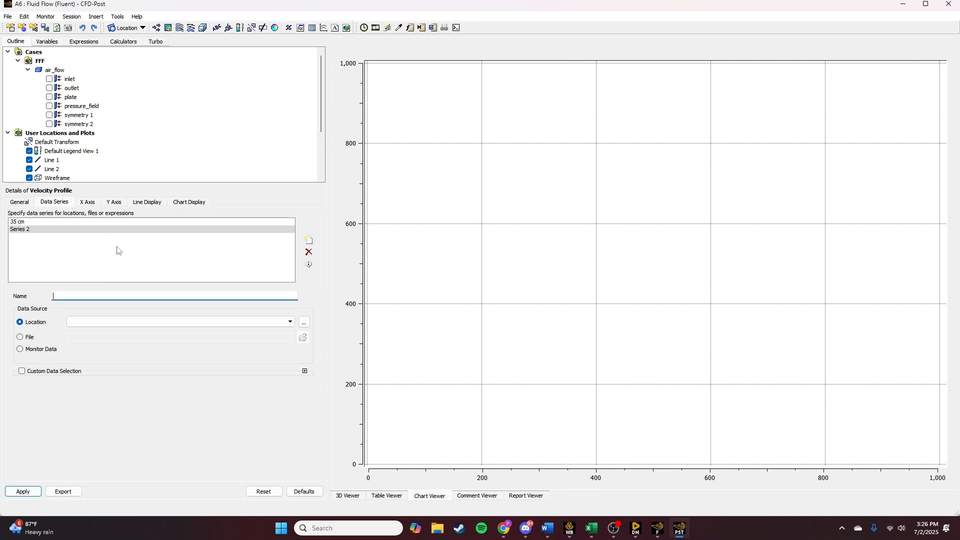
pyautogui.write('75')
# - Assign Line 1 as the location of the 35 cm series and Line 2 to the 75 cm series, and apply
pyautogui.click(43, 222)
pyautogui.click(100, 322)
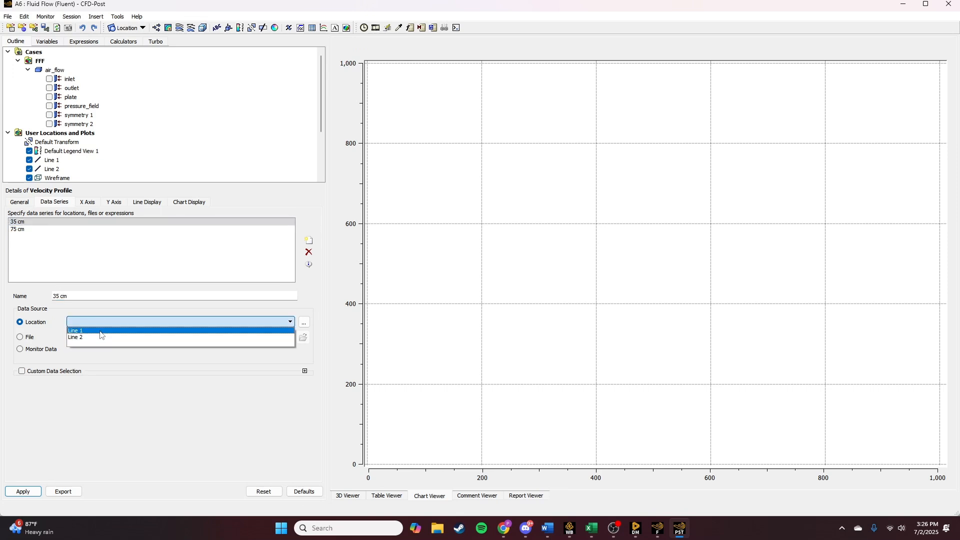
pyautogui.click(100, 331)
pyautogui.click(52, 230)
pyautogui.click(119, 324)
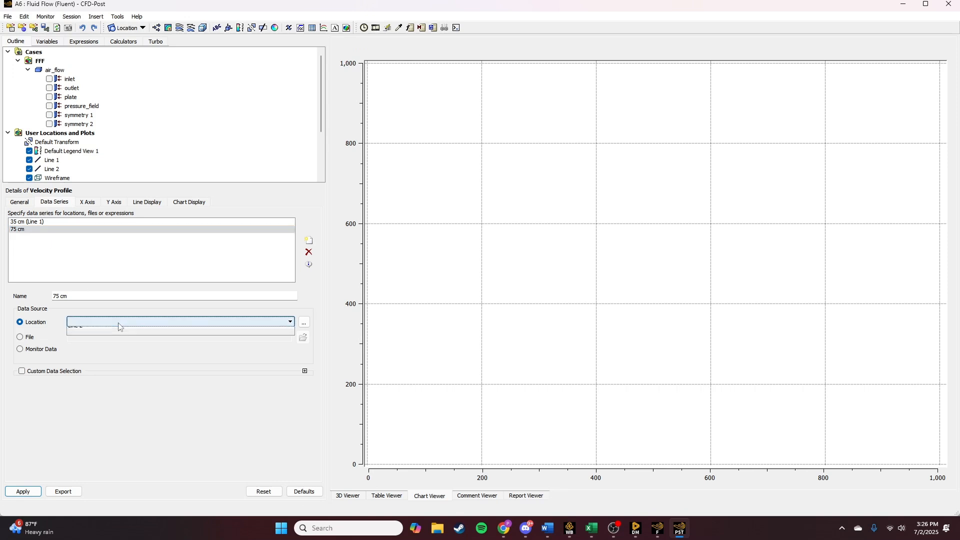
pyautogui.click(115, 331)
pyautogui.click(35, 490)
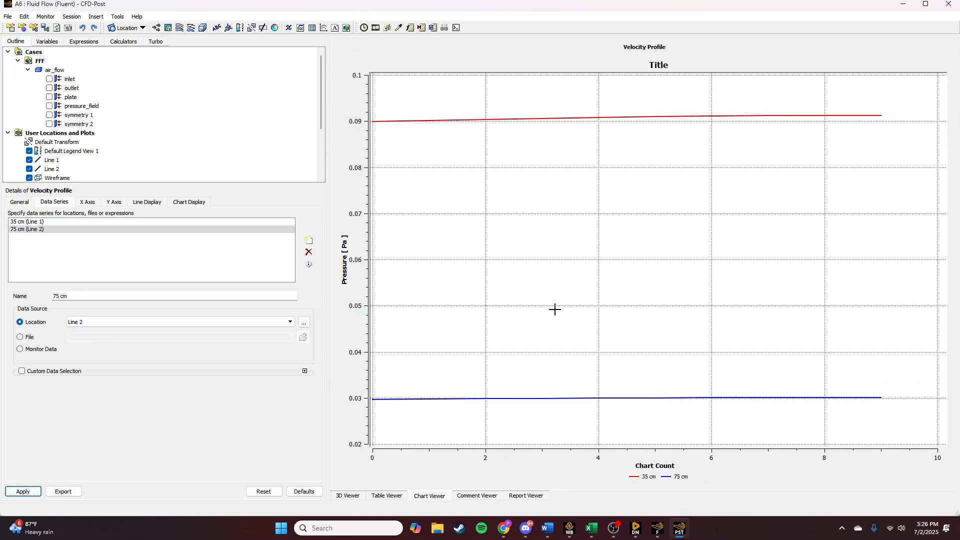
# - Set the chart's X-axis variable to a velocity quantity and the Y-axis variable to Y
pyautogui.click(142, 223)
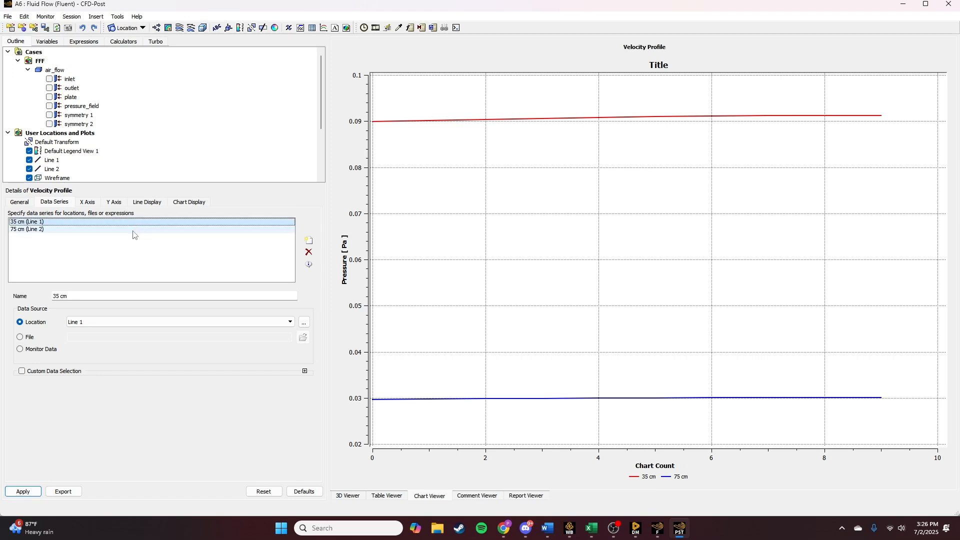
pyautogui.click(132, 229)
pyautogui.click(87, 202)
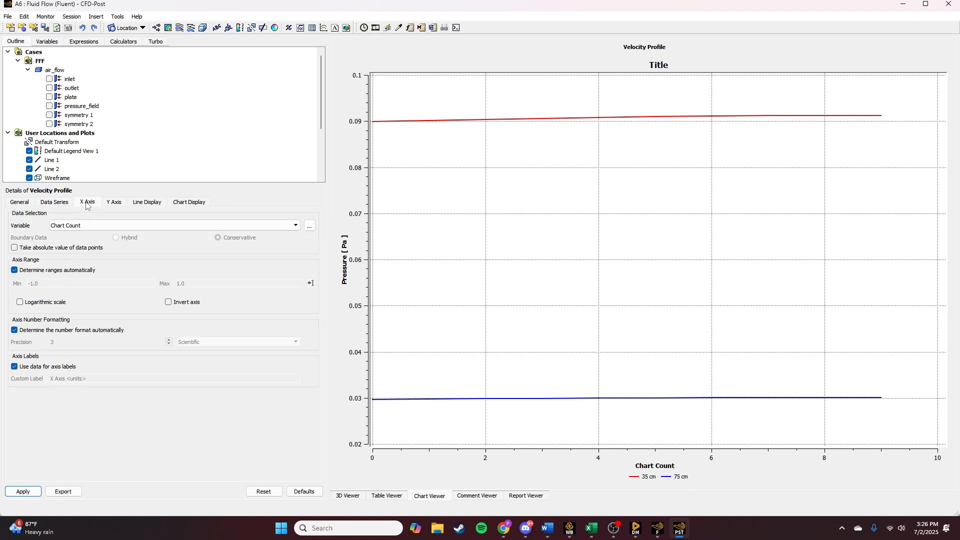
pyautogui.click(89, 225)
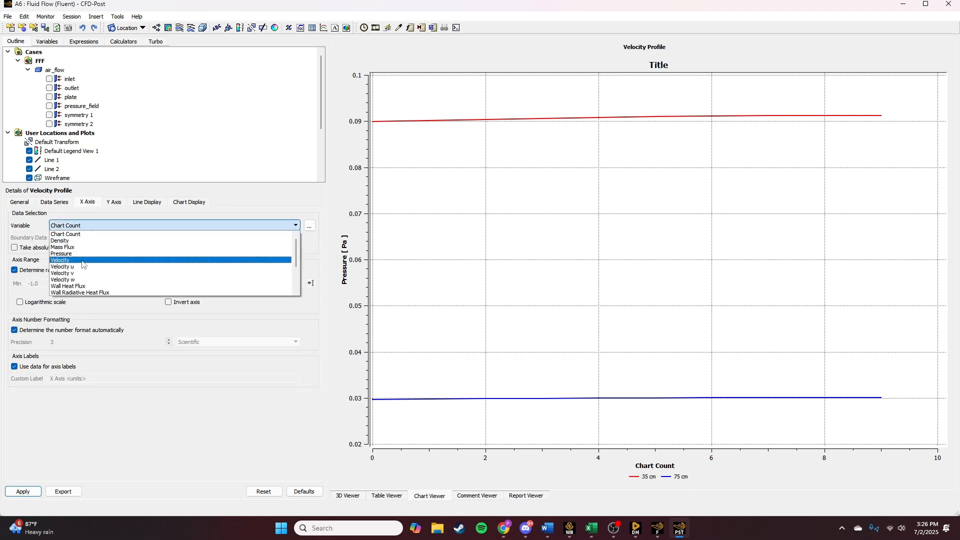
pyautogui.click(82, 273)
pyautogui.click(113, 202)
pyautogui.click(104, 225)
pyautogui.scroll(-4, 80, 270)
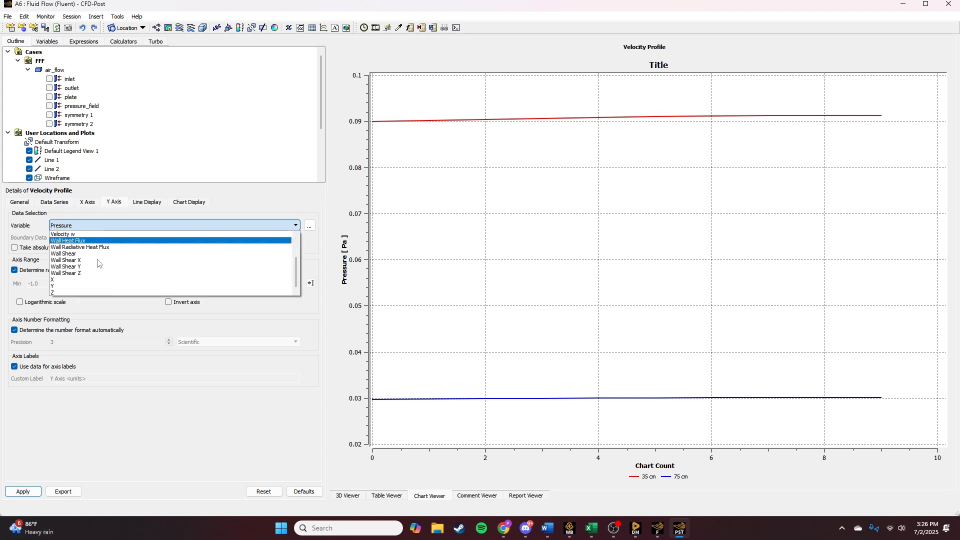
pyautogui.click(83, 286)
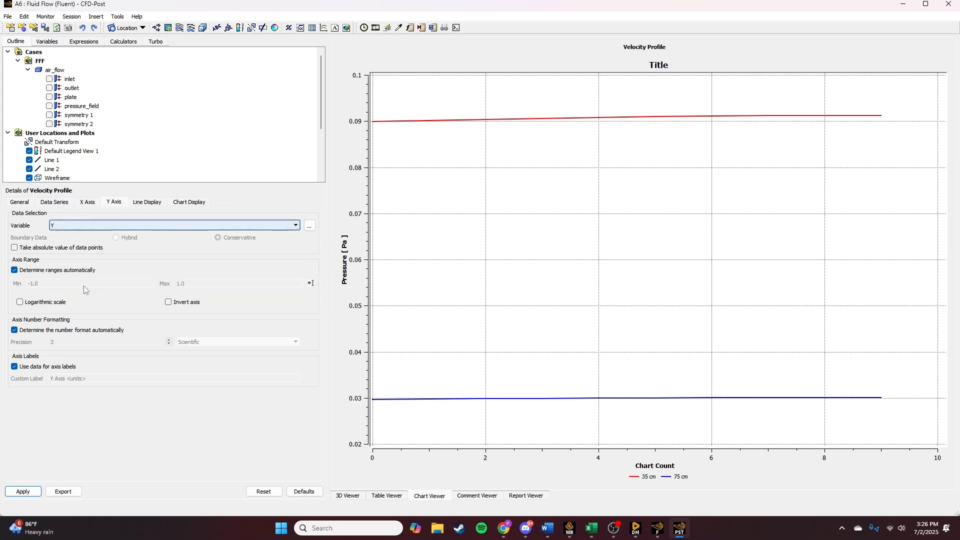
# - Review the chart's general, line and chart display settings and apply the updated velocity profile chart
pyautogui.click(9, 204)
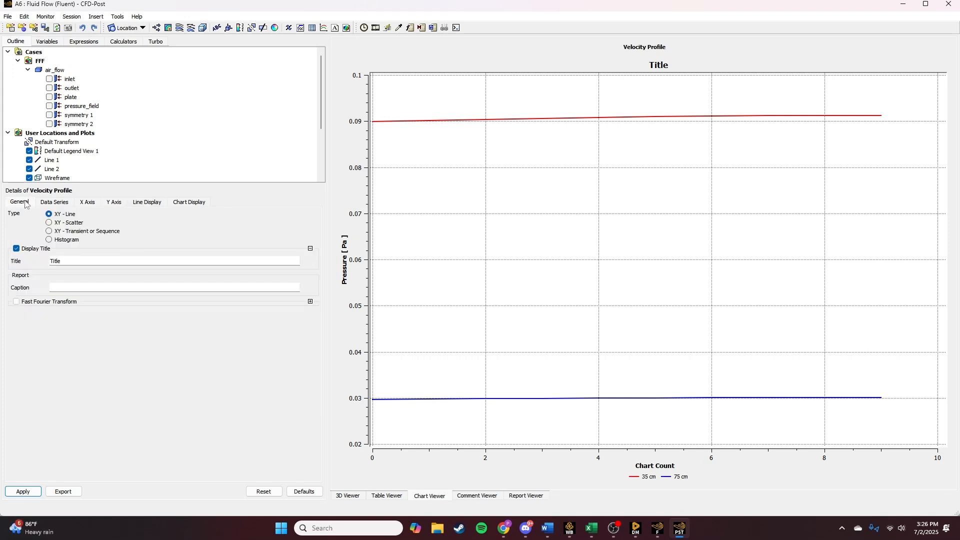
pyautogui.click(145, 202)
pyautogui.click(29, 202)
pyautogui.click(151, 202)
pyautogui.click(184, 199)
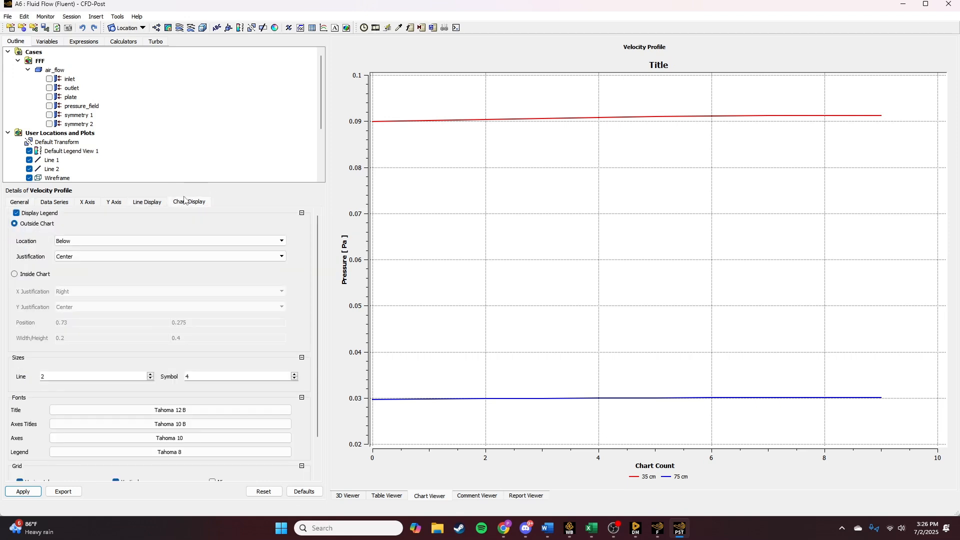
pyautogui.click(22, 202)
pyautogui.click(22, 490)
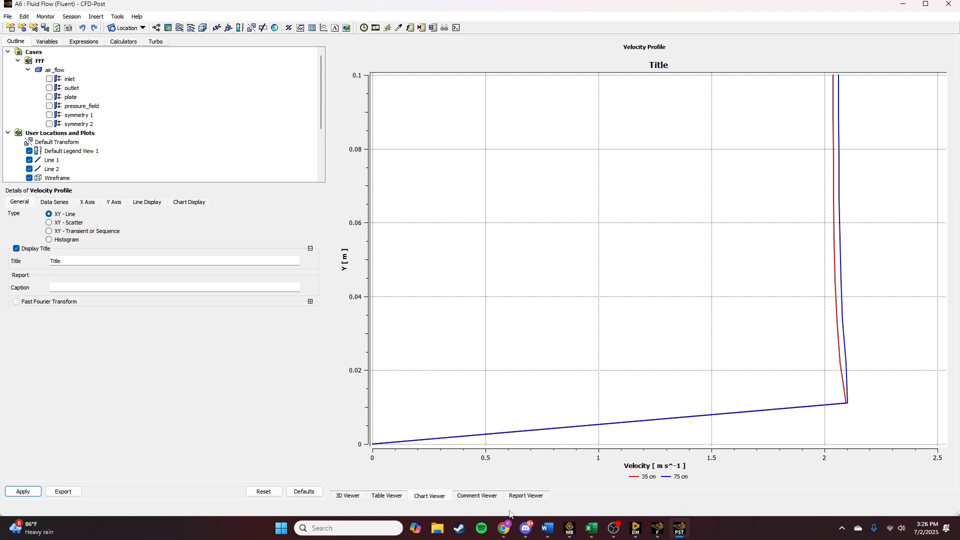
# - Switch to Fluent and open the Report Definitions dialog under Solution
pyautogui.click(660, 536)
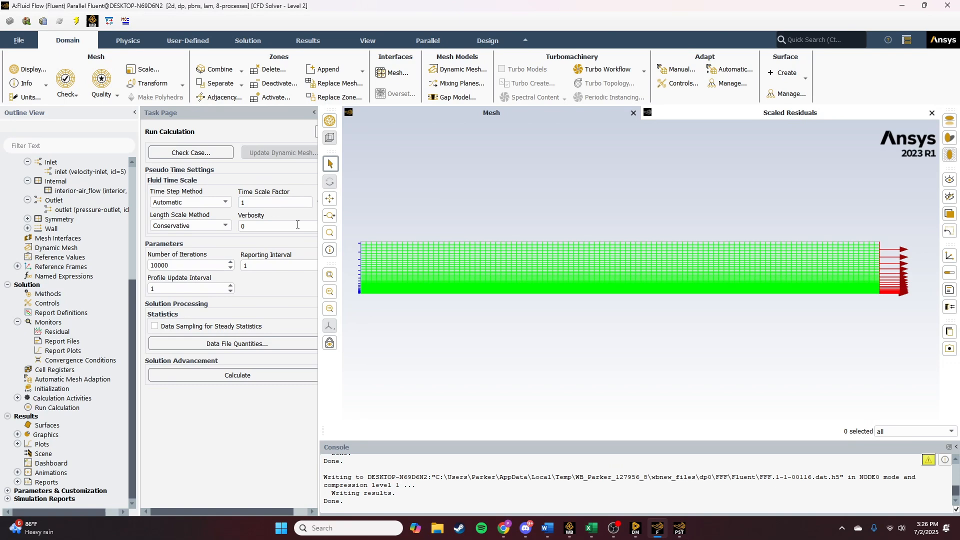
pyautogui.click(314, 112)
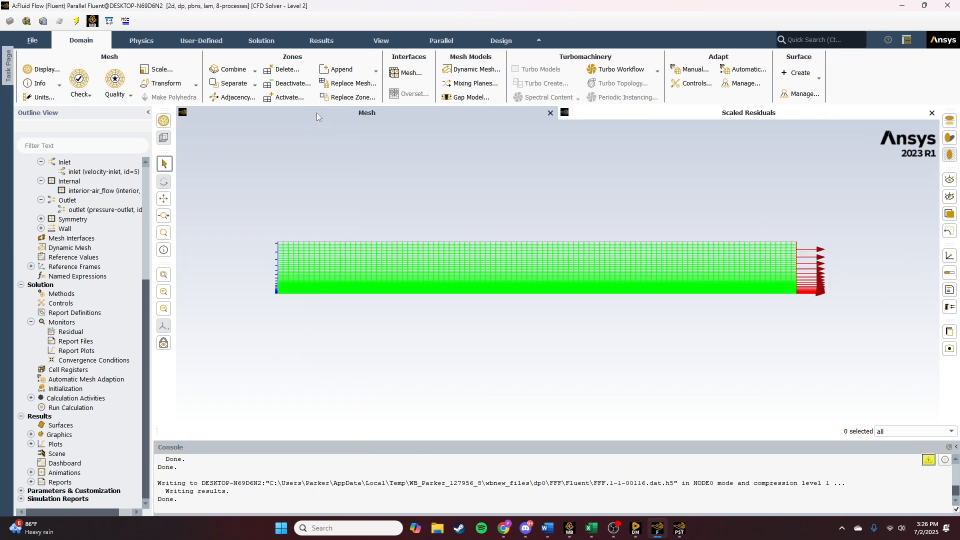
pyautogui.click(7, 67)
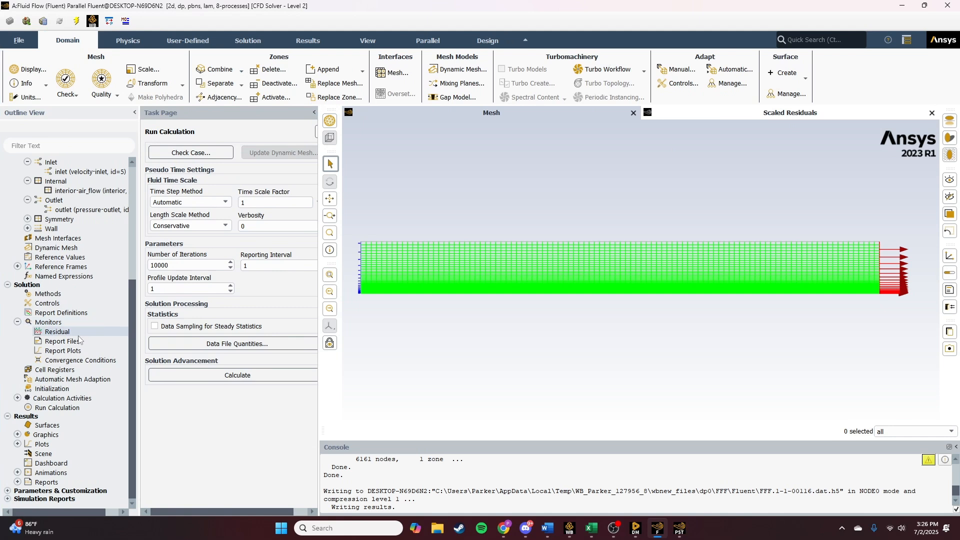
pyautogui.click(17, 322)
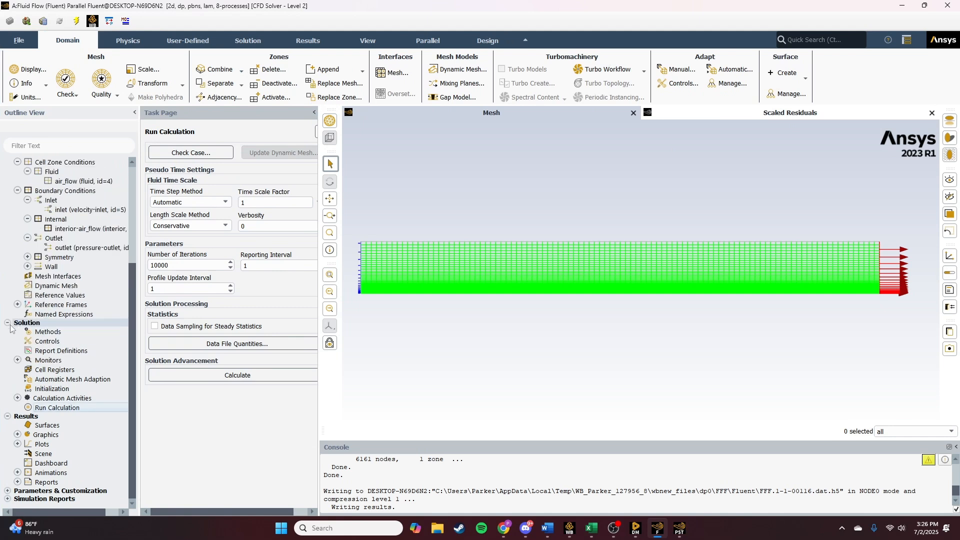
pyautogui.doubleClick(39, 352)
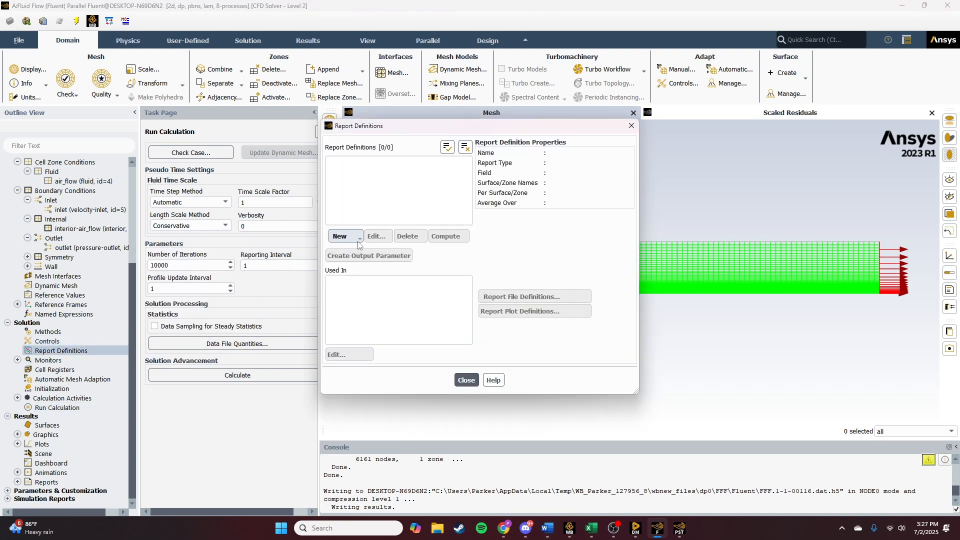
# - Compute the drag coefficient on the plate with a new drag report printed to console, select the result, and cancel the definition
pyautogui.click(345, 236)
pyautogui.moveTo(368, 275)
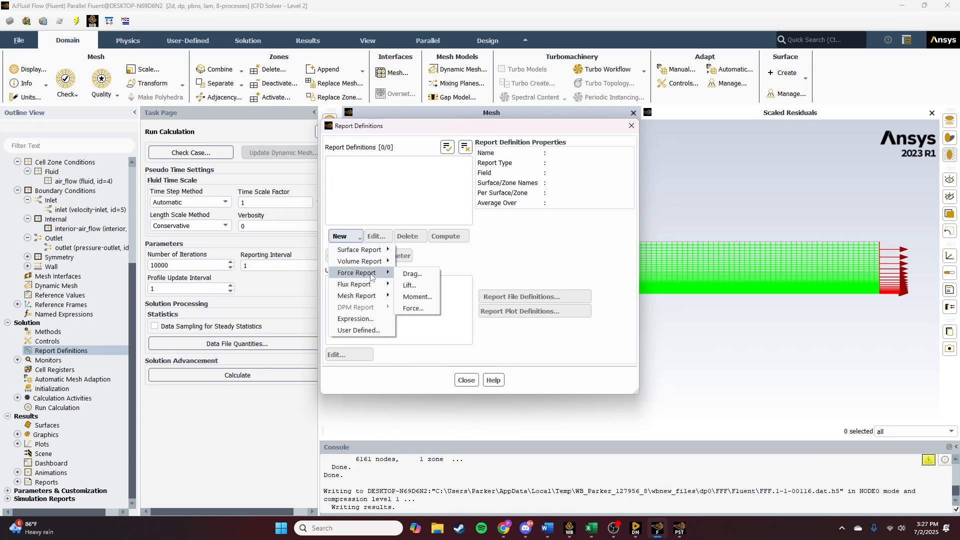
pyautogui.click(407, 274)
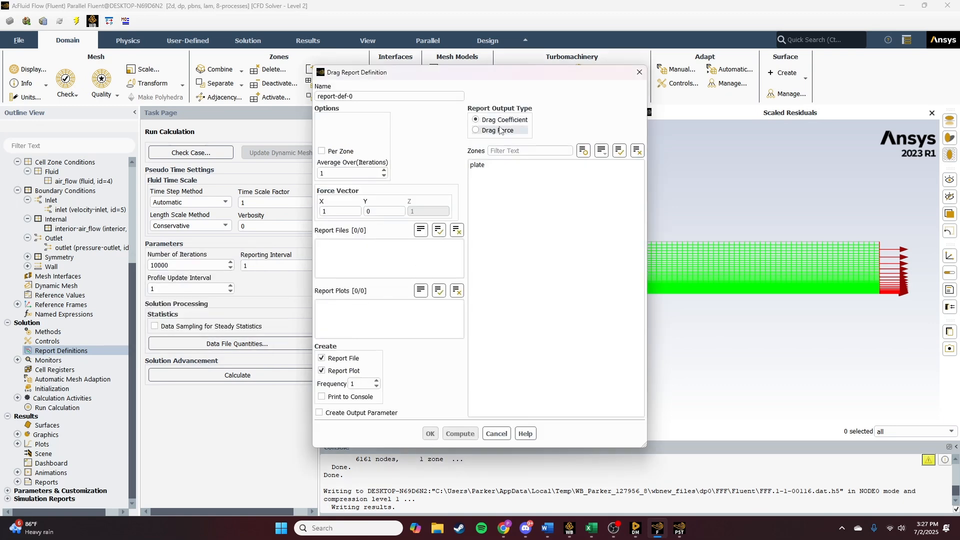
pyautogui.click(483, 165)
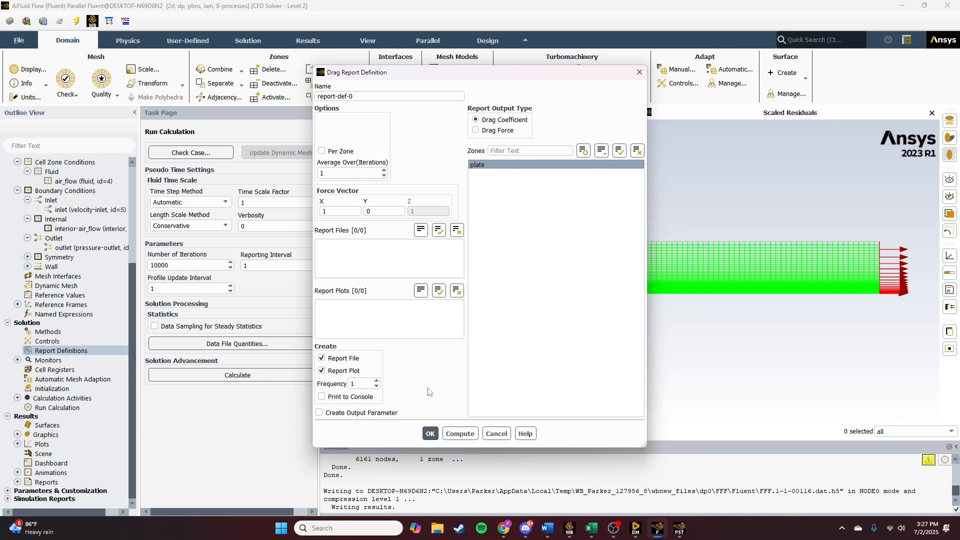
pyautogui.click(322, 397)
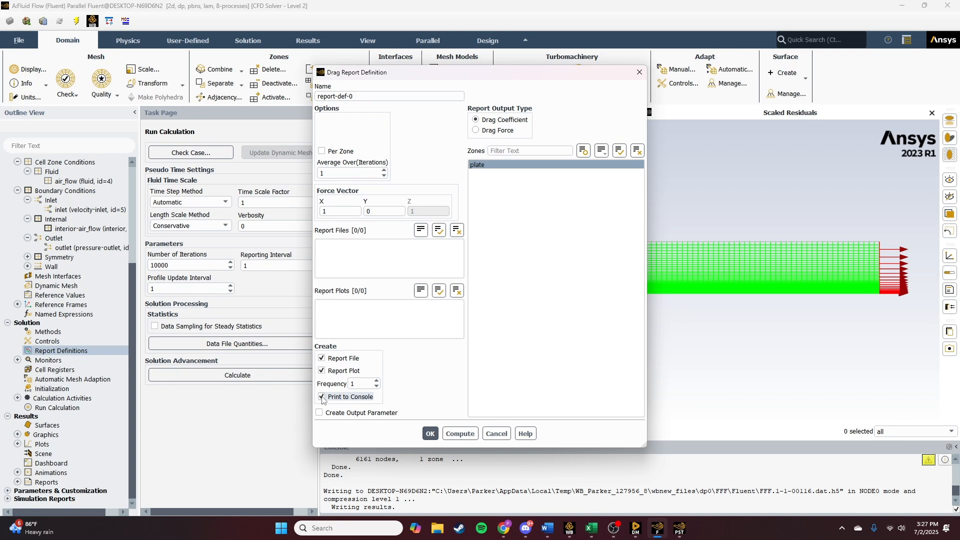
pyautogui.click(454, 434)
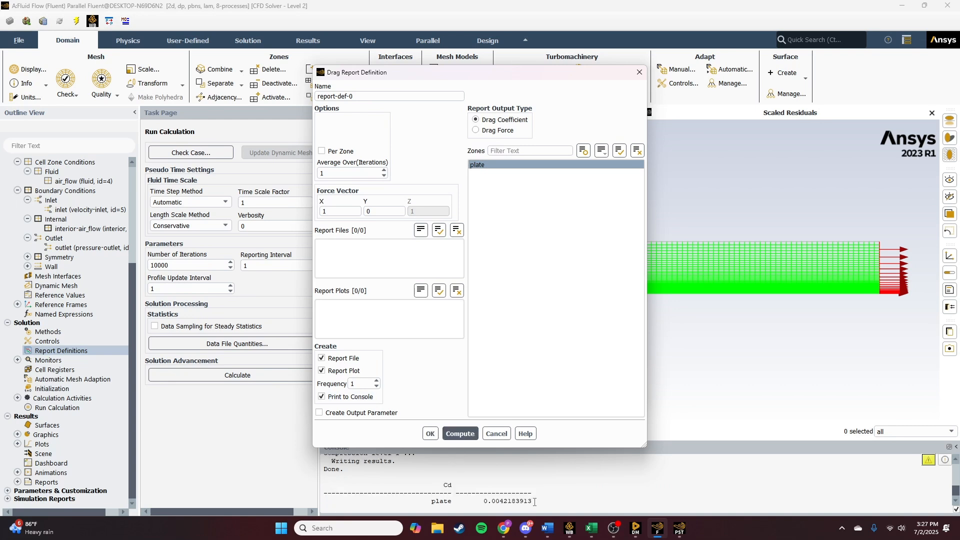
pyautogui.moveTo(534, 501)
pyautogui.mouseDown()
pyautogui.moveTo(323, 502)
pyautogui.moveTo(550, 496)
pyautogui.moveTo(512, 507)
pyautogui.moveTo(344, 475)
pyautogui.mouseUp()
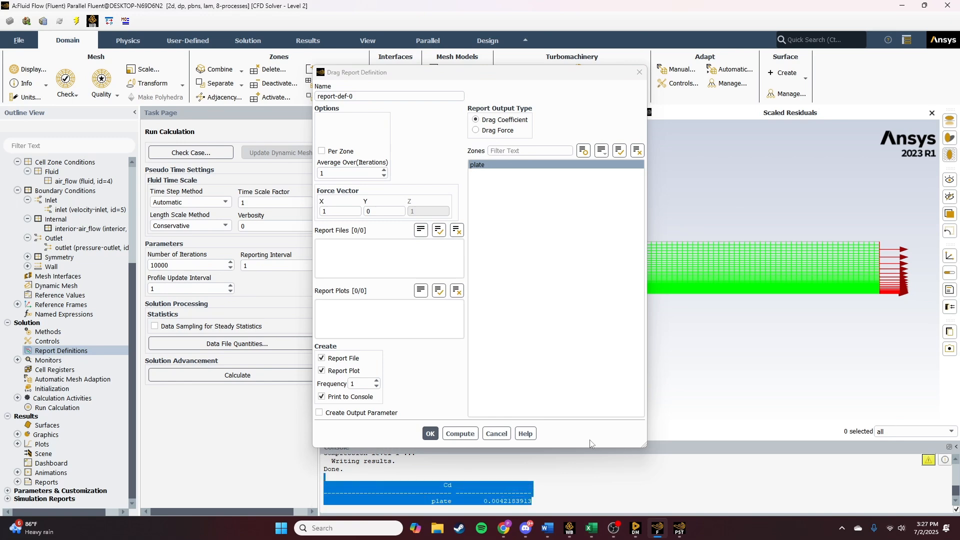
pyautogui.click(497, 434)
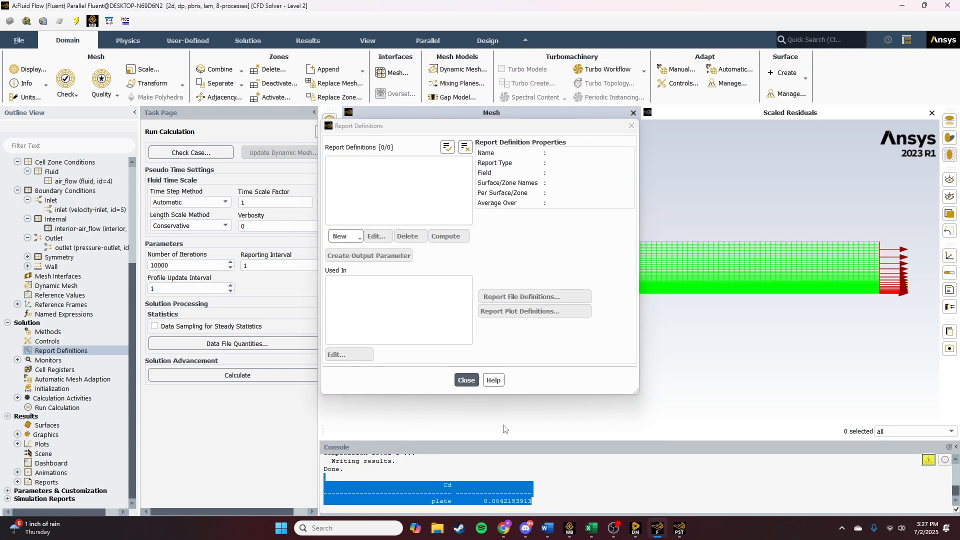
# - Close the report definitions and display a filled velocity magnitude contour on the air_flow surface only
pyautogui.click(630, 127)
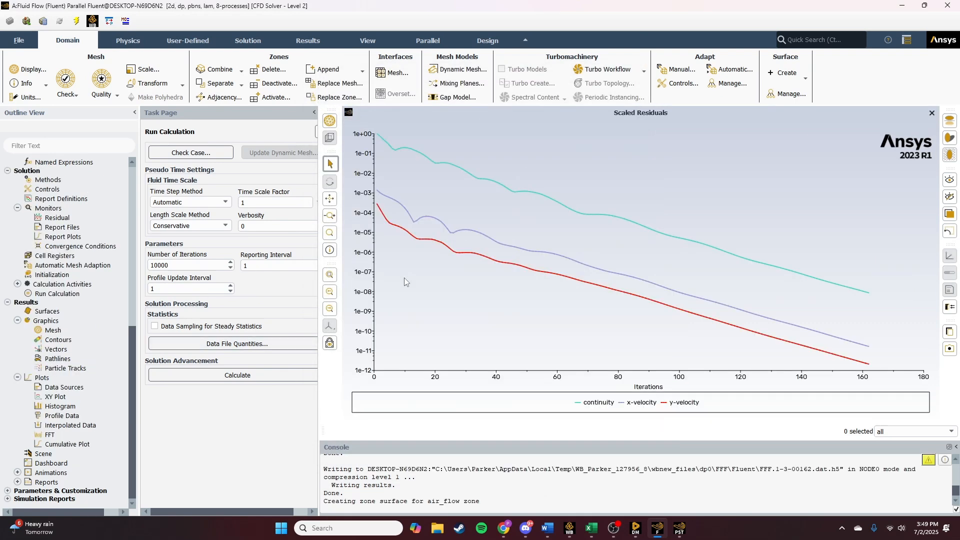
pyautogui.doubleClick(56, 340)
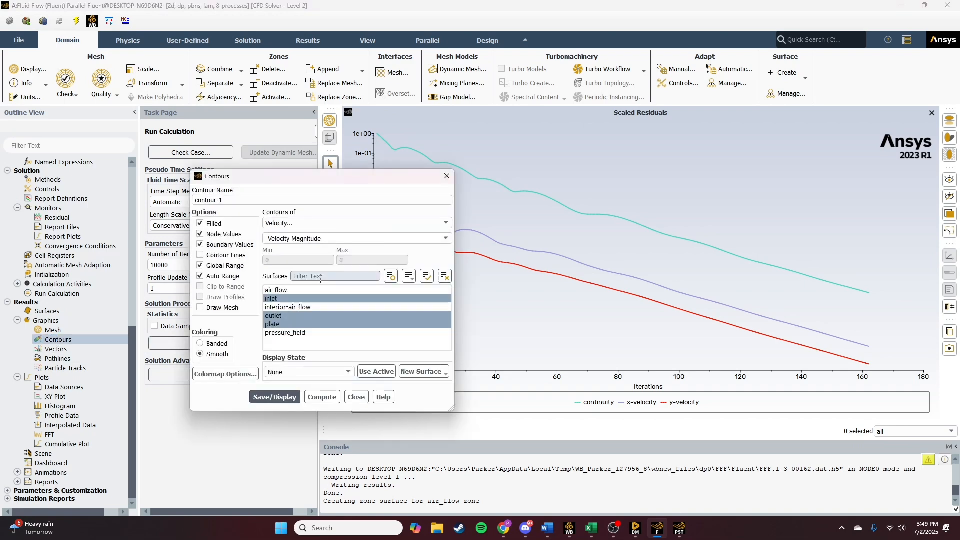
pyautogui.click(300, 223)
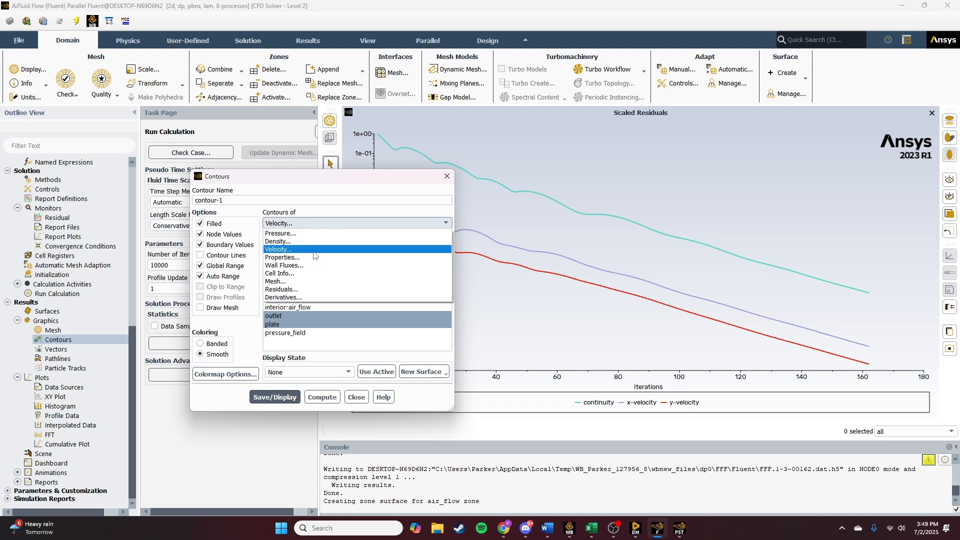
pyautogui.click(313, 250)
pyautogui.click(303, 299)
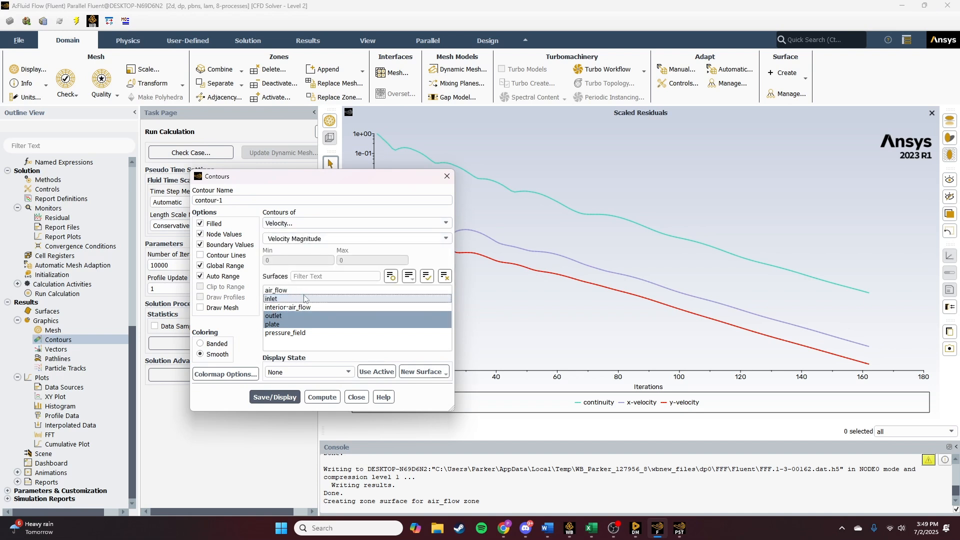
pyautogui.click(302, 292)
pyautogui.click(302, 316)
pyautogui.click(302, 324)
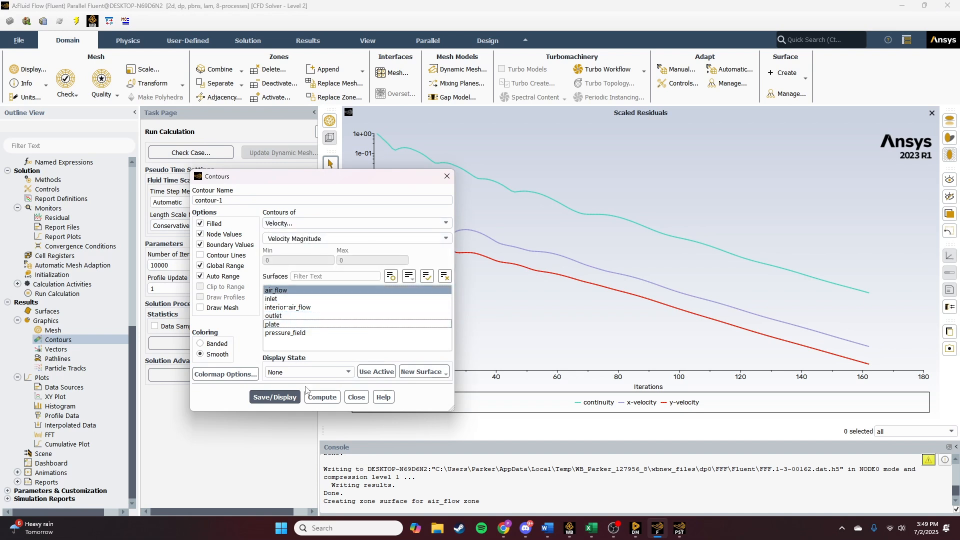
pyautogui.click(279, 397)
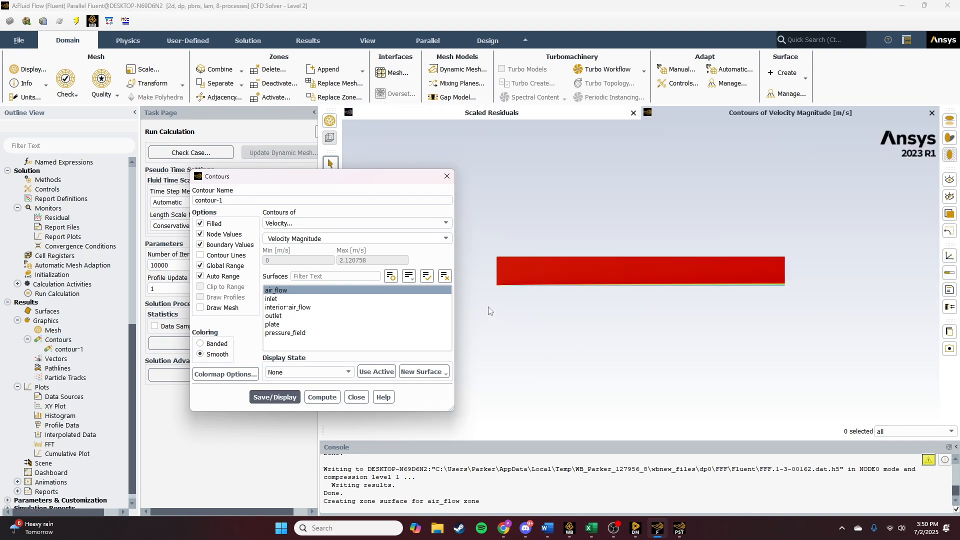
pyautogui.click(353, 397)
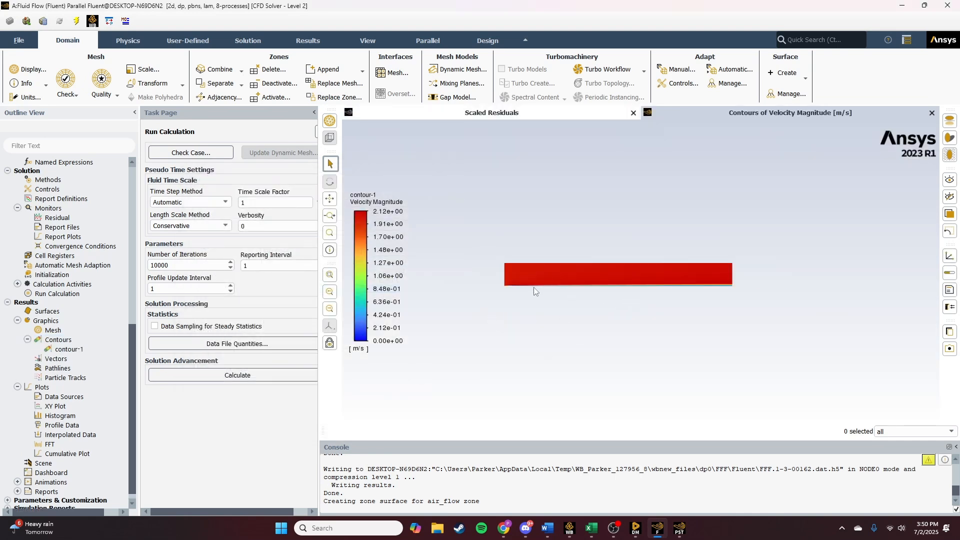
# - Zoom and pan across the velocity contour to examine the boundary layer along the plate
pyautogui.scroll(2, 533, 292)
pyautogui.scroll(5, 533, 294)
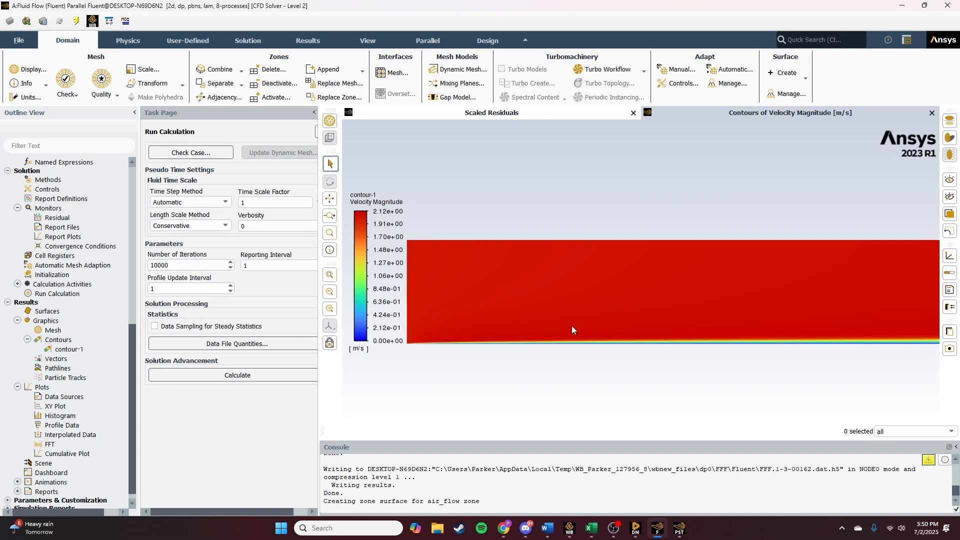
pyautogui.moveTo(839, 326); pyautogui.dragTo(538, 322, button='middle')
pyautogui.moveTo(774, 320); pyautogui.dragTo(537, 317, button='middle')
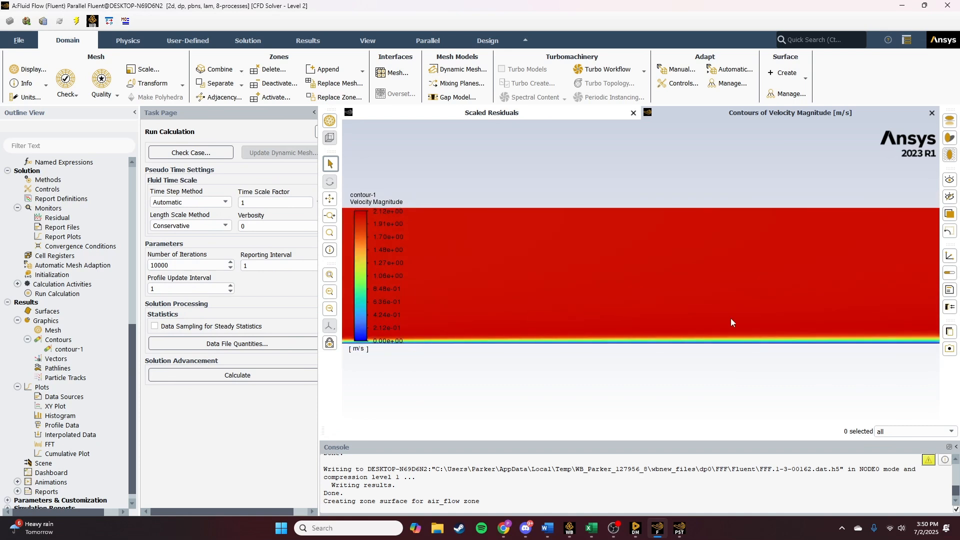
pyautogui.moveTo(823, 313); pyautogui.dragTo(530, 313, button='middle')
pyautogui.scroll(2, 815, 324)
pyautogui.moveTo(822, 325); pyautogui.dragTo(517, 312, button='middle')
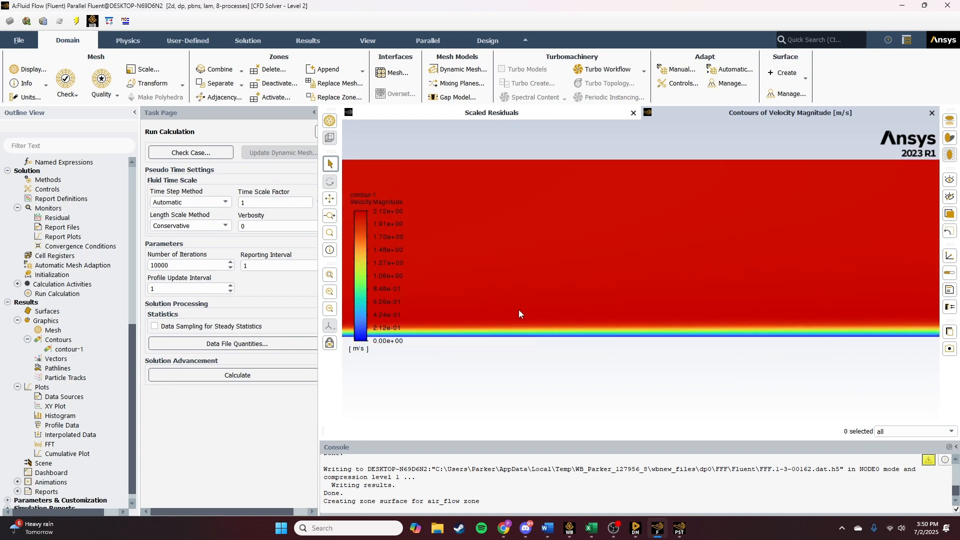
pyautogui.moveTo(855, 311); pyautogui.dragTo(516, 324, button='middle')
pyautogui.moveTo(815, 325); pyautogui.dragTo(583, 322, button='middle')
pyautogui.scroll(-1, 583, 322)
pyautogui.scroll(2, 860, 327)
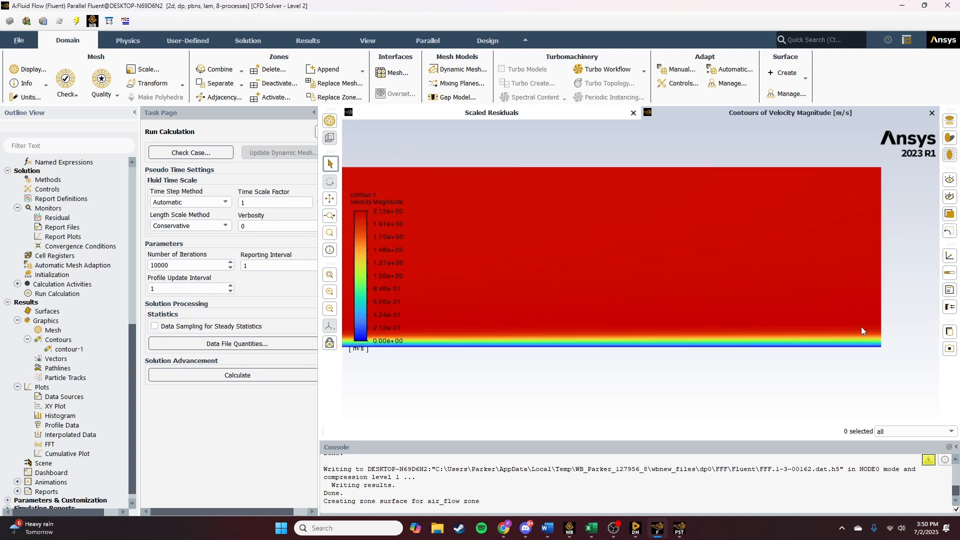
pyautogui.scroll(4, 862, 328)
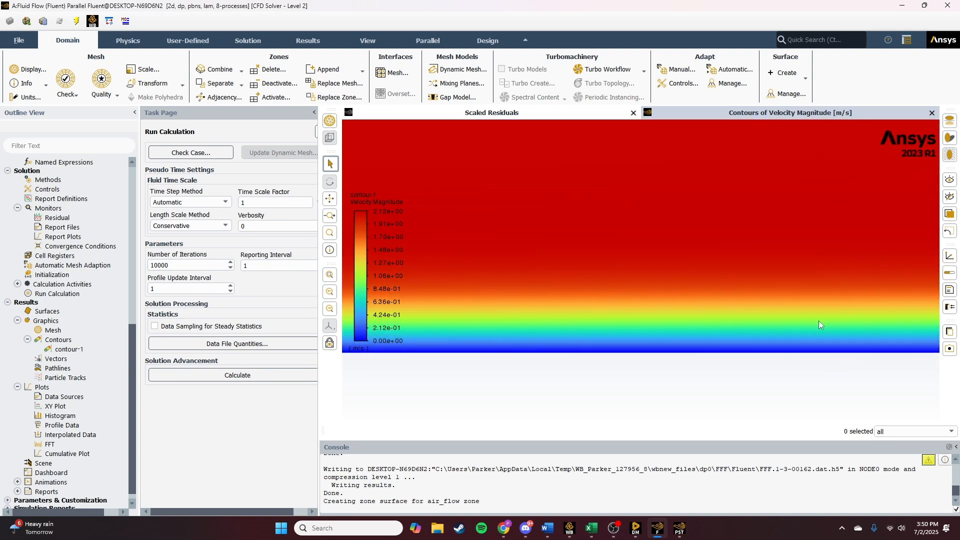
pyautogui.moveTo(818, 320); pyautogui.dragTo(763, 324, button='middle')
pyautogui.scroll(-3, 652, 331)
pyautogui.scroll(-2, 583, 328)
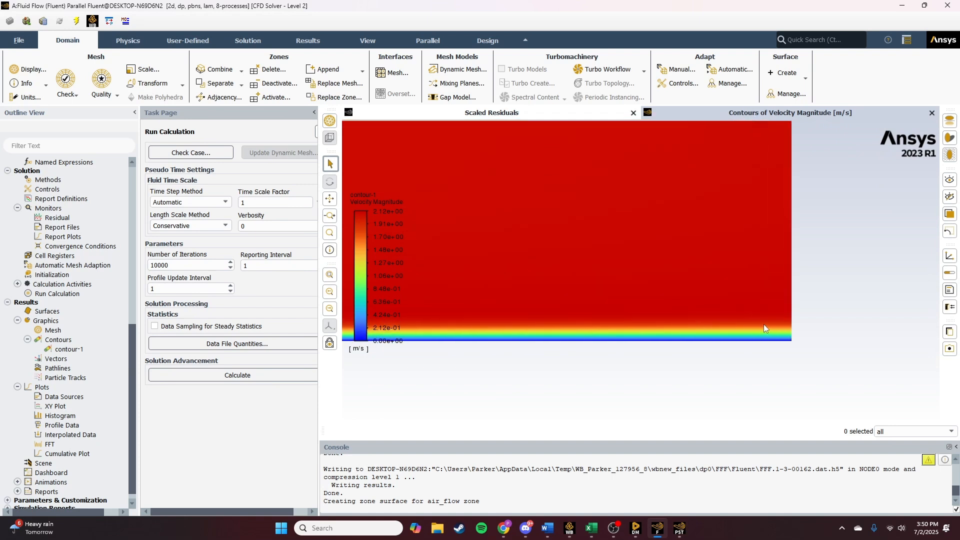
pyautogui.scroll(-3, 591, 328)
pyautogui.scroll(-5, 655, 320)
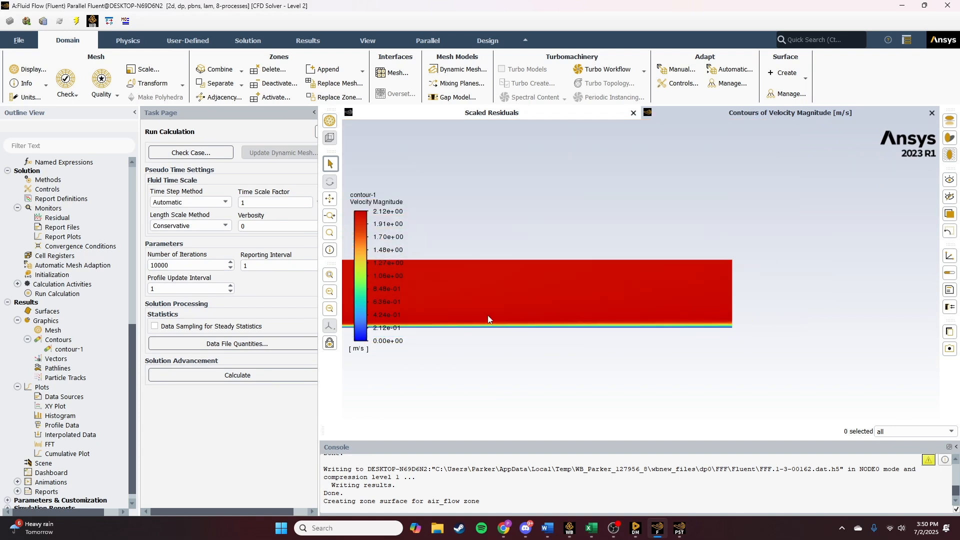
pyautogui.scroll(2, 594, 321)
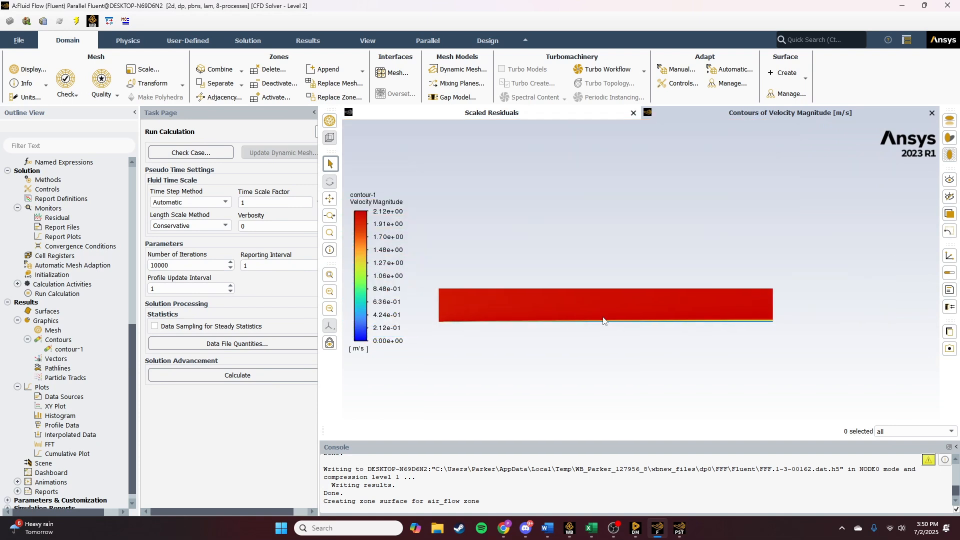
# - Display velocity vectors colored by velocity magnitude on the air_flow surface only, then close the vectors dialog
pyautogui.doubleClick(55, 359)
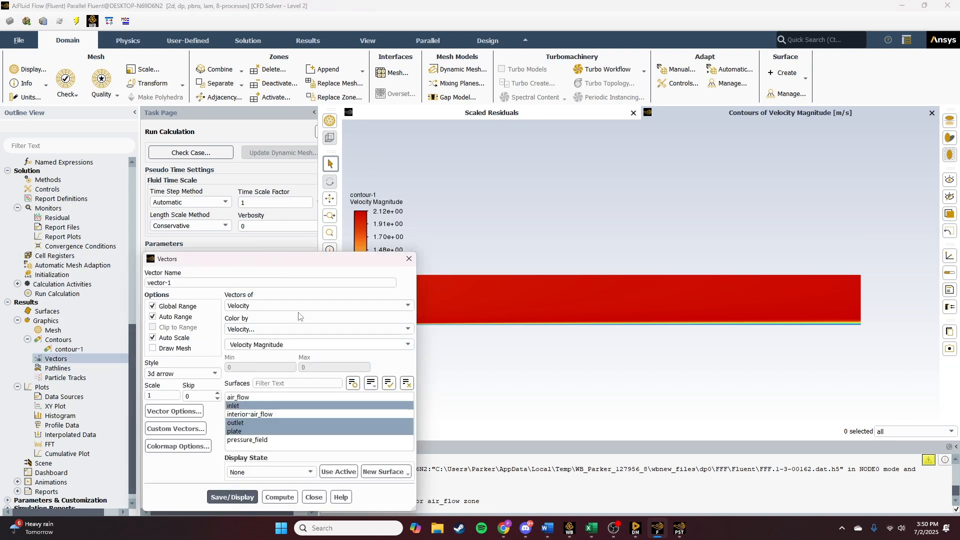
pyautogui.click(240, 405)
pyautogui.click(240, 397)
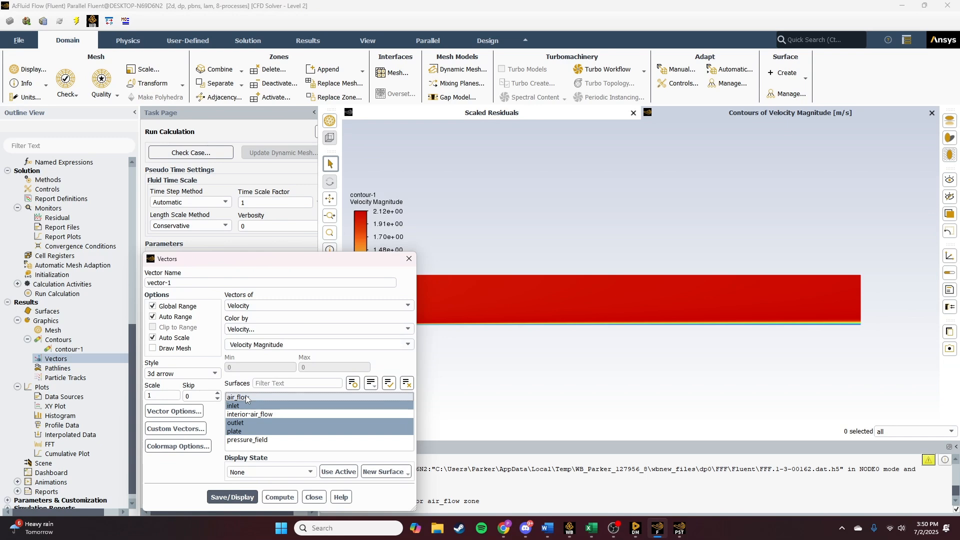
pyautogui.click(240, 423)
pyautogui.click(240, 431)
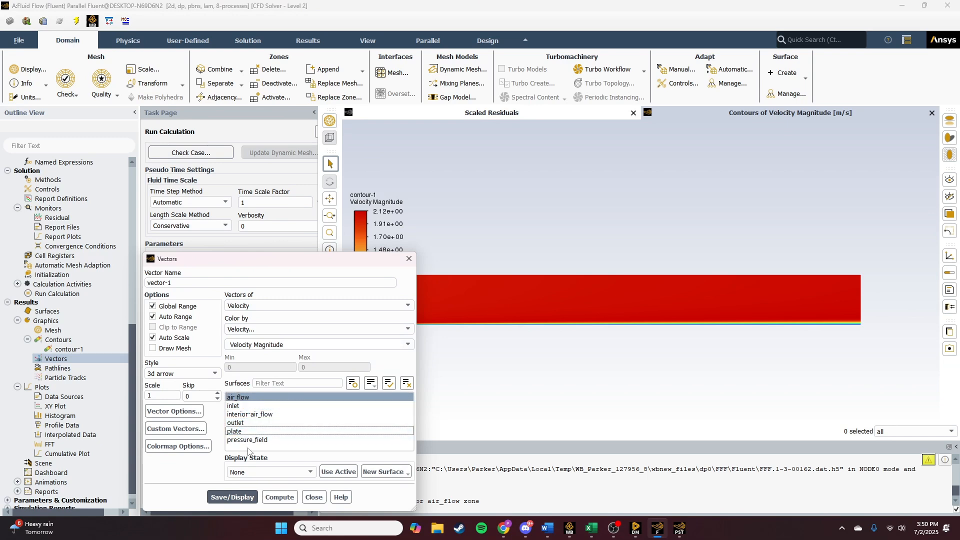
pyautogui.click(243, 498)
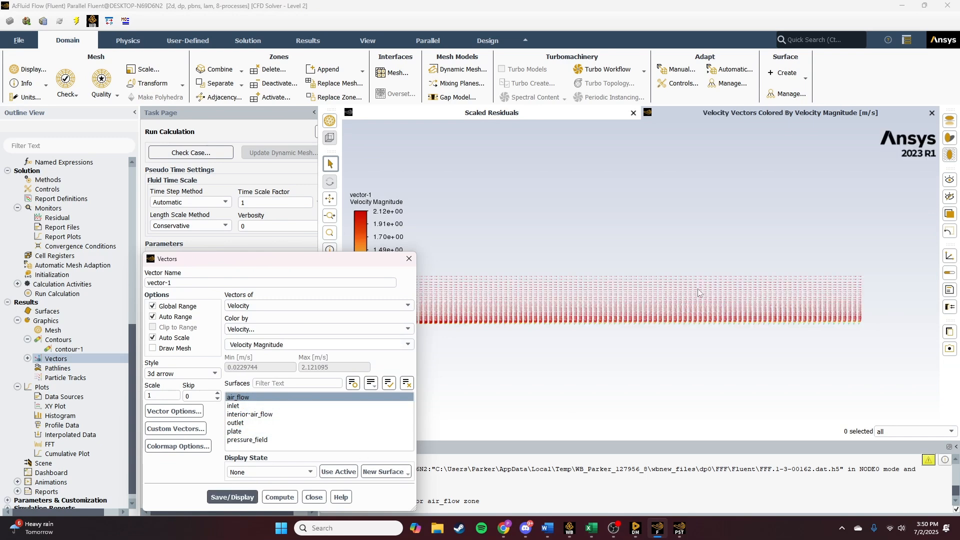
pyautogui.scroll(8, 698, 293)
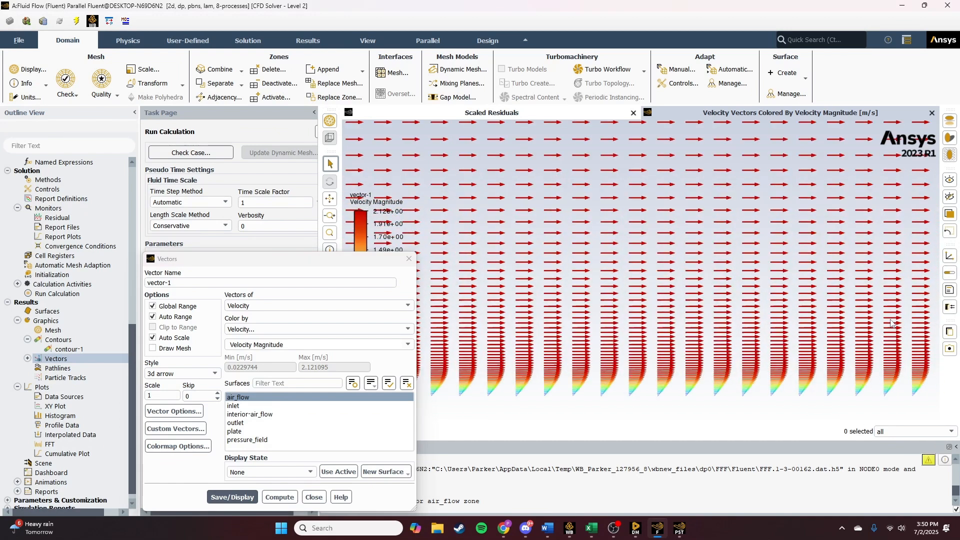
pyautogui.moveTo(892, 323); pyautogui.dragTo(534, 324, button='middle')
pyautogui.moveTo(814, 335); pyautogui.dragTo(588, 331, button='middle')
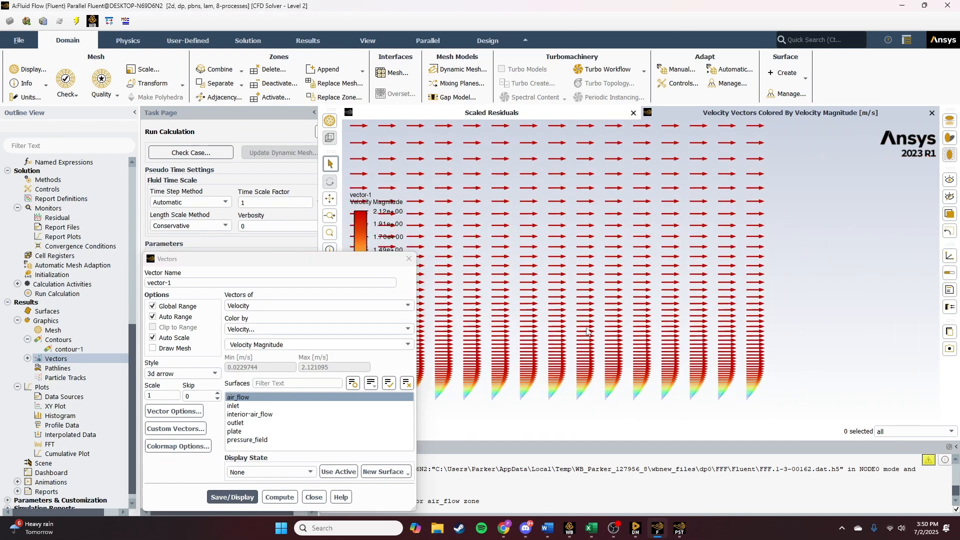
pyautogui.scroll(-2, 588, 331)
pyautogui.click(314, 497)
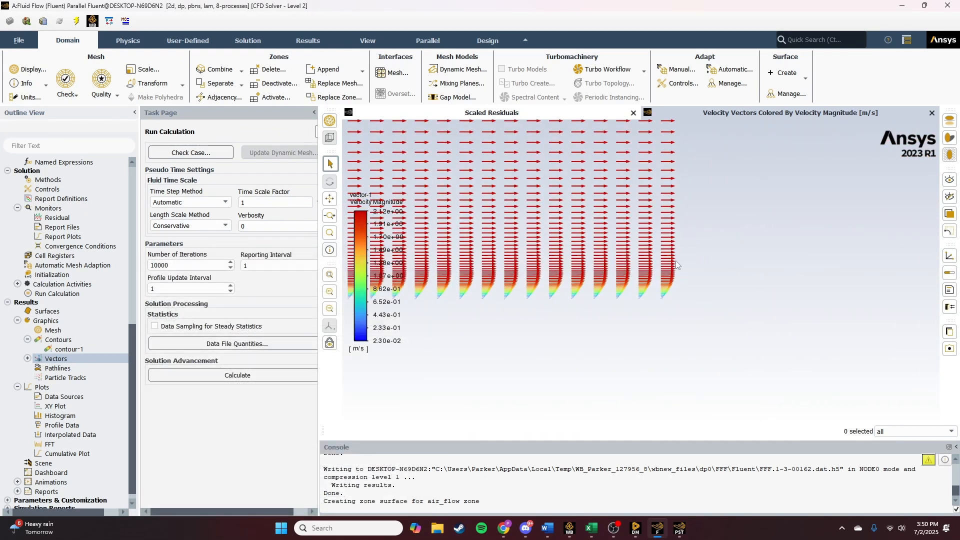
# - Zoom in on the velocity vectors near the plate to examine the boundary-layer profile shape
pyautogui.scroll(5, 675, 260)
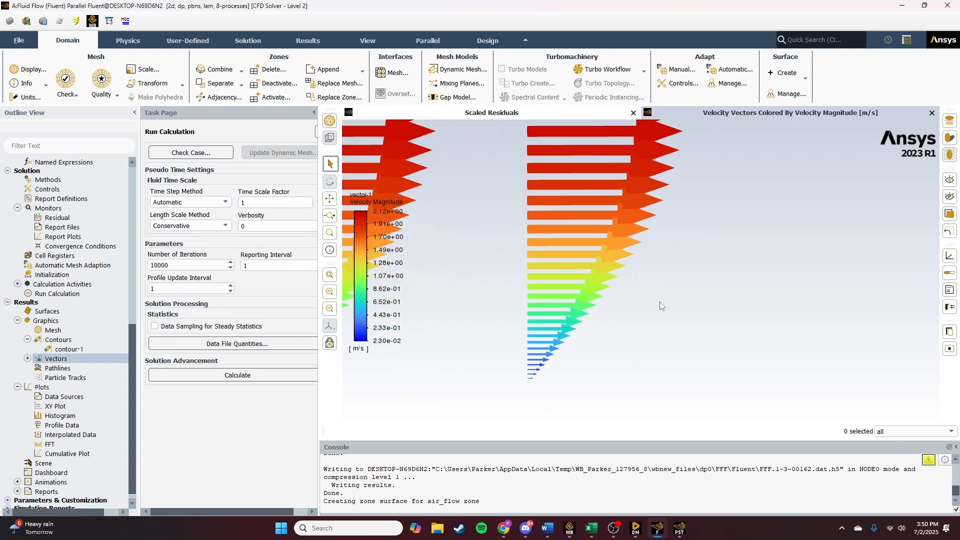
pyautogui.scroll(-3, 519, 325)
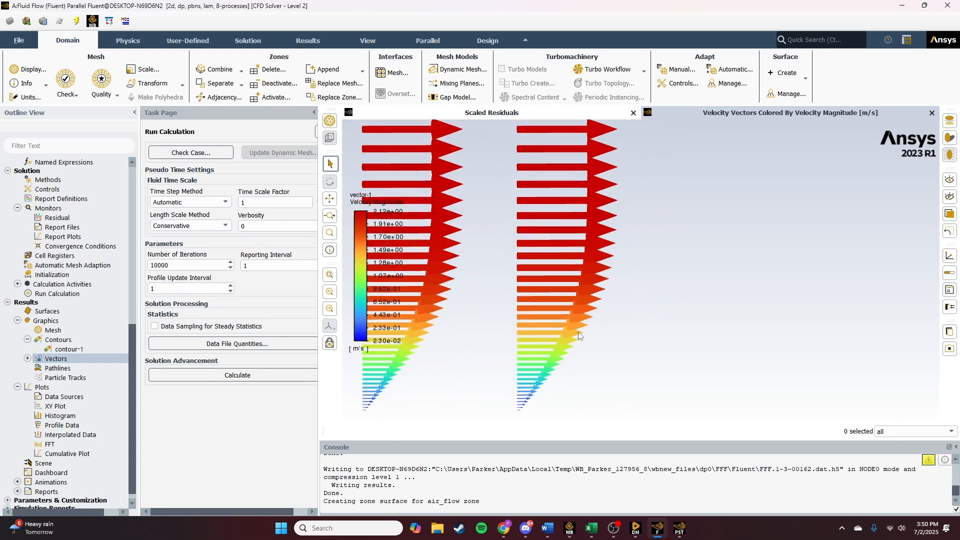
pyautogui.scroll(-2, 578, 335)
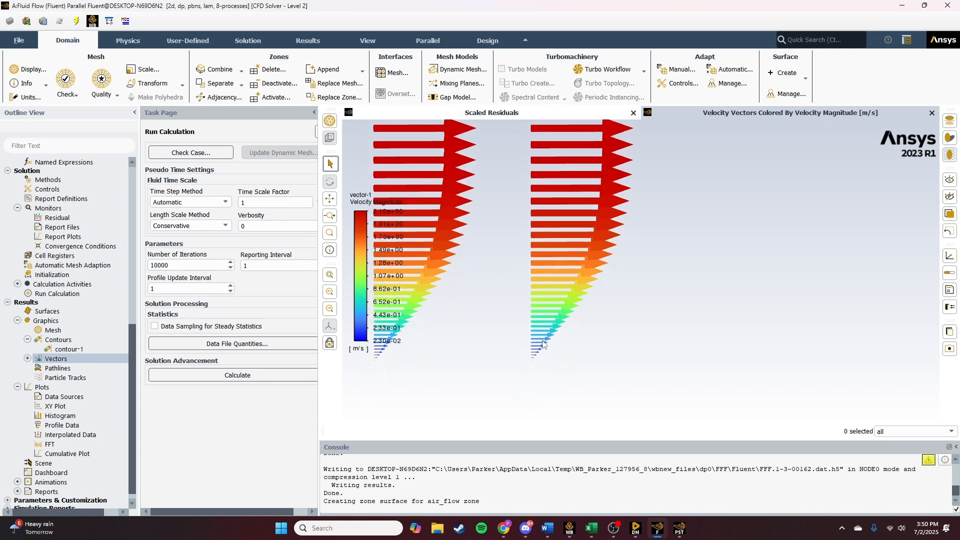
pyautogui.scroll(3, 543, 344)
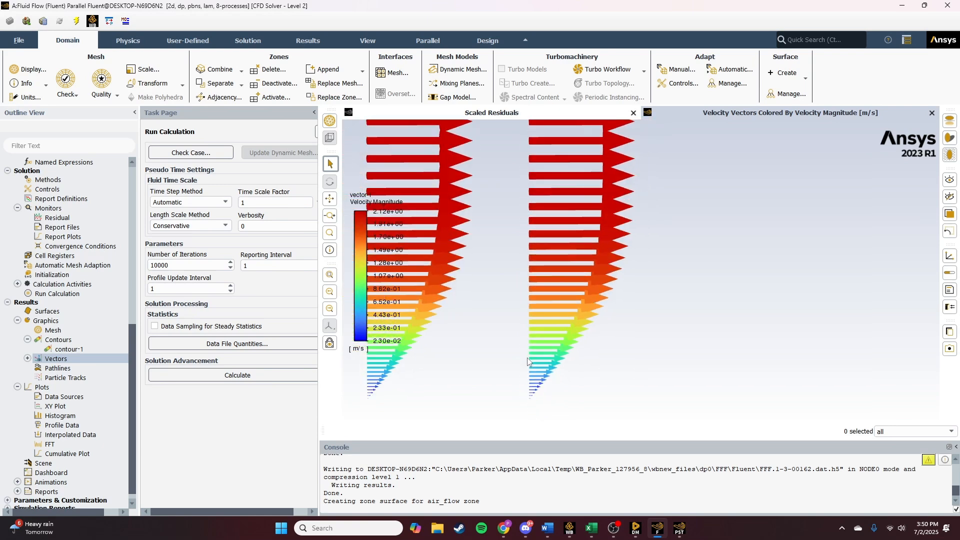
pyautogui.scroll(-1, 523, 354)
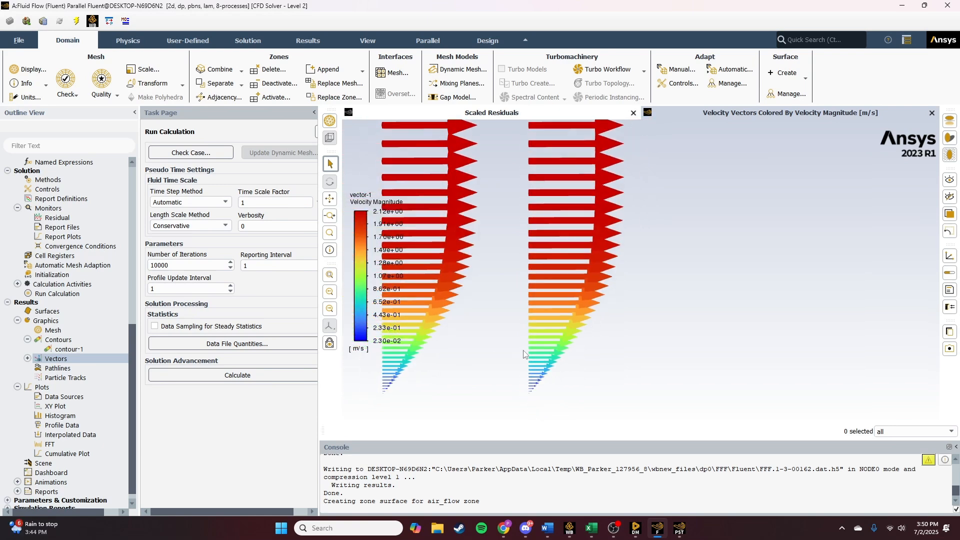
pyautogui.scroll(2, 522, 351)
pyautogui.scroll(-3, 521, 349)
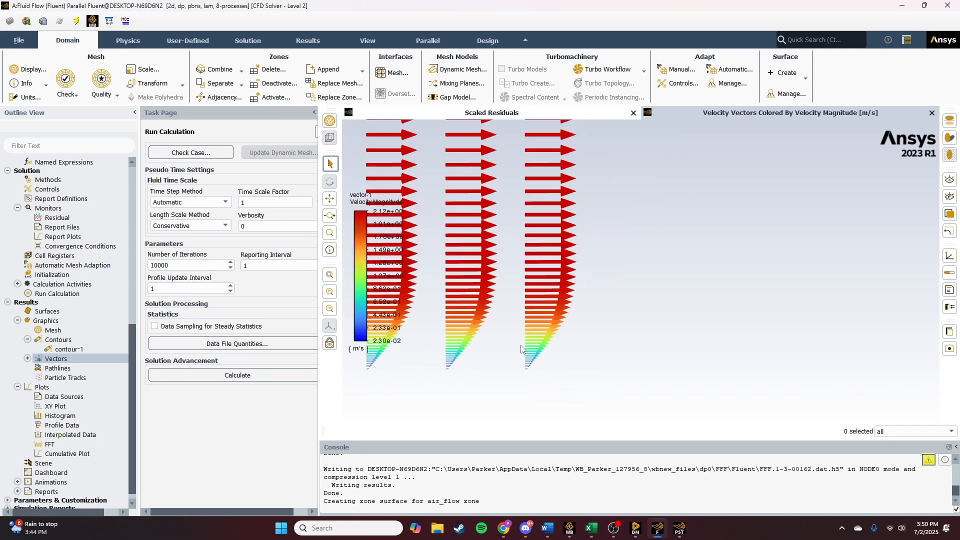
pyautogui.scroll(-3, 521, 349)
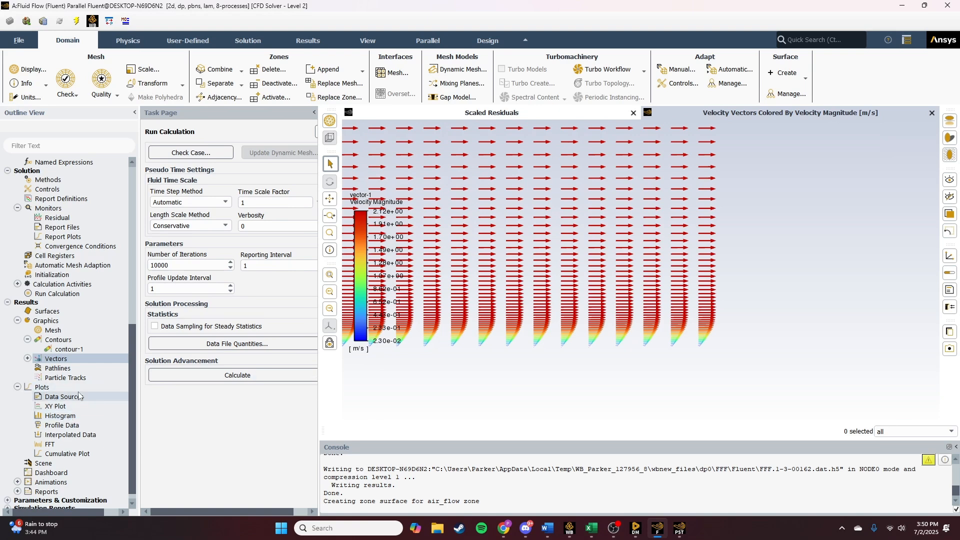
# - Open a solution XY plot and set its Y-axis function to Wall Fluxes
pyautogui.doubleClick(61, 406)
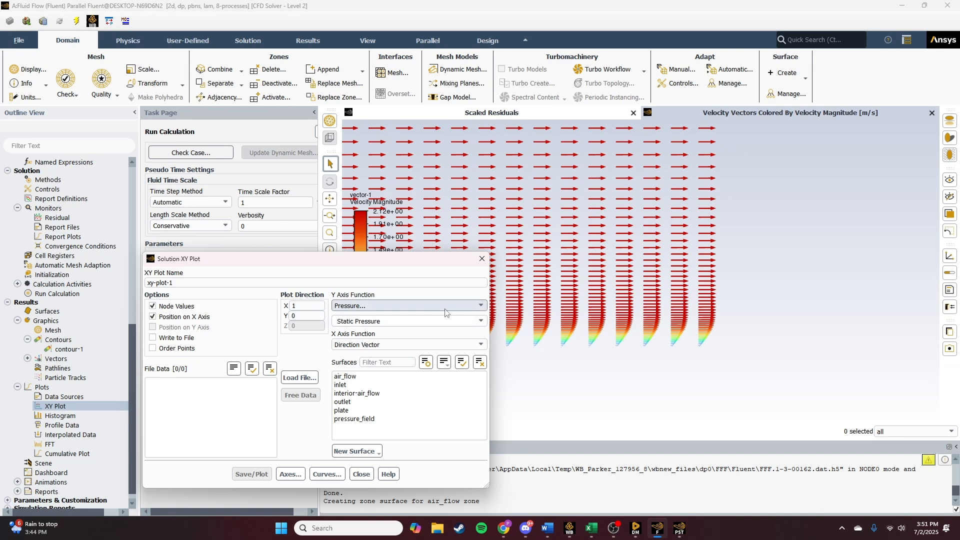
pyautogui.click(467, 305)
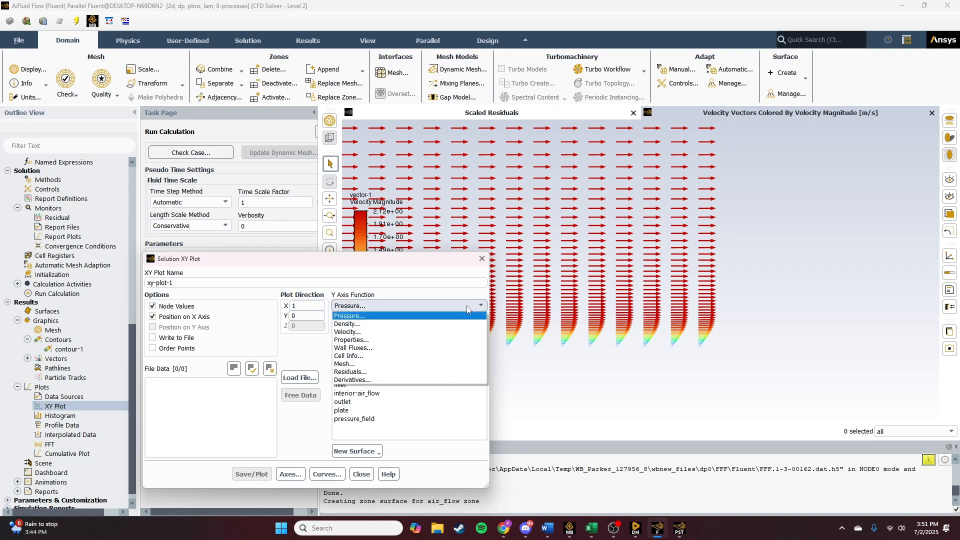
pyautogui.click(377, 348)
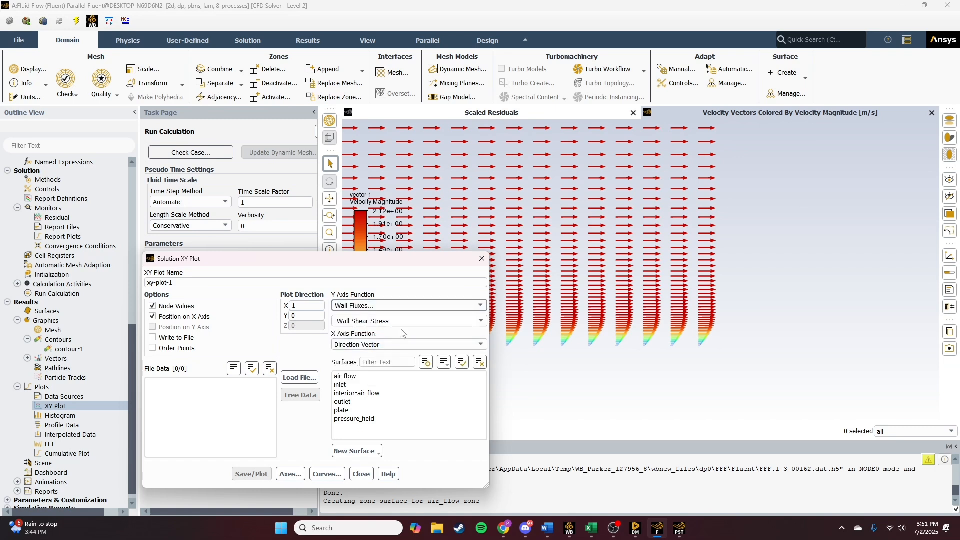
pyautogui.click(487, 321)
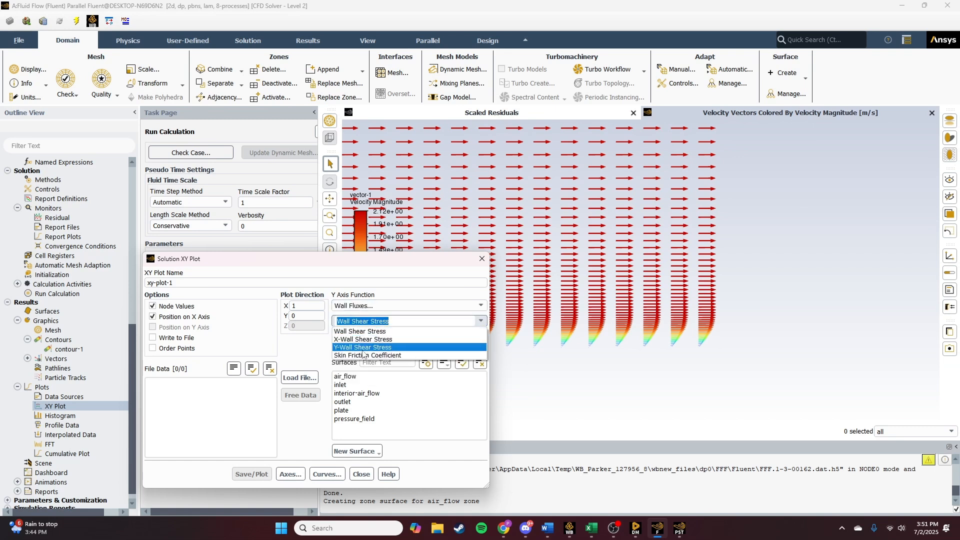
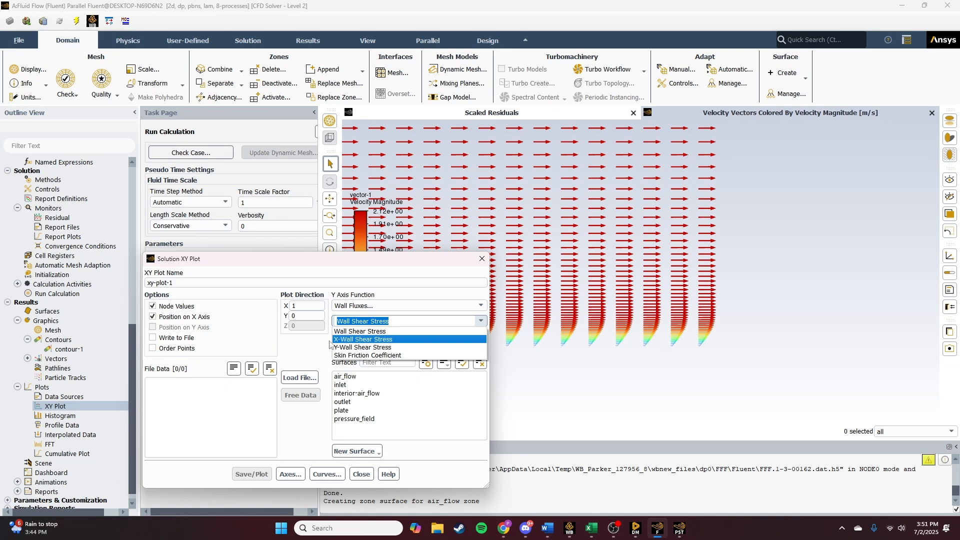
# - Plot the Wall Shear Stress along the plate surface, then close the XY plot dialog
pyautogui.click(364, 332)
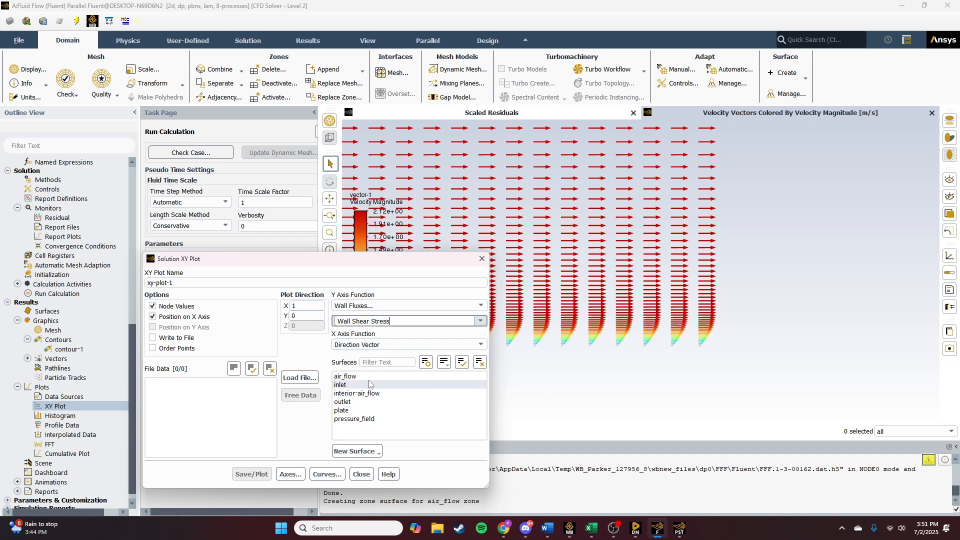
pyautogui.click(345, 410)
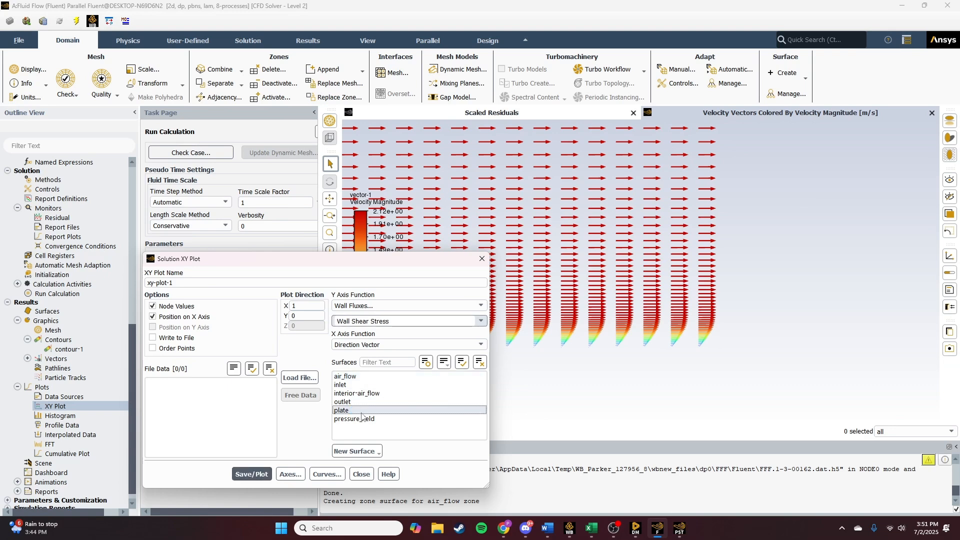
pyautogui.click(252, 473)
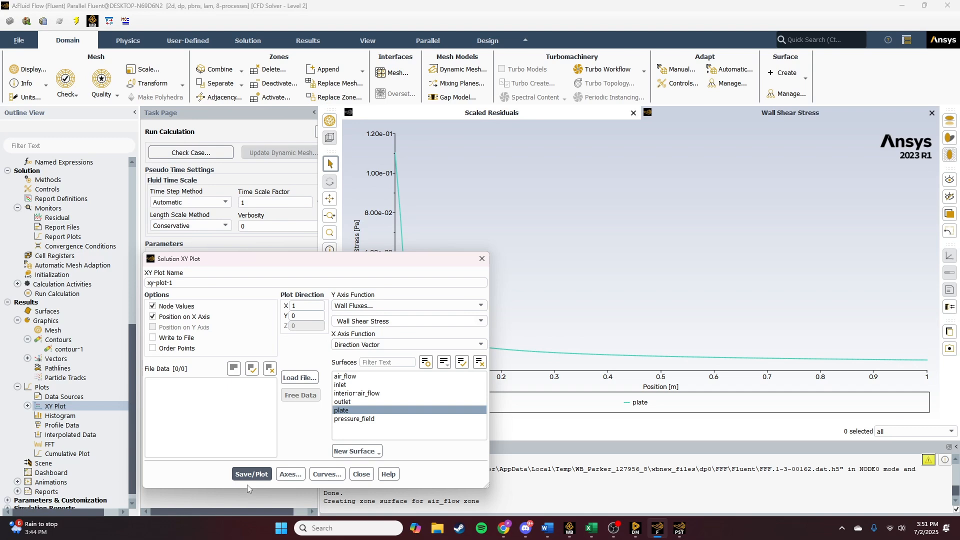
pyautogui.click(361, 474)
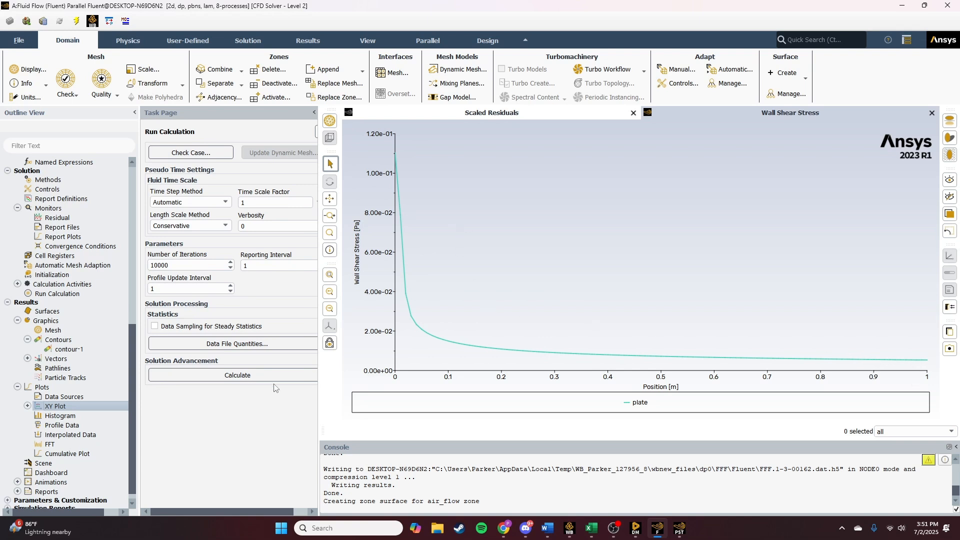
# - Create a second XY plot of the Wall Fluxes Skin Friction Coefficient on the plate surface, then close the dialog
pyautogui.doubleClick(55, 406)
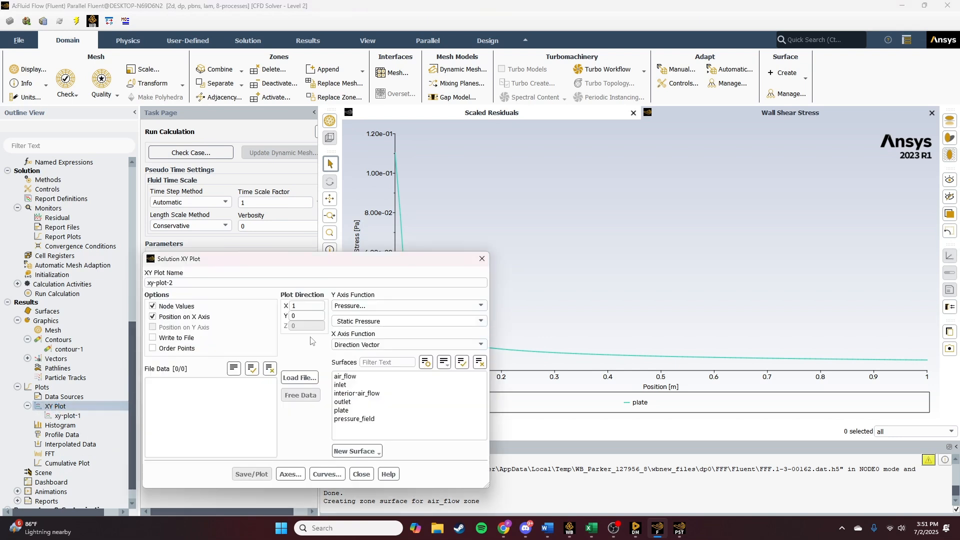
pyautogui.click(479, 306)
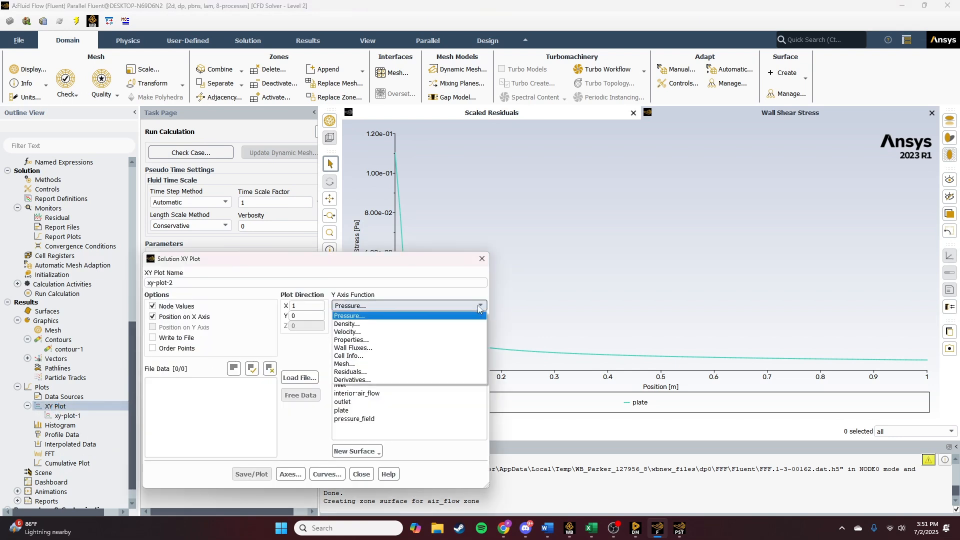
pyautogui.click(417, 349)
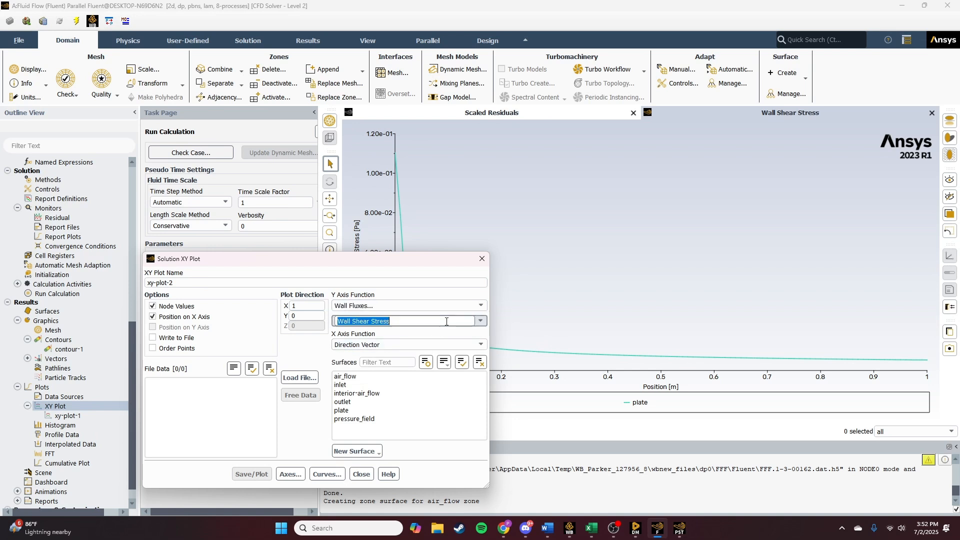
pyautogui.click(480, 322)
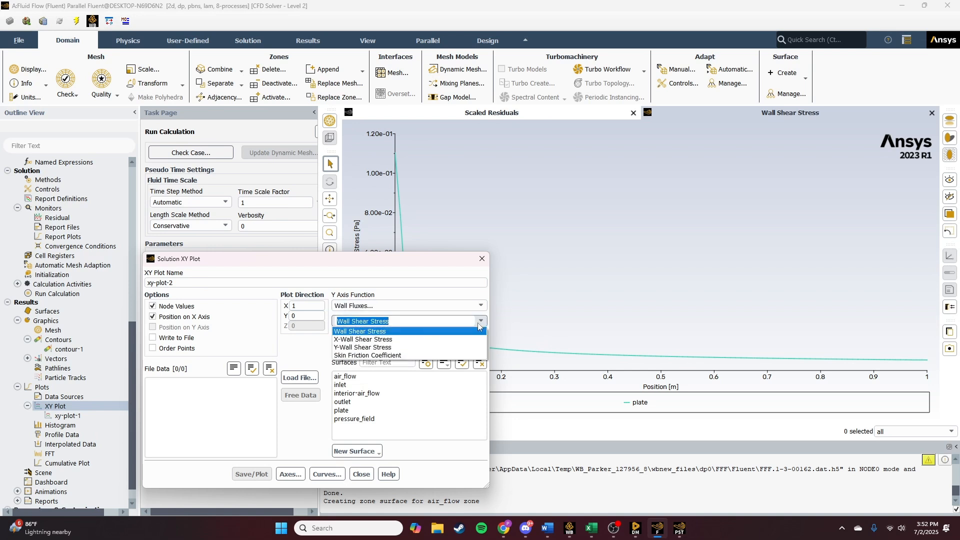
pyautogui.click(396, 355)
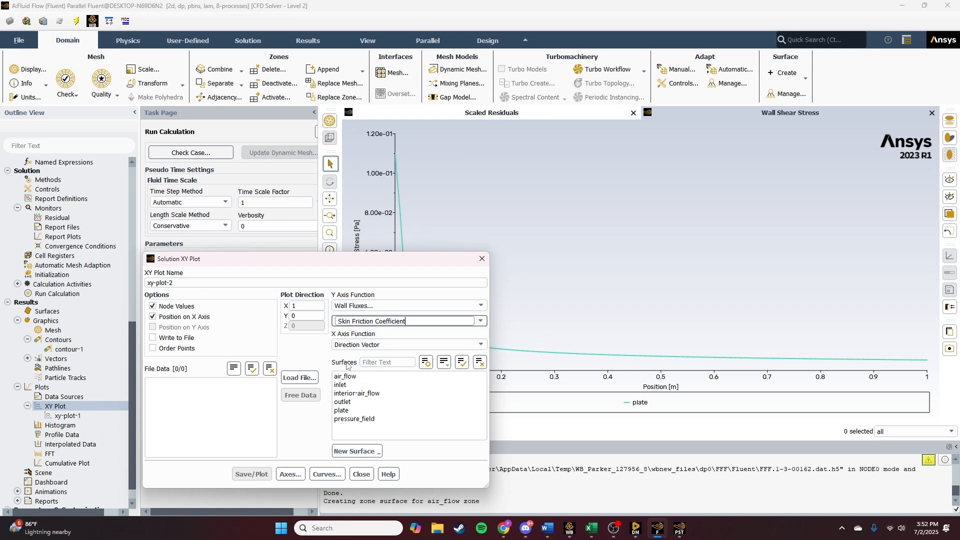
pyautogui.click(352, 413)
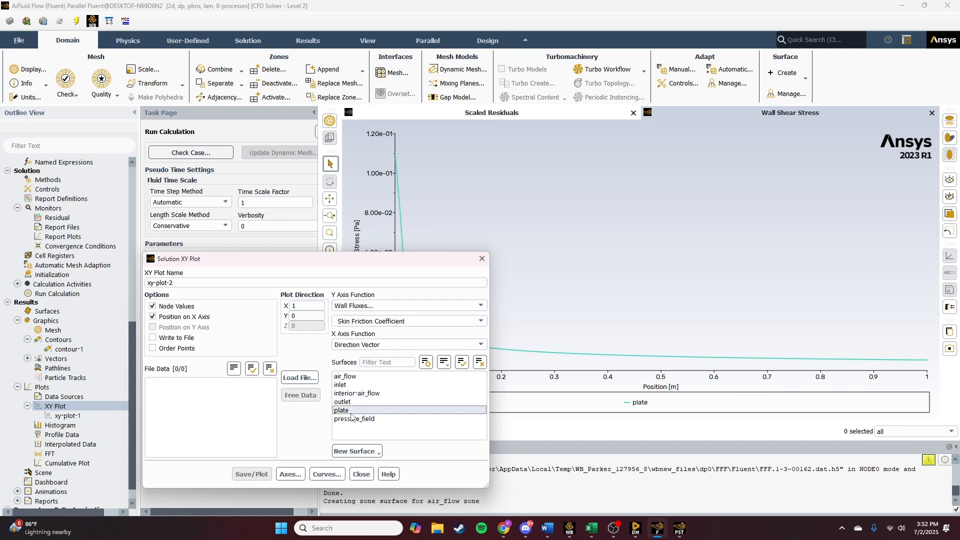
pyautogui.click(268, 477)
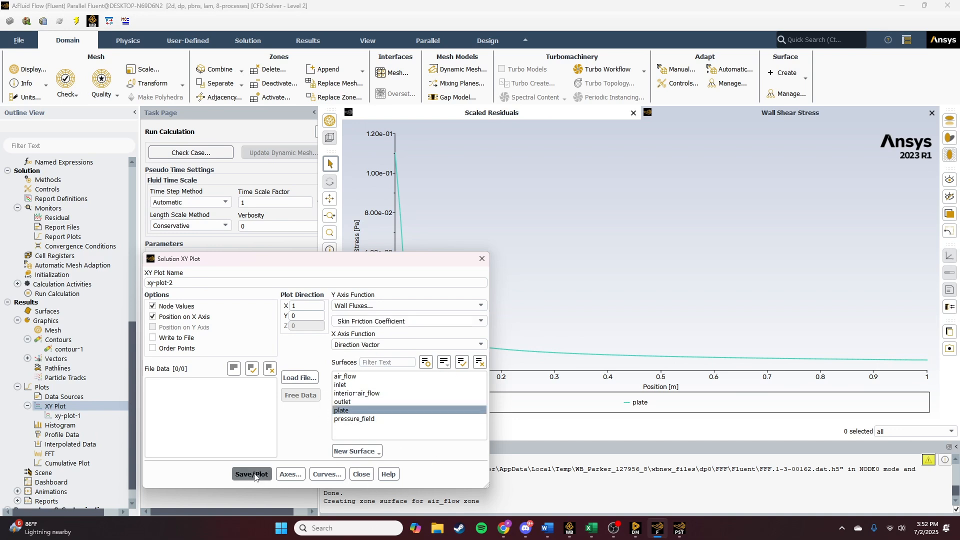
pyautogui.click(362, 474)
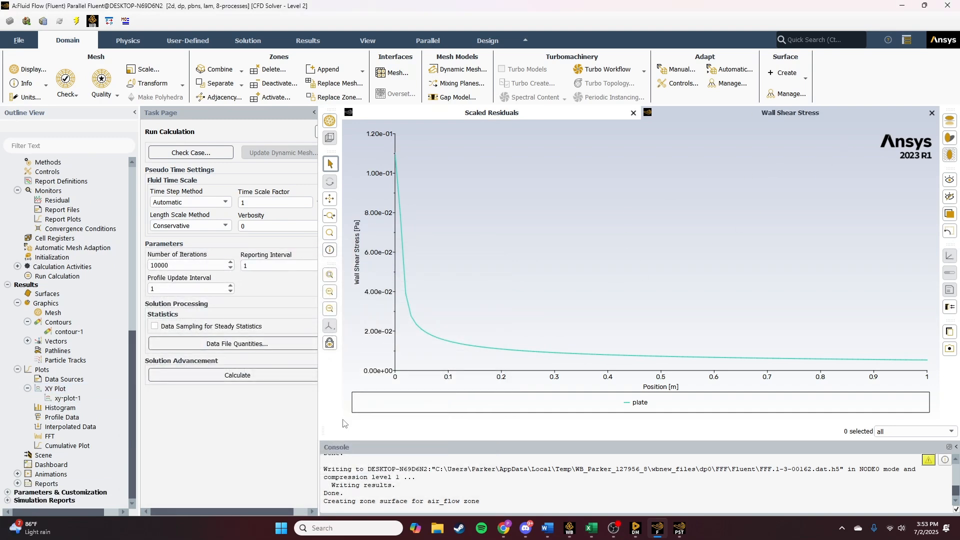
# - Switch to CFD-Post and insert a contour named Velocity Contour
pyautogui.click(687, 530)
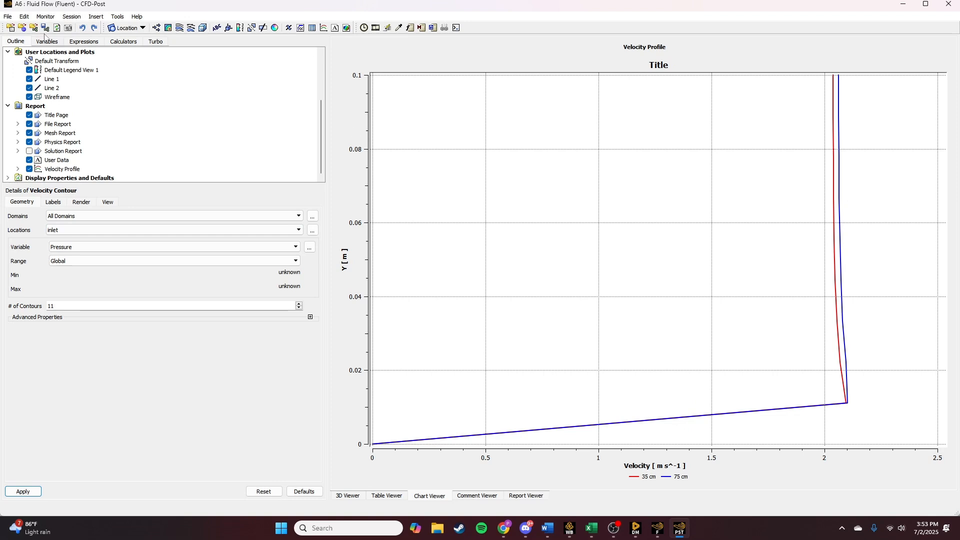
pyautogui.click(168, 28)
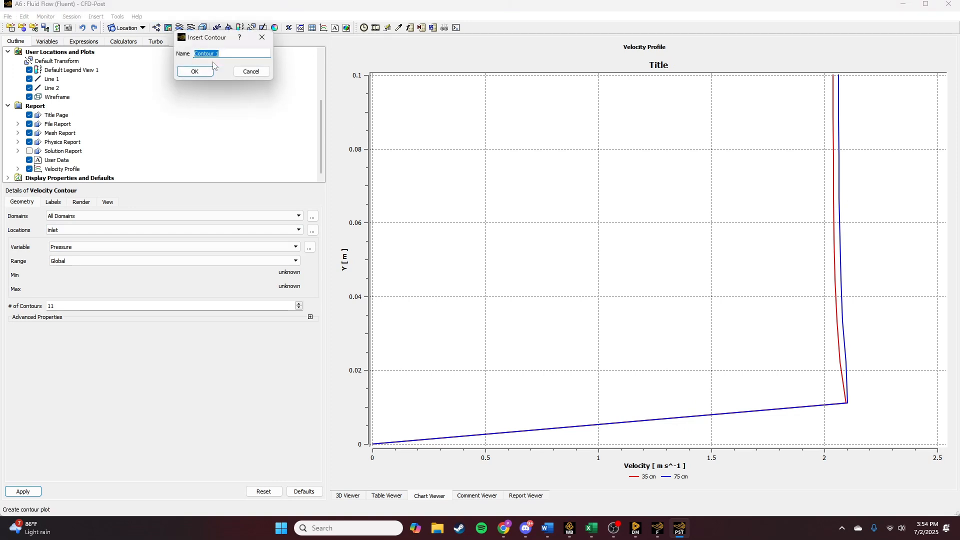
pyautogui.write('Velocity c')
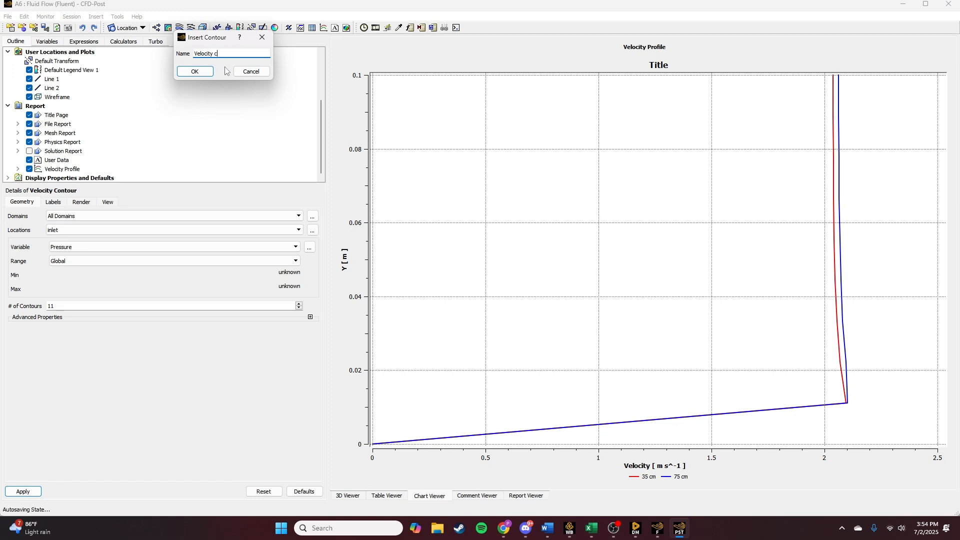
pyautogui.write('ontour')
pyautogui.press('Return')
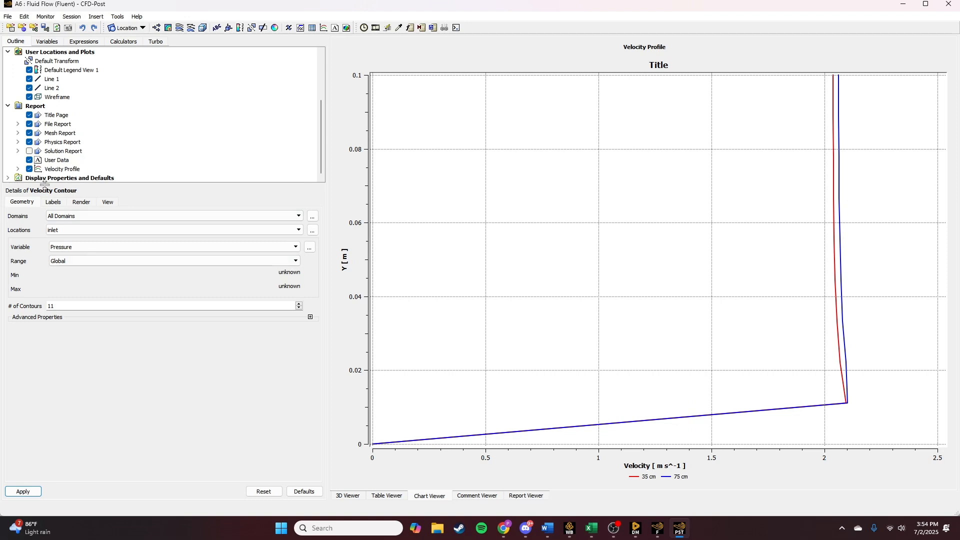
# - Set the contour's location to symmetry 1, apply it and display it in the 3D view
pyautogui.click(53, 202)
pyautogui.click(23, 203)
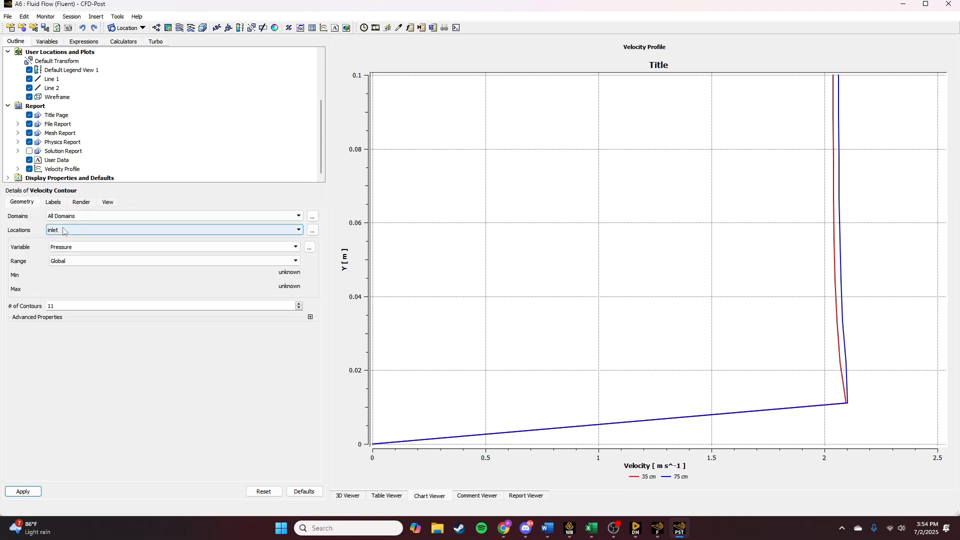
pyautogui.click(75, 230)
pyautogui.click(78, 239)
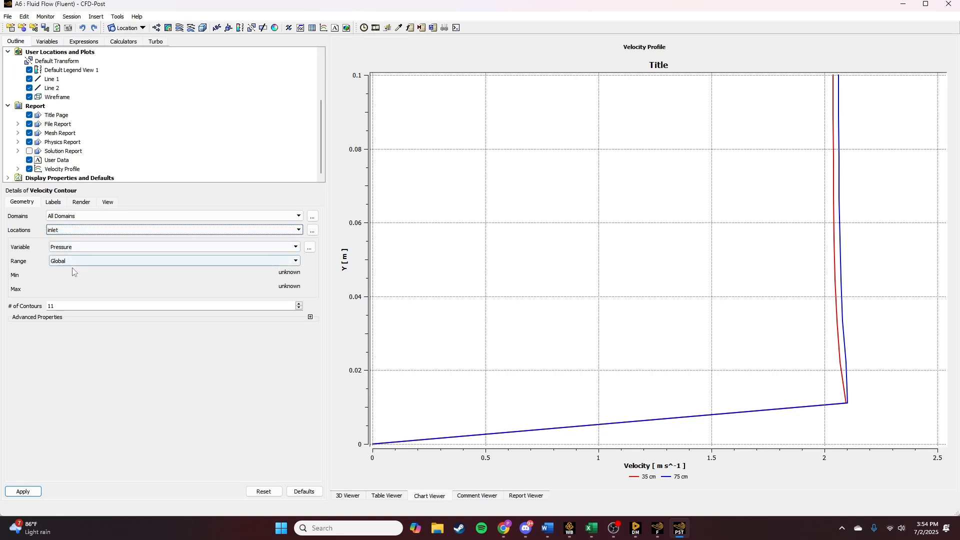
pyautogui.click(68, 230)
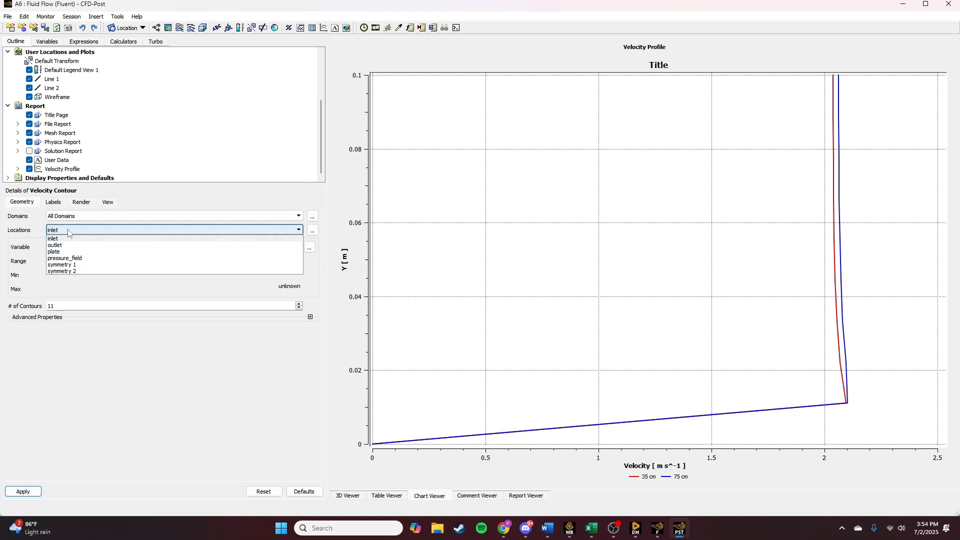
pyautogui.click(75, 265)
pyautogui.click(54, 203)
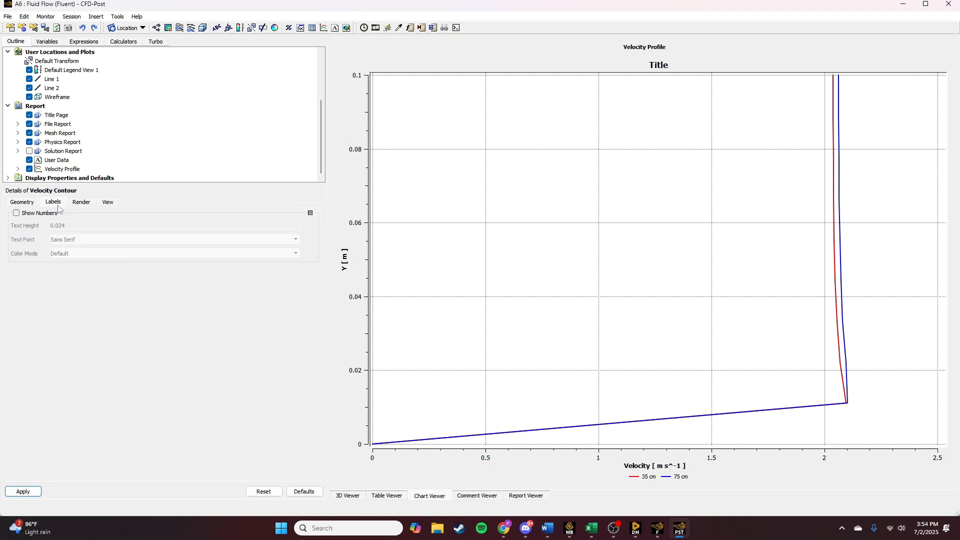
pyautogui.click(81, 202)
pyautogui.click(27, 203)
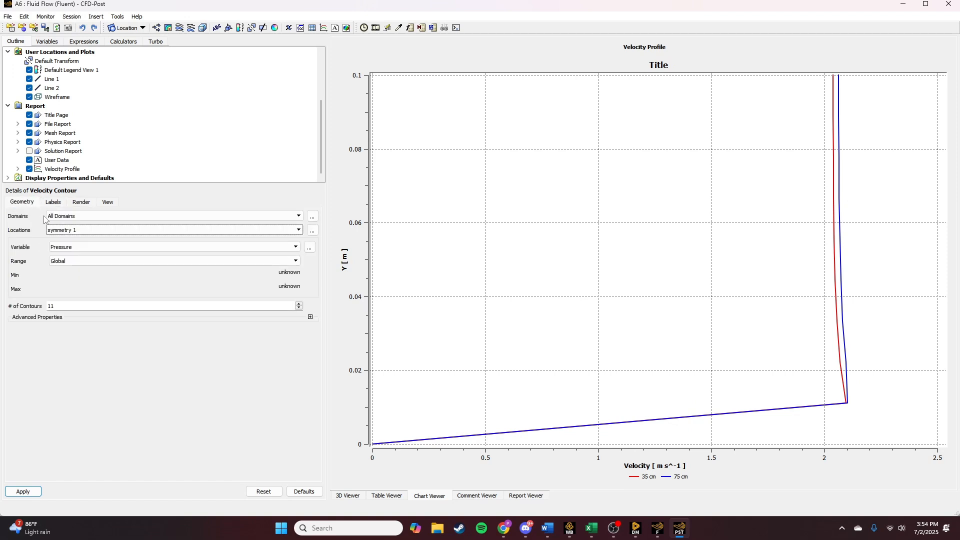
pyautogui.click(25, 491)
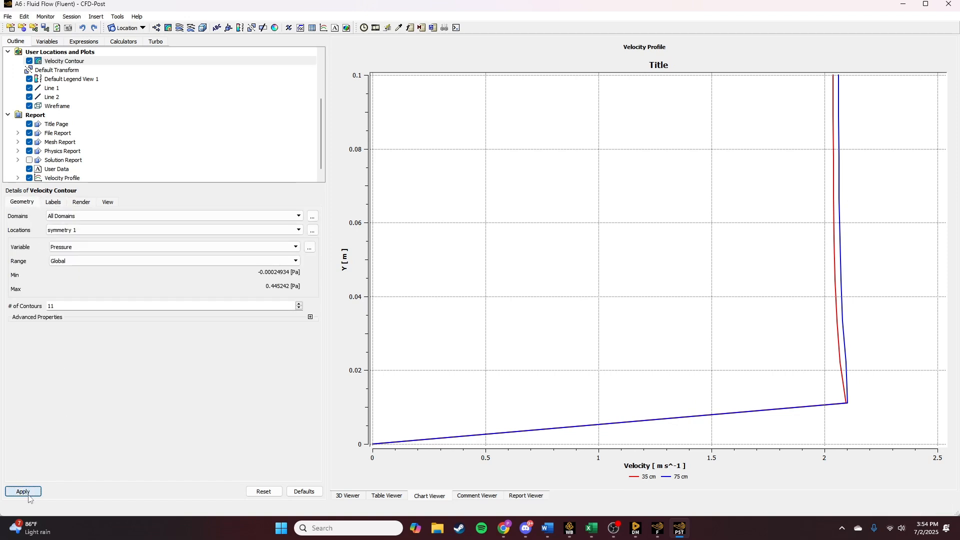
pyautogui.click(384, 496)
pyautogui.click(347, 495)
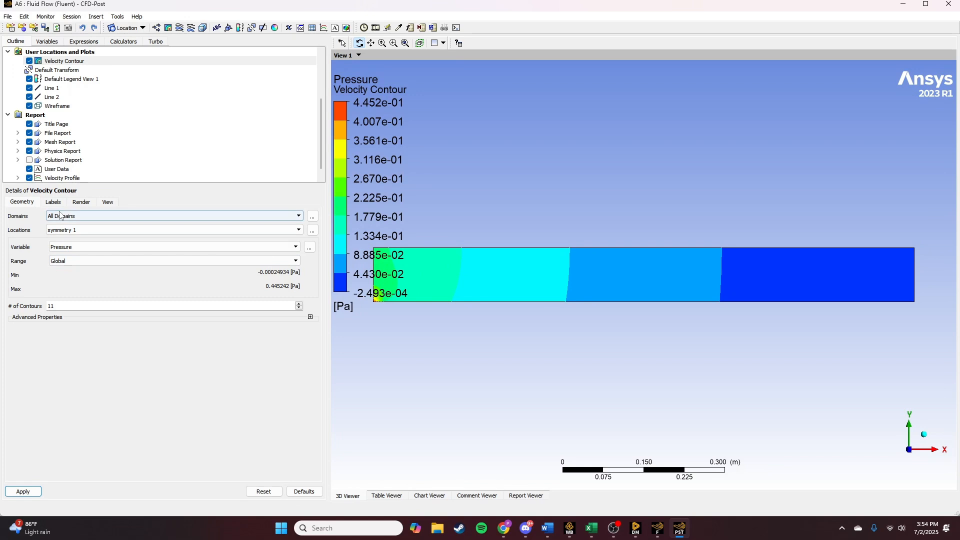
# - Change the contour's variable to Velocity and apply it
pyautogui.click(92, 247)
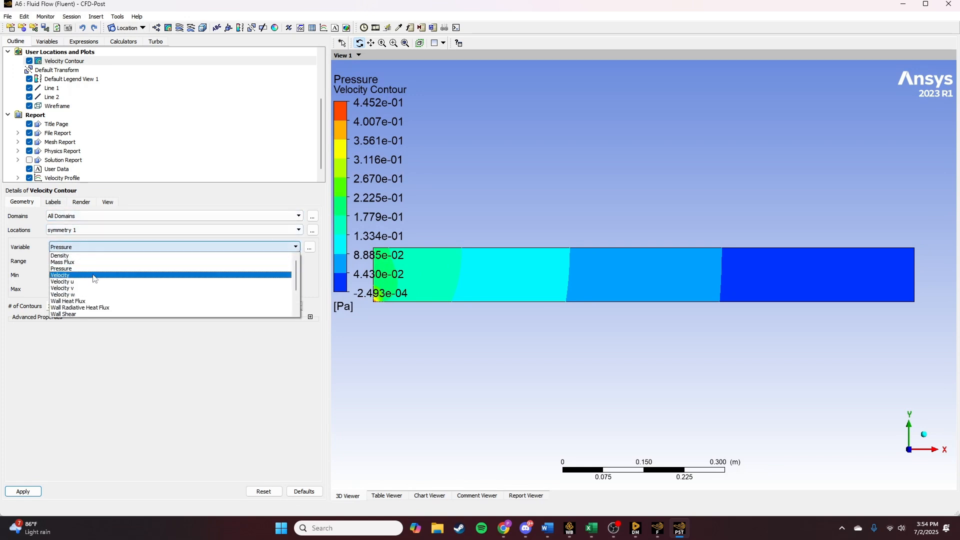
pyautogui.click(104, 275)
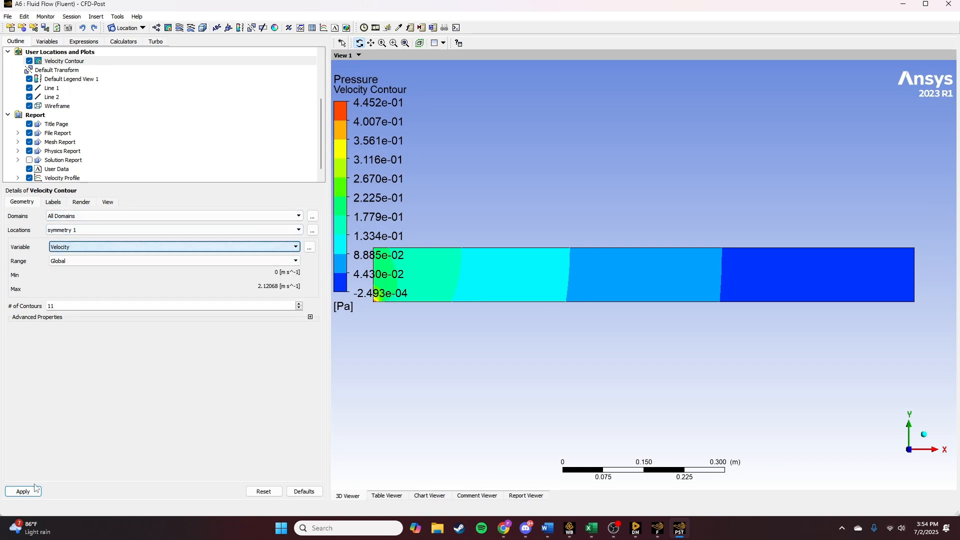
pyautogui.click(23, 491)
# - Examine the boundary layer in the velocity contour near the outlet end of the plate
pyautogui.scroll(-2, 789, 349)
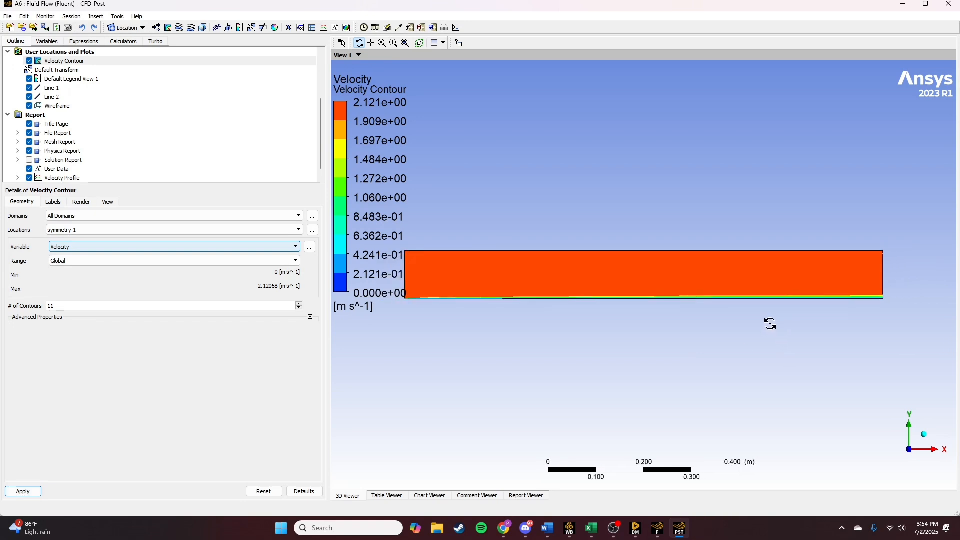
pyautogui.moveTo(668, 289); pyautogui.dragTo(698, 295, button='middle')
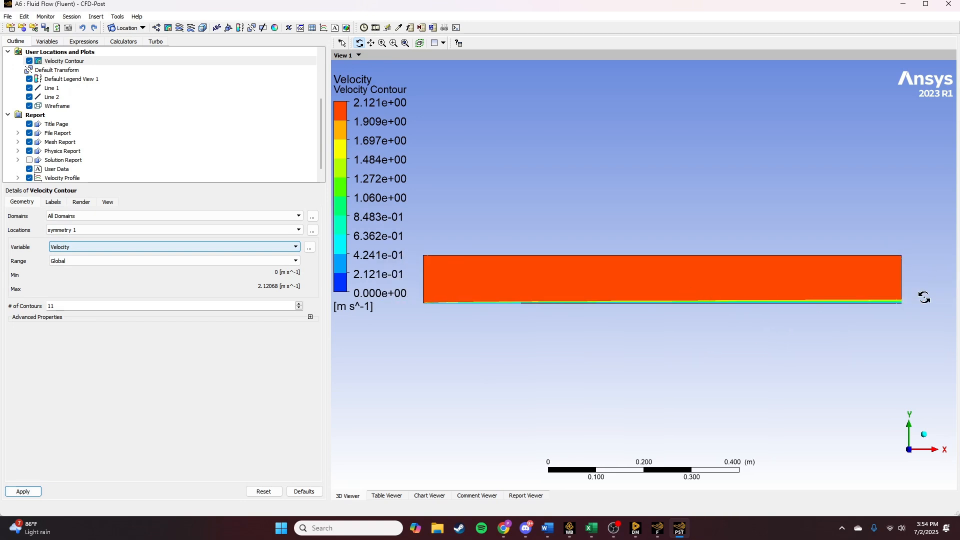
pyautogui.moveTo(923, 295); pyautogui.dragTo(606, 315, button='middle')
pyautogui.scroll(1, 573, 331)
pyautogui.scroll(4, 572, 331)
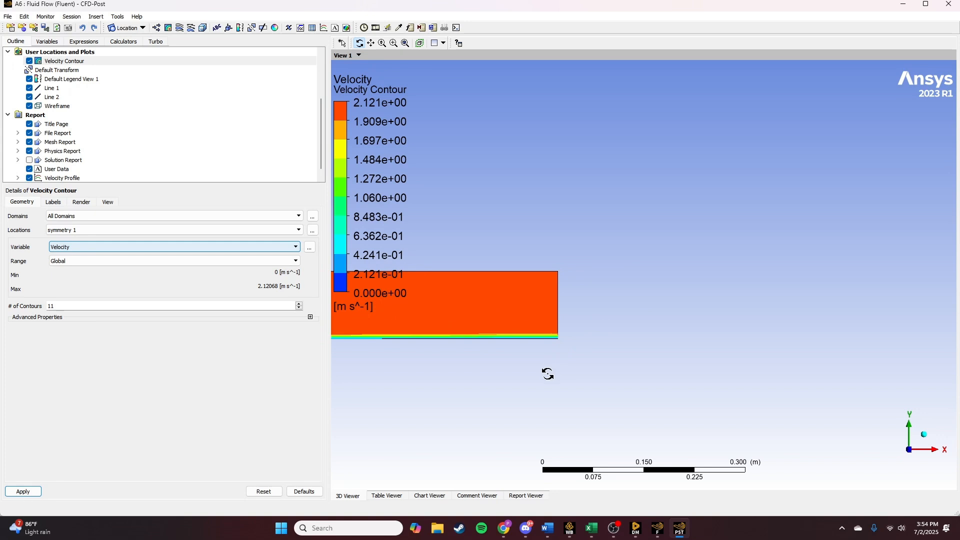
pyautogui.keyDown('ctrl'); pyautogui.moveTo(547, 375); pyautogui.dragTo(569, 330, button='middle'); pyautogui.keyUp('ctrl')
pyautogui.scroll(2, 580, 272)
pyautogui.scroll(5, 553, 280)
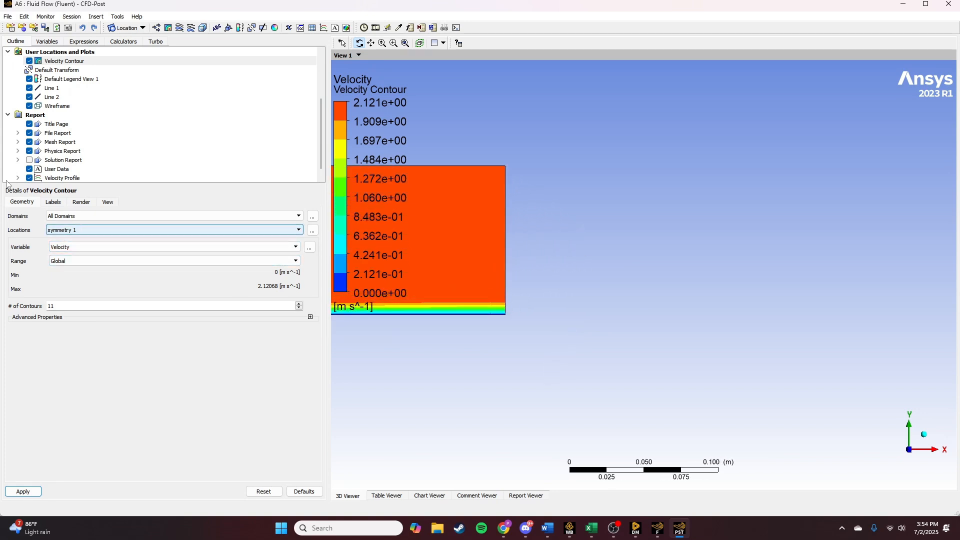
# - Insert a vector plot named Velocity Vectors
pyautogui.click(156, 28)
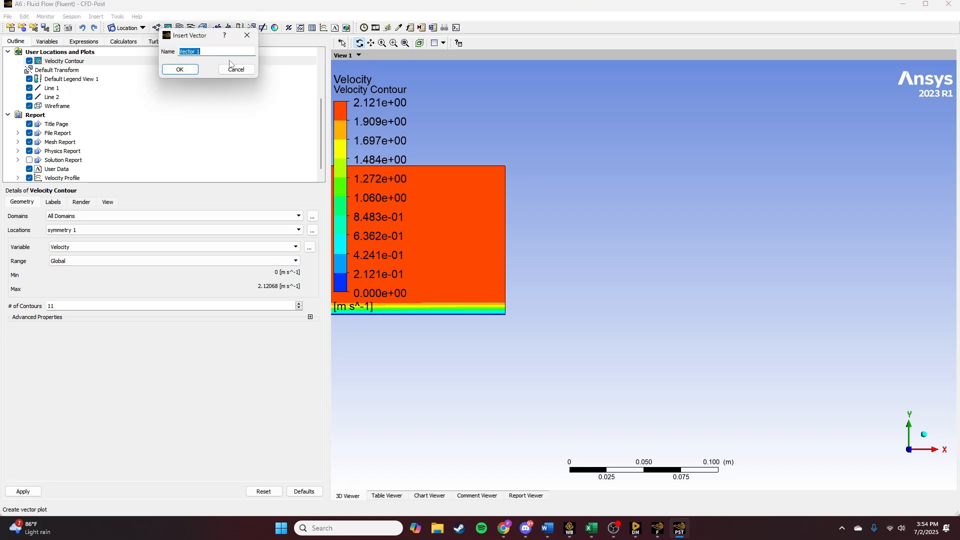
pyautogui.write('Velocity')
pyautogui.press('Return')
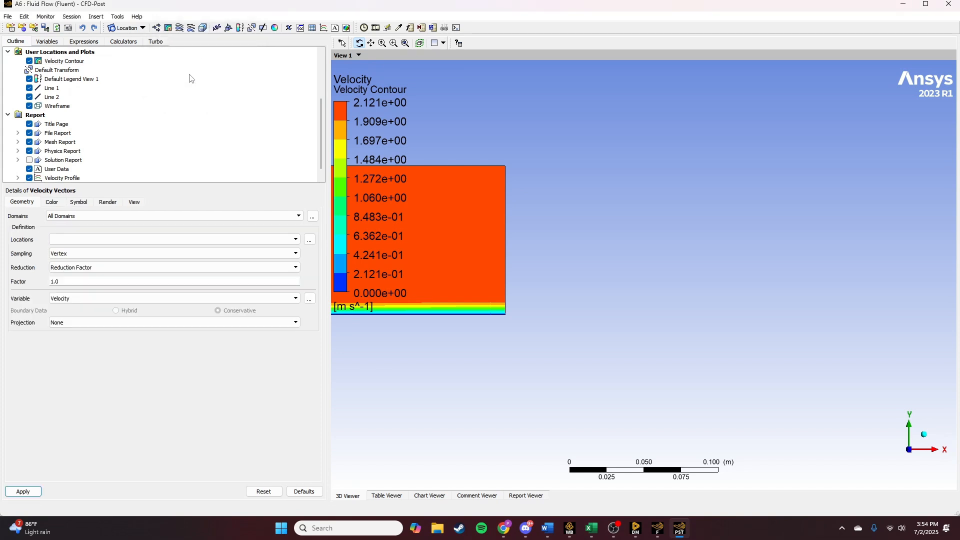
# - Set the location of the velocity vectors to Line 1
pyautogui.click(150, 239)
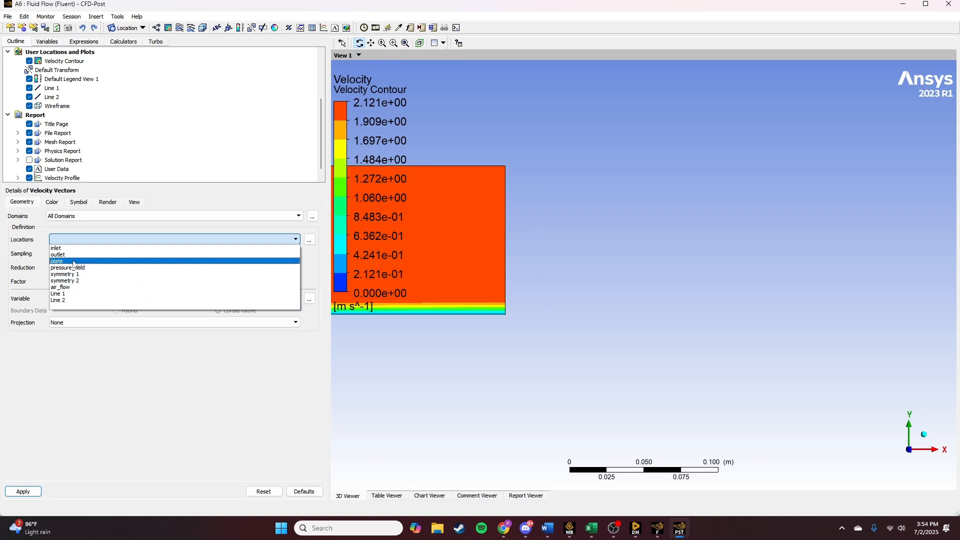
pyautogui.click(88, 259)
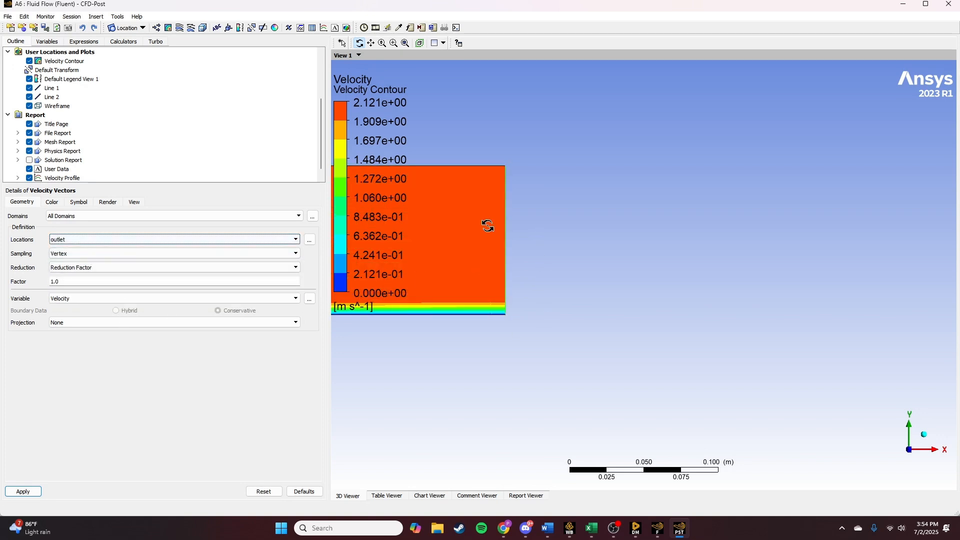
pyautogui.click(80, 240)
pyautogui.click(77, 294)
pyautogui.keyDown('ctrl'); pyautogui.moveTo(379, 399); pyautogui.dragTo(763, 385, button='middle'); pyautogui.keyUp('ctrl')
pyautogui.scroll(-6, 538, 337)
pyautogui.scroll(-4, 538, 338)
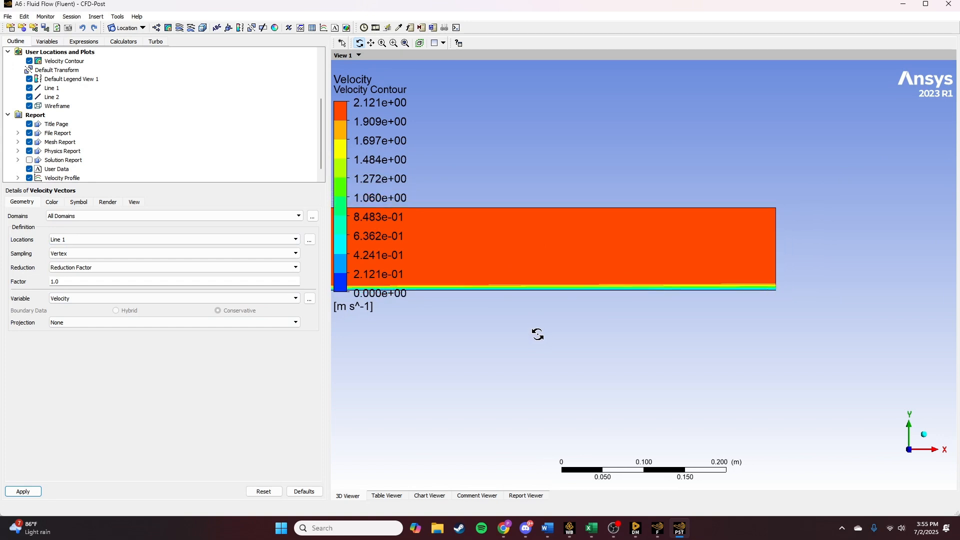
pyautogui.keyDown('ctrl'); pyautogui.moveTo(440, 329); pyautogui.dragTo(793, 332, button='middle'); pyautogui.keyUp('ctrl')
pyautogui.scroll(4, 647, 328)
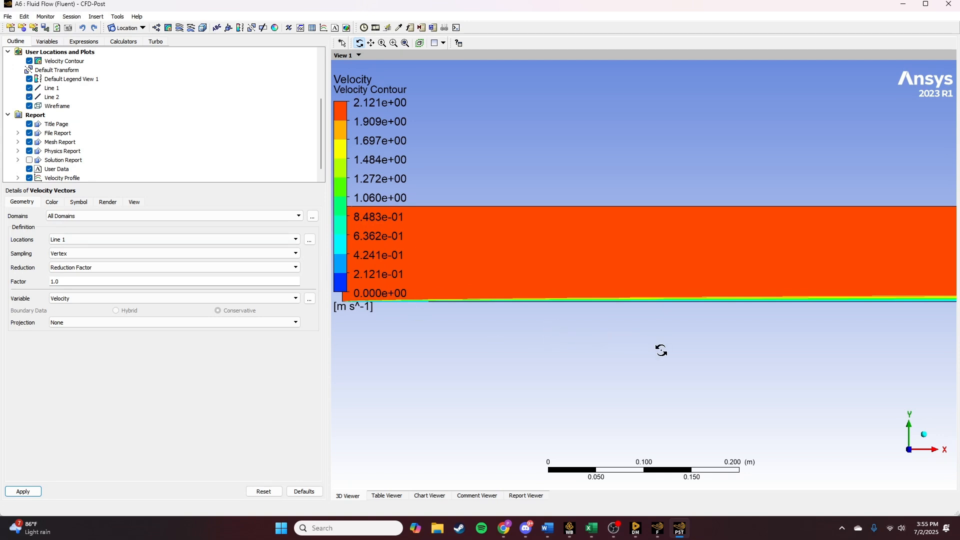
# - Set the velocity vectors' symbol to Arrow3D and apply it to the plot
pyautogui.keyDown('ctrl'); pyautogui.moveTo(661, 350); pyautogui.dragTo(559, 333, button='middle'); pyautogui.keyUp('ctrl')
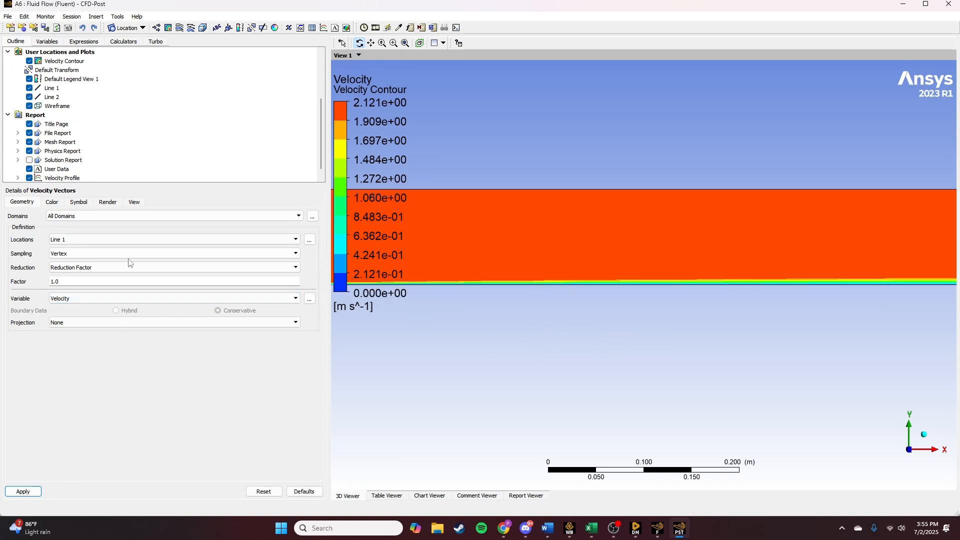
pyautogui.click(78, 202)
pyautogui.click(68, 216)
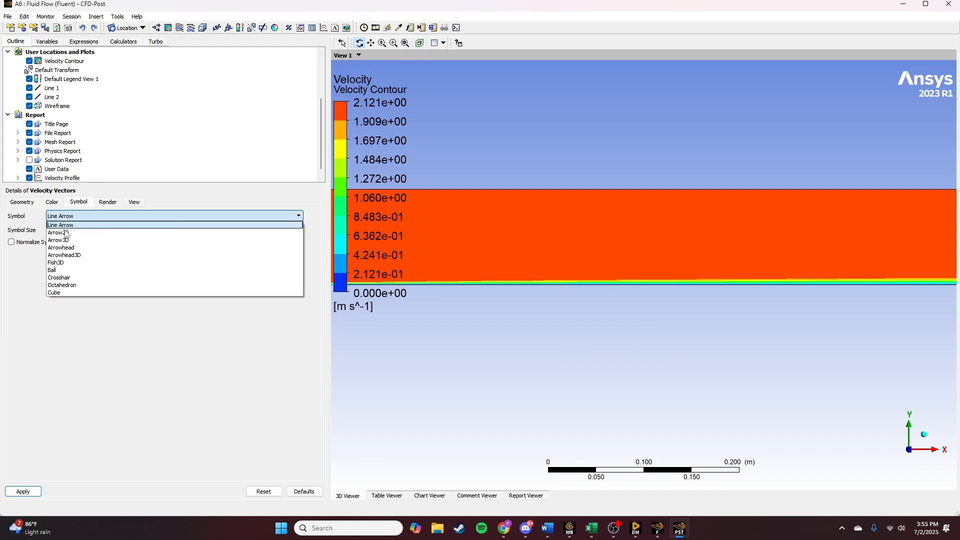
pyautogui.click(65, 238)
pyautogui.click(52, 202)
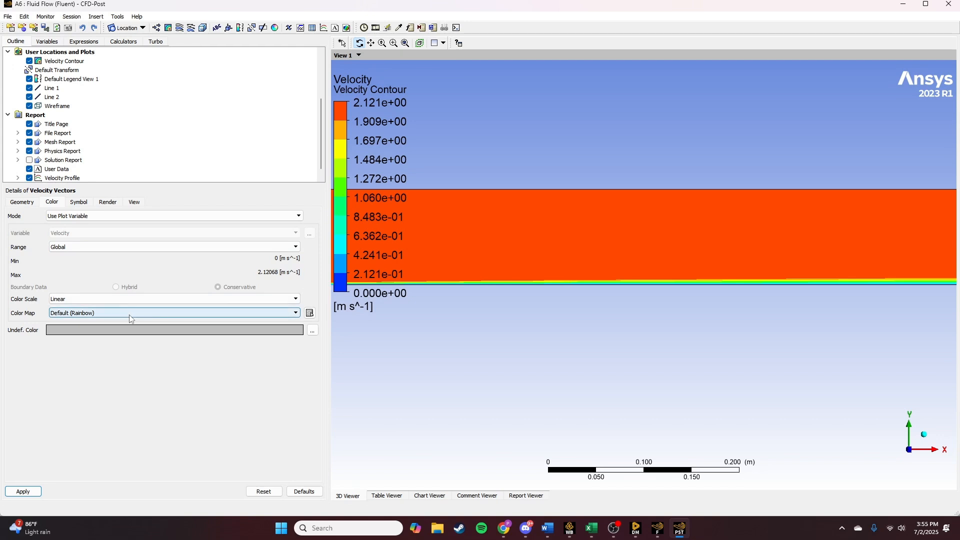
pyautogui.click(32, 491)
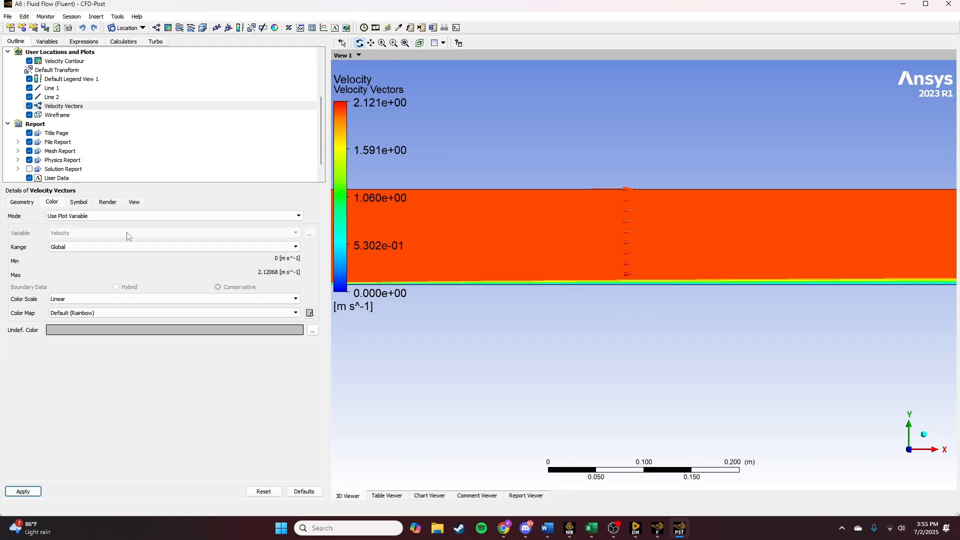
# - Set the undefined colour of the velocity vectors to black and apply the change
pyautogui.click(272, 331)
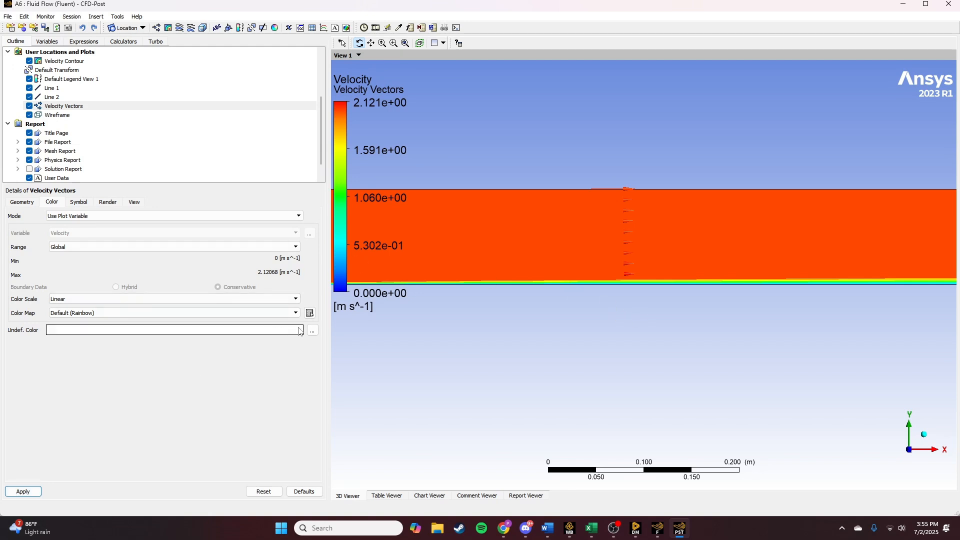
pyautogui.click(298, 332)
pyautogui.click(294, 334)
pyautogui.click(313, 332)
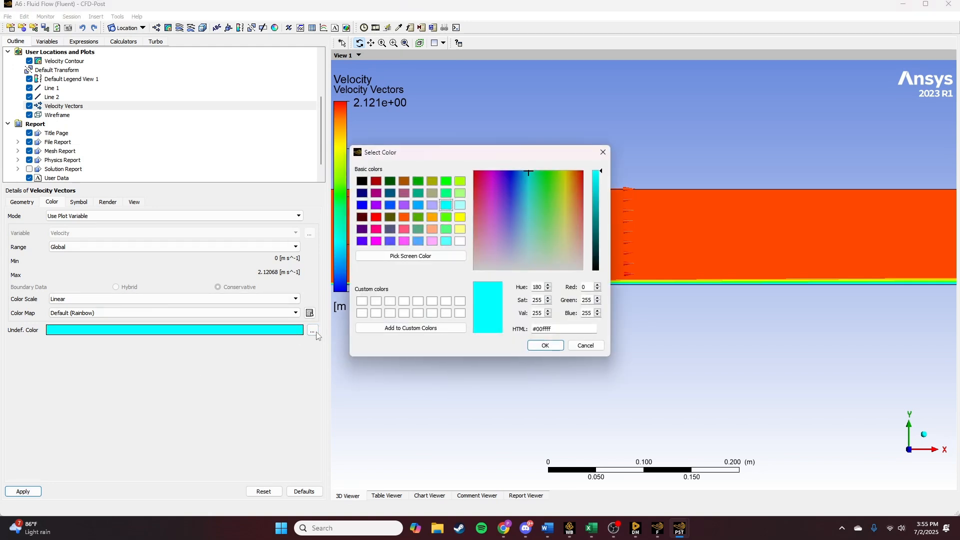
pyautogui.click(362, 181)
pyautogui.click(545, 346)
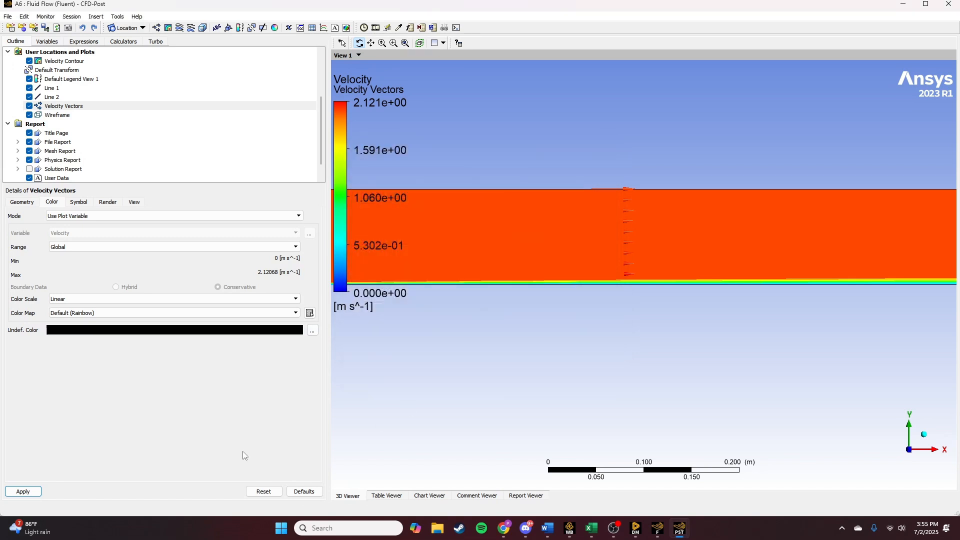
pyautogui.click(35, 491)
pyautogui.click(97, 313)
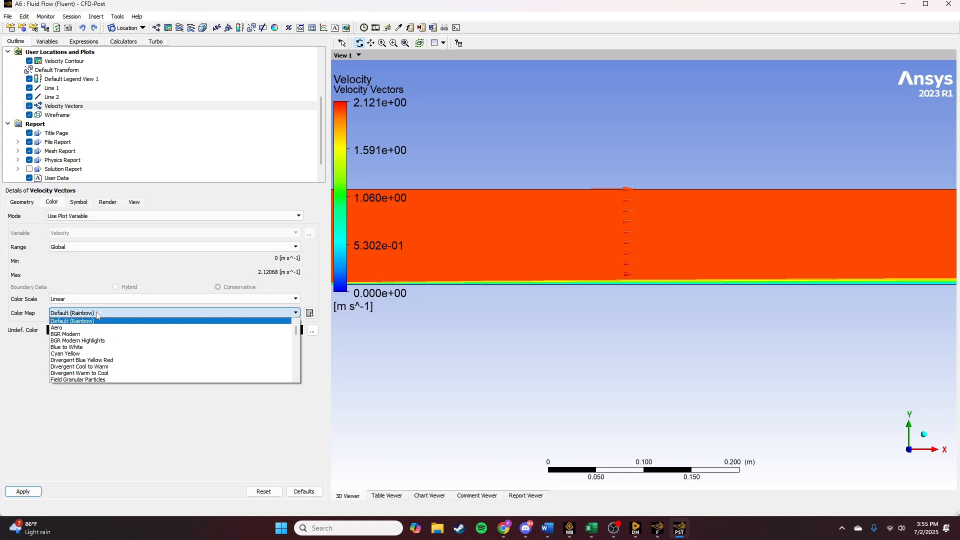
pyautogui.click(97, 312)
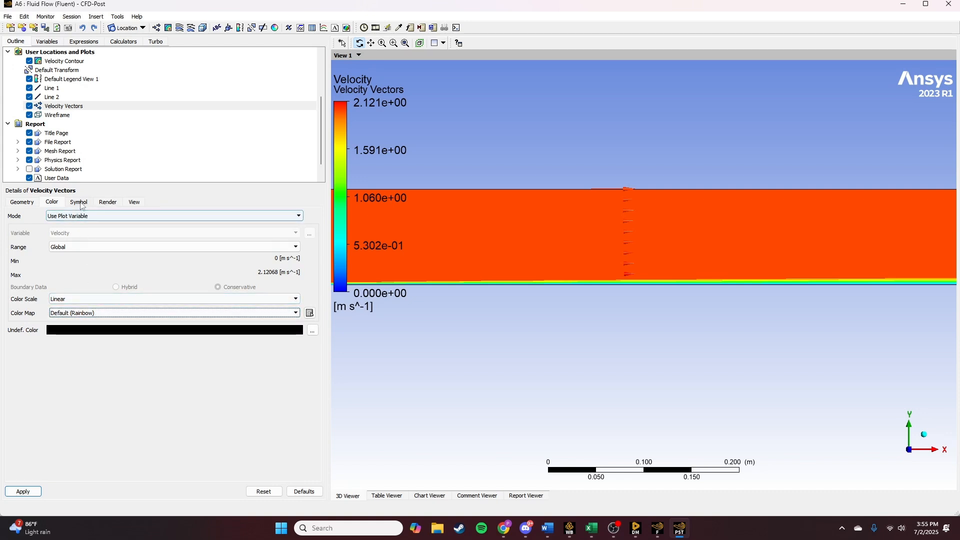
pyautogui.click(106, 203)
pyautogui.click(134, 202)
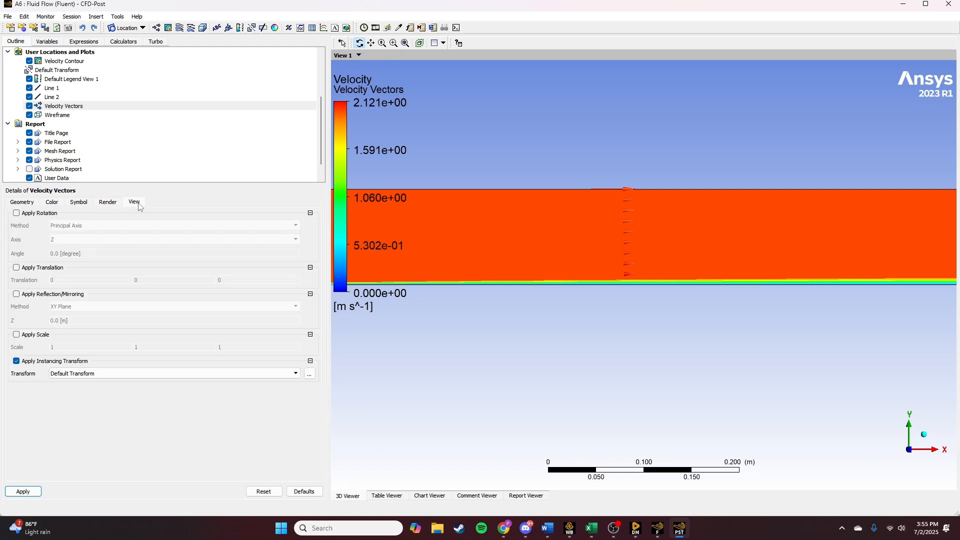
pyautogui.click(106, 202)
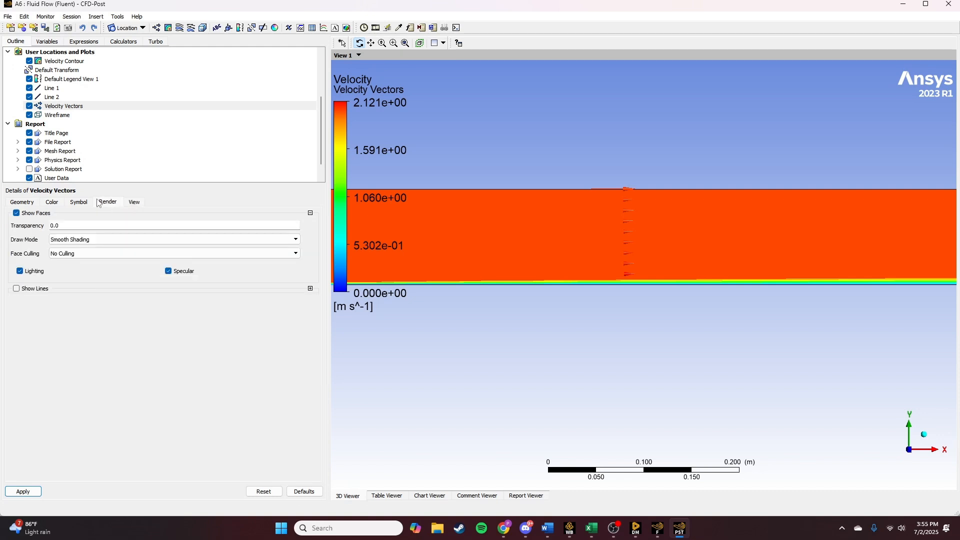
pyautogui.click(78, 240)
pyautogui.click(78, 241)
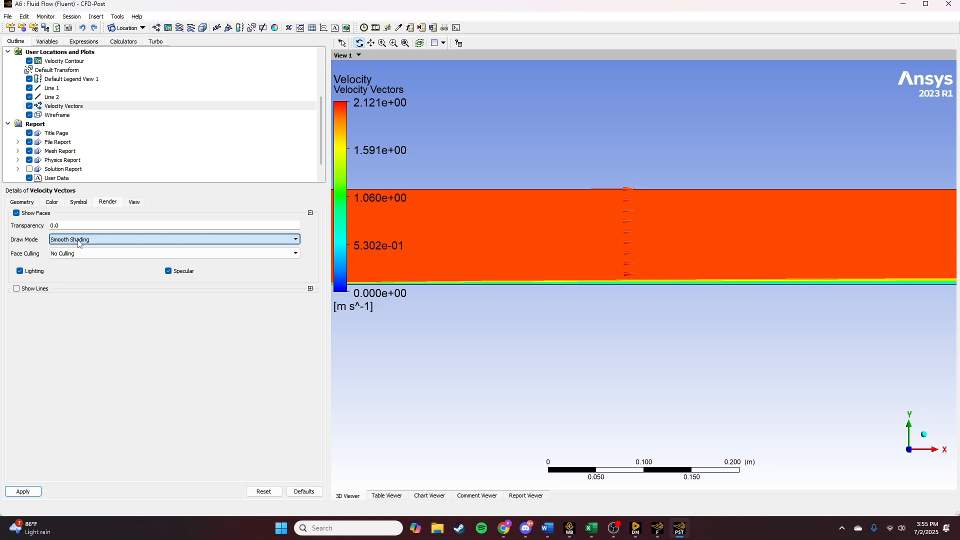
pyautogui.click(75, 255)
pyautogui.click(75, 255)
pyautogui.click(79, 202)
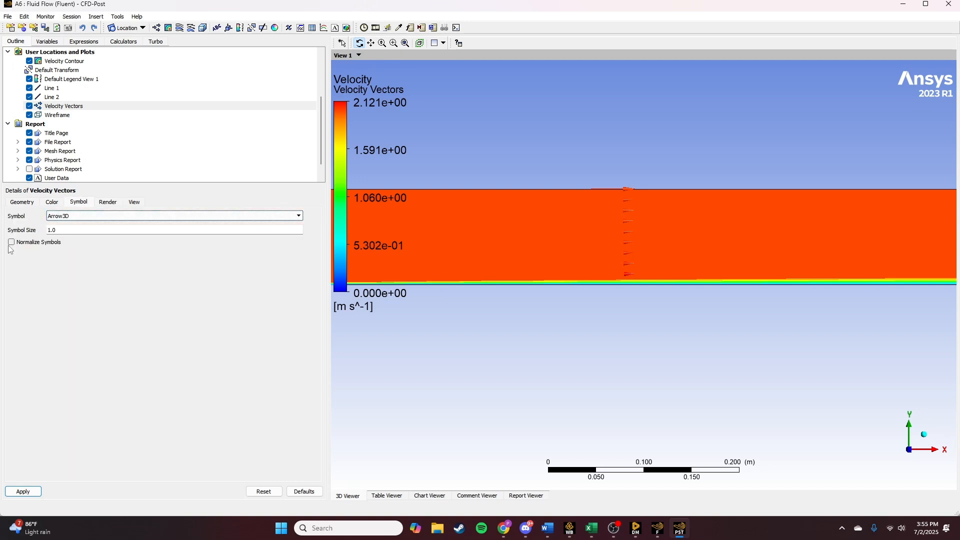
pyautogui.click(53, 203)
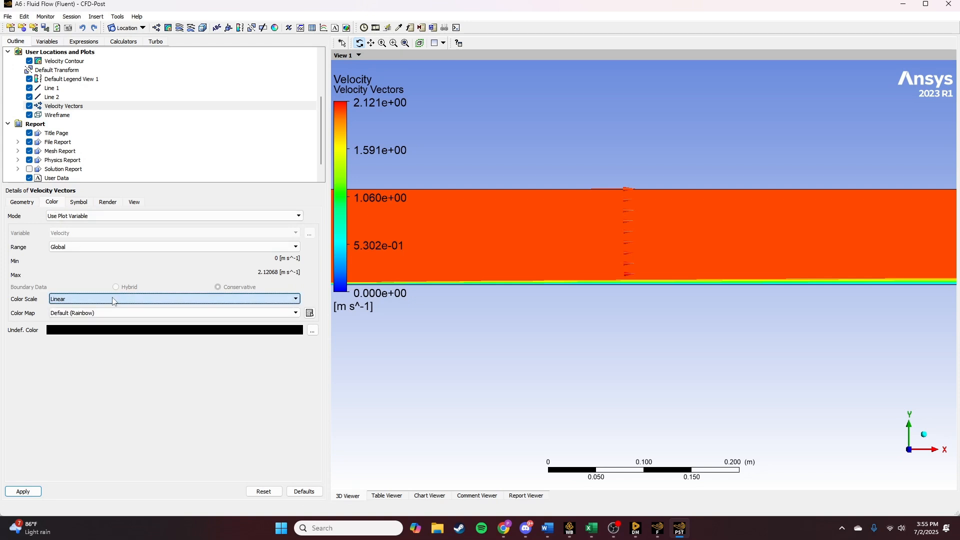
pyautogui.click(20, 202)
pyautogui.click(80, 254)
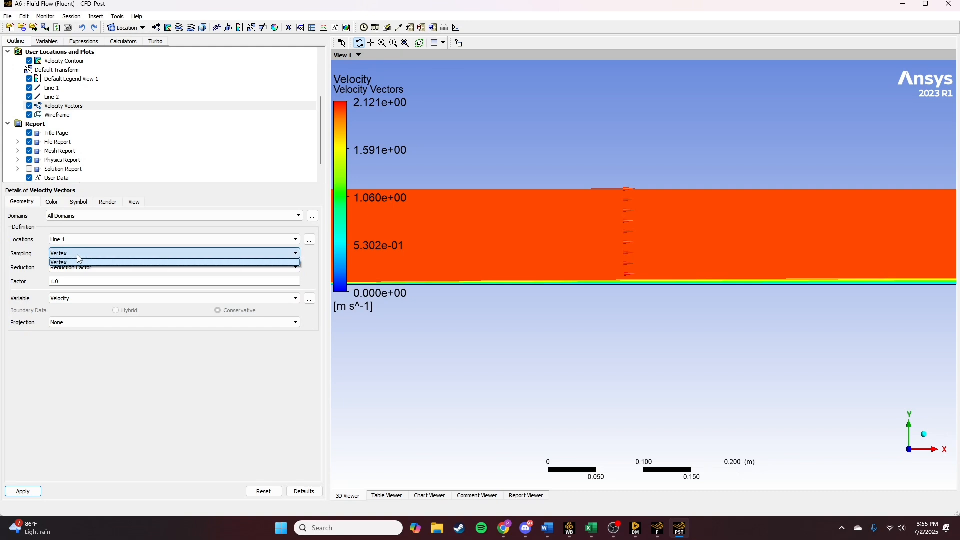
pyautogui.click(80, 261)
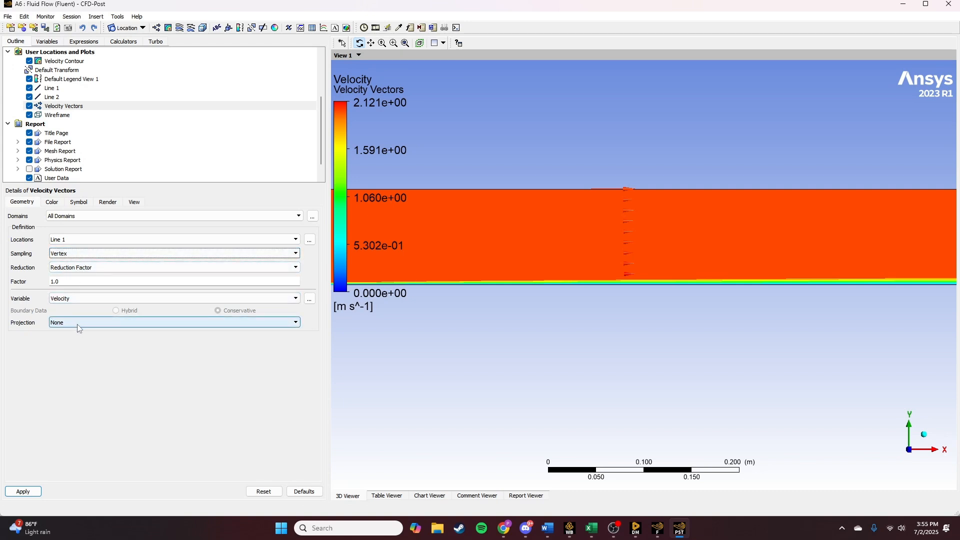
# - Set the colour mode of the velocity vectors to Constant and apply it
pyautogui.scroll(5, 707, 251)
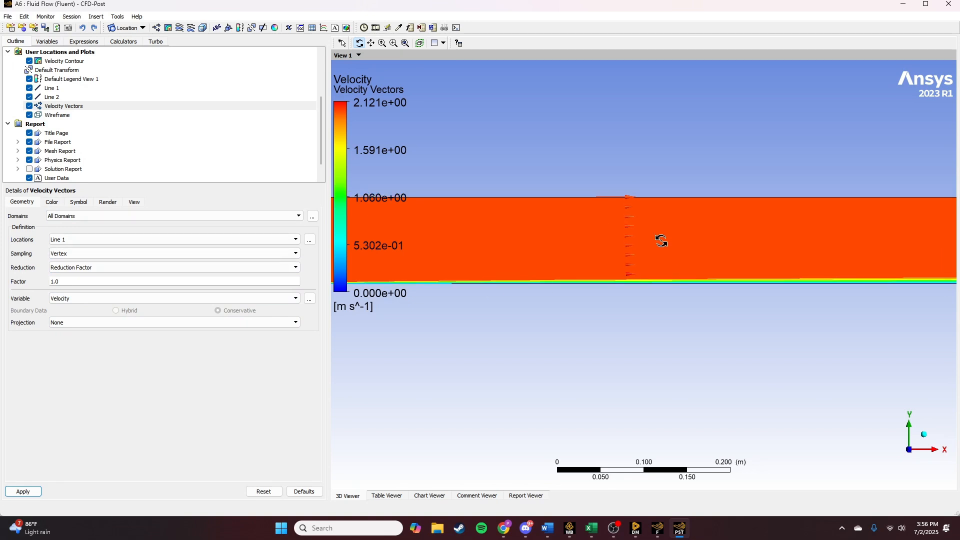
pyautogui.keyDown('ctrl'); pyautogui.moveTo(677, 243); pyautogui.dragTo(657, 315, button='middle'); pyautogui.keyUp('ctrl')
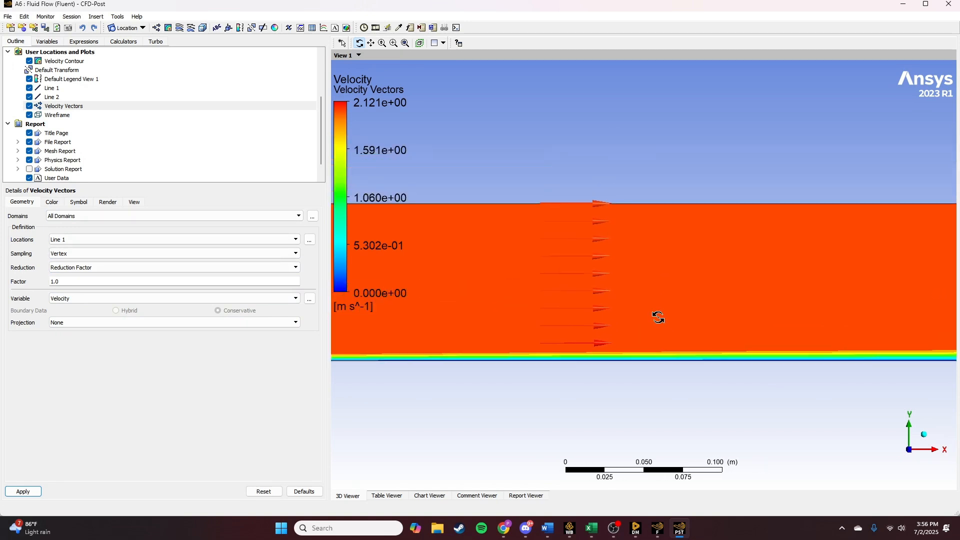
pyautogui.scroll(3, 602, 304)
pyautogui.click(79, 202)
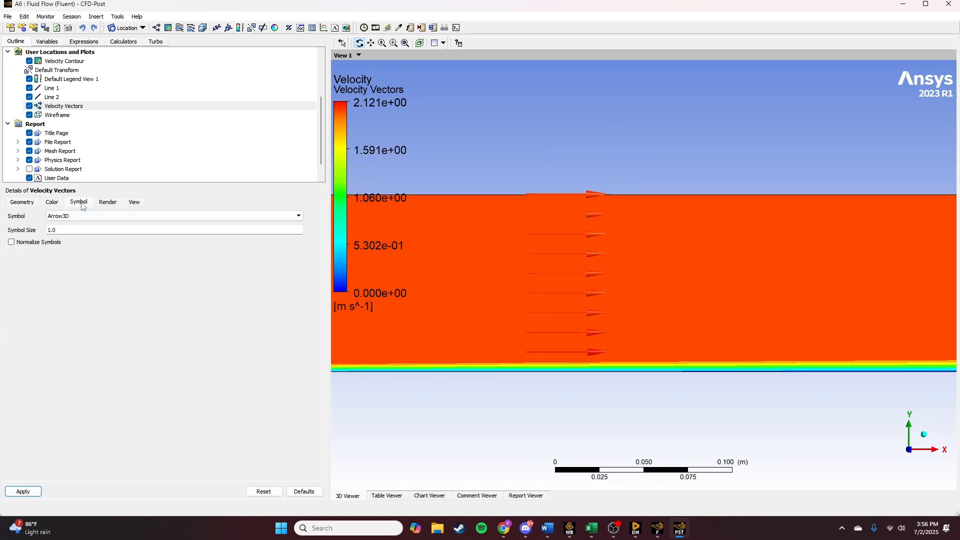
pyautogui.click(33, 203)
pyautogui.click(57, 202)
pyautogui.click(74, 247)
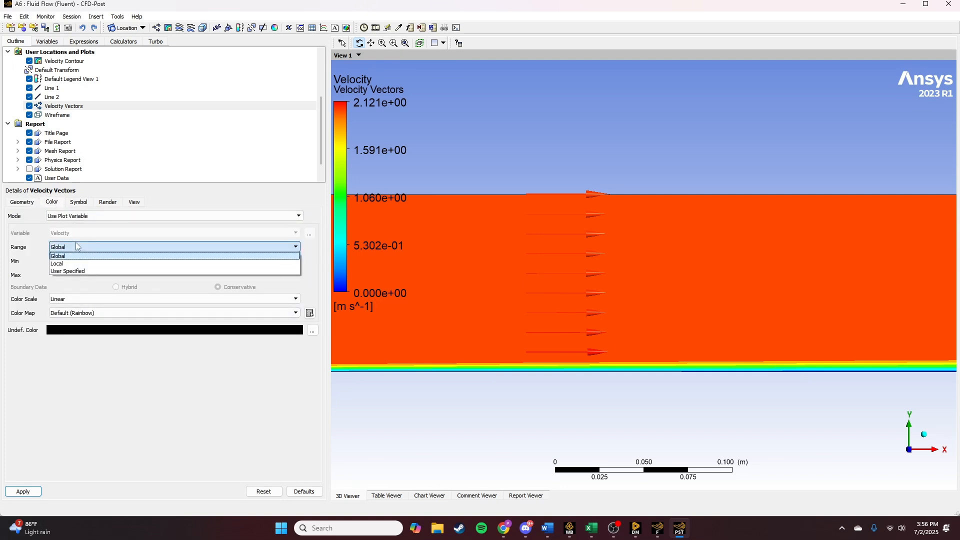
pyautogui.click(76, 254)
pyautogui.click(75, 216)
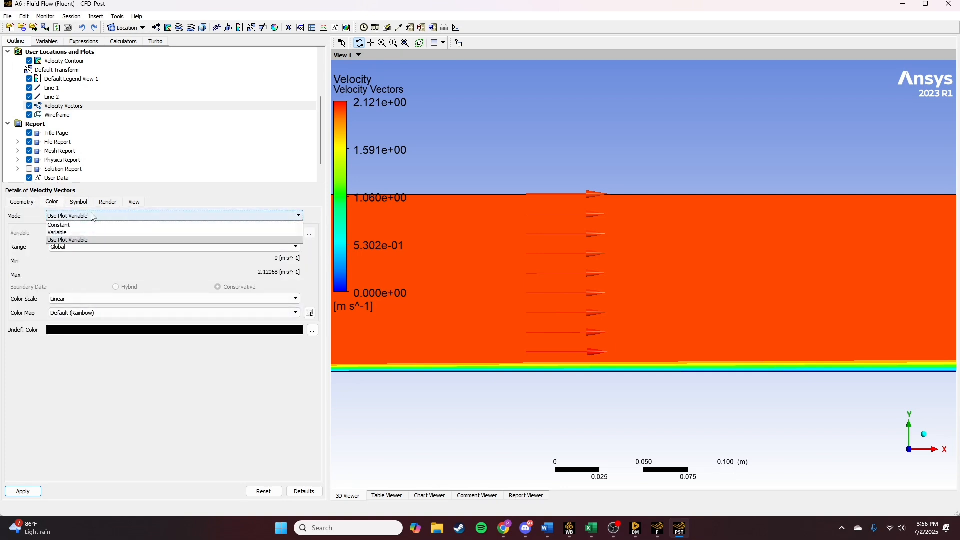
pyautogui.click(75, 223)
pyautogui.click(31, 491)
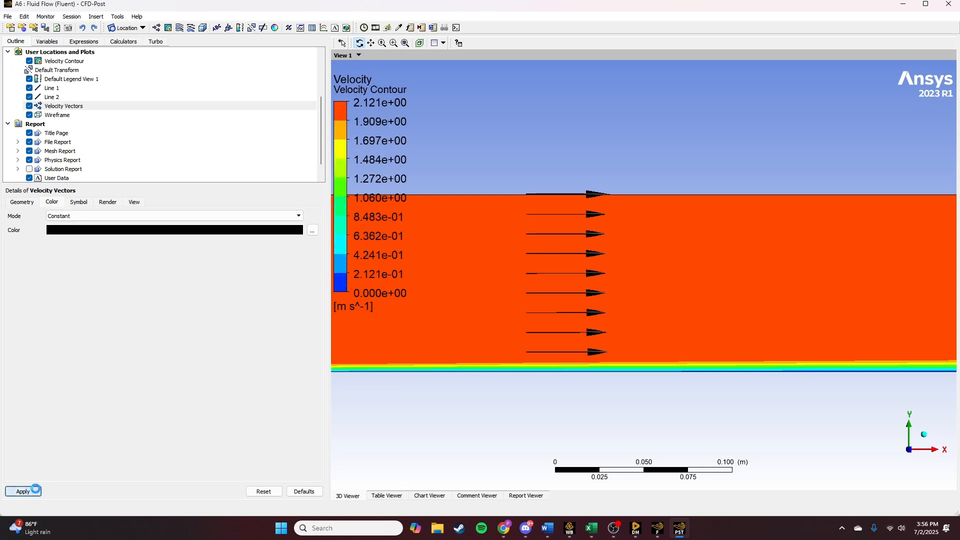
# - Examine the velocity vectors along Line 1 and their spacing above the boundary layer
pyautogui.scroll(3, 609, 284)
pyautogui.keyDown('ctrl'); pyautogui.moveTo(590, 339); pyautogui.dragTo(575, 267, button='middle'); pyautogui.keyUp('ctrl')
pyautogui.scroll(1, 548, 253)
pyautogui.keyDown('ctrl'); pyautogui.moveTo(544, 229); pyautogui.dragTo(551, 296, button='middle'); pyautogui.keyUp('ctrl')
pyautogui.scroll(3, 550, 297)
pyautogui.scroll(-4, 550, 296)
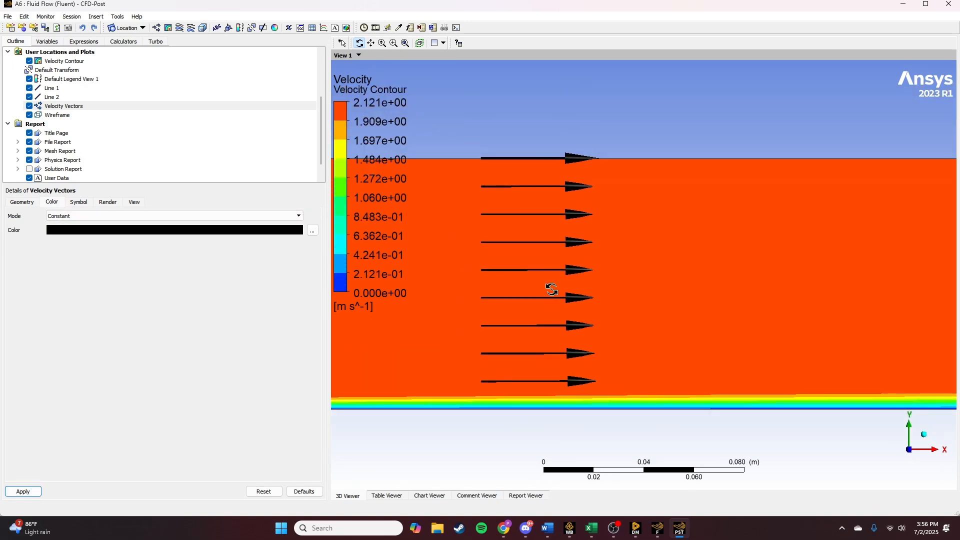
pyautogui.scroll(2, 551, 290)
pyautogui.scroll(-2, 551, 290)
pyautogui.scroll(3, 551, 289)
# - Try the Variable and Use Plot Variable colour modes on the velocity vectors, and return the mode to Constant
pyautogui.click(98, 216)
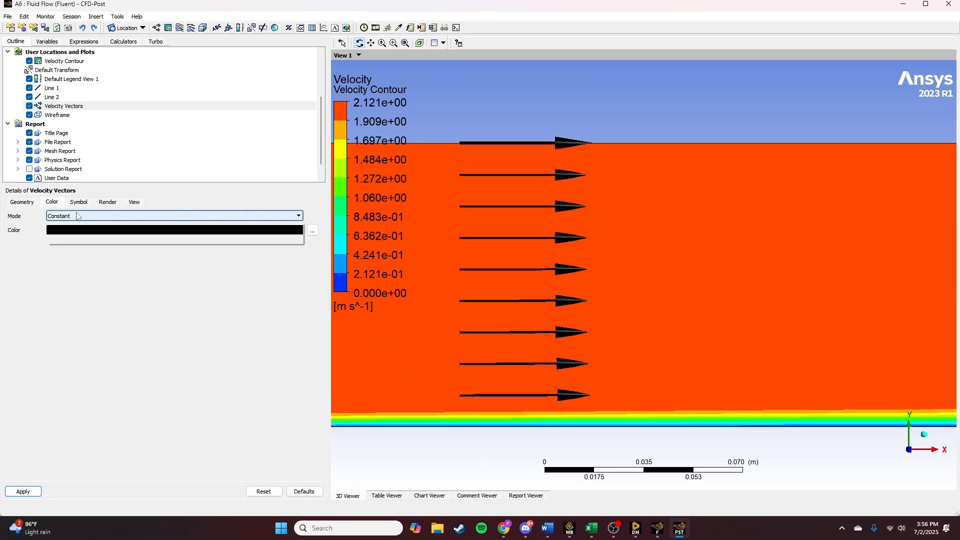
pyautogui.click(70, 231)
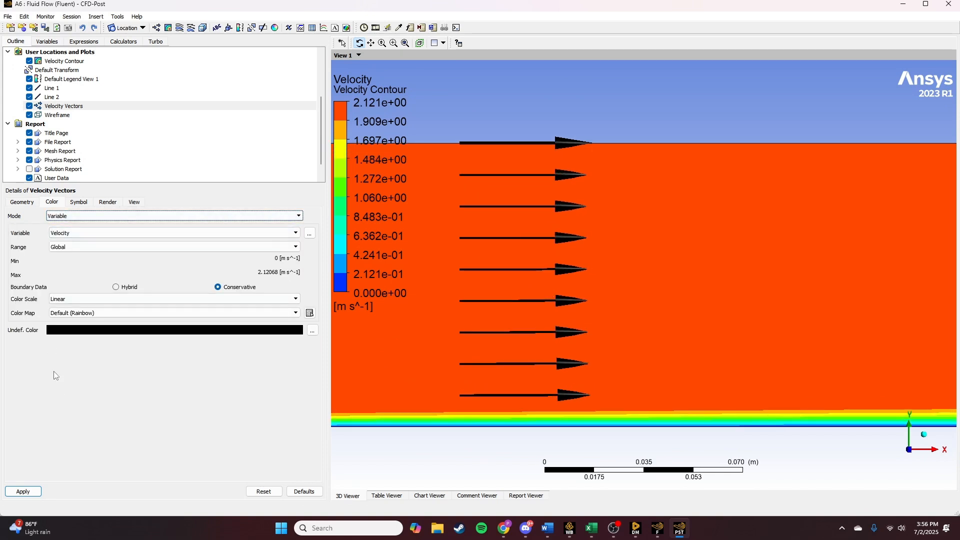
pyautogui.click(27, 492)
pyautogui.click(84, 217)
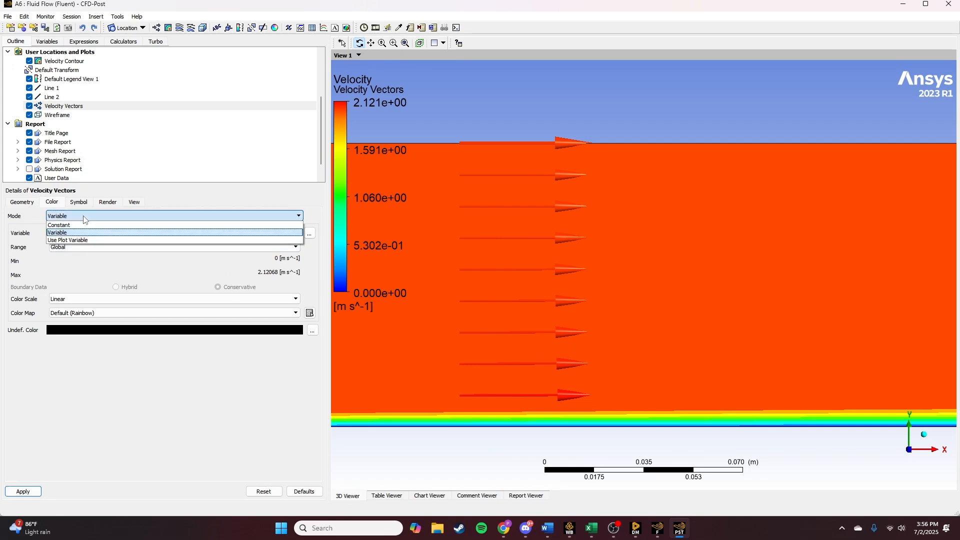
pyautogui.click(68, 240)
pyautogui.click(23, 491)
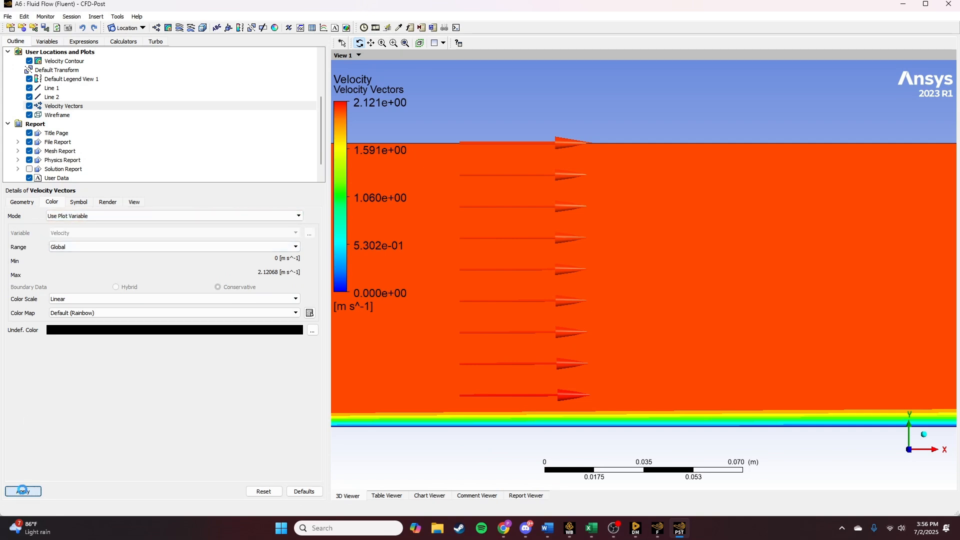
pyautogui.click(81, 218)
pyautogui.click(70, 223)
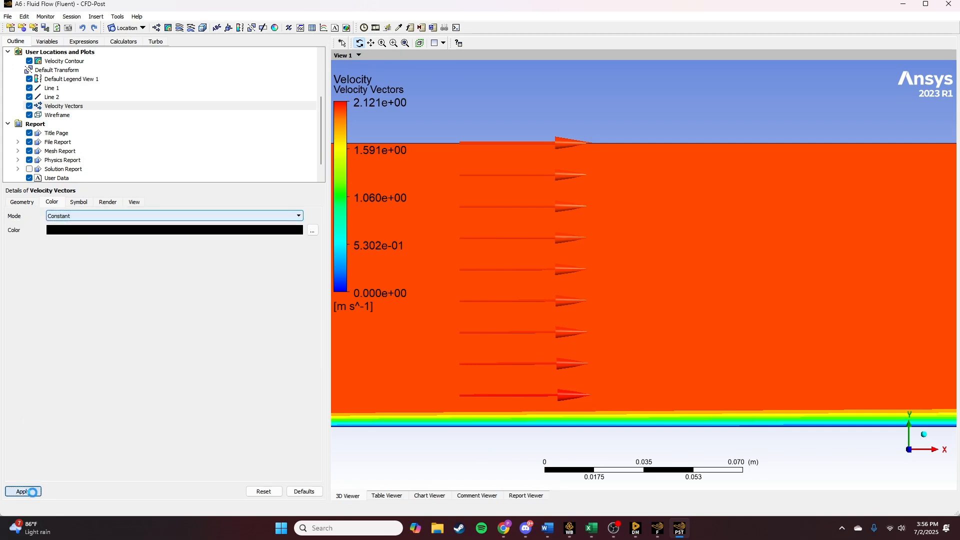
# - Examine the velocity vectors at Line 1 and the boundary layer downstream along the plate
pyautogui.scroll(-5, 440, 263)
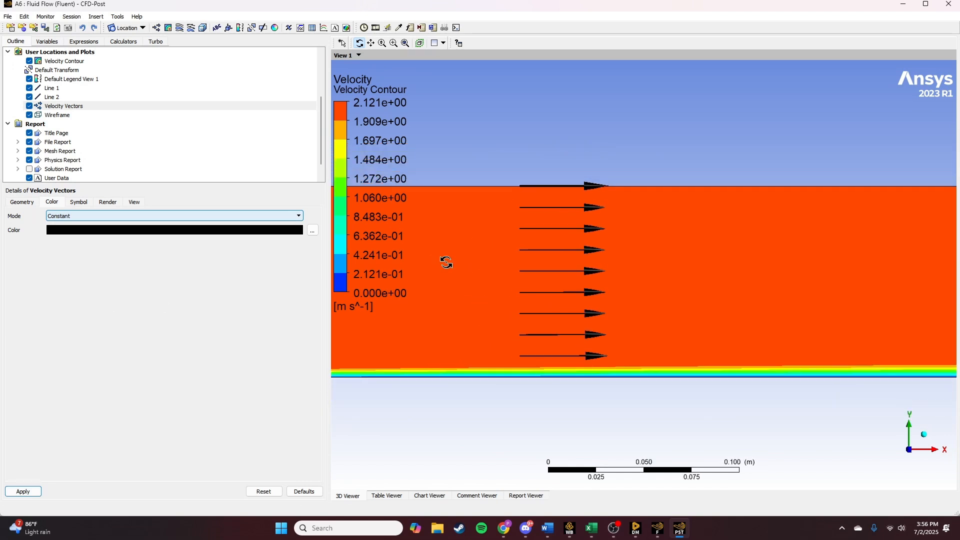
pyautogui.moveTo(645, 299); pyautogui.dragTo(668, 308, button='middle')
pyautogui.keyDown('ctrl'); pyautogui.moveTo(668, 309); pyautogui.dragTo(565, 305, button='middle'); pyautogui.keyUp('ctrl')
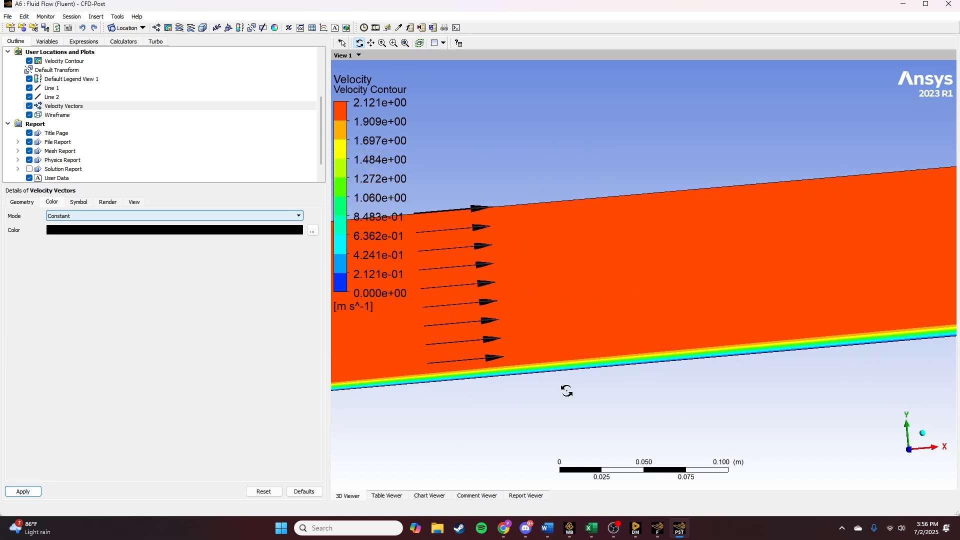
pyautogui.click(909, 450)
pyautogui.scroll(6, 576, 275)
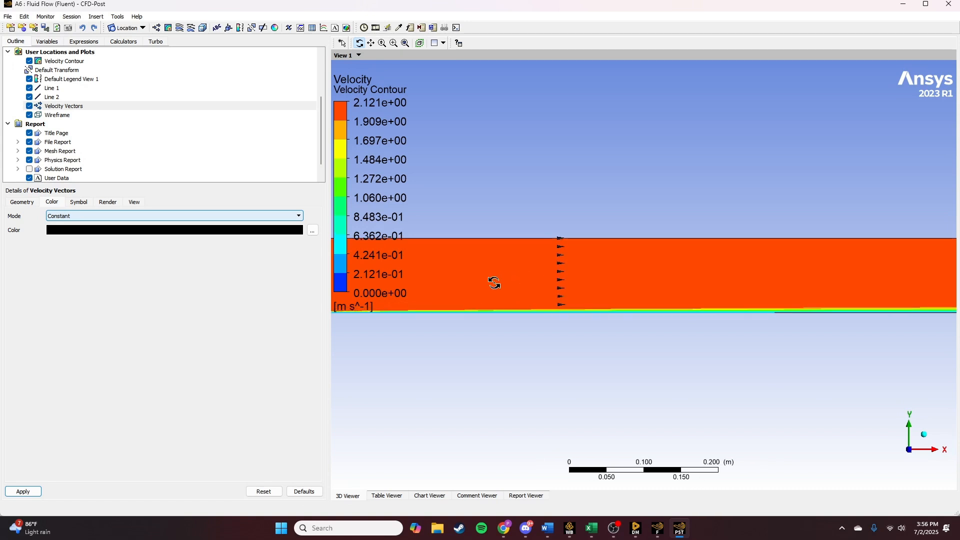
pyautogui.keyDown('ctrl'); pyautogui.moveTo(504, 285); pyautogui.dragTo(523, 288, button='middle'); pyautogui.keyUp('ctrl')
pyautogui.scroll(5, 575, 287)
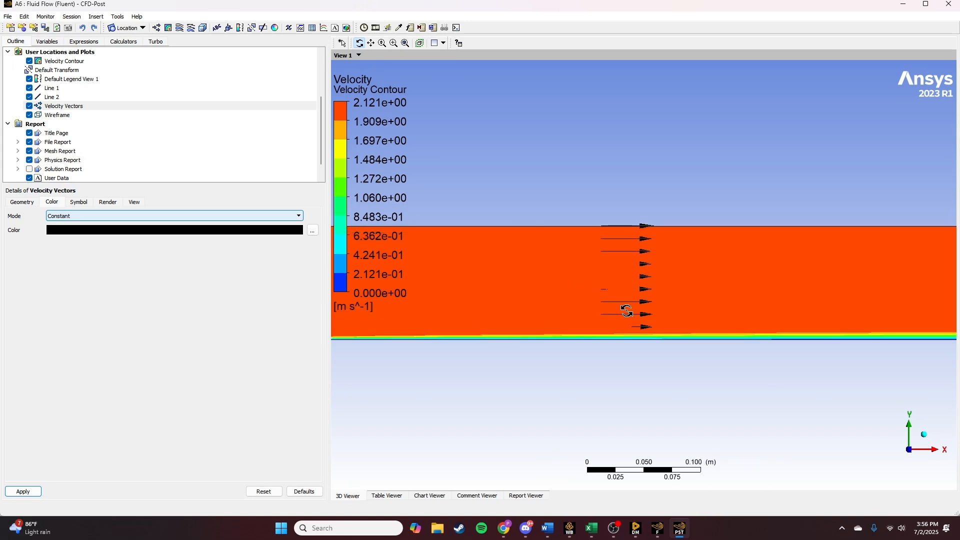
pyautogui.scroll(5, 628, 307)
pyautogui.keyDown('ctrl'); pyautogui.moveTo(802, 320); pyautogui.dragTo(486, 281, button='middle'); pyautogui.keyUp('ctrl')
# - Change the location of the velocity vectors to outlet and apply it
pyautogui.click(23, 202)
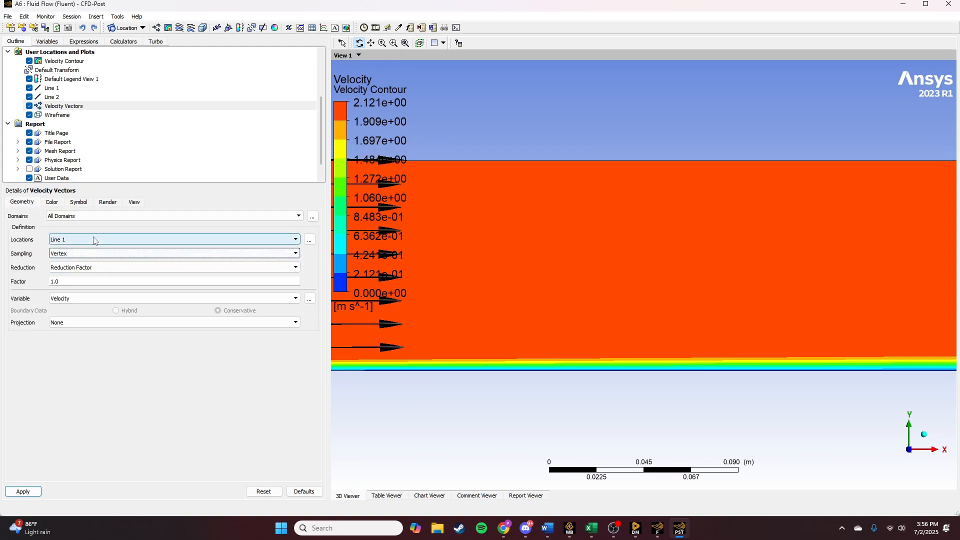
pyautogui.click(94, 240)
pyautogui.click(58, 255)
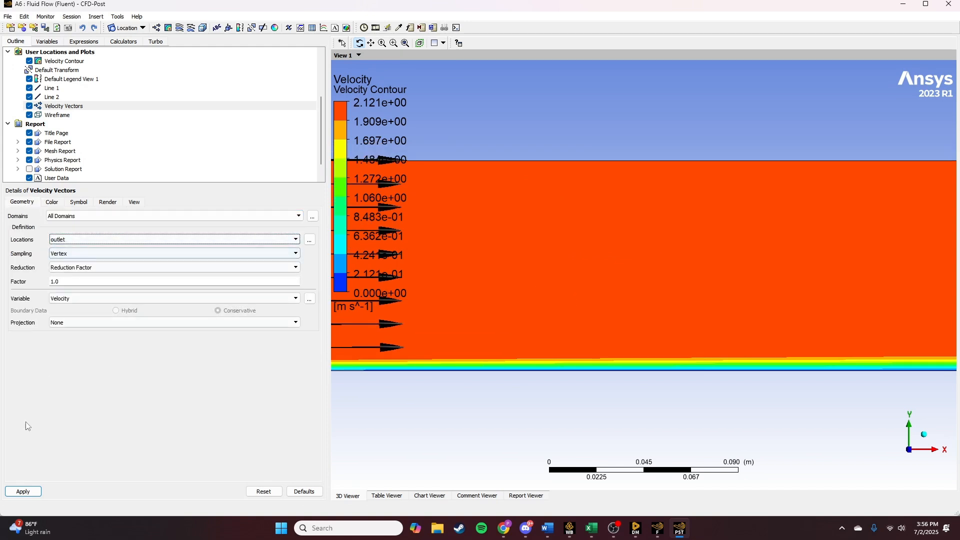
pyautogui.click(23, 491)
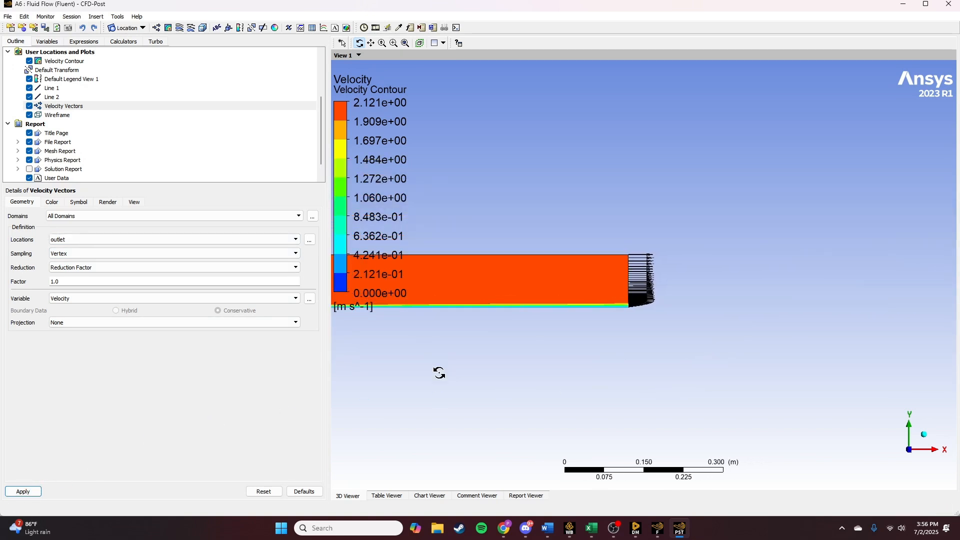
# - Examine the velocity vectors at the outlet and the boundary layer near the plate's downstream end
pyautogui.scroll(9, 633, 323)
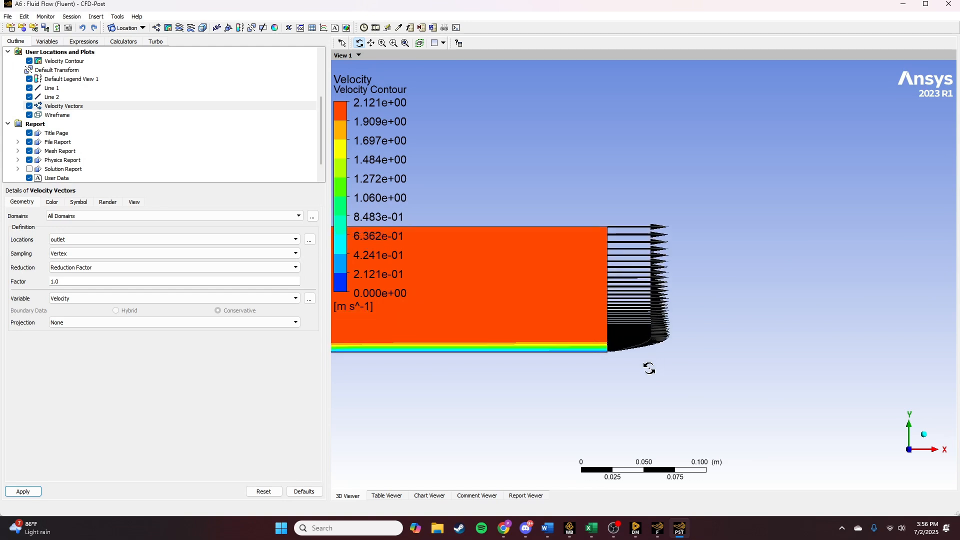
pyautogui.scroll(4, 644, 406)
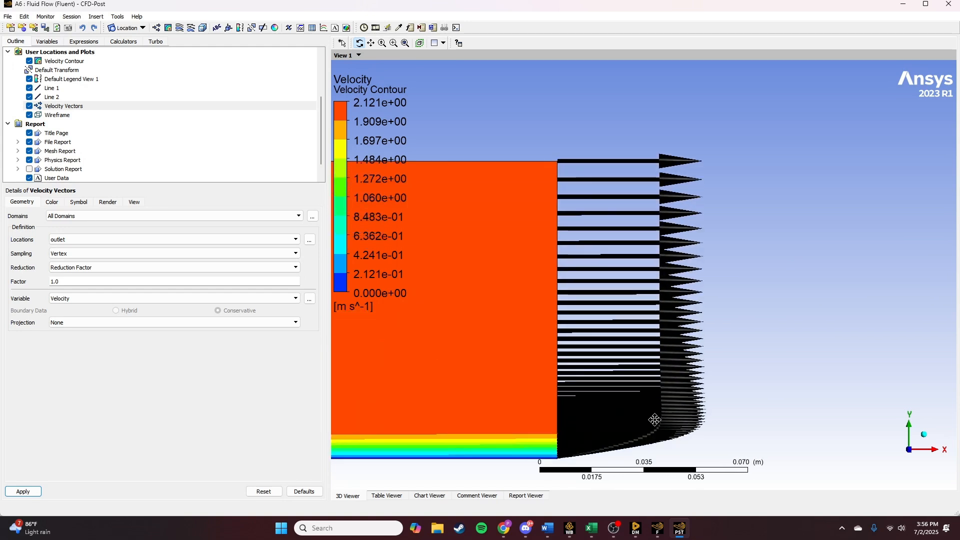
pyautogui.moveTo(639, 370); pyautogui.dragTo(611, 371)
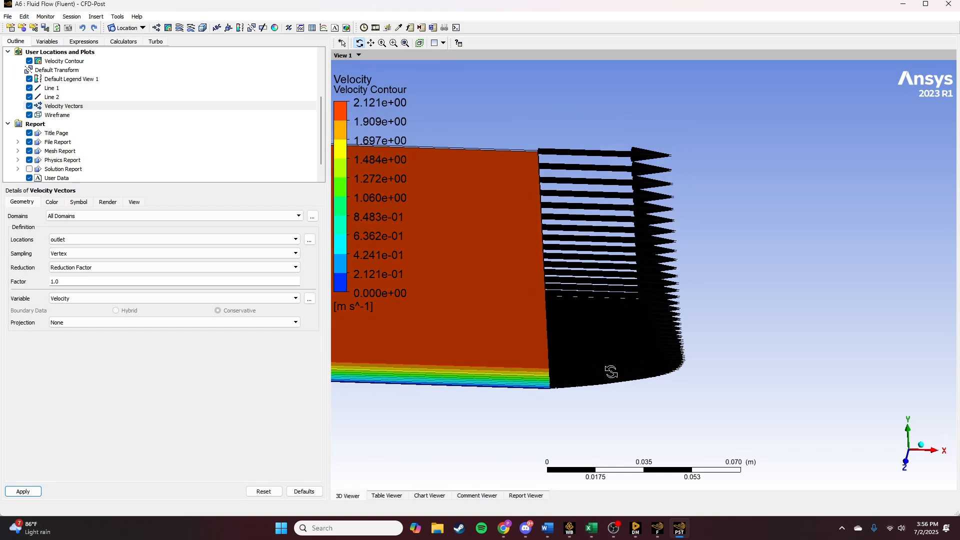
pyautogui.click(910, 467)
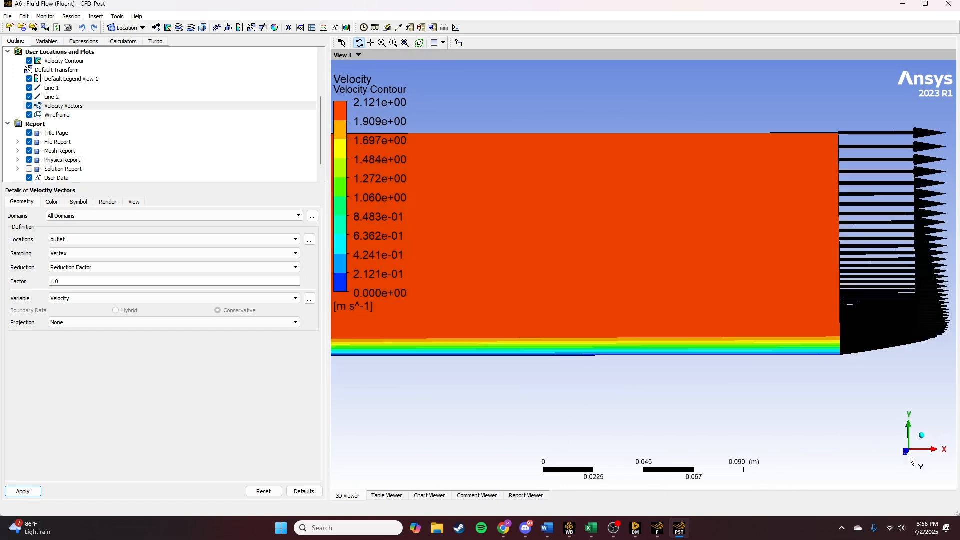
pyautogui.click(910, 432)
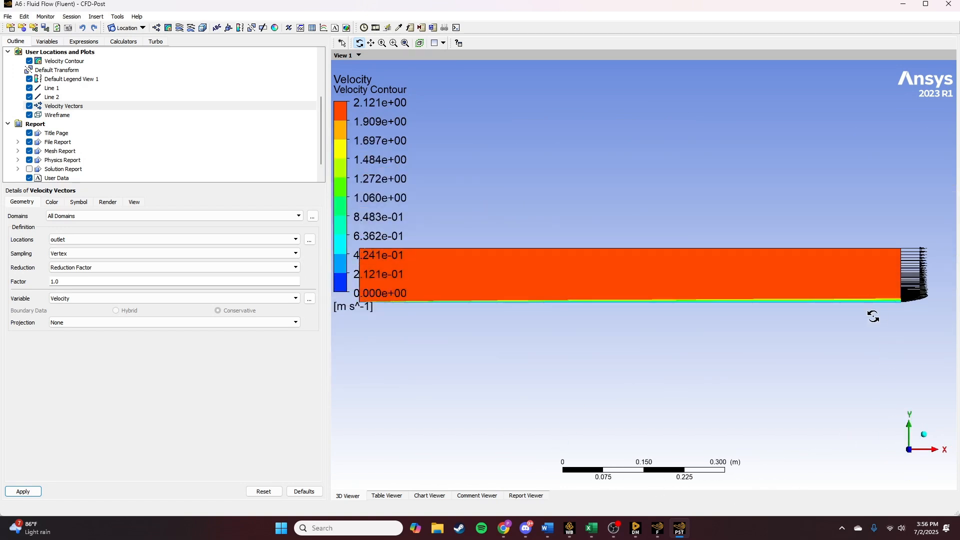
pyautogui.click(394, 44)
pyautogui.moveTo(889, 211); pyautogui.dragTo(915, 312)
pyautogui.moveTo(445, 125); pyautogui.dragTo(707, 412)
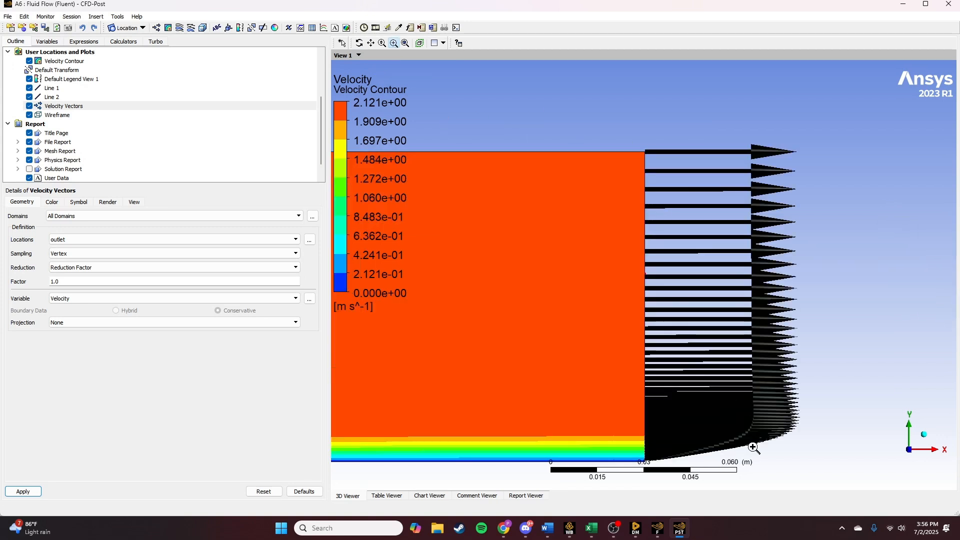
# - Try to set the velocity vectors' reduction factor to .5 and apply it
pyautogui.doubleClick(84, 281)
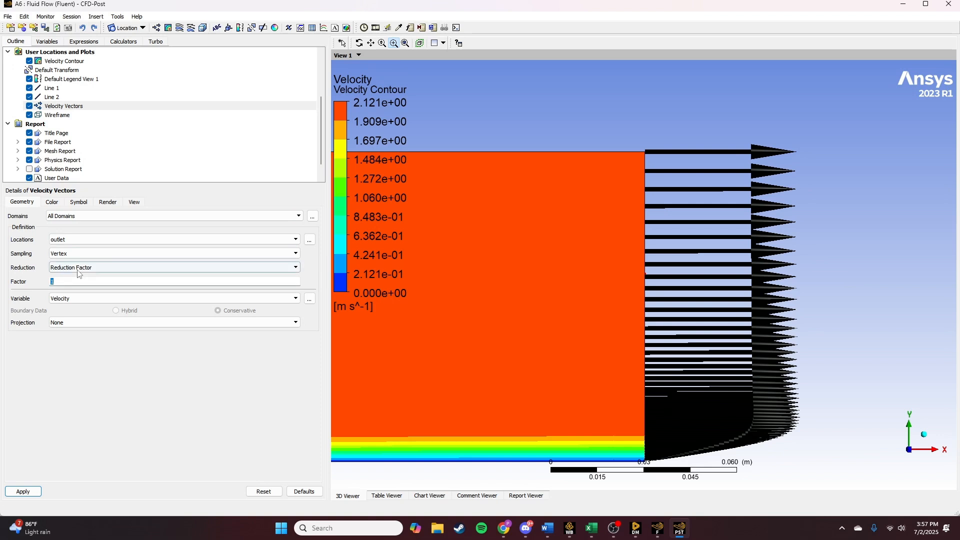
pyautogui.write('.5')
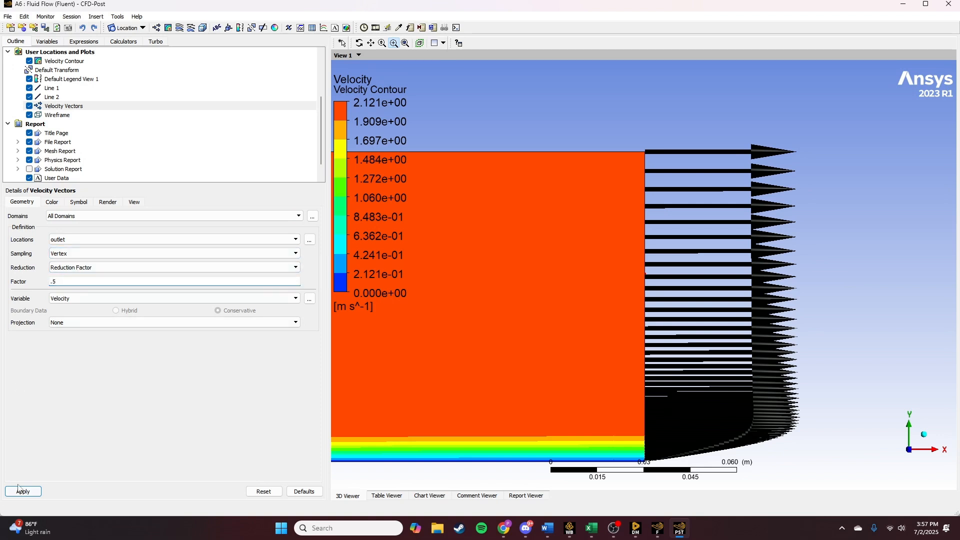
pyautogui.click(22, 491)
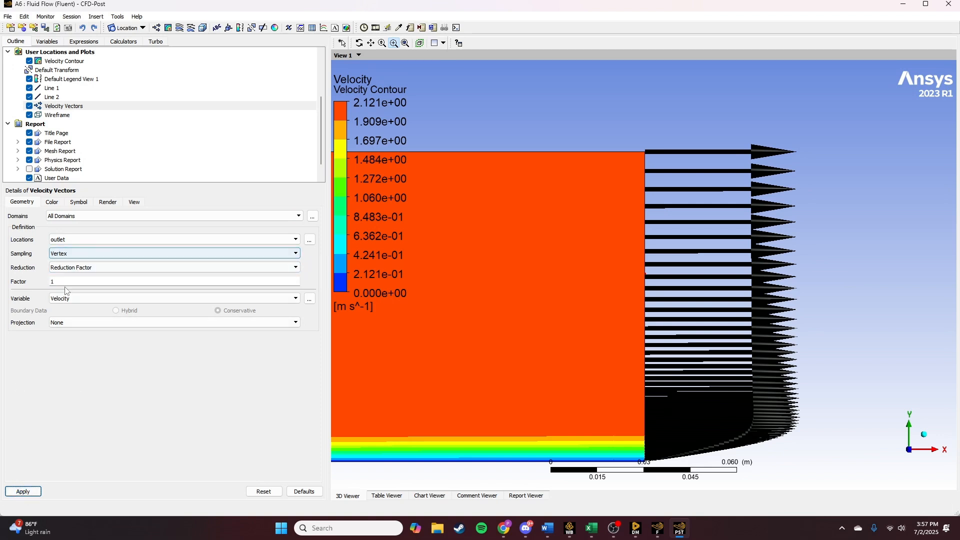
# - Set the symbol size of the velocity vectors to 0.4 and apply it
pyautogui.click(79, 202)
pyautogui.doubleClick(62, 228)
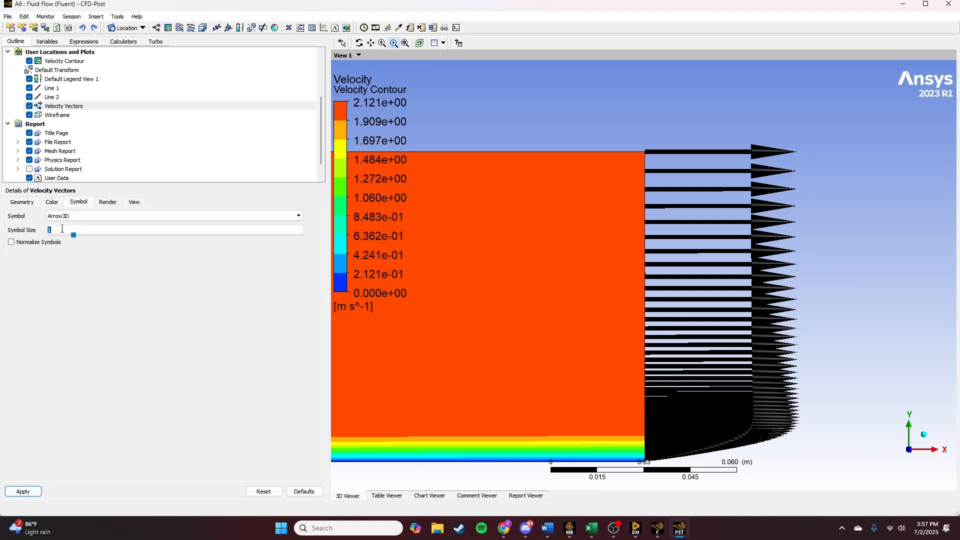
pyautogui.write('0.4')
pyautogui.click(20, 492)
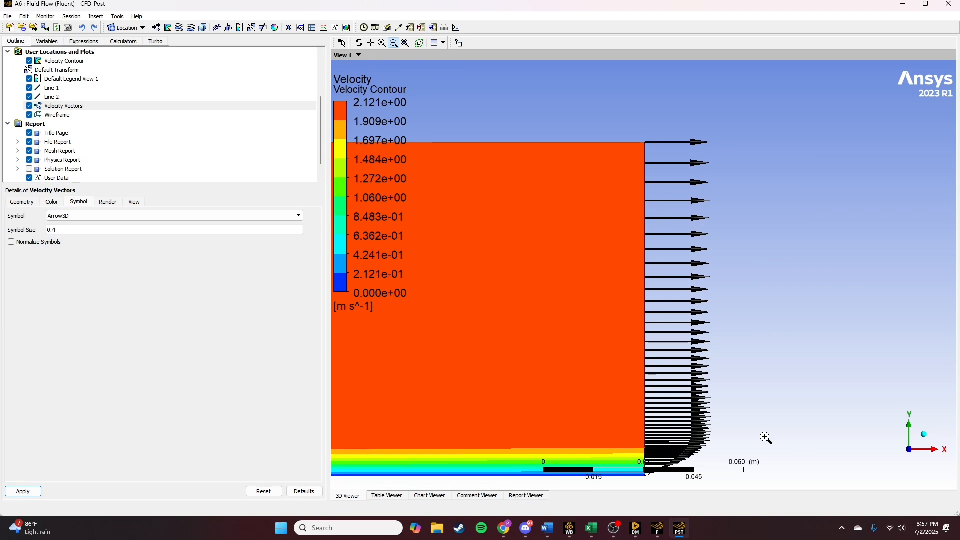
# - Examine the shape of the outlet velocity profile within the boundary layer close to the plate
pyautogui.moveTo(765, 437); pyautogui.dragTo(659, 295, button='middle')
pyautogui.scroll(5, 594, 328)
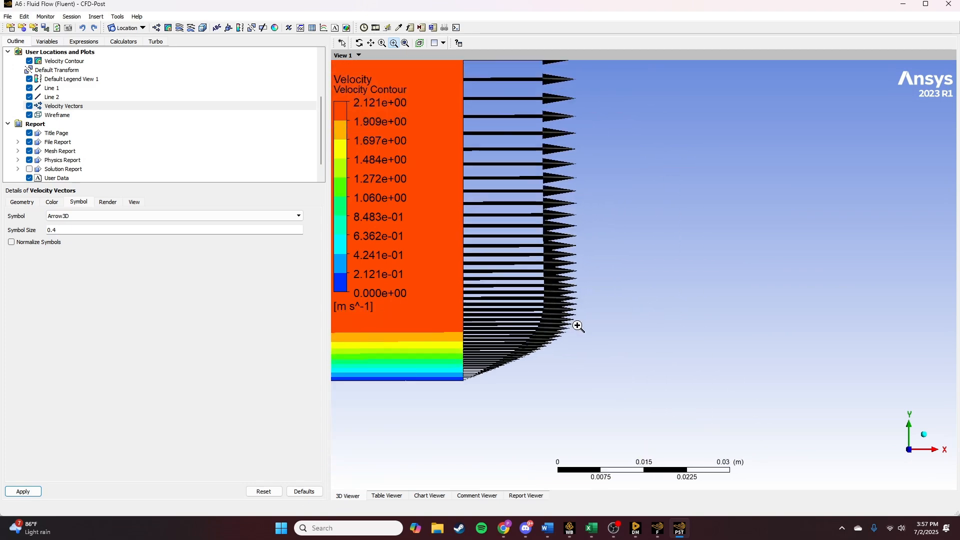
pyautogui.moveTo(578, 328)
pyautogui.mouseDown(button='middle')
pyautogui.moveTo(681, 328)
pyautogui.moveTo(561, 328)
pyautogui.mouseUp(button='middle')
pyautogui.click(902, 450)
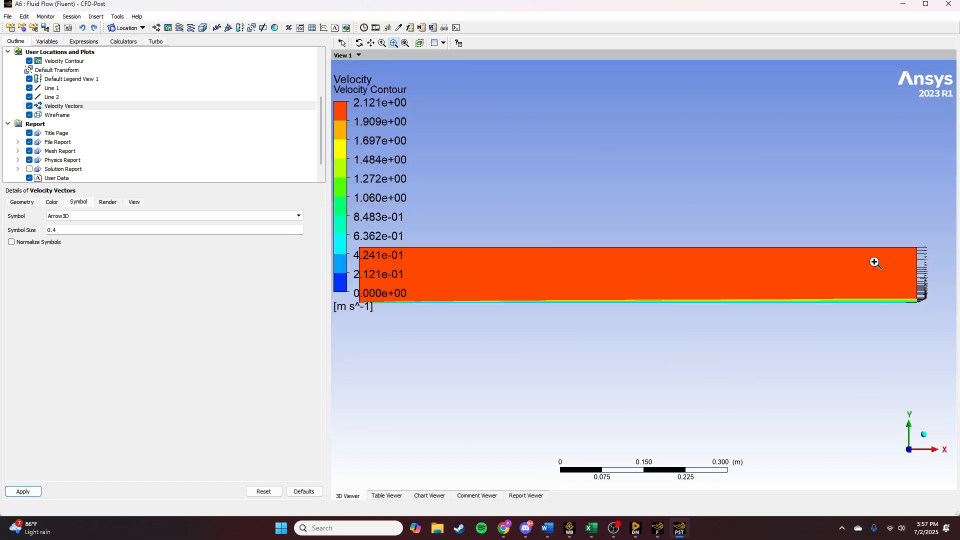
pyautogui.moveTo(874, 262); pyautogui.dragTo(919, 304)
pyautogui.moveTo(621, 207); pyautogui.dragTo(825, 402)
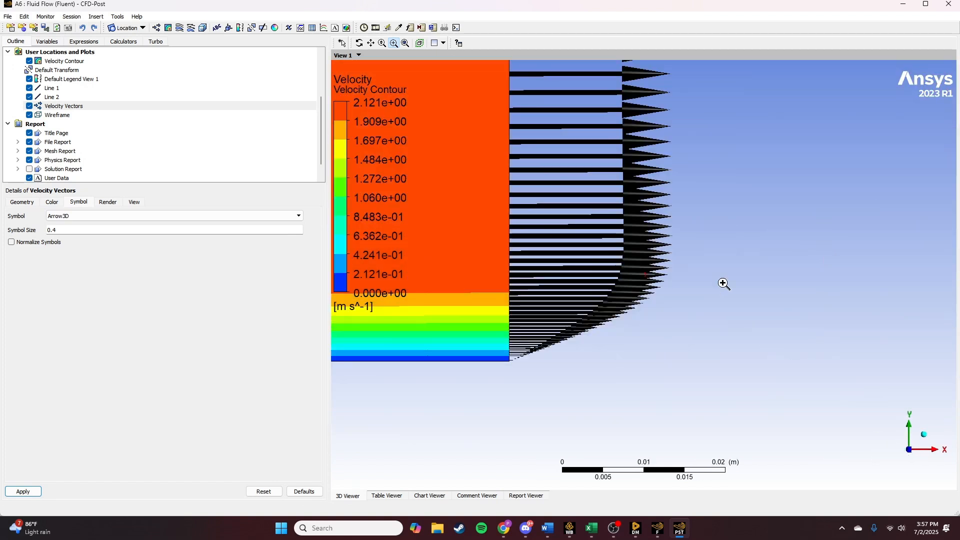
pyautogui.moveTo(711, 232); pyautogui.dragTo(705, 285, button='middle')
pyautogui.click(906, 443)
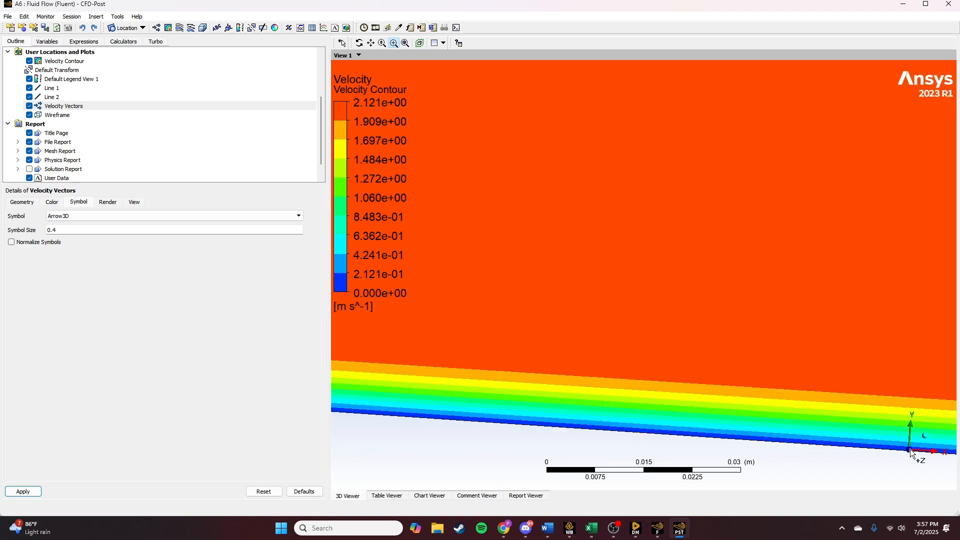
pyautogui.moveTo(889, 241); pyautogui.dragTo(947, 339)
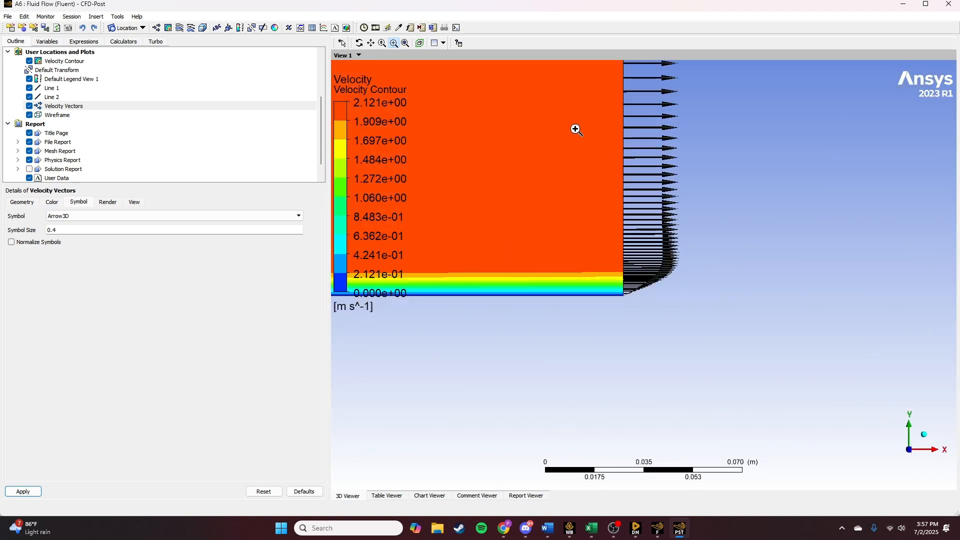
pyautogui.moveTo(576, 129); pyautogui.dragTo(739, 328)
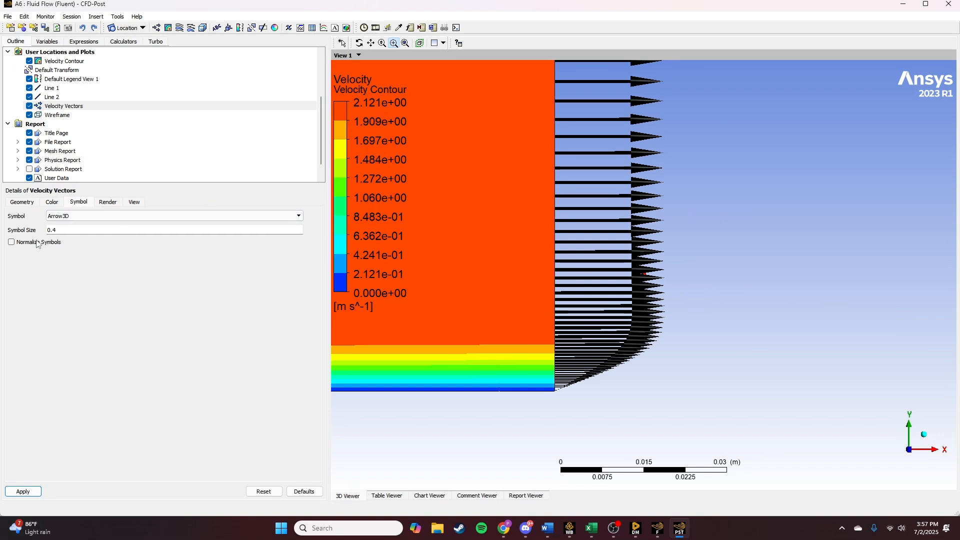
# - Try normalized symbols on the outlet velocity vectors, and restore the non-normalized display
pyautogui.click(11, 241)
pyautogui.click(34, 492)
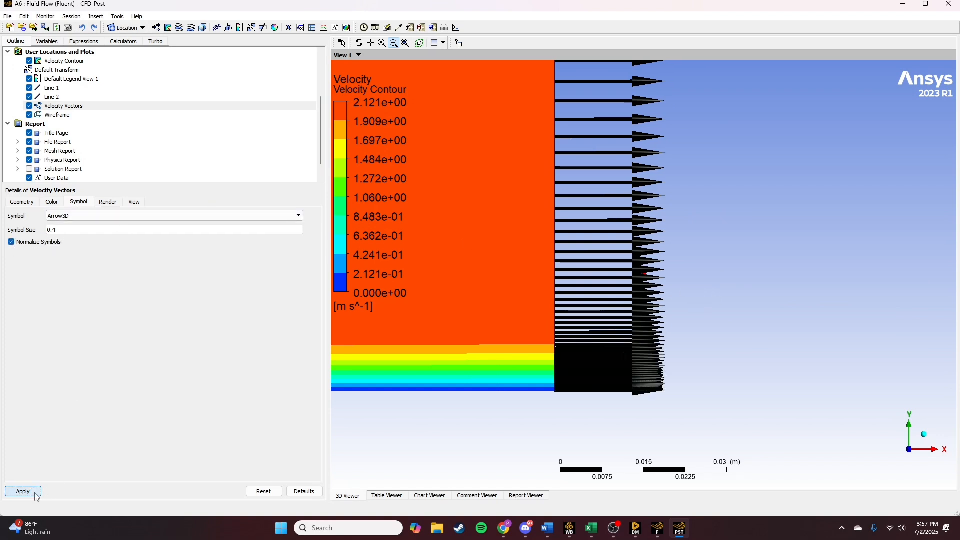
pyautogui.click(11, 241)
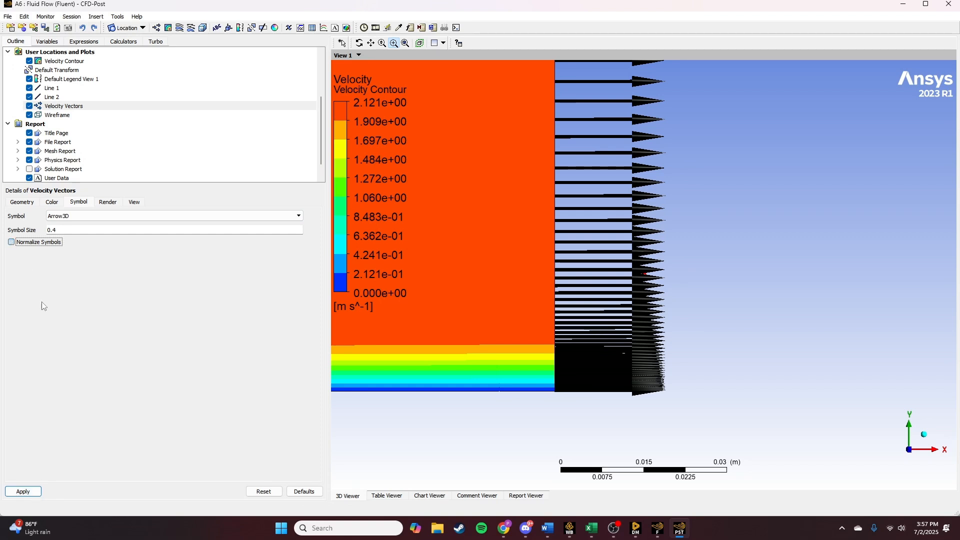
pyautogui.click(23, 492)
pyautogui.scroll(-4, 599, 300)
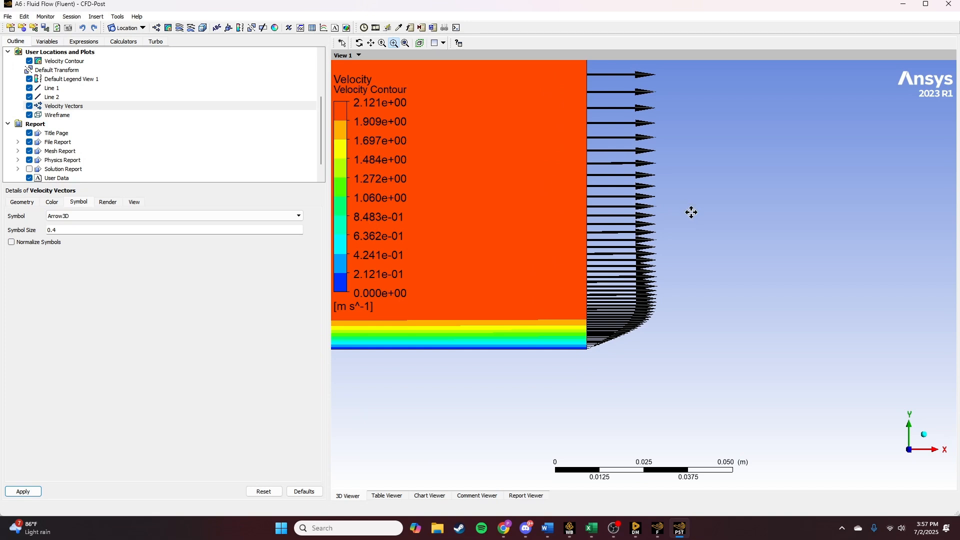
pyautogui.scroll(2, 692, 212)
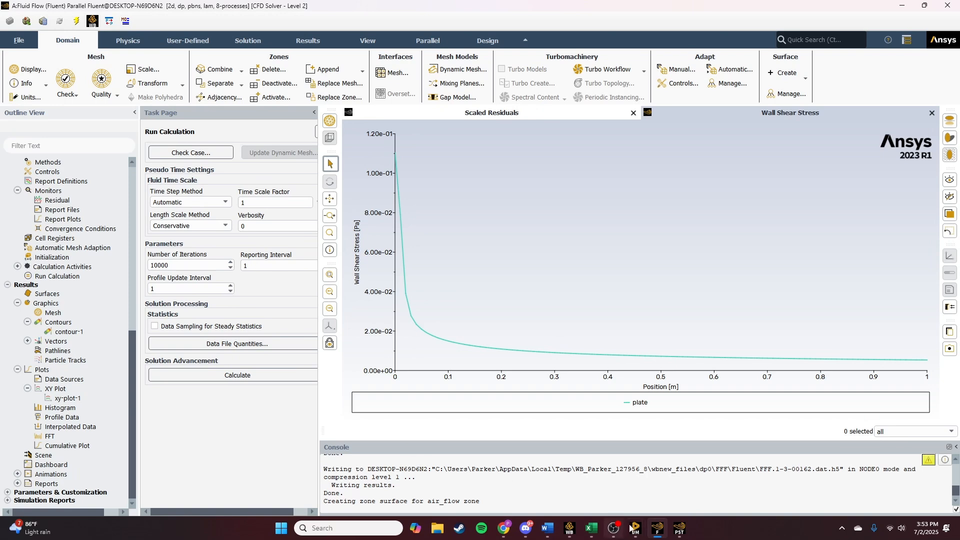
# - Switch to CFD-Post and insert a contour named Velocity Contour
pyautogui.click(681, 529)
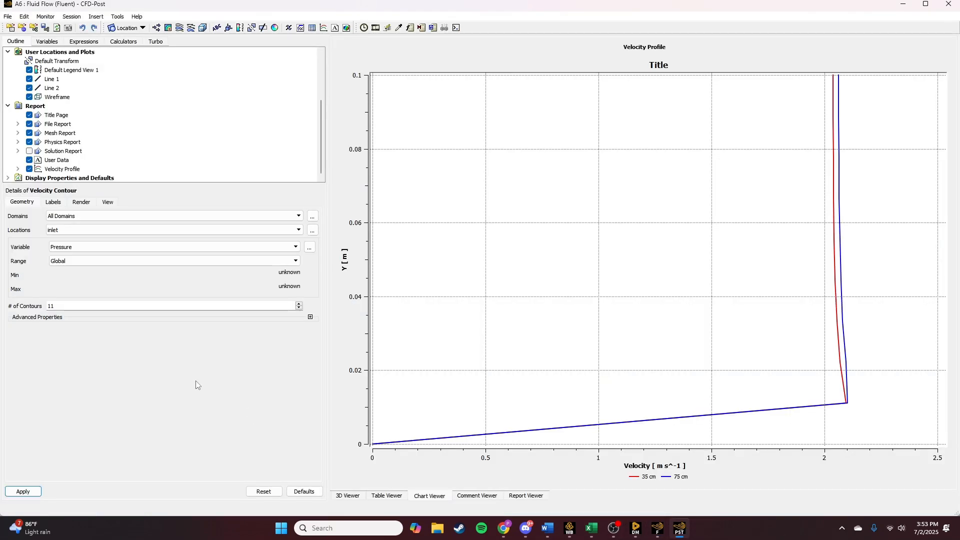
pyautogui.click(168, 28)
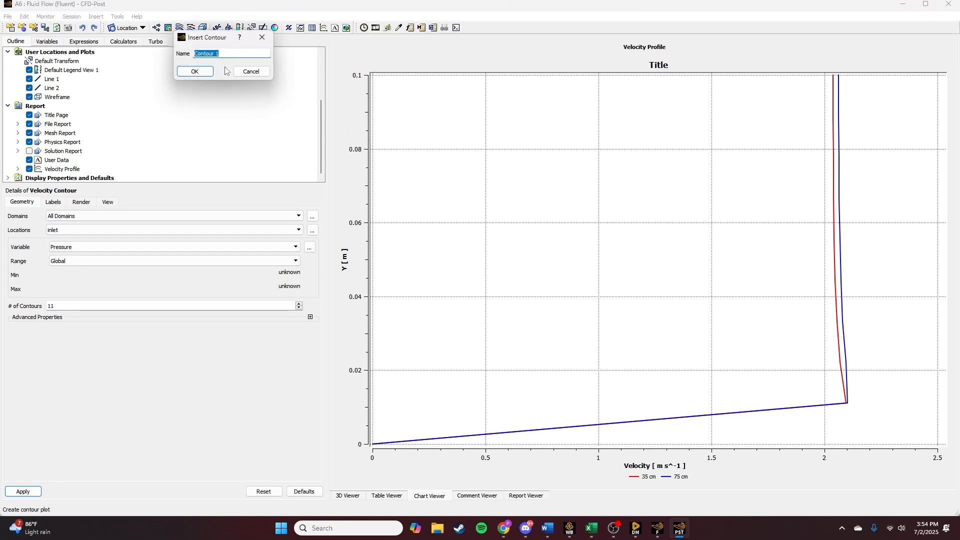
pyautogui.write('Velocity')
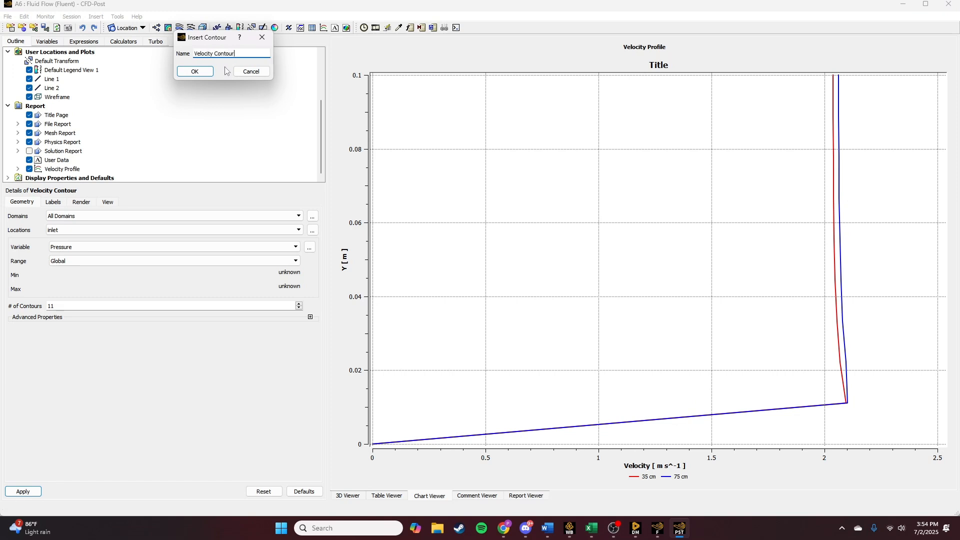
pyautogui.press('Return')
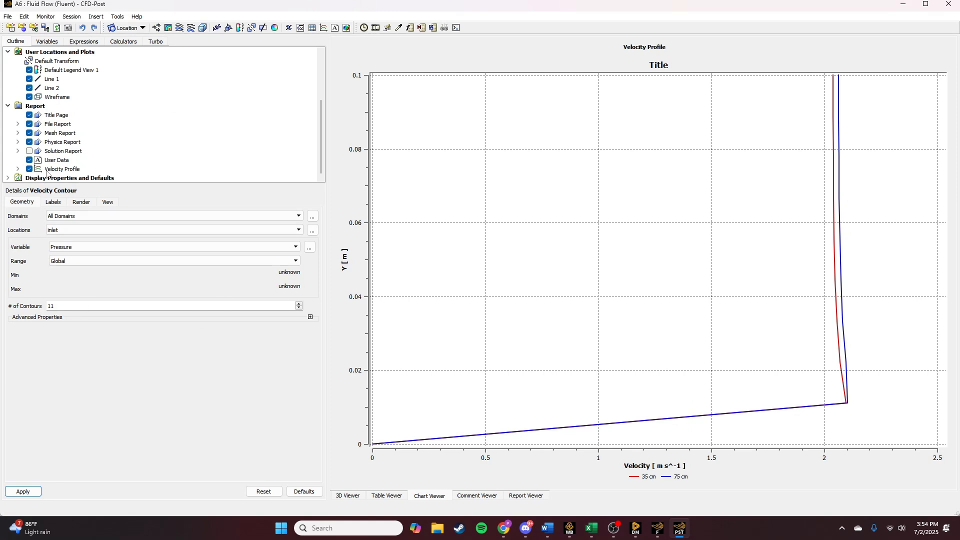
# - Set the location of Velocity Contour to symmetry 1 and apply it
pyautogui.click(53, 202)
pyautogui.click(22, 202)
pyautogui.click(73, 231)
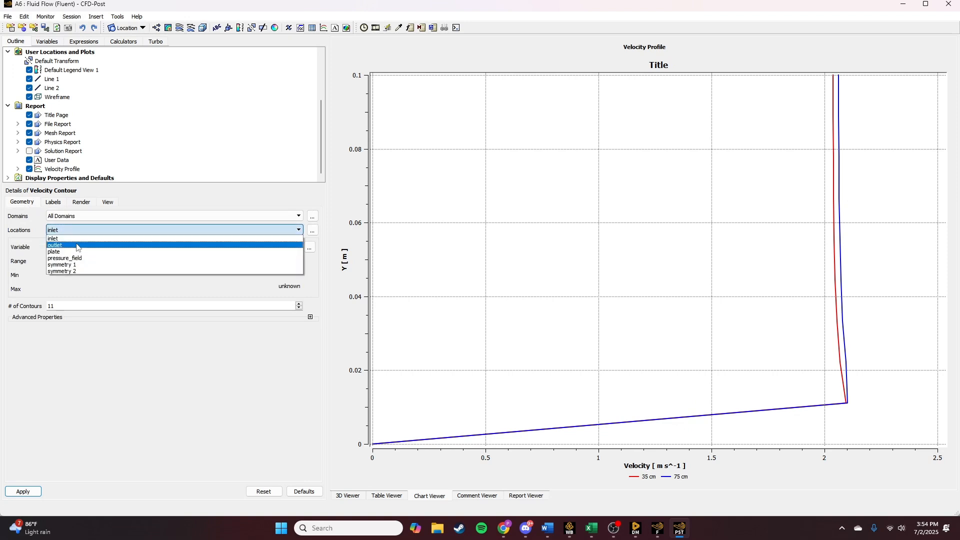
pyautogui.click(78, 238)
pyautogui.click(68, 231)
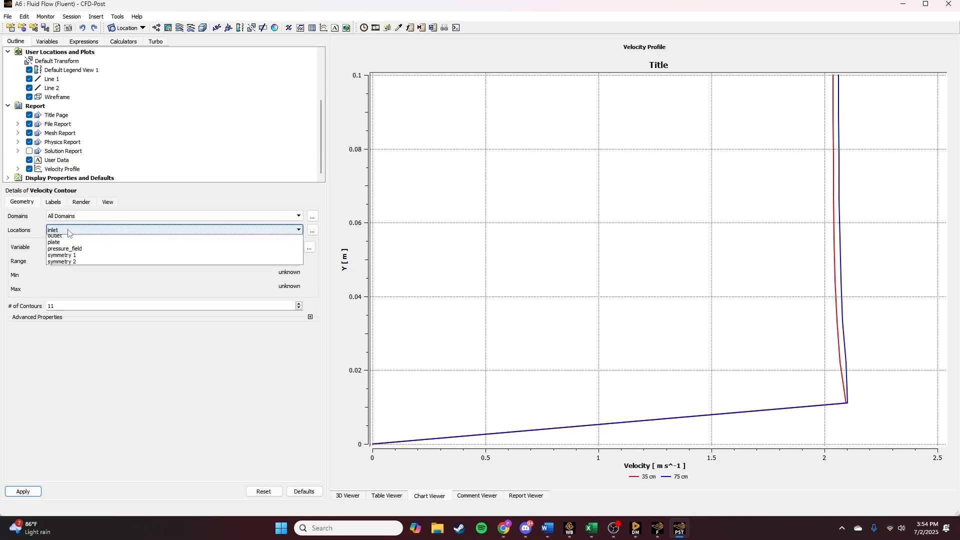
pyautogui.click(77, 270)
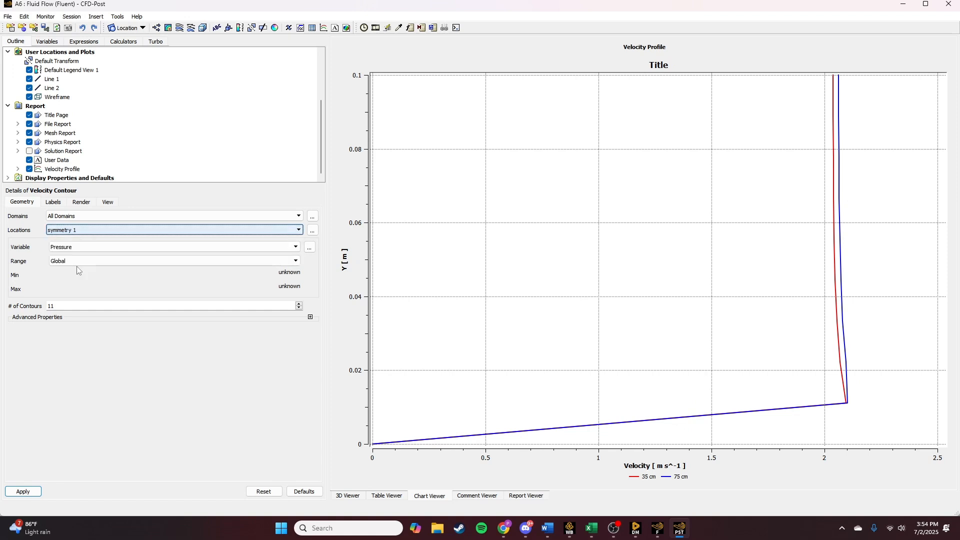
pyautogui.click(55, 203)
pyautogui.click(82, 203)
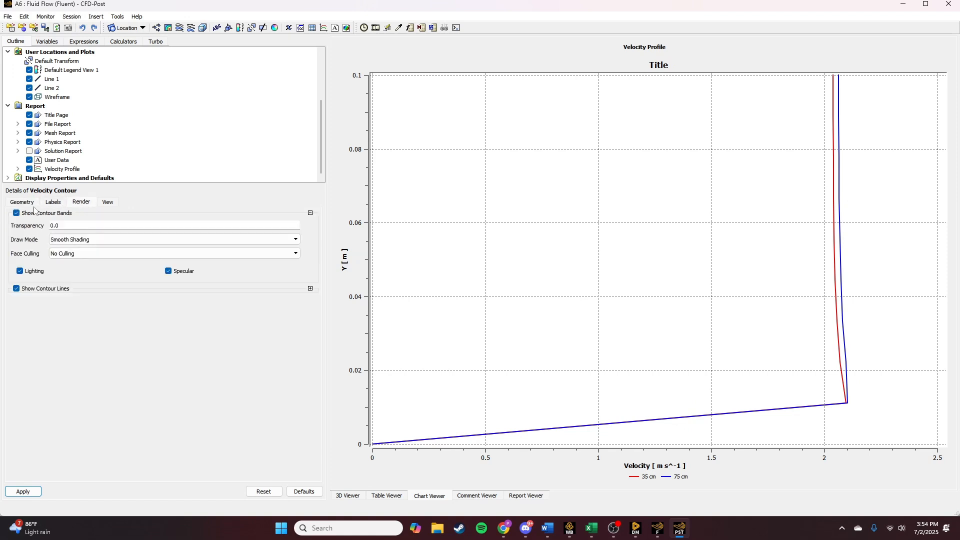
pyautogui.click(23, 203)
pyautogui.click(24, 492)
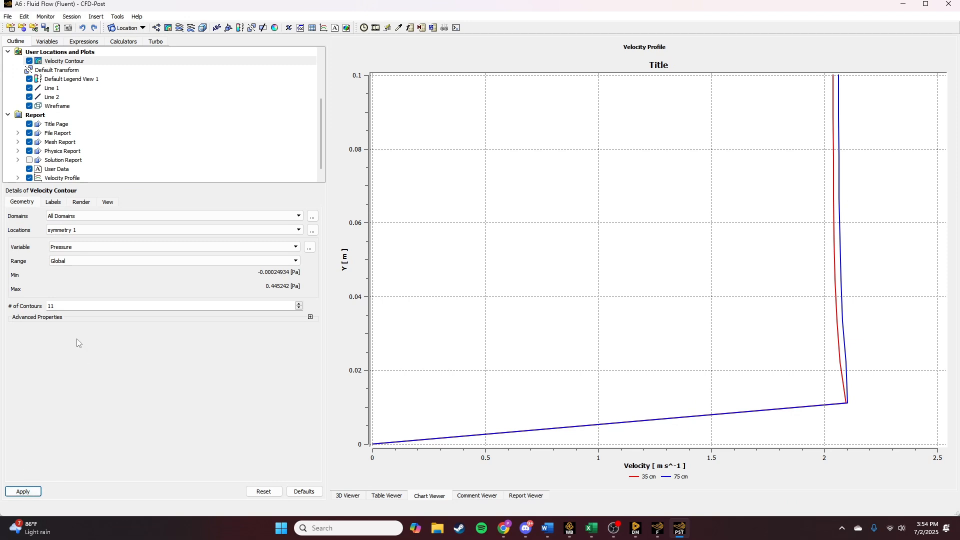
# - Display the contour in the 3D view, change its variable to Velocity and apply it
pyautogui.click(385, 496)
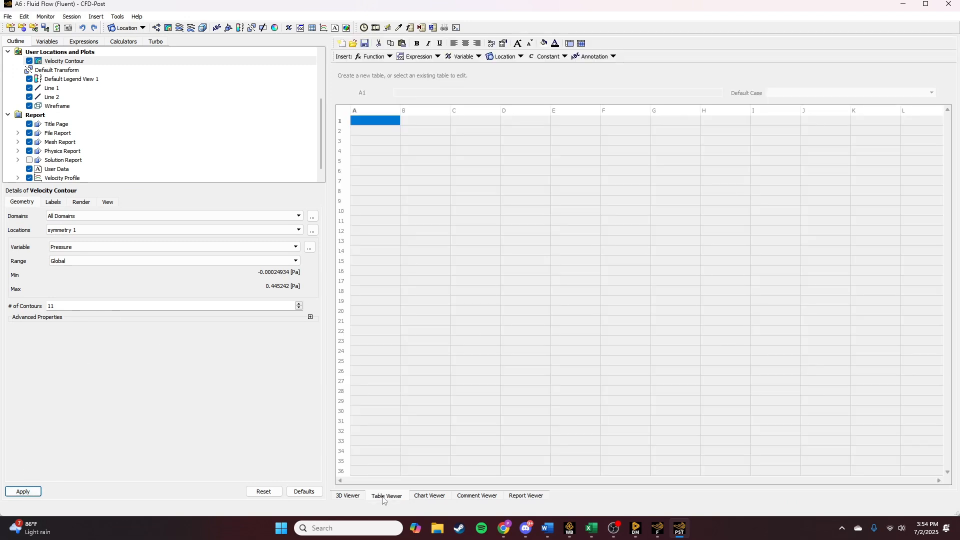
pyautogui.click(349, 496)
pyautogui.scroll(-1, 664, 343)
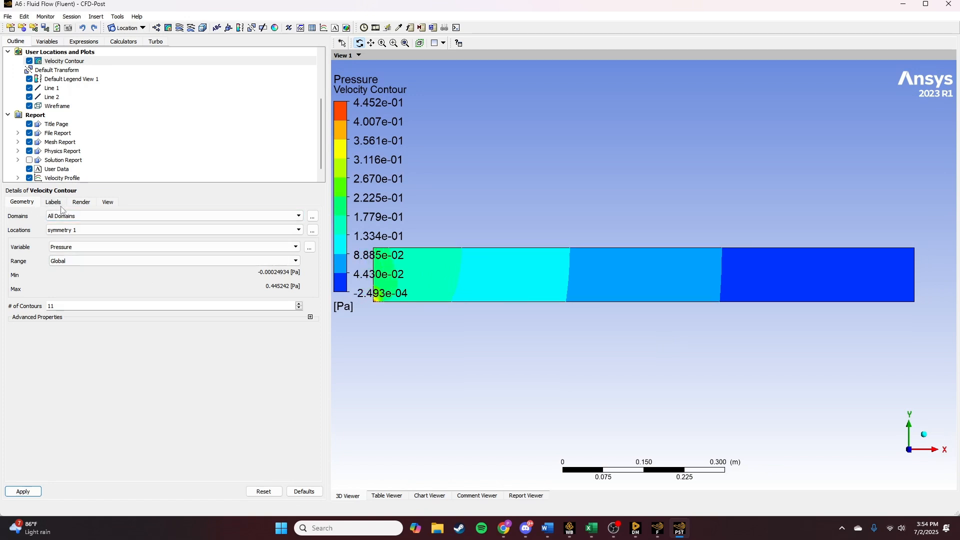
pyautogui.click(103, 247)
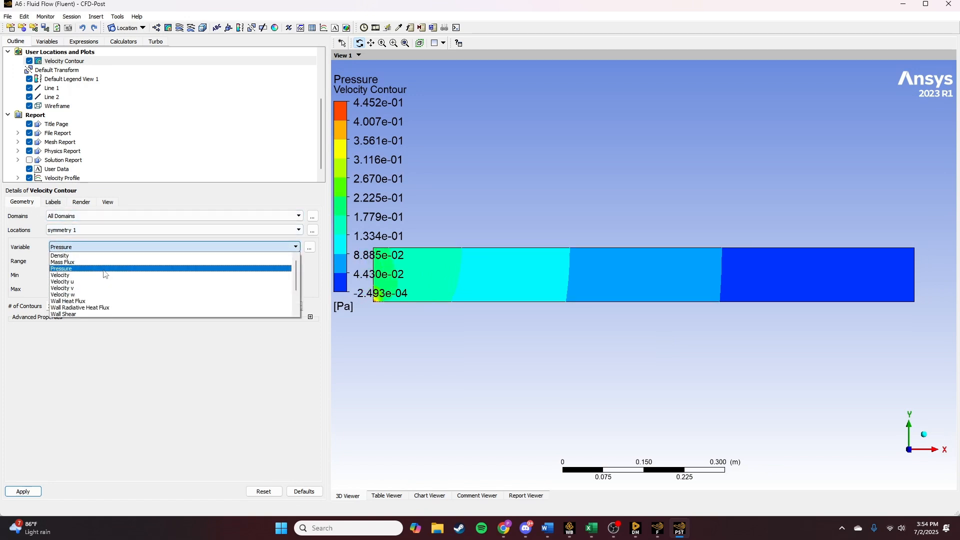
pyautogui.click(103, 275)
pyautogui.click(23, 492)
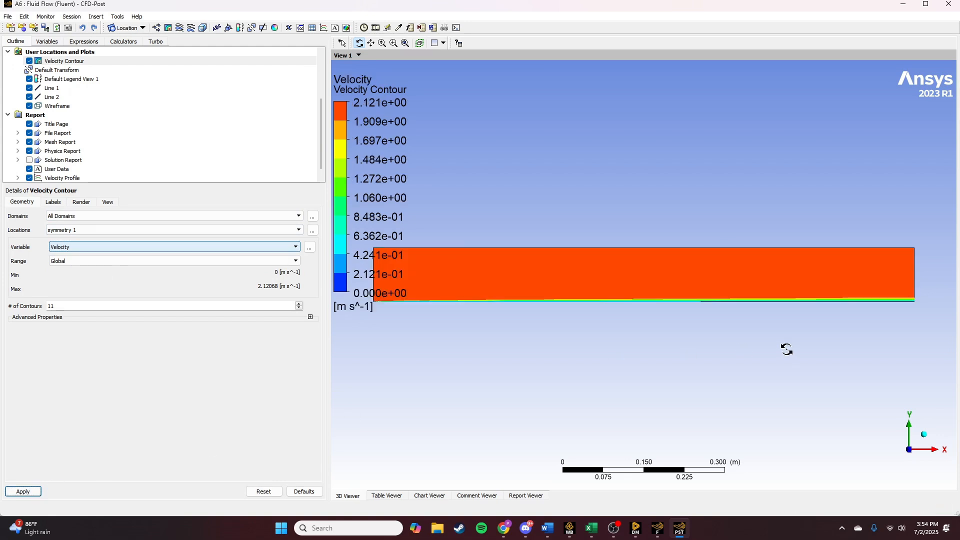
# - Examine the boundary layer in the velocity contour near the outlet end of the plate
pyautogui.scroll(-2, 780, 327)
pyautogui.moveTo(670, 291); pyautogui.dragTo(698, 297, button='middle')
pyautogui.keyDown('ctrl'); pyautogui.moveTo(924, 297); pyautogui.dragTo(604, 315, button='middle'); pyautogui.keyUp('ctrl')
pyautogui.scroll(6, 572, 330)
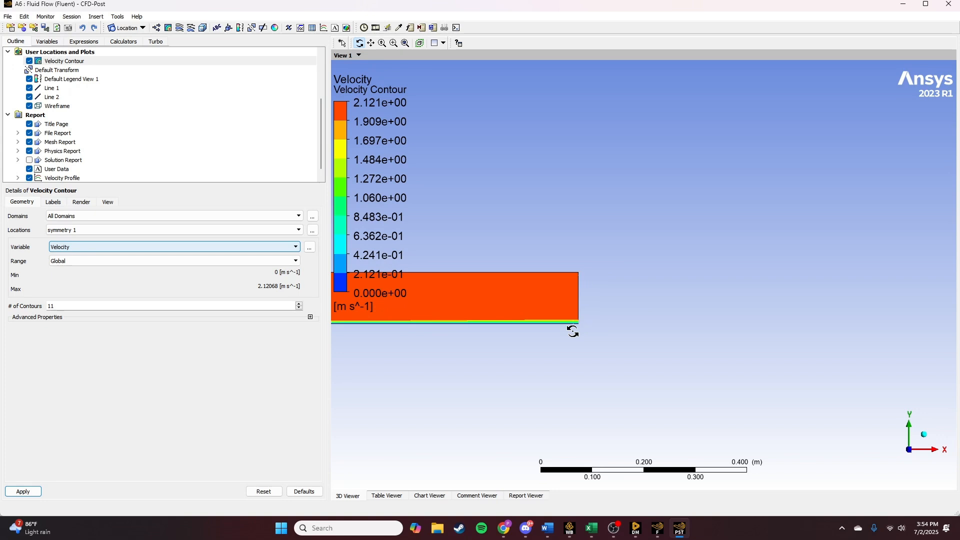
pyautogui.scroll(10, 580, 280)
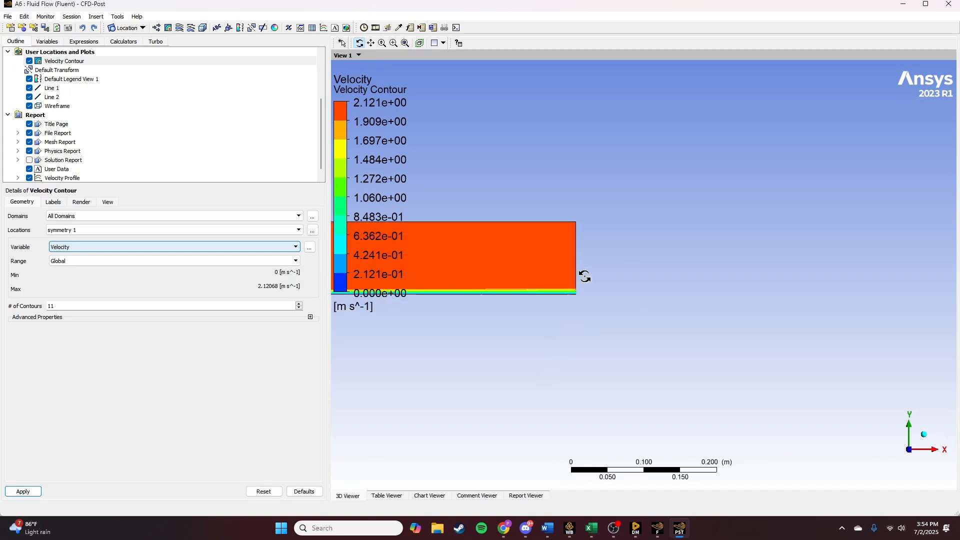
pyautogui.scroll(2, 484, 278)
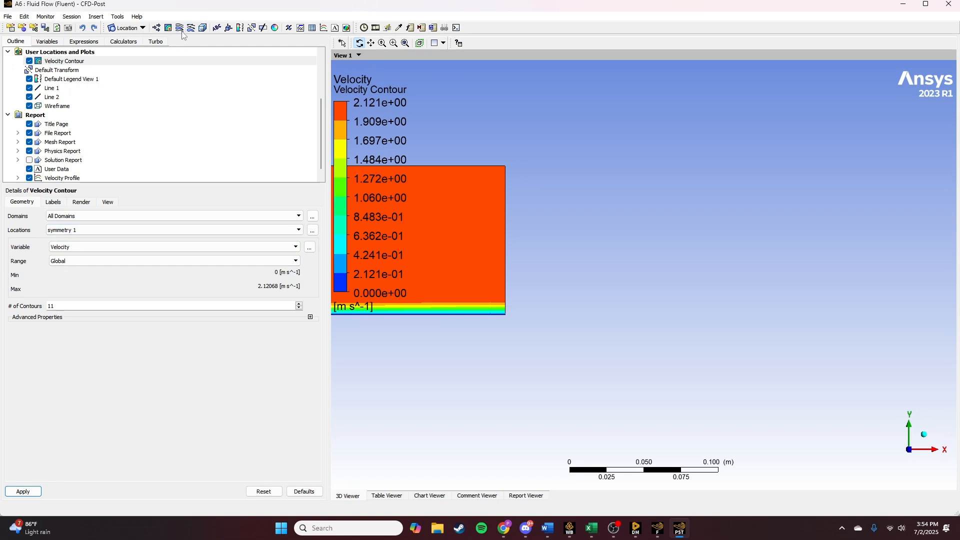
# - Insert a vector plot named Velocity Vectors and set its location to Line 1
pyautogui.click(156, 28)
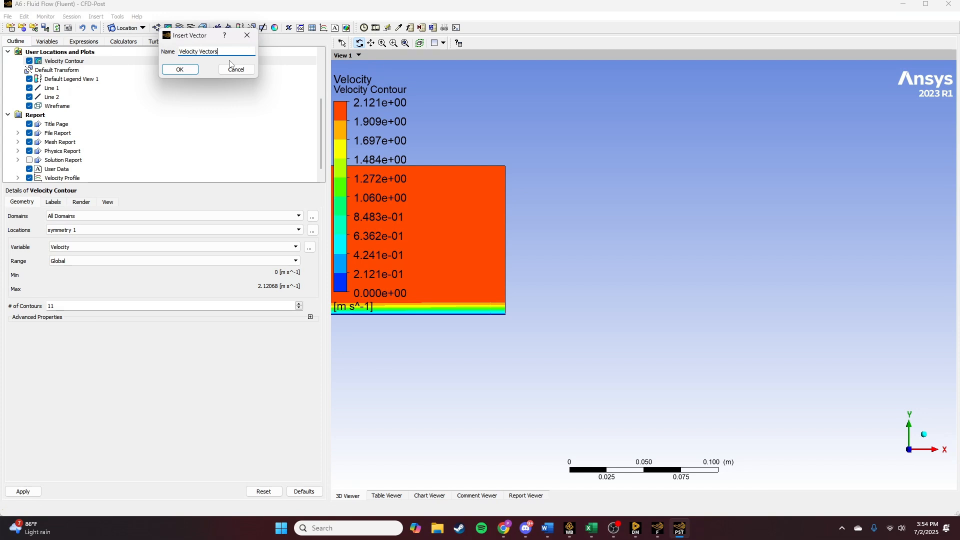
pyautogui.press('Return')
pyautogui.click(133, 239)
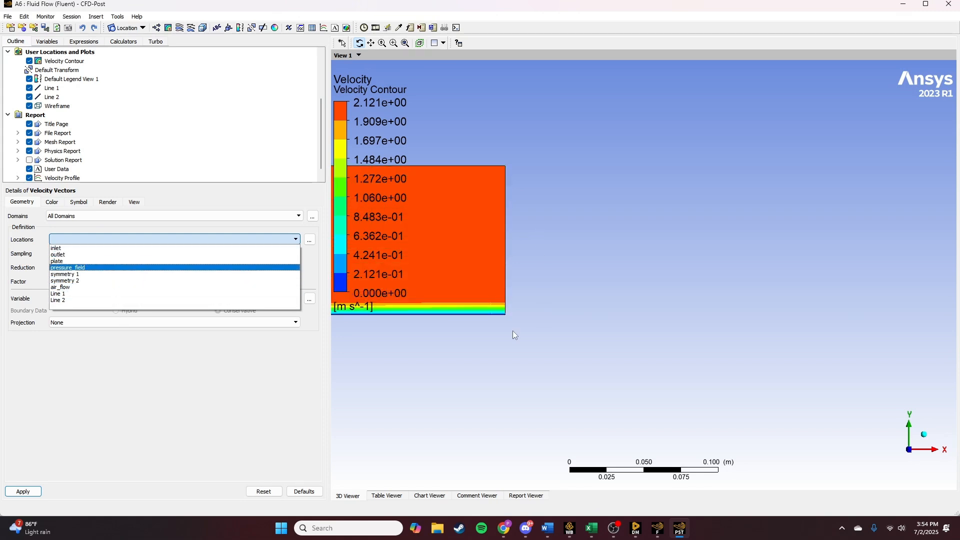
pyautogui.click(73, 255)
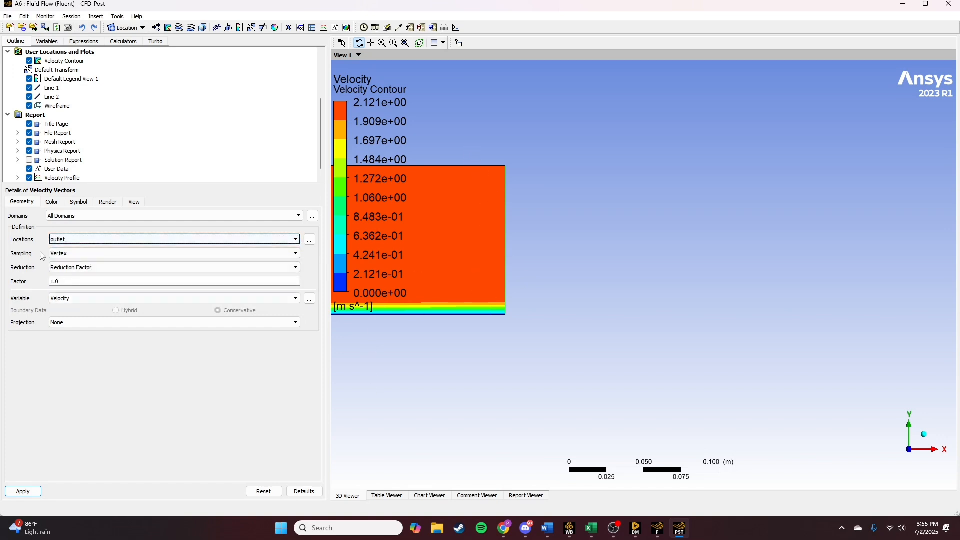
pyautogui.click(80, 240)
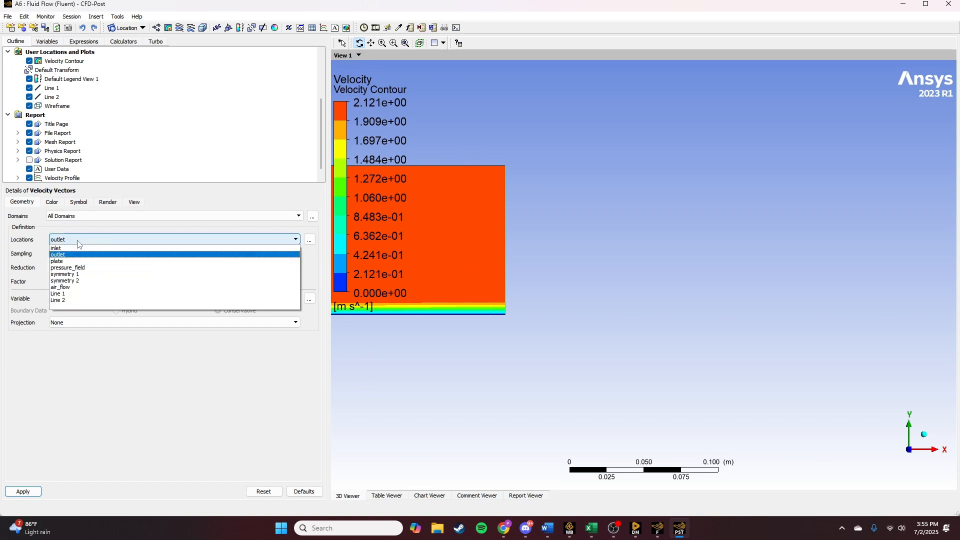
pyautogui.click(77, 294)
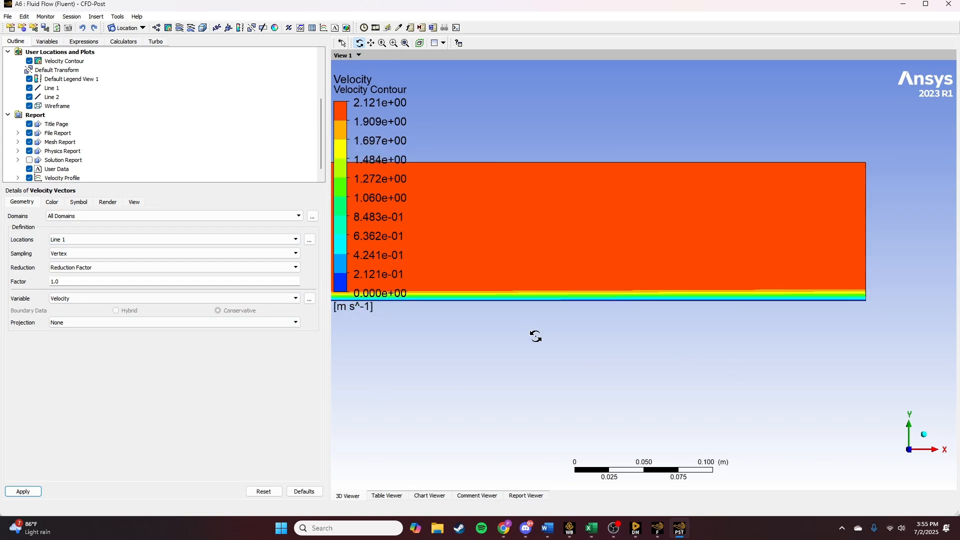
# - Set the symbol of Velocity Vectors to Arrow3D and apply the vector plot
pyautogui.scroll(-6, 536, 336)
pyautogui.keyDown('ctrl'); pyautogui.moveTo(428, 325); pyautogui.dragTo(792, 330, button='middle'); pyautogui.keyUp('ctrl')
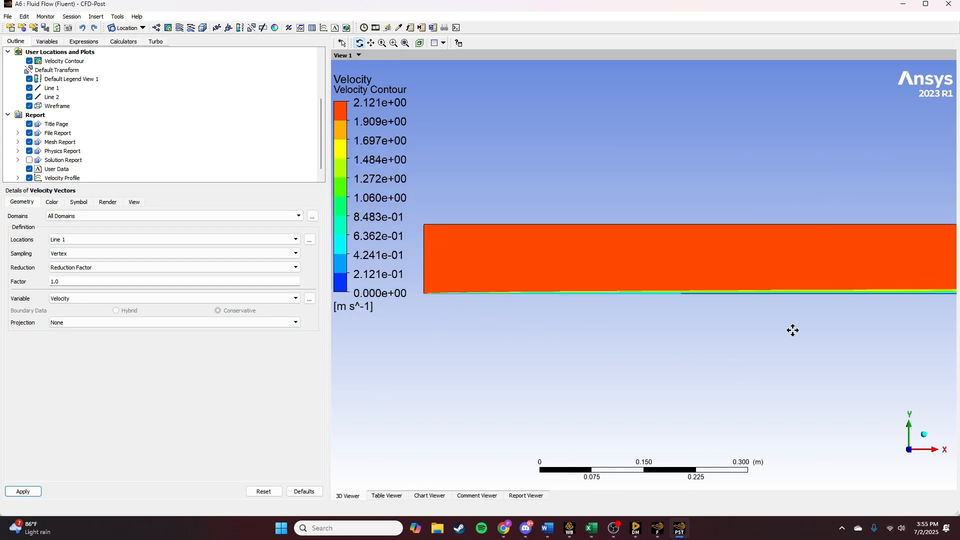
pyautogui.scroll(4, 650, 330)
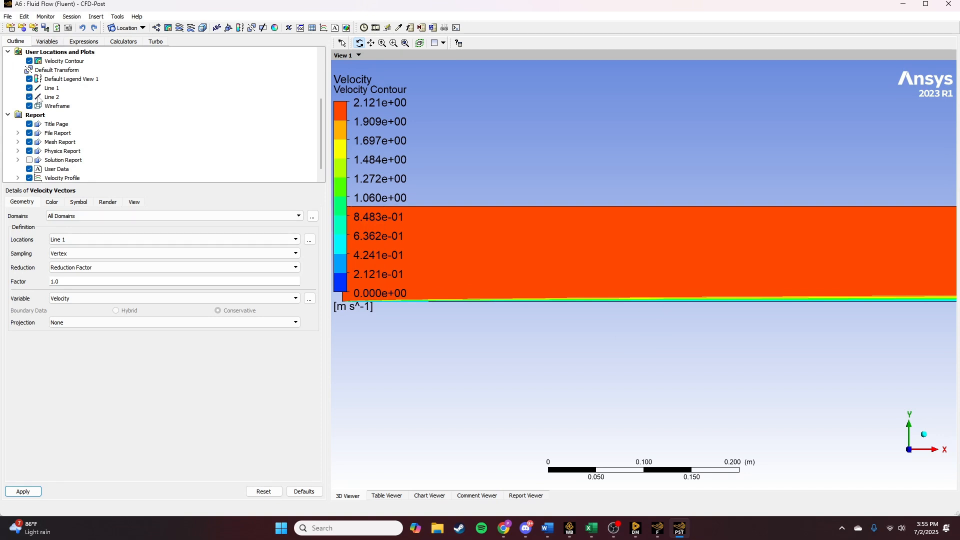
pyautogui.keyDown('ctrl'); pyautogui.moveTo(660, 350); pyautogui.dragTo(532, 334, button='middle'); pyautogui.keyUp('ctrl')
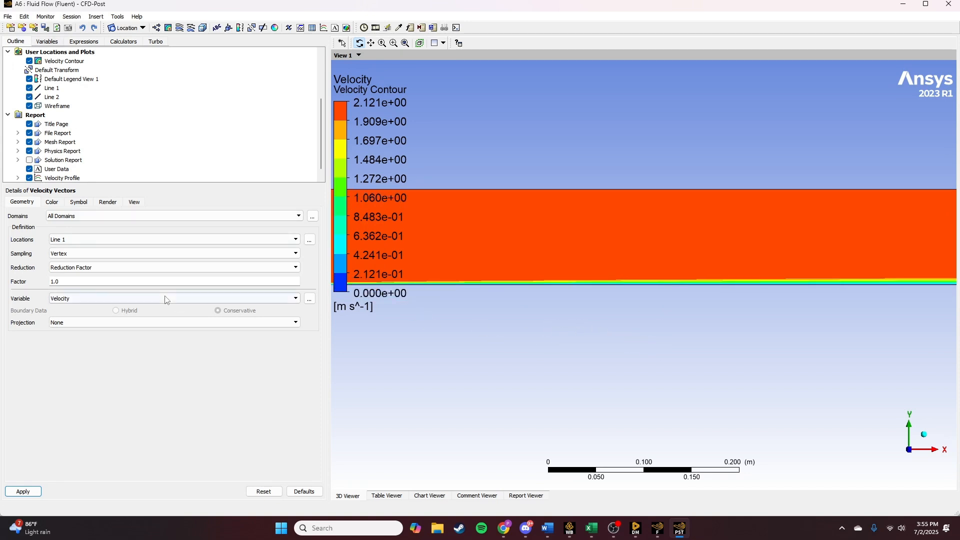
pyautogui.click(78, 201)
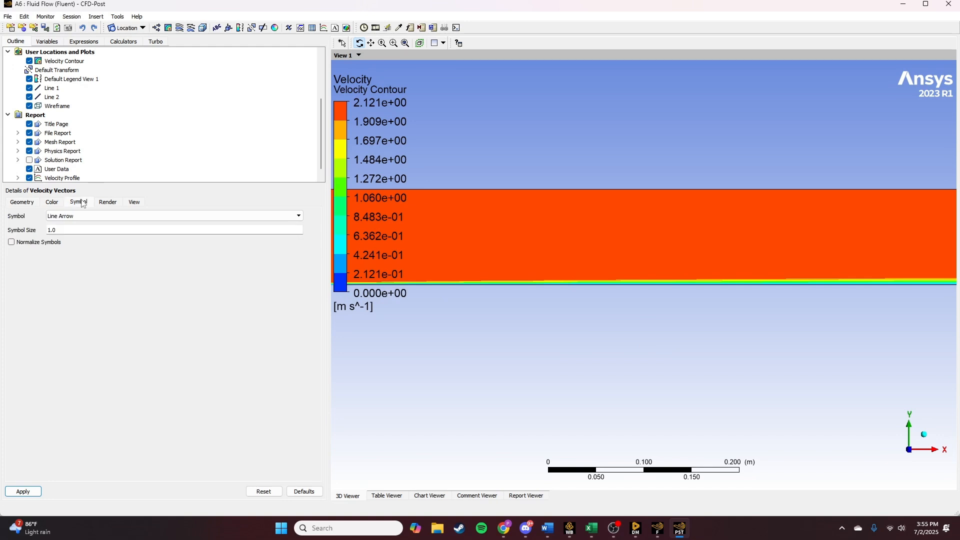
pyautogui.click(68, 216)
pyautogui.click(65, 224)
pyautogui.click(52, 201)
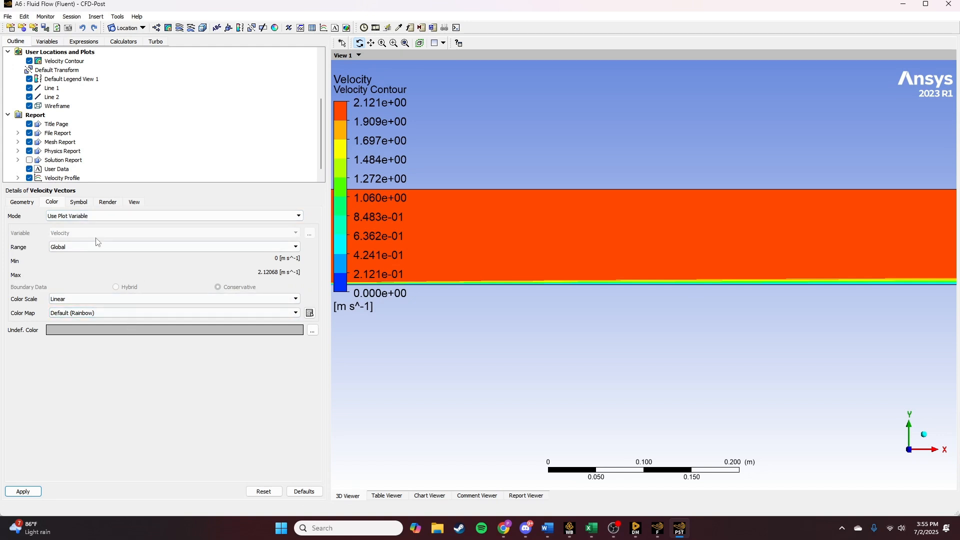
pyautogui.click(32, 491)
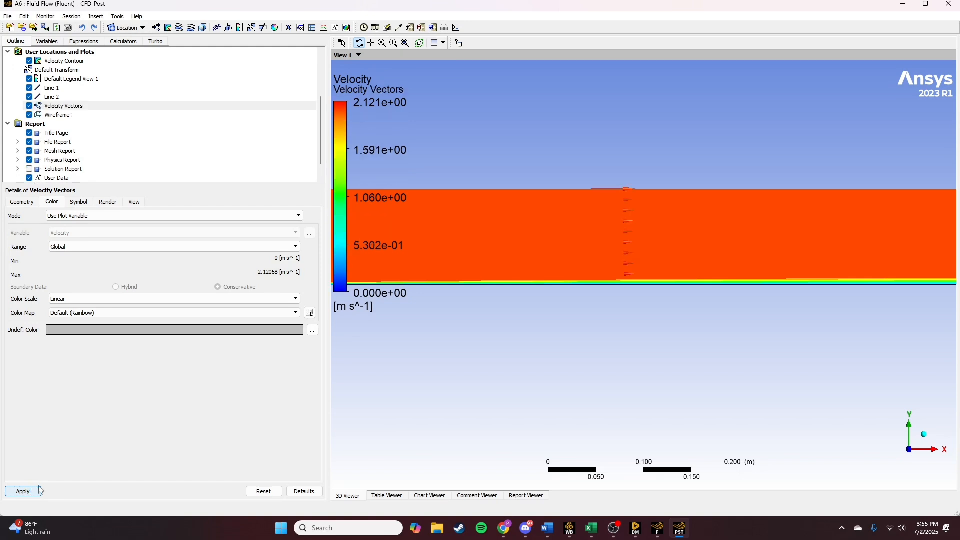
# - Set the undefined color of Velocity Vectors to black (#000000)
pyautogui.click(272, 331)
pyautogui.click(299, 330)
pyautogui.click(292, 333)
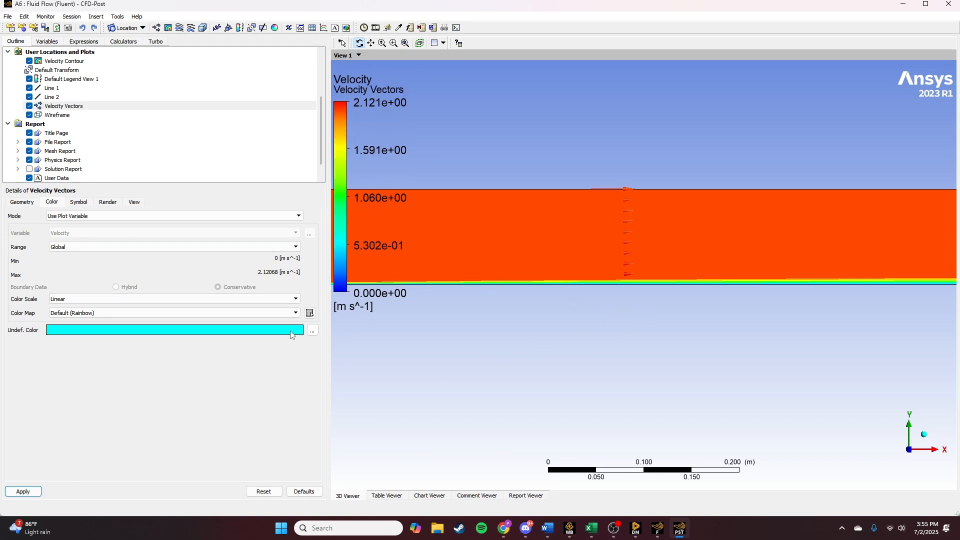
pyautogui.click(312, 330)
pyautogui.click(362, 180)
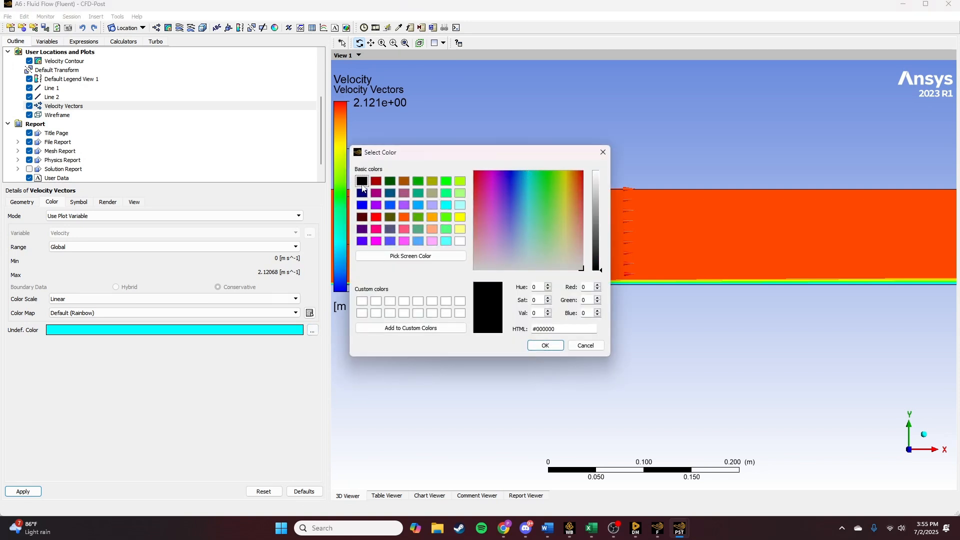
pyautogui.click(546, 345)
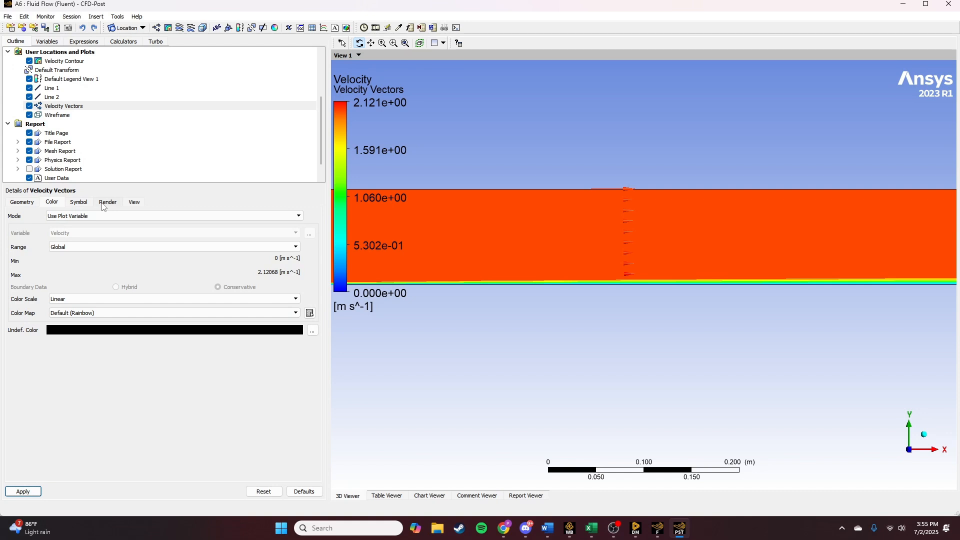
# - Look through the color map, render, symbol and sampling options of Velocity Vectors
pyautogui.click(97, 314)
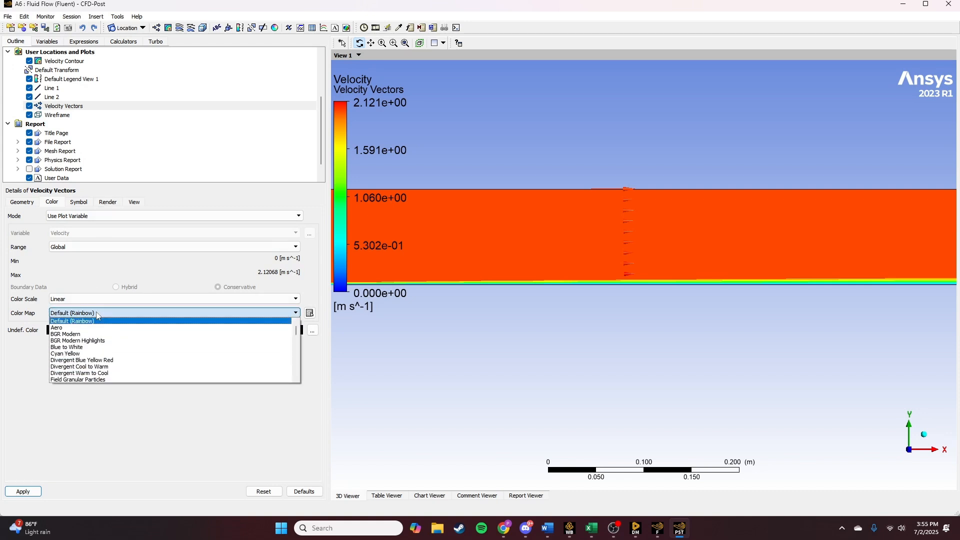
pyautogui.click(97, 314)
pyautogui.click(107, 203)
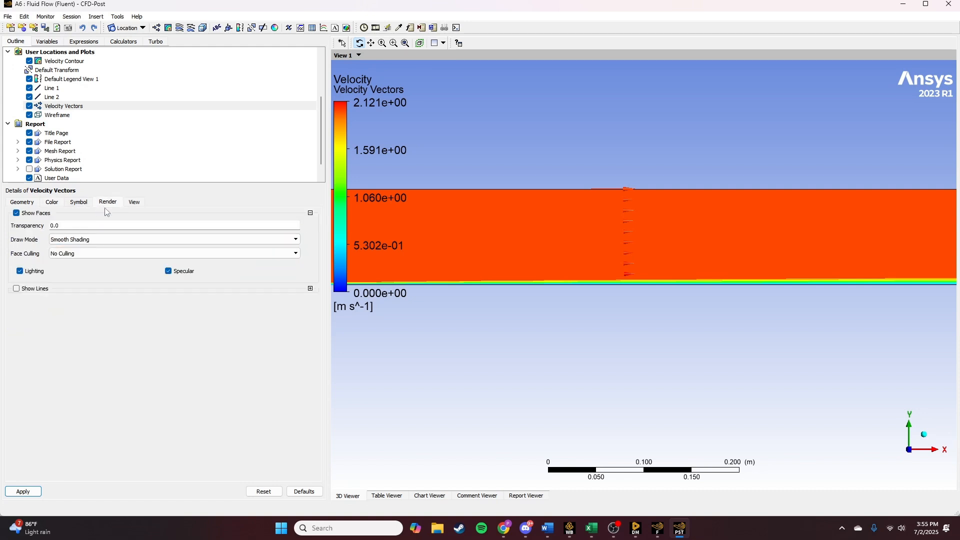
pyautogui.click(135, 202)
pyautogui.click(107, 202)
pyautogui.click(77, 241)
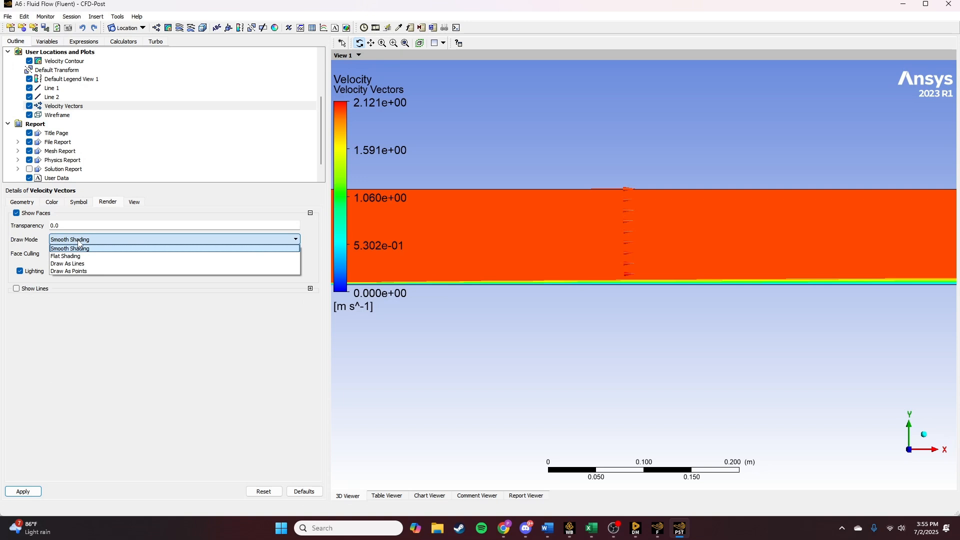
pyautogui.click(78, 241)
pyautogui.click(74, 255)
pyautogui.click(74, 256)
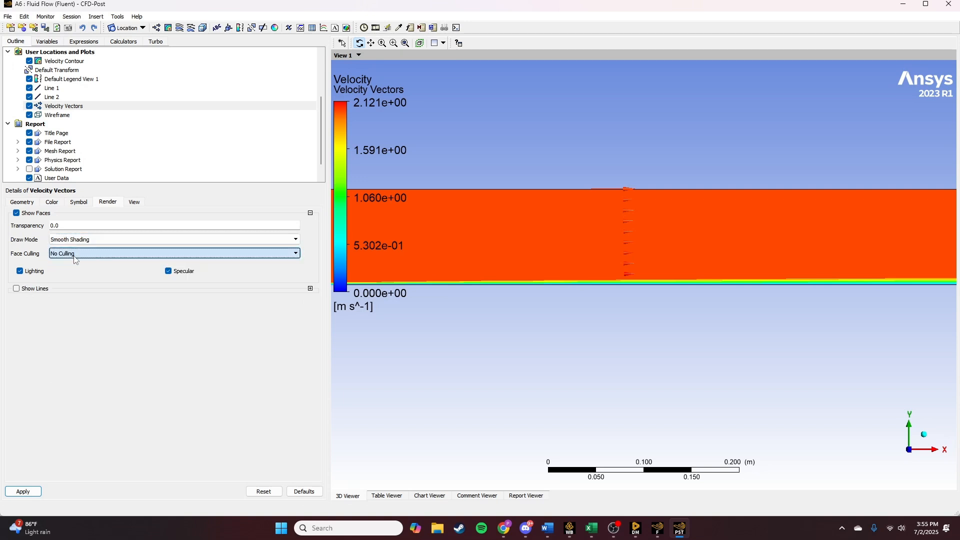
pyautogui.click(82, 204)
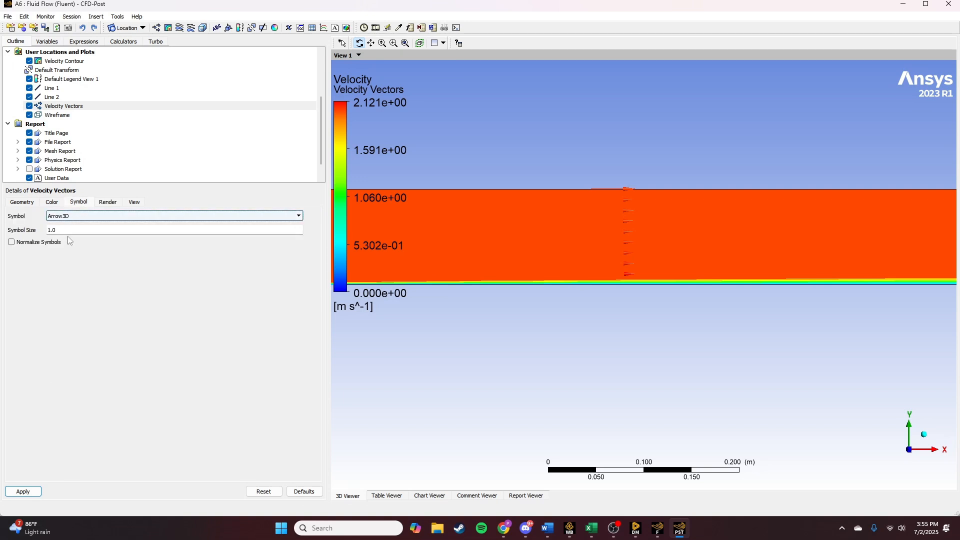
pyautogui.click(52, 203)
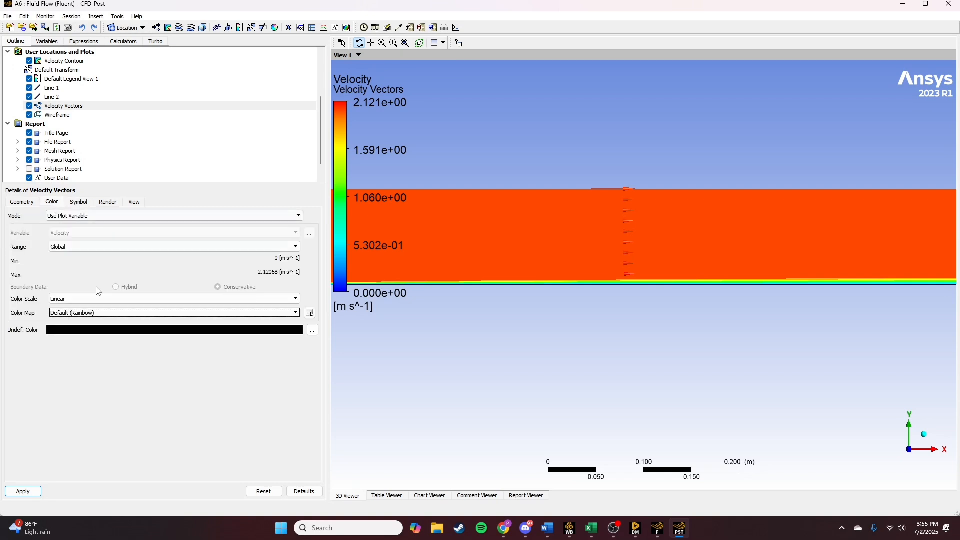
pyautogui.click(20, 202)
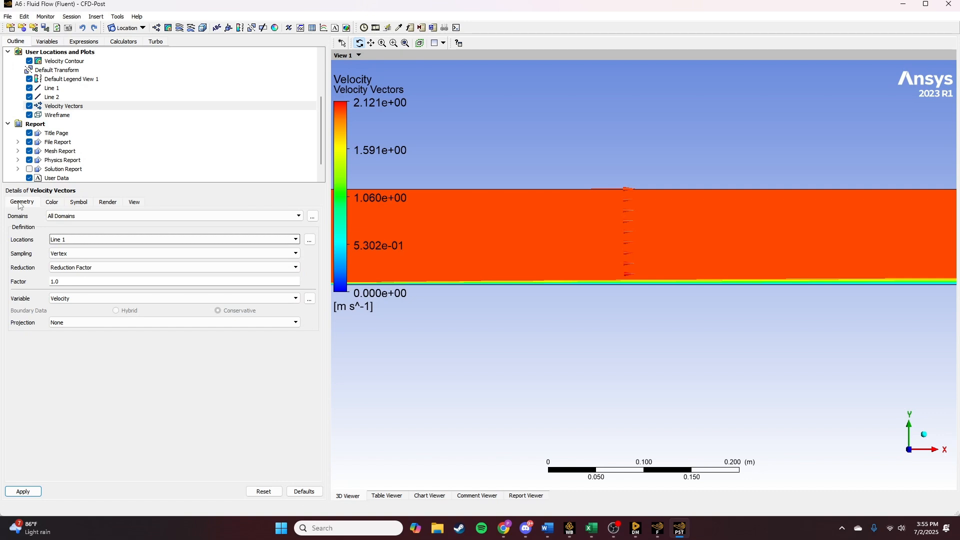
pyautogui.click(82, 254)
pyautogui.click(80, 261)
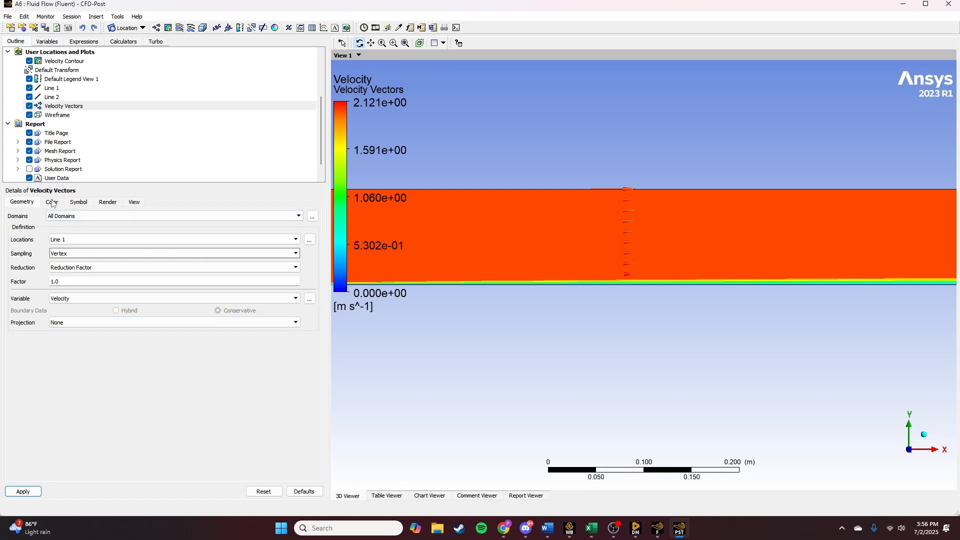
# - Try the Constant color mode with black on Velocity Vectors and apply it
pyautogui.scroll(5, 707, 253)
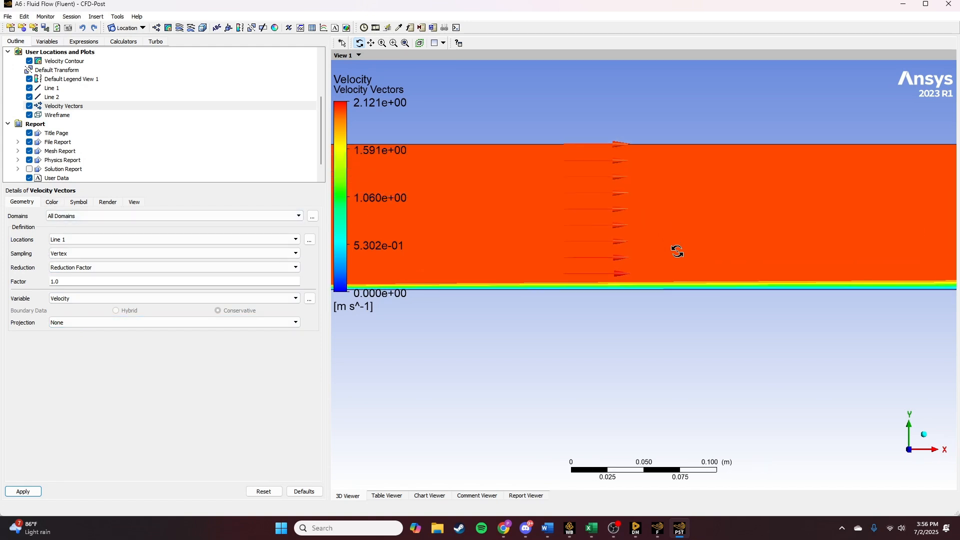
pyautogui.keyDown('ctrl'); pyautogui.moveTo(678, 242); pyautogui.dragTo(659, 315, button='middle'); pyautogui.keyUp('ctrl')
pyautogui.scroll(3, 601, 304)
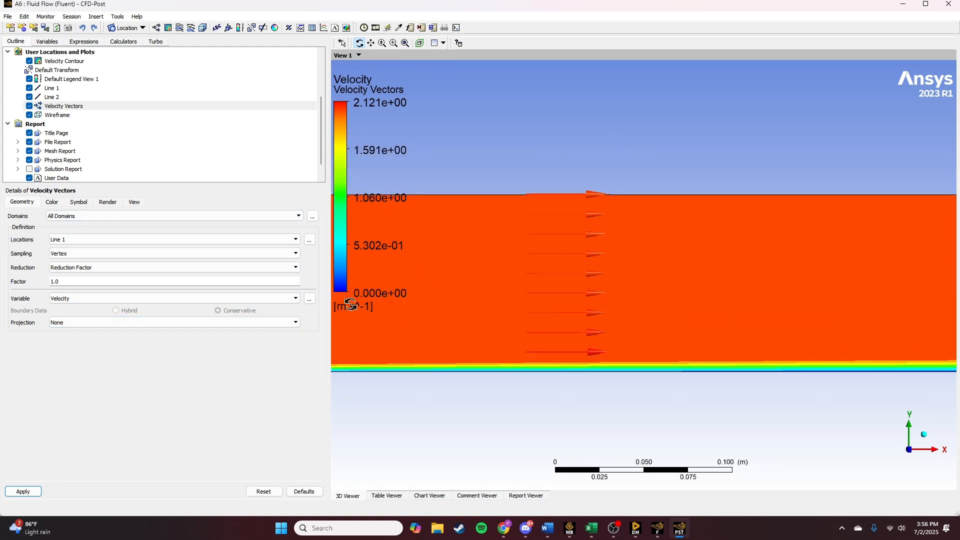
pyautogui.click(81, 202)
pyautogui.click(35, 202)
pyautogui.click(55, 202)
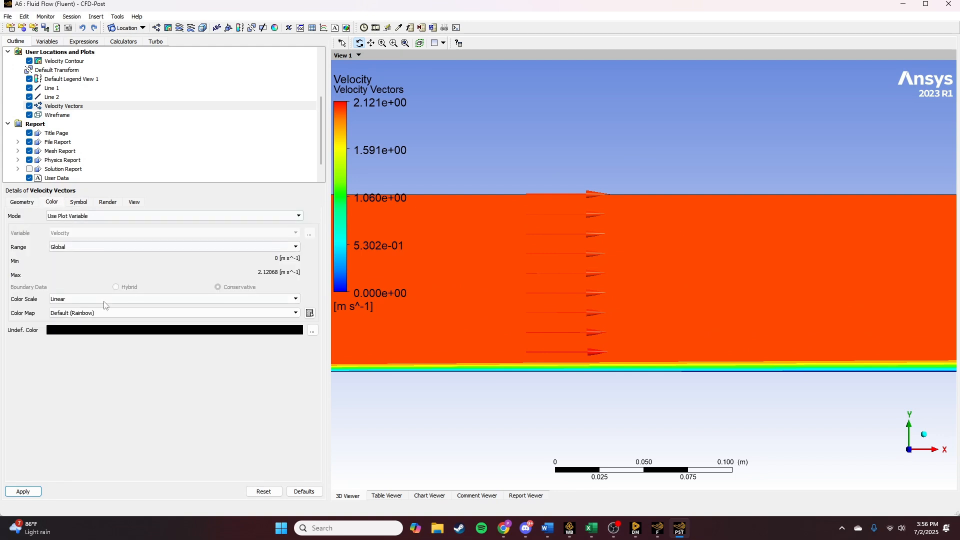
pyautogui.click(75, 247)
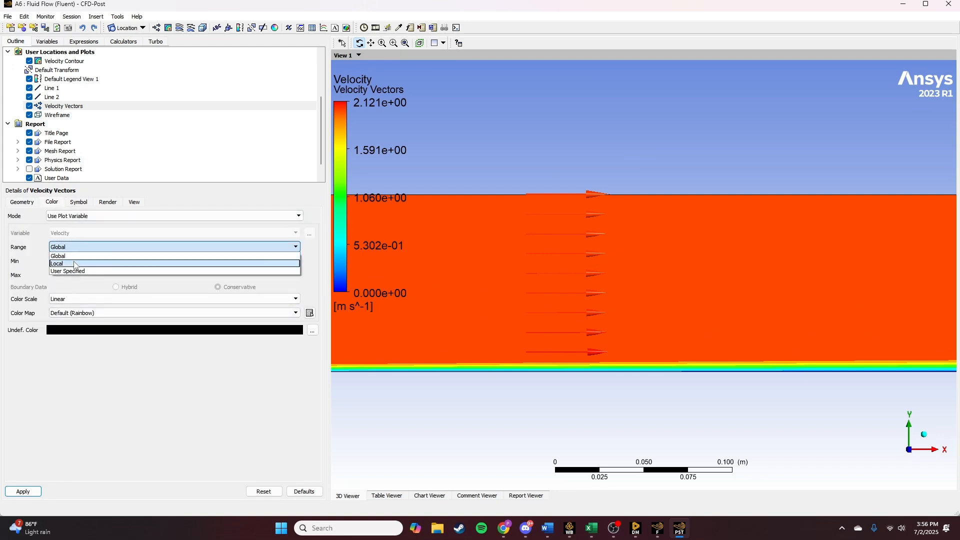
pyautogui.click(77, 254)
pyautogui.click(85, 219)
pyautogui.click(89, 226)
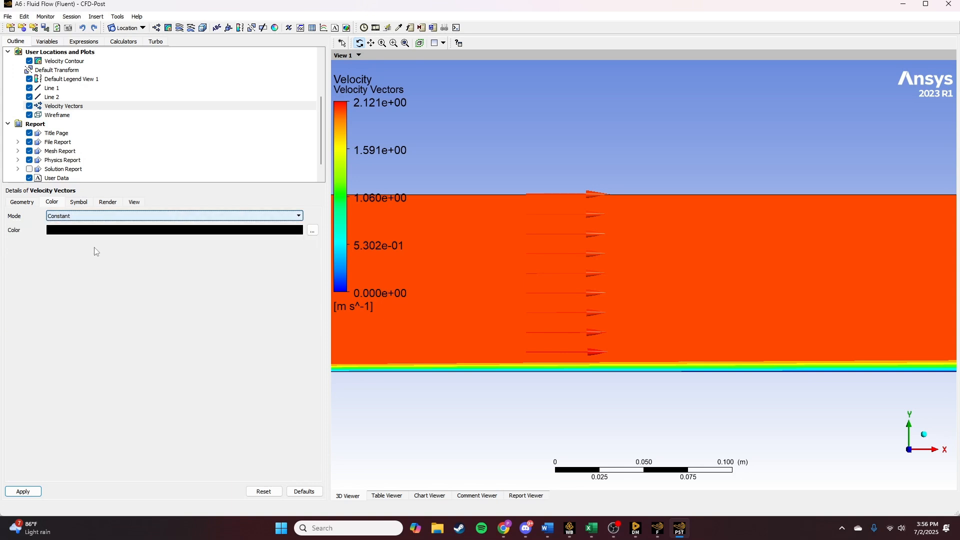
pyautogui.click(23, 491)
# - Try the Variable and Use Plot Variable color modes on Velocity Vectors, applying each one
pyautogui.scroll(3, 612, 281)
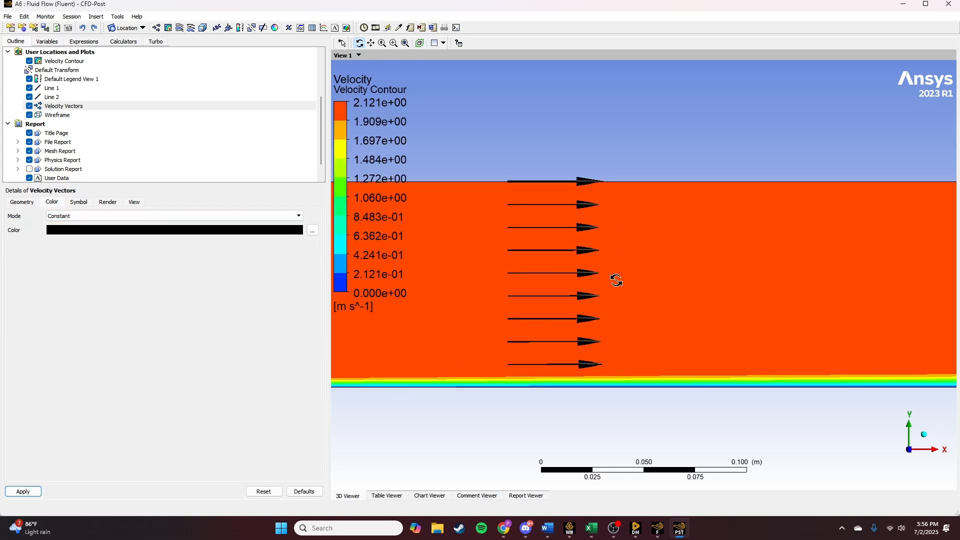
pyautogui.scroll(2, 600, 300)
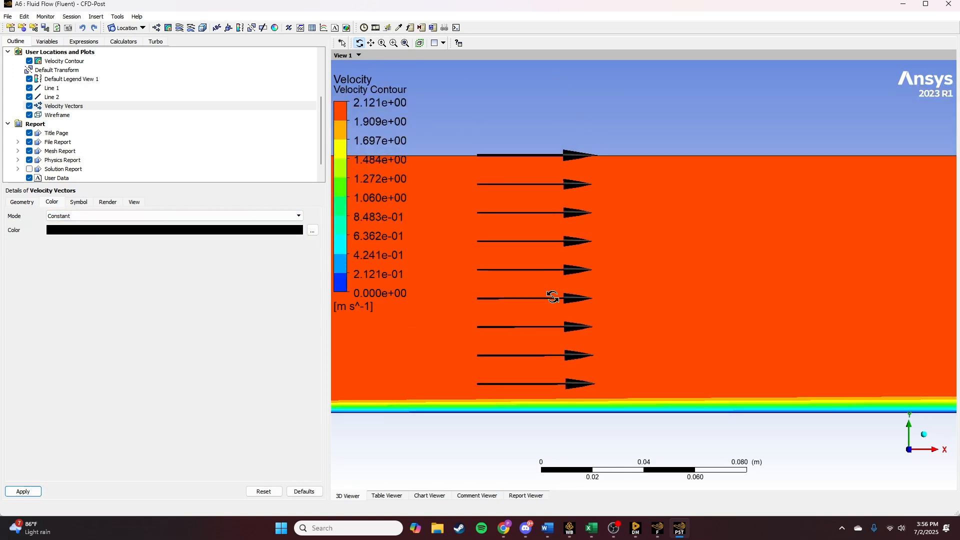
pyautogui.scroll(-2, 549, 296)
pyautogui.click(109, 216)
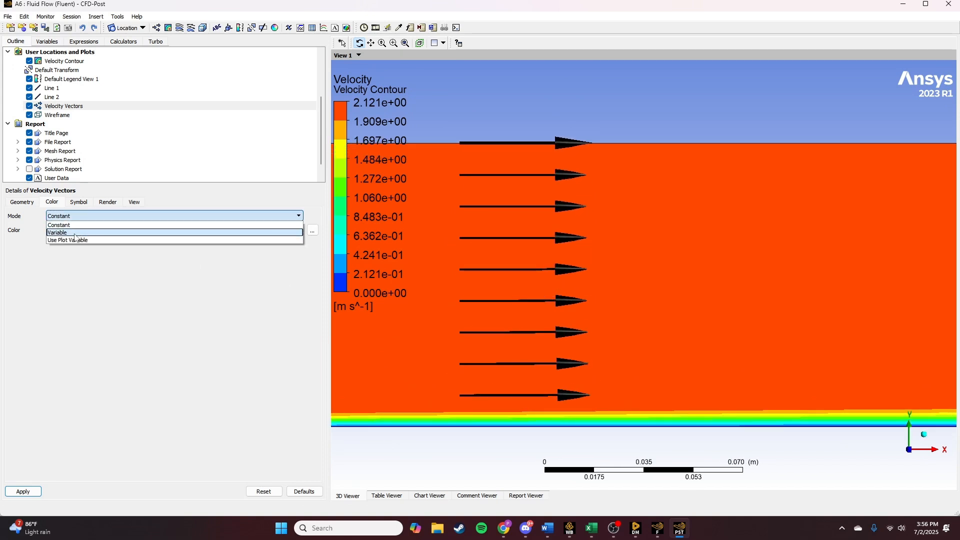
pyautogui.click(70, 230)
pyautogui.click(25, 492)
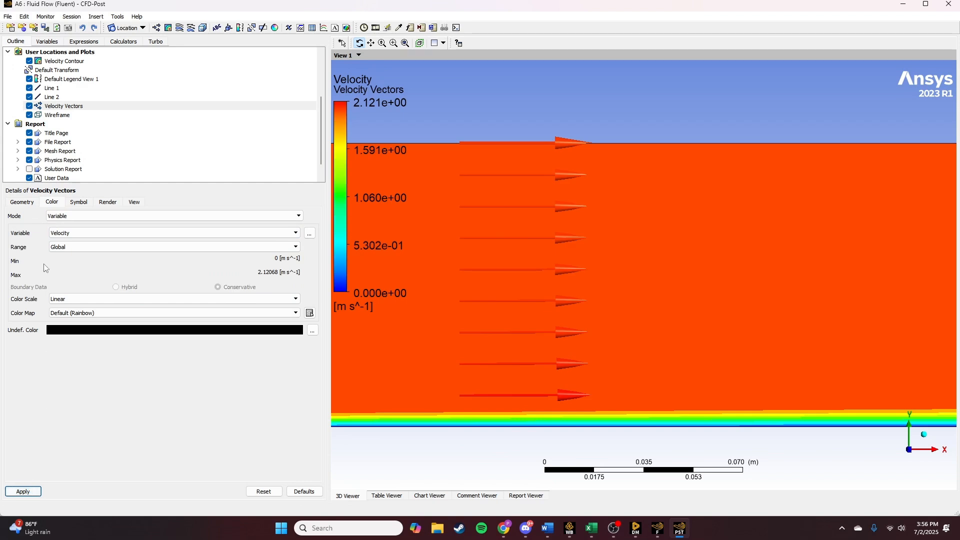
pyautogui.click(84, 217)
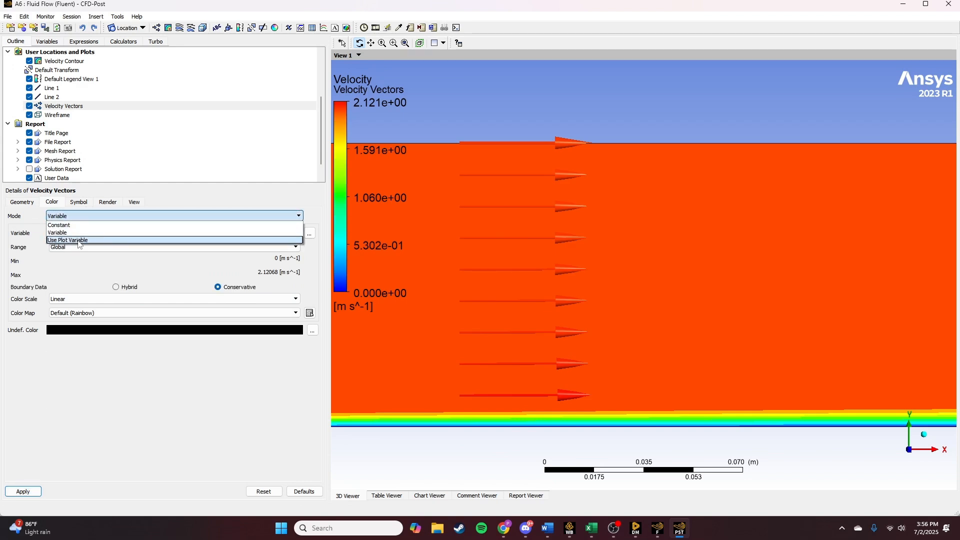
pyautogui.click(68, 240)
pyautogui.click(22, 490)
# - Set the color mode of Velocity Vectors to Constant with black and apply it
pyautogui.click(78, 216)
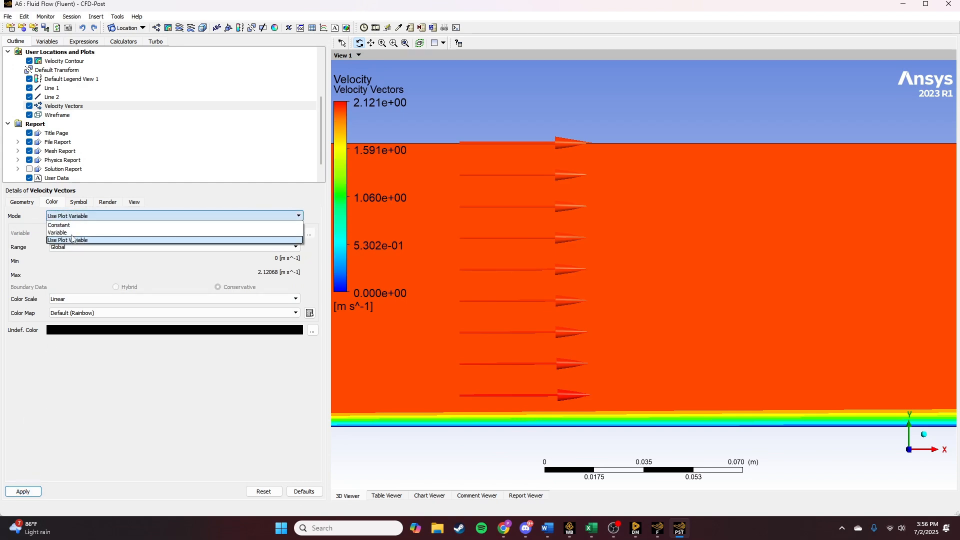
pyautogui.click(65, 224)
pyautogui.click(22, 491)
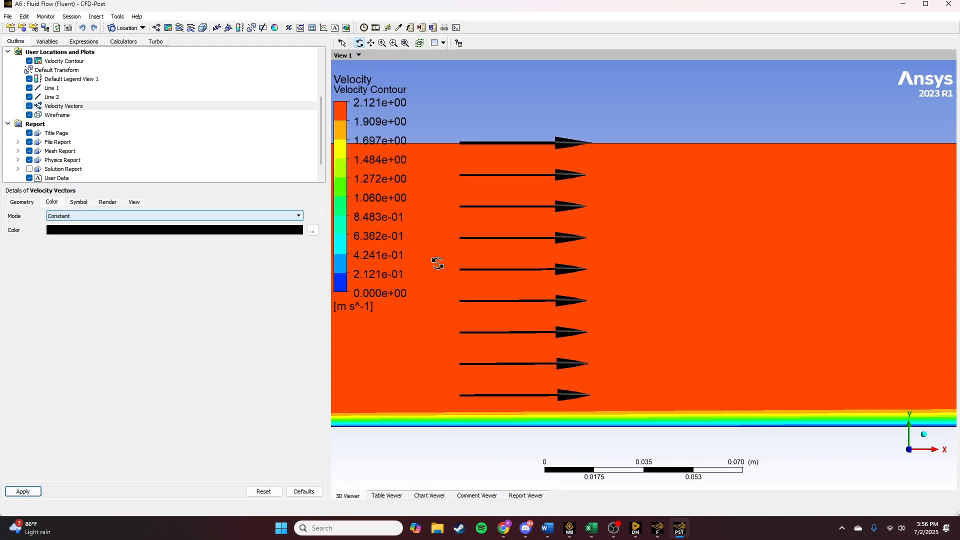
# - Change the location of Velocity Vectors to outlet and apply the plot
pyautogui.moveTo(438, 263); pyautogui.dragTo(571, 358)
pyautogui.click(908, 452)
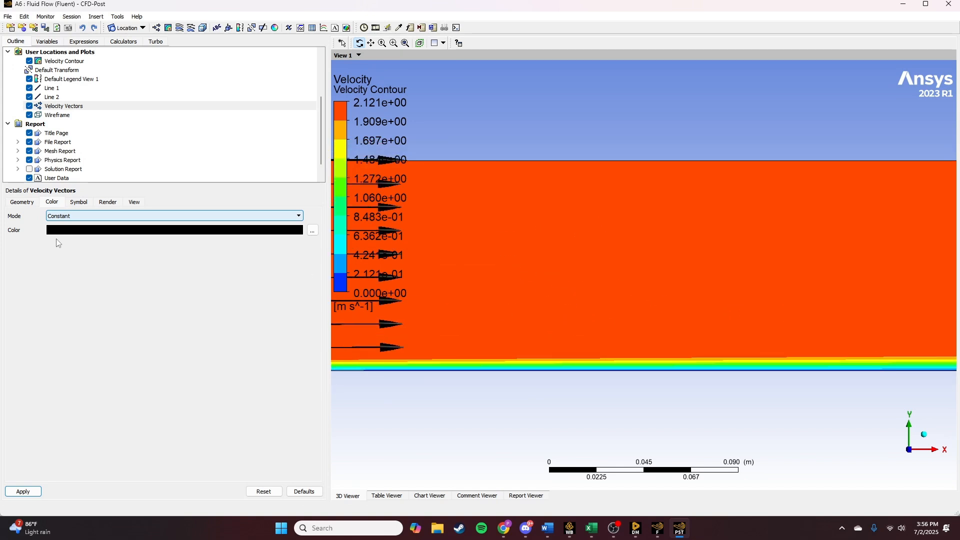
pyautogui.click(22, 202)
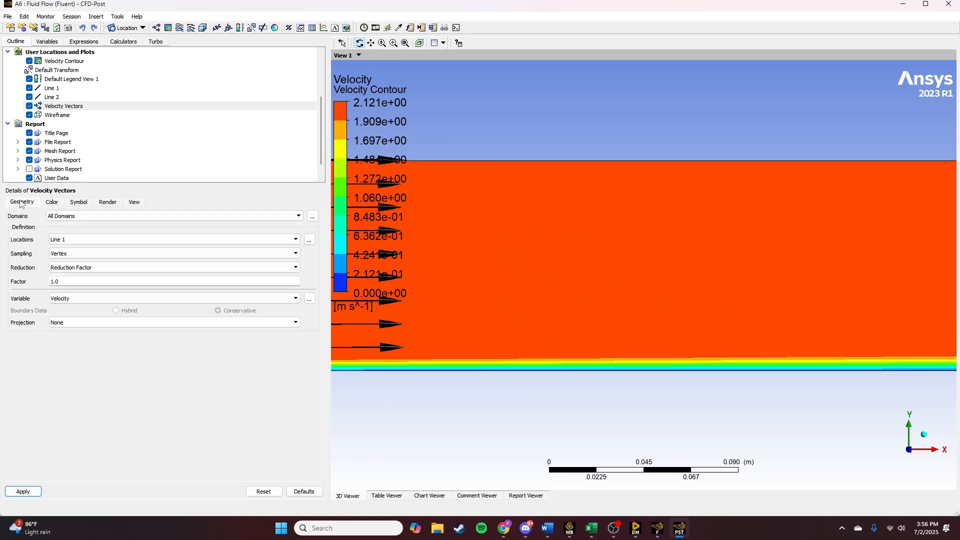
pyautogui.click(94, 240)
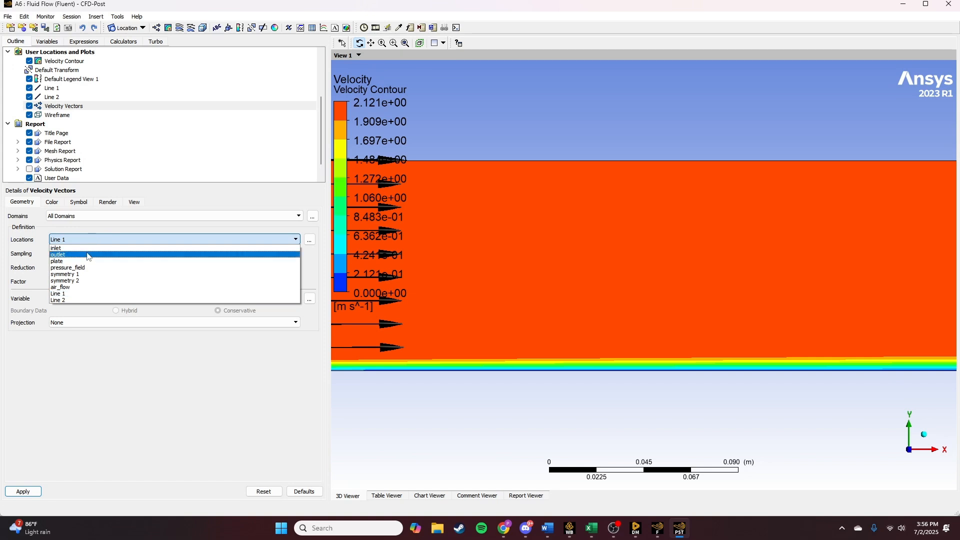
pyautogui.click(58, 252)
pyautogui.click(23, 491)
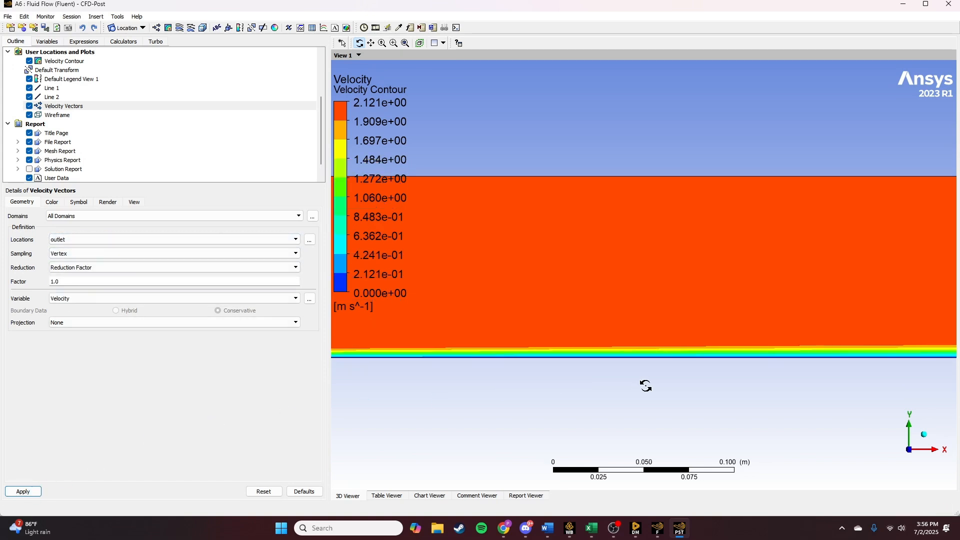
# - Examine the velocity vector profile at the outlet end of the plate in close-up from the front view
pyautogui.scroll(-5, 670, 374)
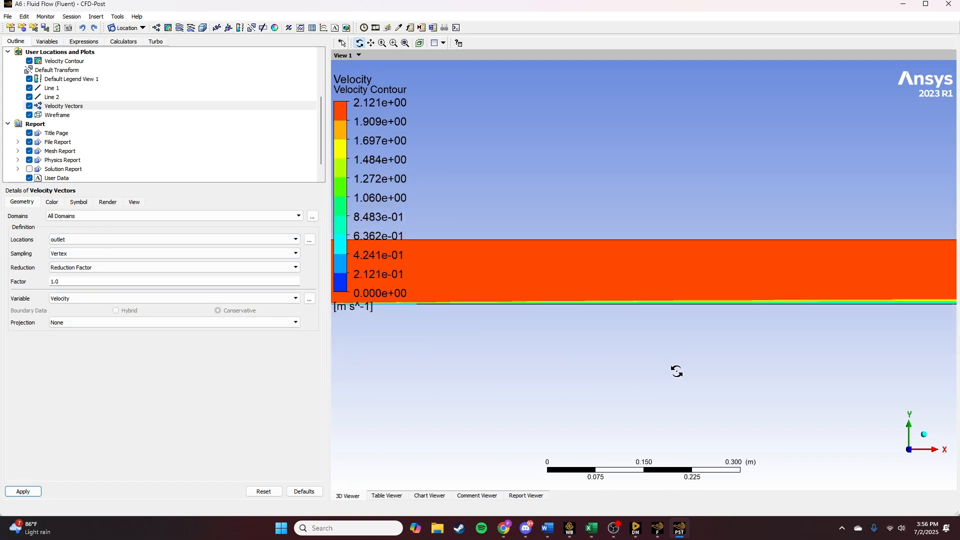
pyautogui.keyDown('ctrl'); pyautogui.moveTo(709, 363); pyautogui.dragTo(440, 373, button='middle'); pyautogui.keyUp('ctrl')
pyautogui.scroll(2, 622, 328)
pyautogui.scroll(9, 635, 323)
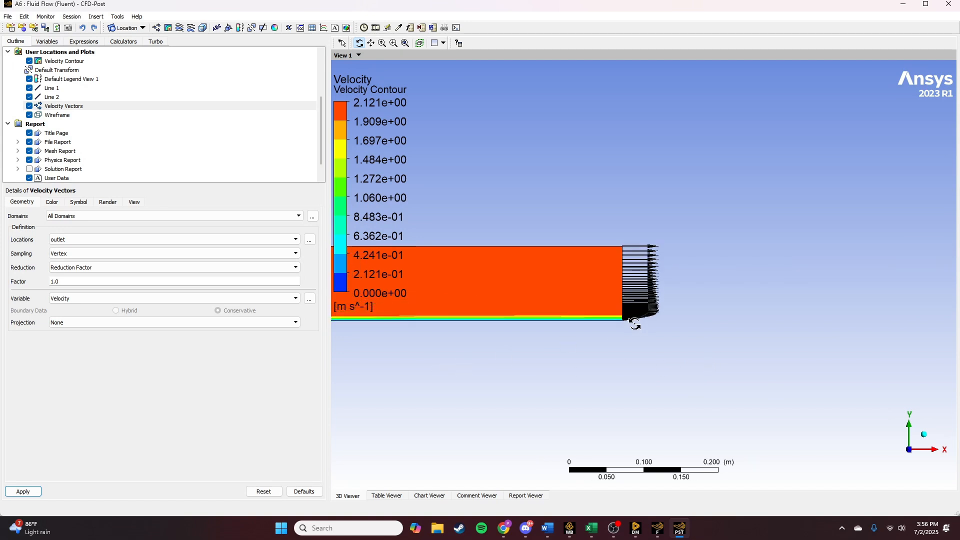
pyautogui.scroll(4, 644, 406)
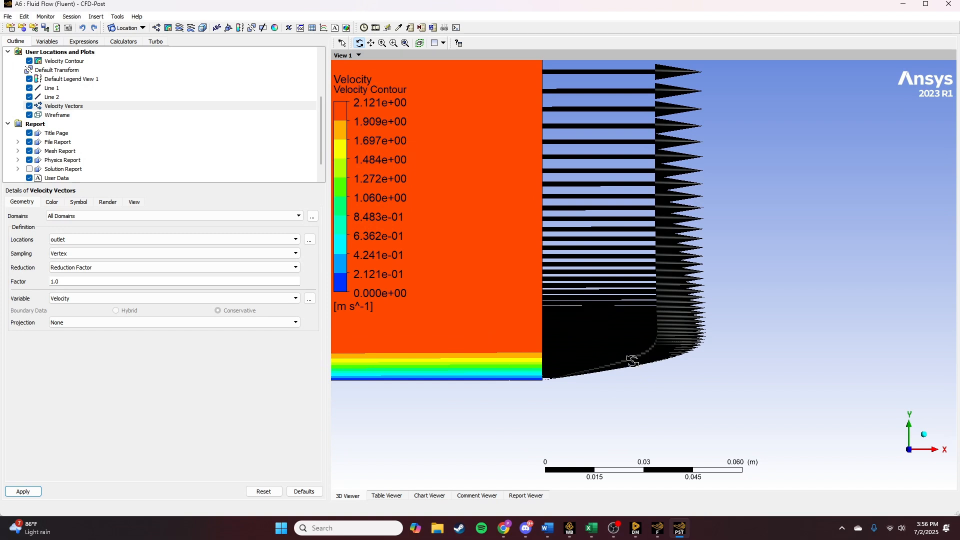
pyautogui.moveTo(620, 337); pyautogui.dragTo(611, 372)
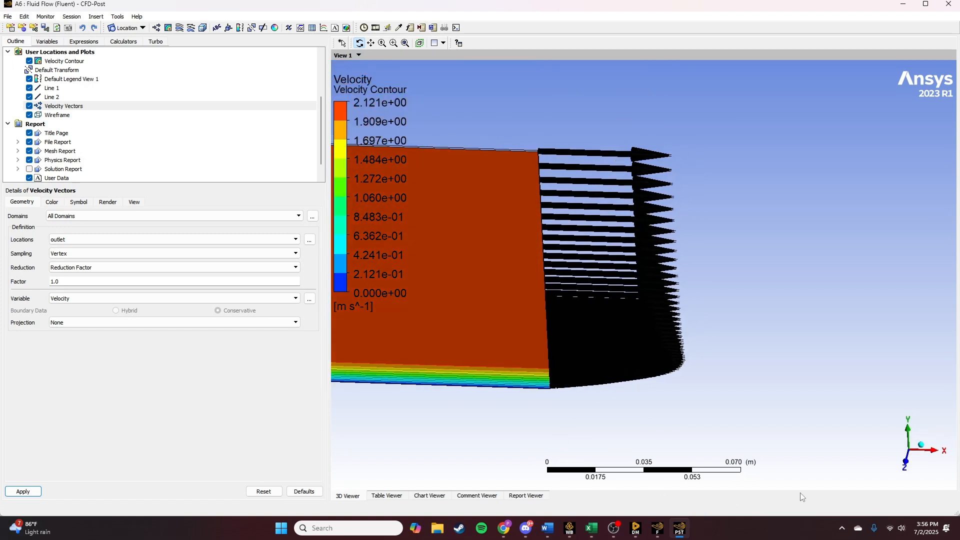
pyautogui.click(909, 431)
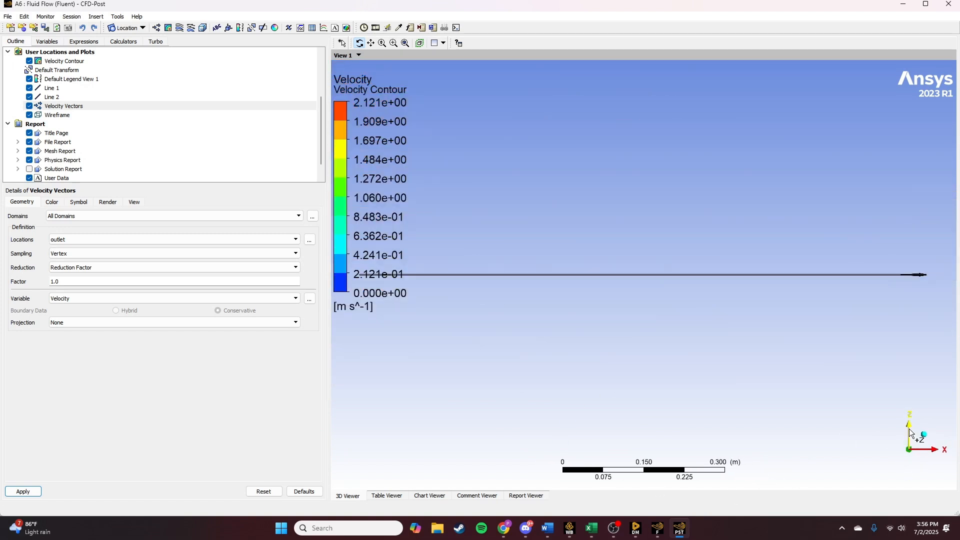
pyautogui.click(909, 430)
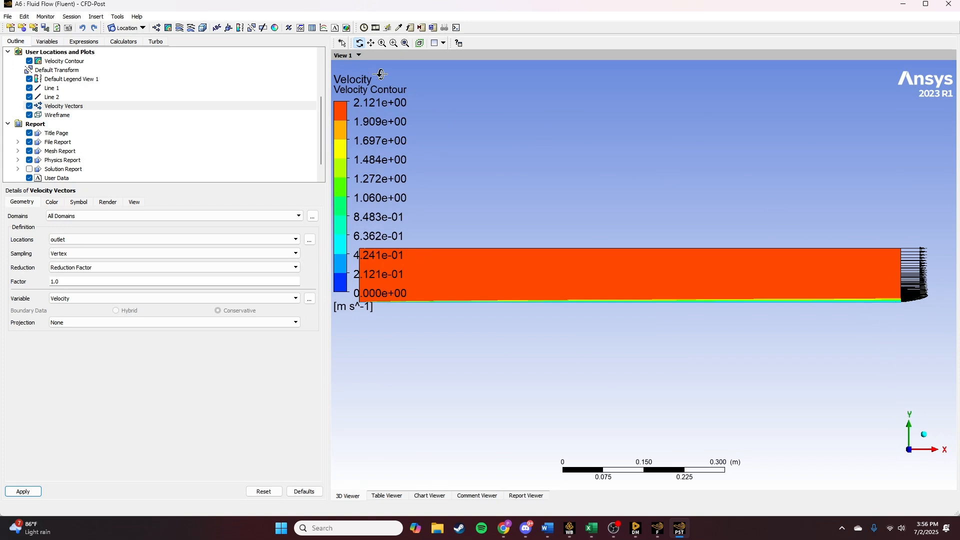
pyautogui.moveTo(896, 212); pyautogui.dragTo(930, 317)
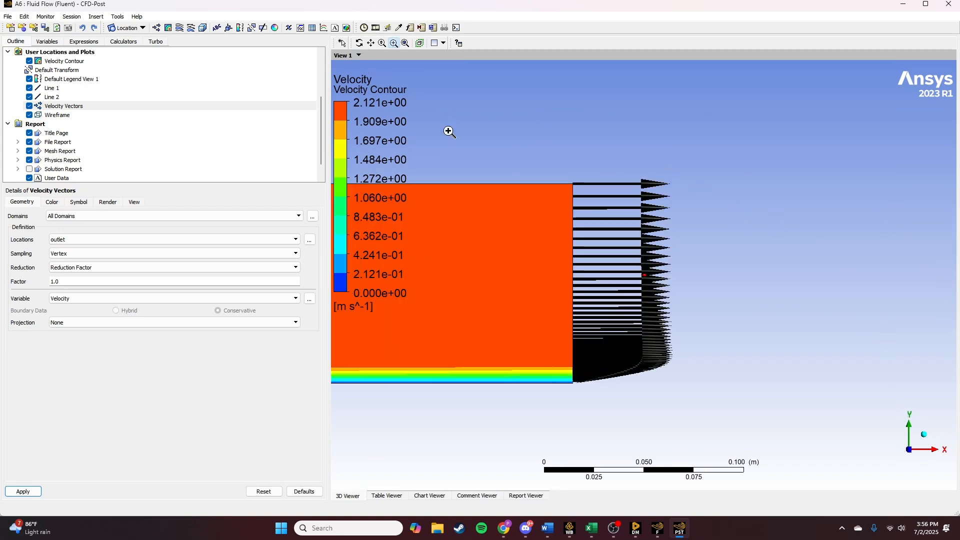
pyautogui.moveTo(448, 131); pyautogui.dragTo(686, 386)
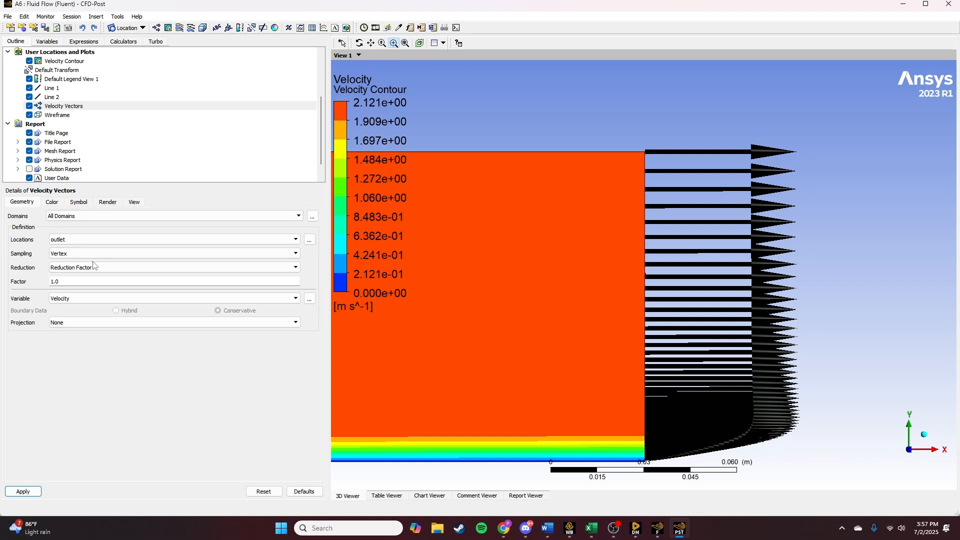
# - Try to set the reduction factor of Velocity Vectors to 0.5 and apply it
pyautogui.doubleClick(85, 282)
pyautogui.write('.')
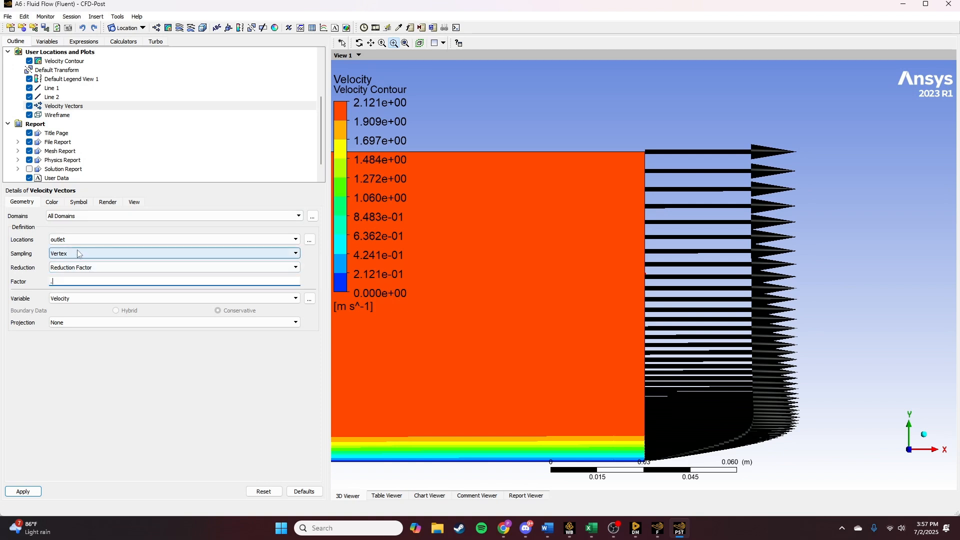
pyautogui.write('5')
pyautogui.click(23, 492)
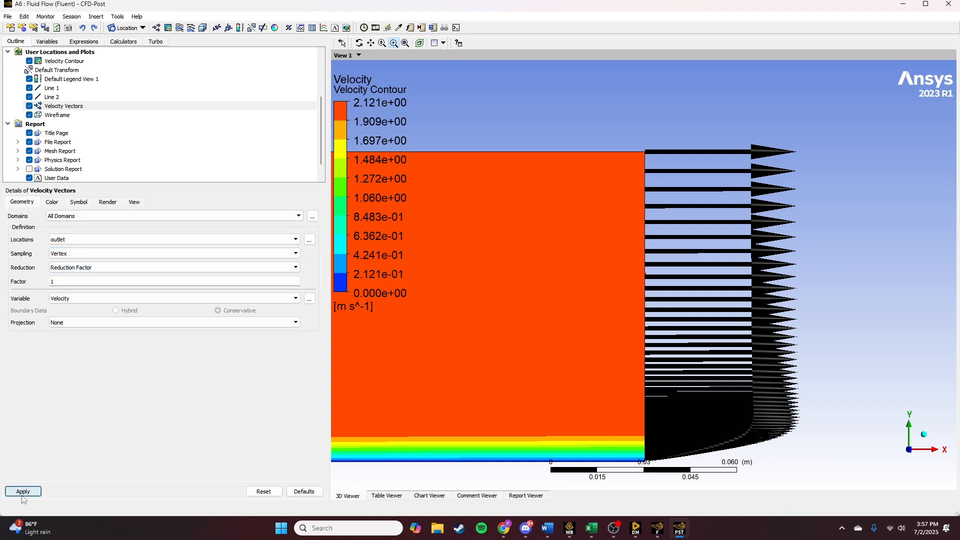
# - Set the symbol size of Velocity Vectors to 0.4 and apply it
pyautogui.click(79, 202)
pyautogui.doubleClick(62, 229)
pyautogui.write('.4')
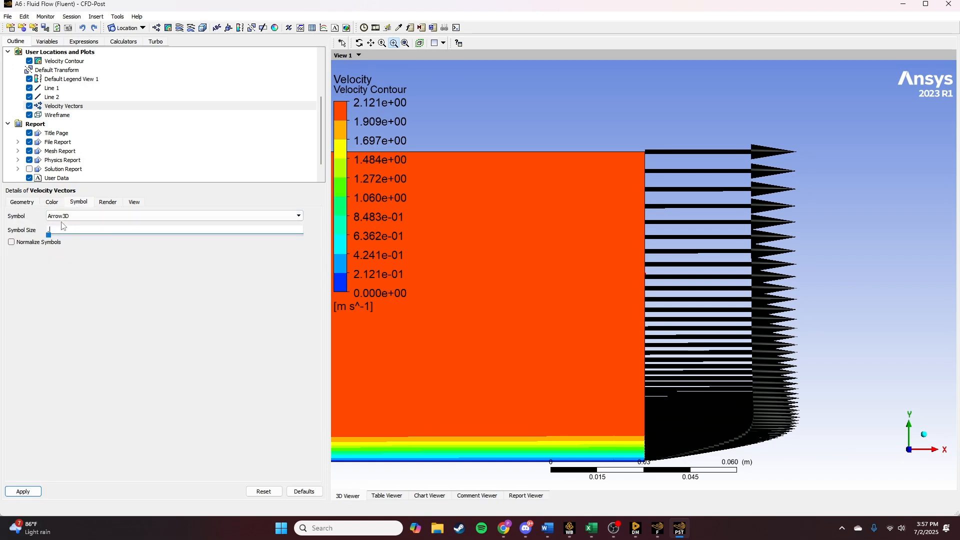
pyautogui.click(22, 492)
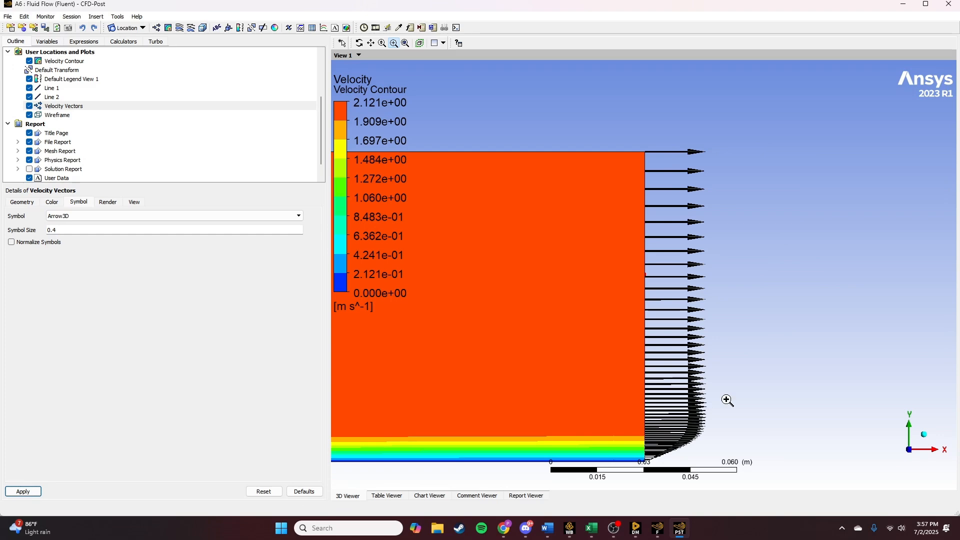
# - Examine the shape of the resized outlet vector profile in close-up near the plate wall
pyautogui.moveTo(724, 399); pyautogui.dragTo(578, 325)
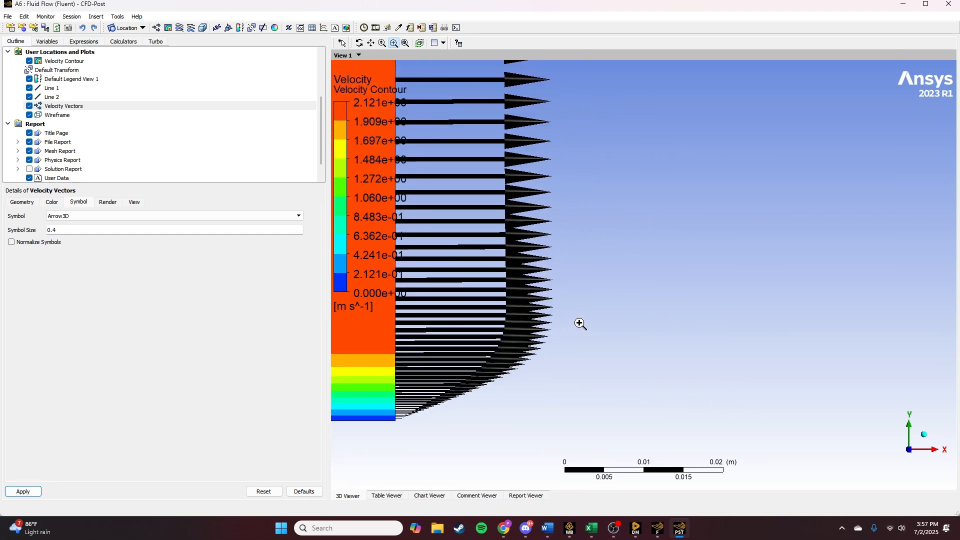
pyautogui.moveTo(578, 326)
pyautogui.mouseDown(button='middle')
pyautogui.moveTo(683, 327)
pyautogui.moveTo(560, 328)
pyautogui.mouseUp(button='middle')
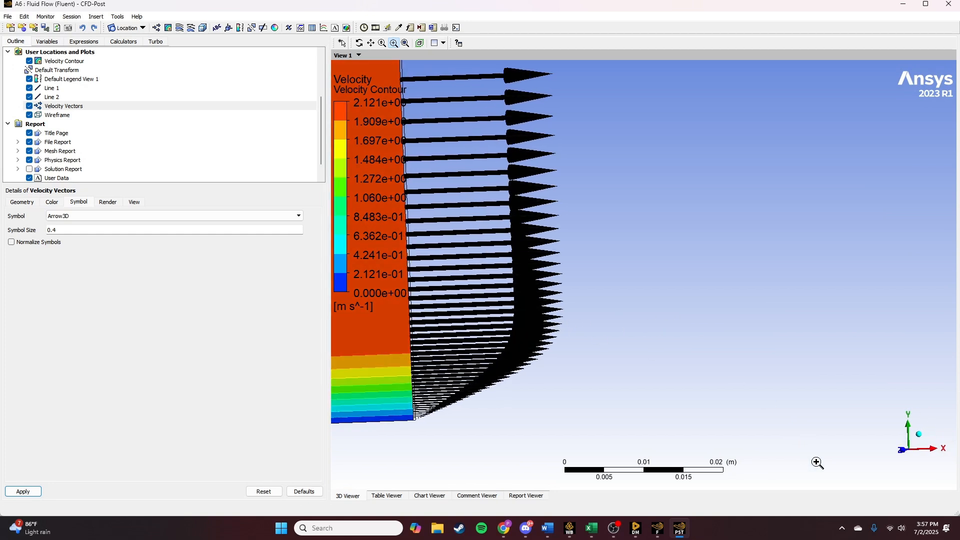
pyautogui.click(906, 452)
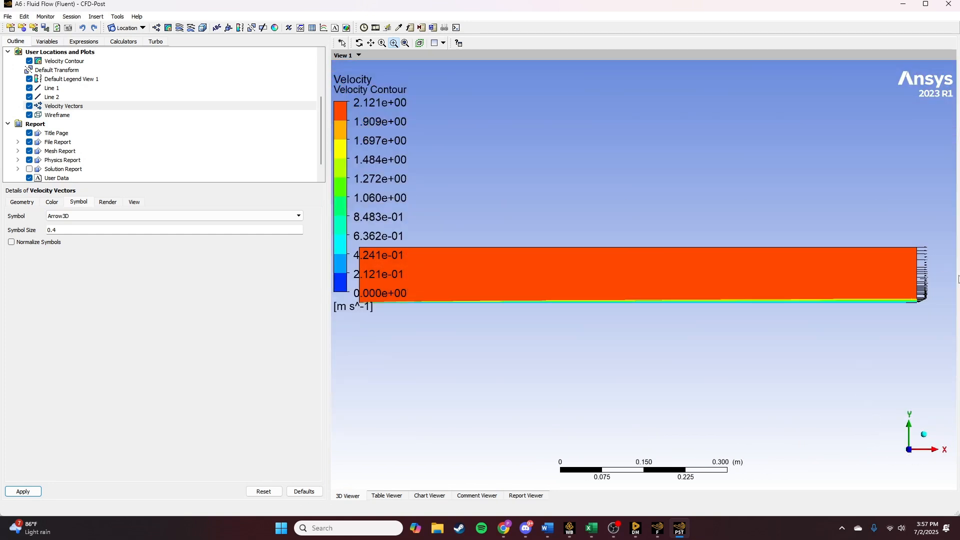
pyautogui.moveTo(867, 266); pyautogui.dragTo(939, 318)
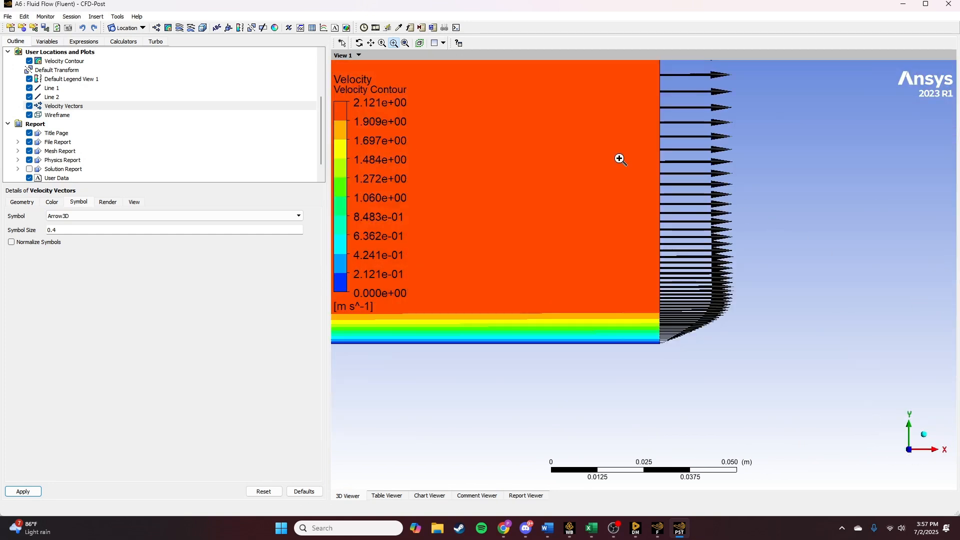
pyautogui.moveTo(618, 206); pyautogui.dragTo(826, 400)
pyautogui.moveTo(710, 231); pyautogui.dragTo(704, 285, button='middle')
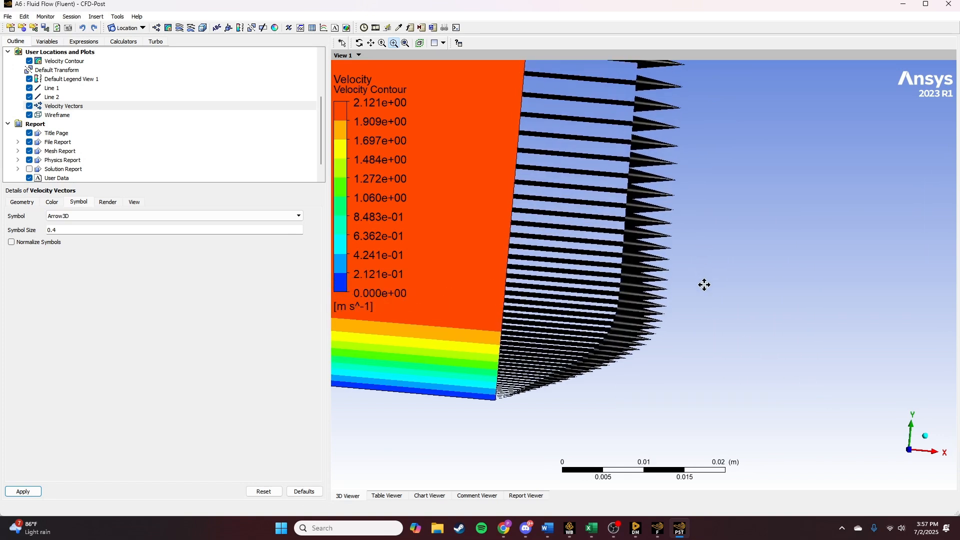
pyautogui.click(910, 452)
pyautogui.moveTo(888, 243); pyautogui.dragTo(947, 338)
pyautogui.moveTo(575, 128); pyautogui.dragTo(725, 318)
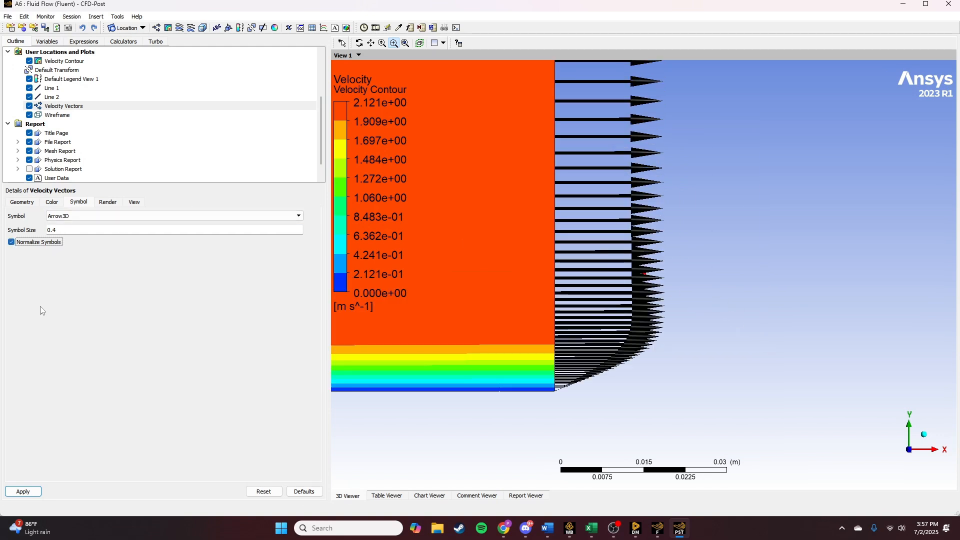
# - Try normalized symbols on Velocity Vectors, switch the option back off and reapply the plot
pyautogui.click(34, 493)
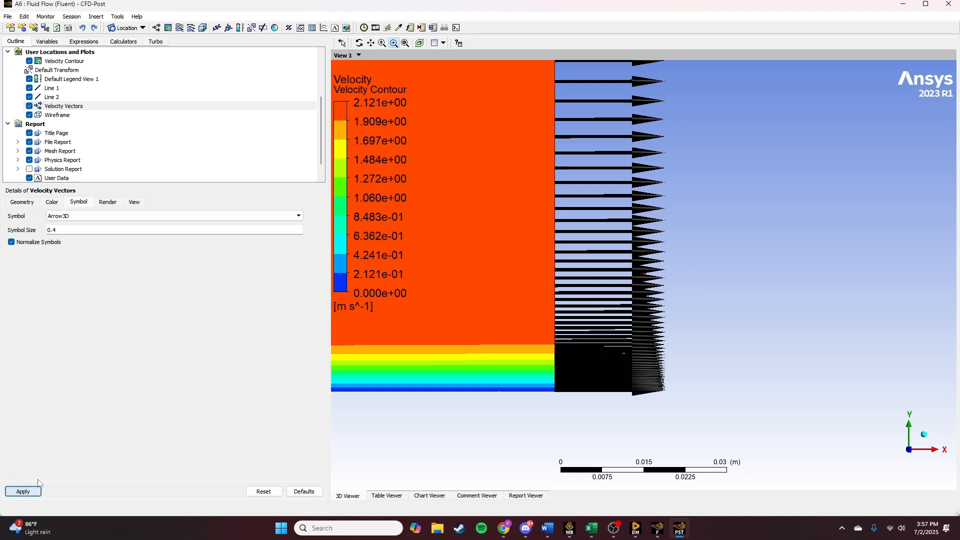
pyautogui.click(17, 243)
pyautogui.click(34, 492)
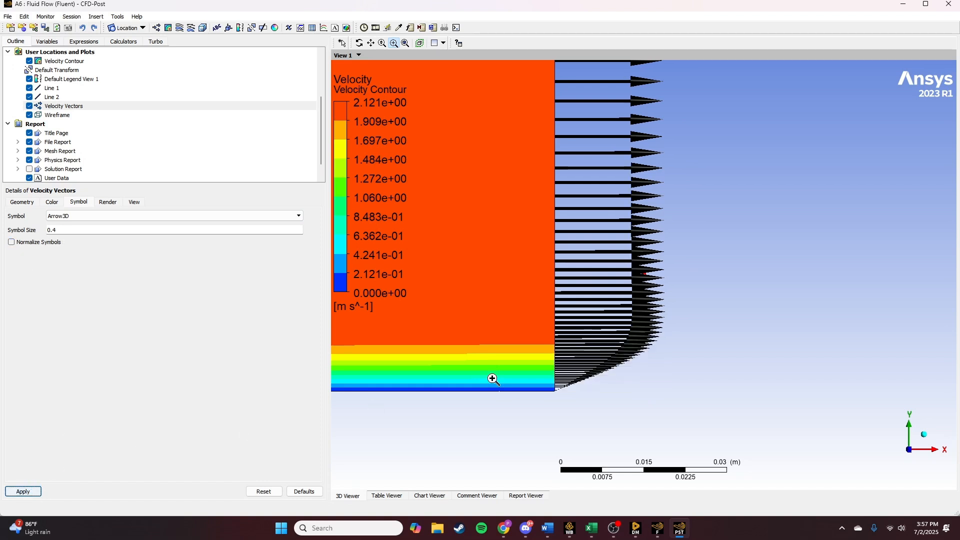
pyautogui.moveTo(600, 302); pyautogui.dragTo(691, 208)
pyautogui.moveTo(692, 212); pyautogui.dragTo(630, 274, button='middle')
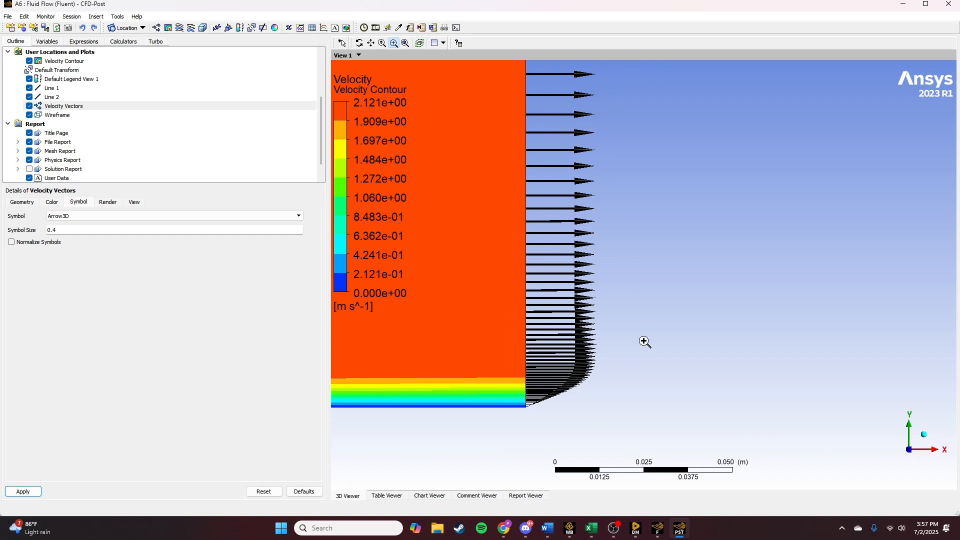
pyautogui.click(107, 202)
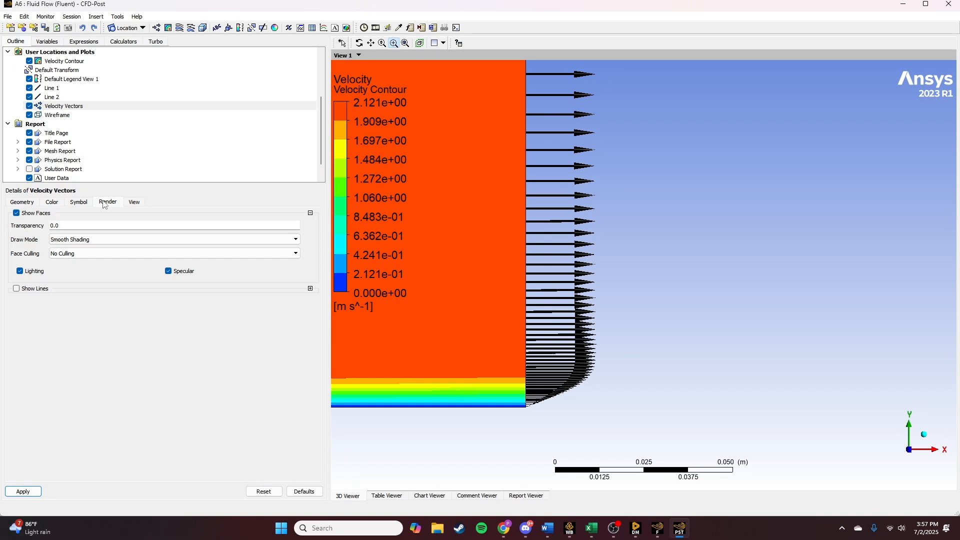
pyautogui.click(75, 203)
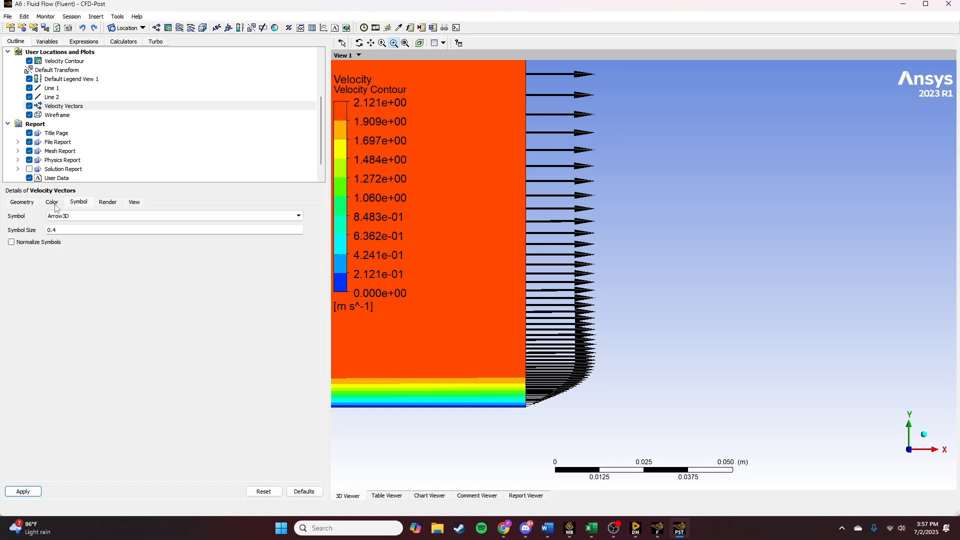